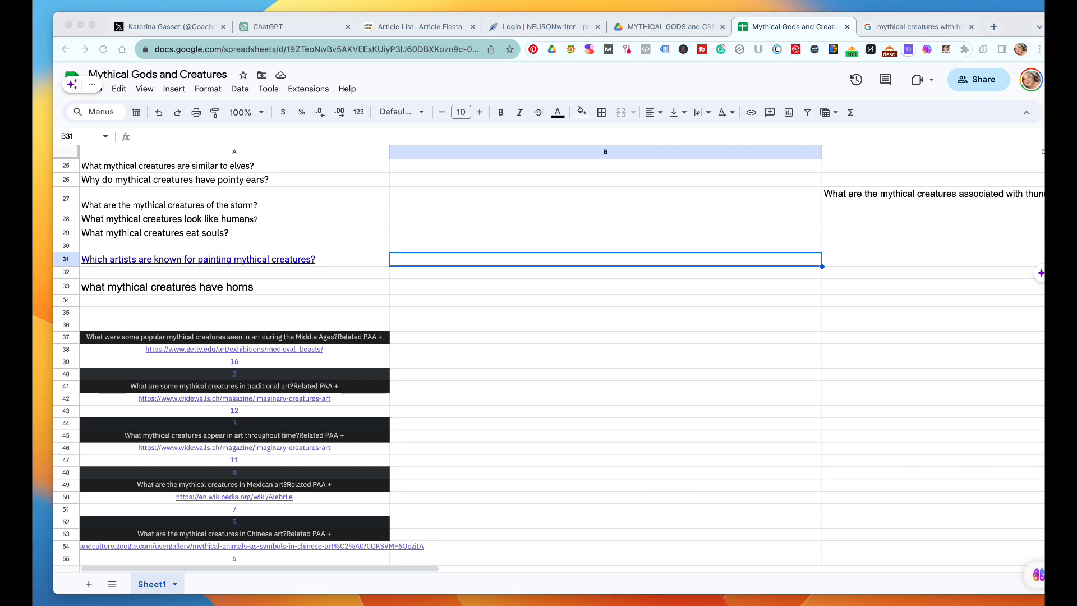
Step: Examine the PAA post questions in column A and their subtitles in column C of the Mythical Gods and Creatures sheet
scroll(549, 359, "up", 5)
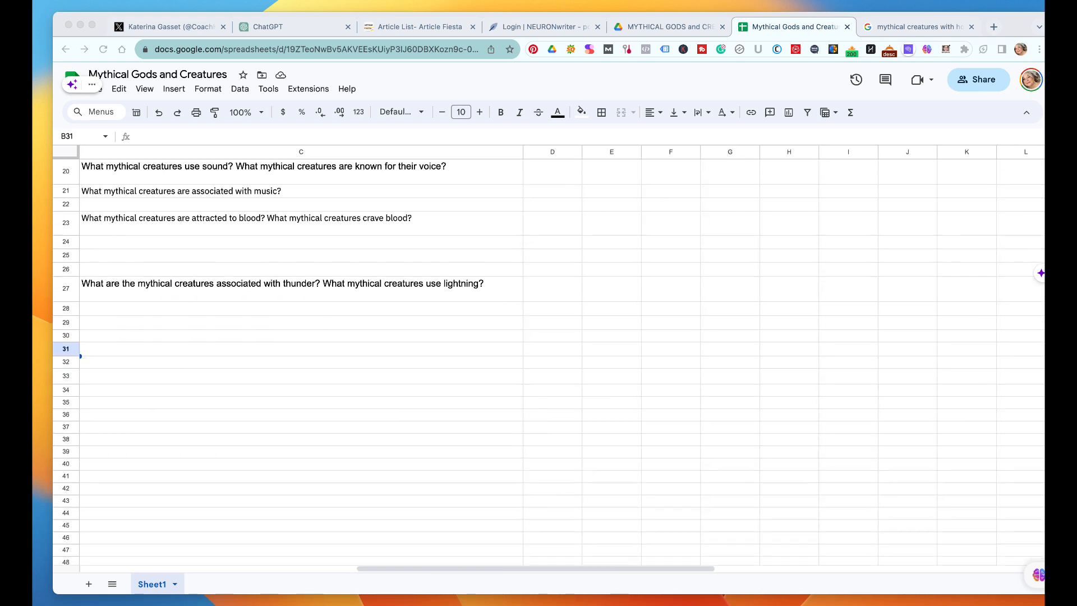
scroll(549, 359, "down", 10)
scroll(548, 359, "down", 5)
scroll(549, 359, "right", 10)
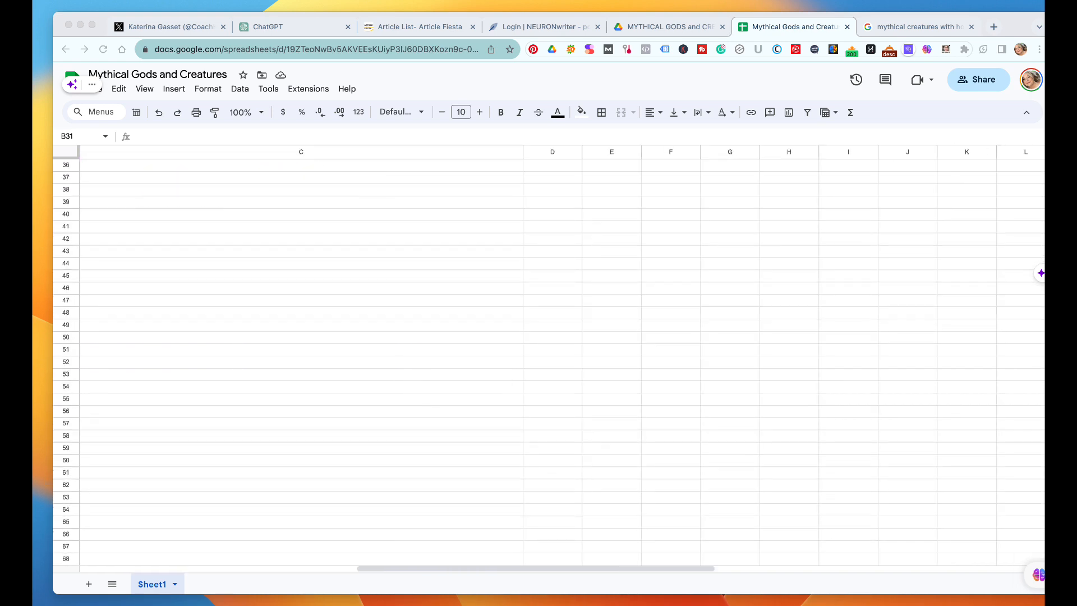
scroll(548, 359, "left", 5)
scroll(549, 359, "up", 10)
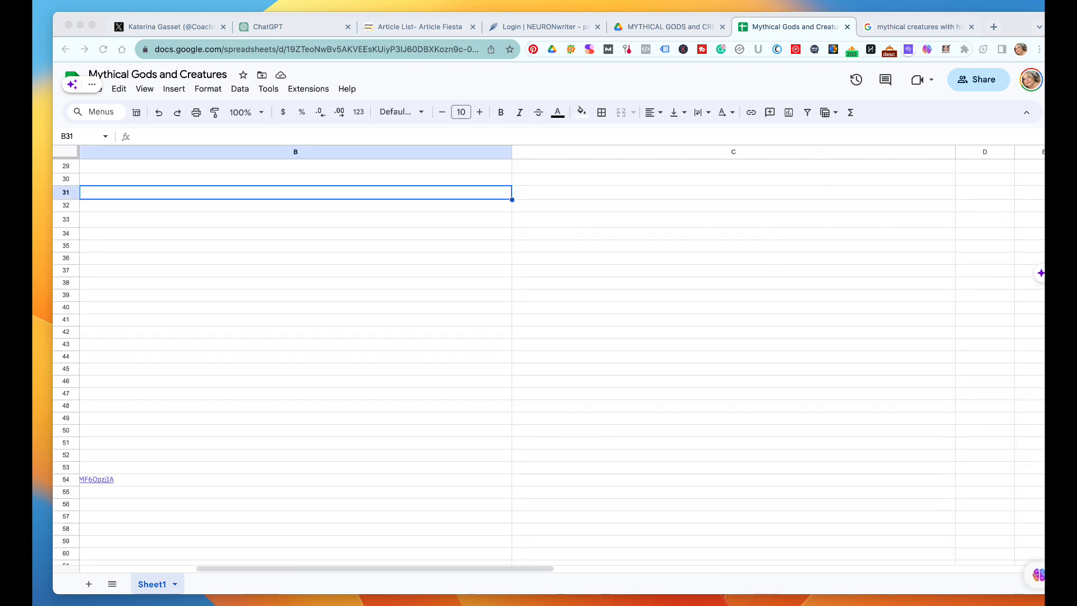
scroll(549, 359, "up", 3)
scroll(548, 359, "right", 5)
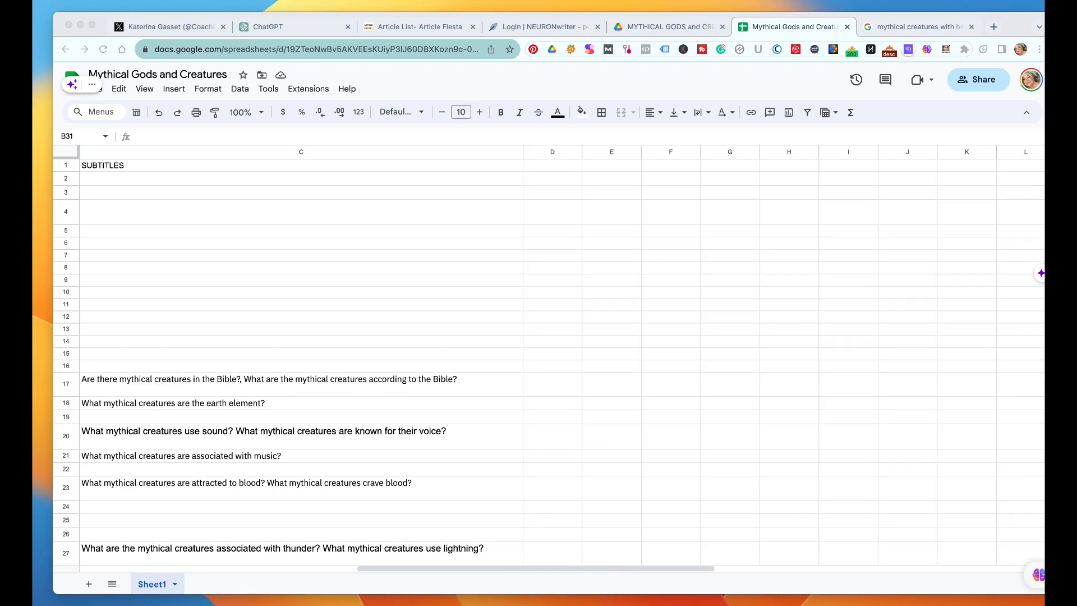
scroll(548, 359, "down", 5)
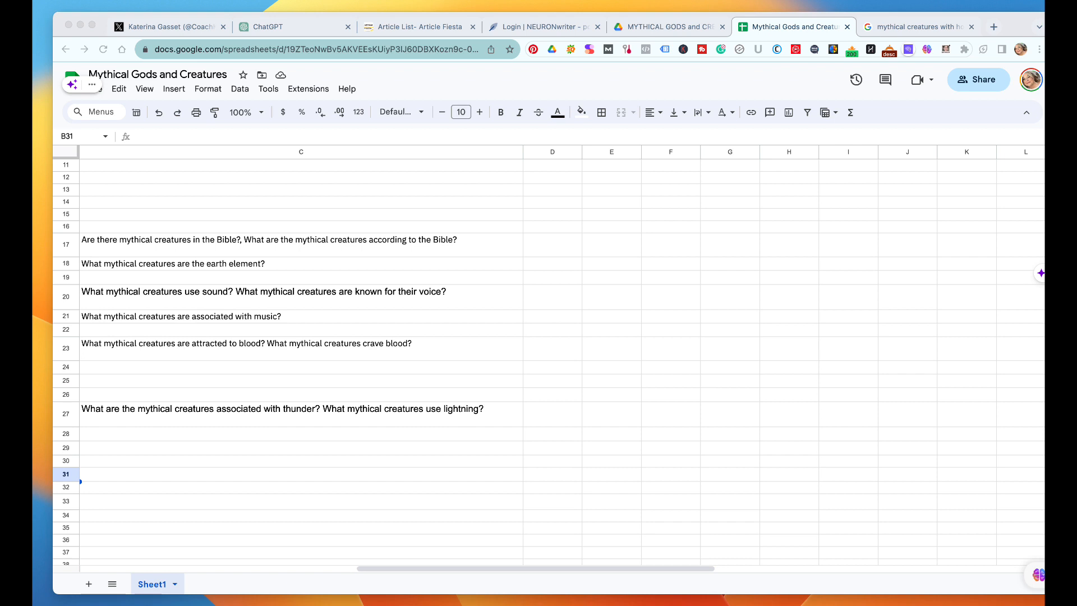
scroll(548, 359, "up", 3)
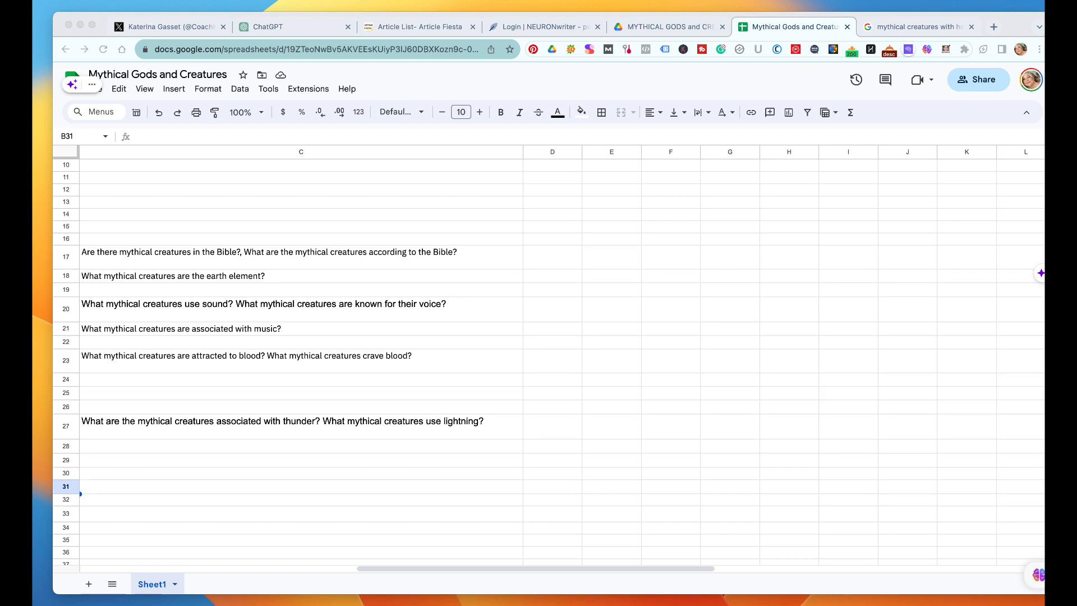
scroll(548, 359, "right", 5)
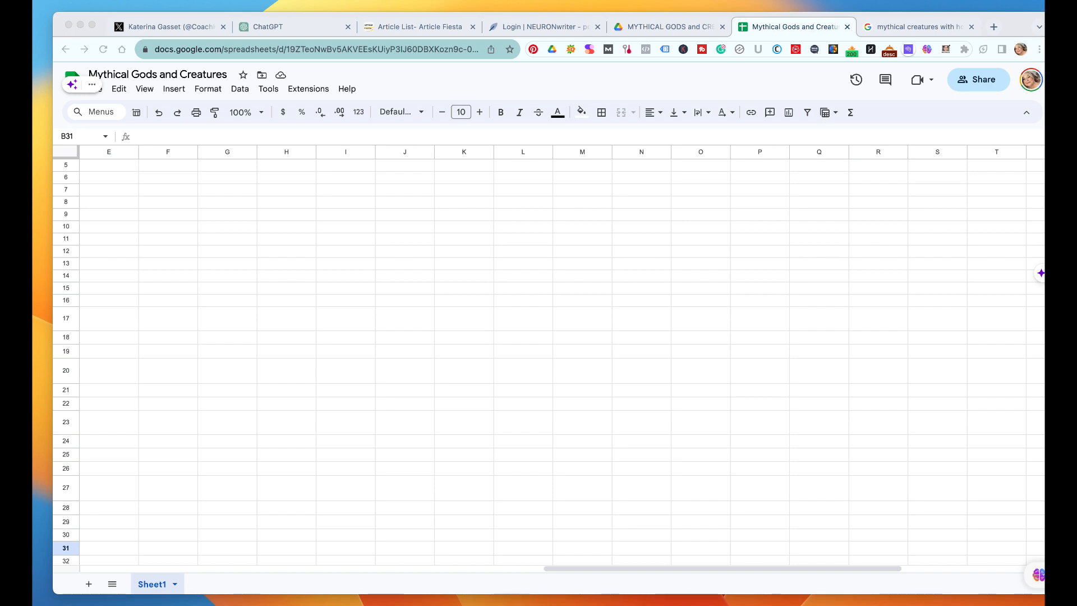
scroll(549, 359, "down", 4)
scroll(548, 359, "right", 1)
scroll(548, 359, "up", 5)
scroll(548, 359, "left", 5)
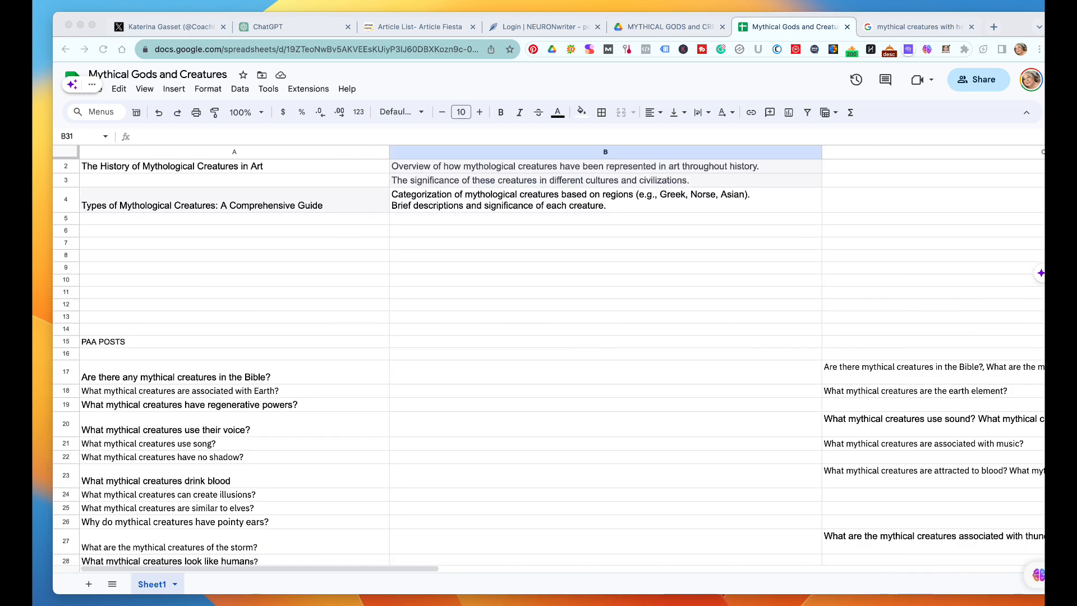
scroll(549, 359, "down", 6)
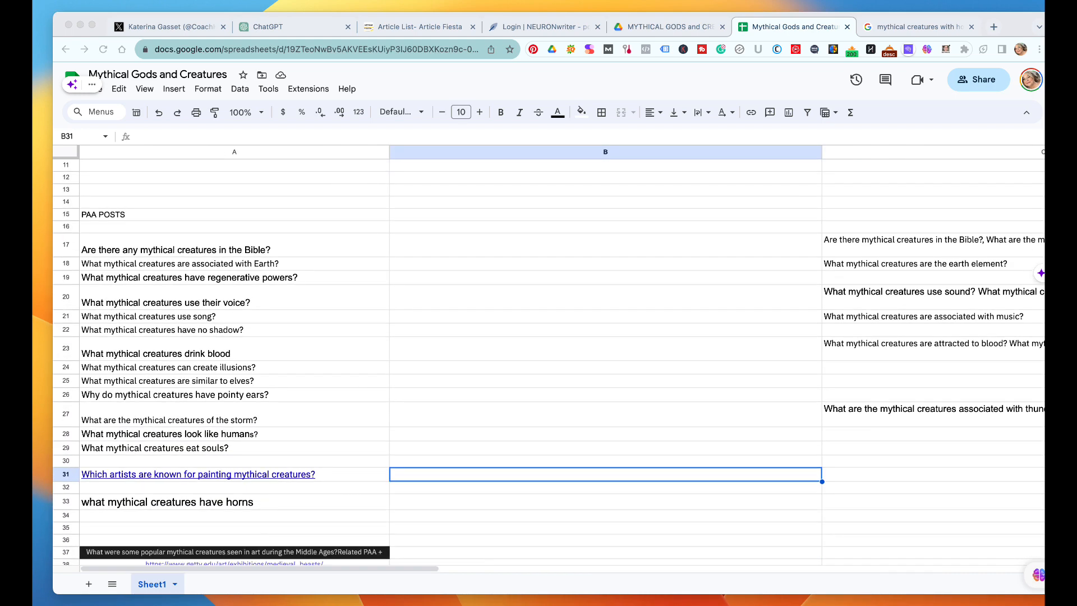
scroll(549, 359, "down", 1)
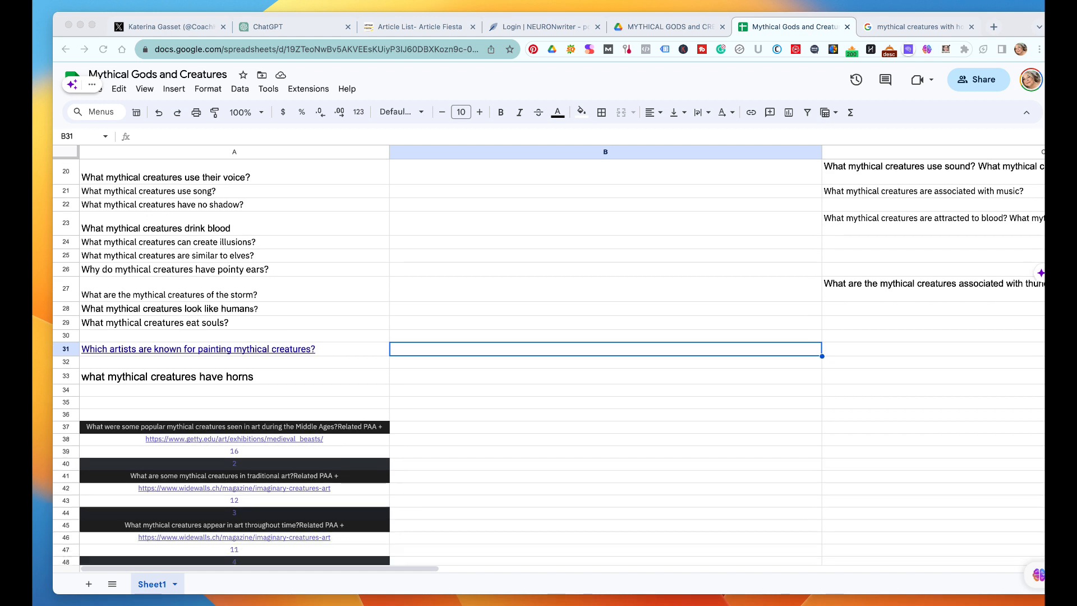
Step: Copy the phrase "what mythical creatures have horns" from cell A33
left_click(256, 377)
double_click(256, 377)
key("super+c")
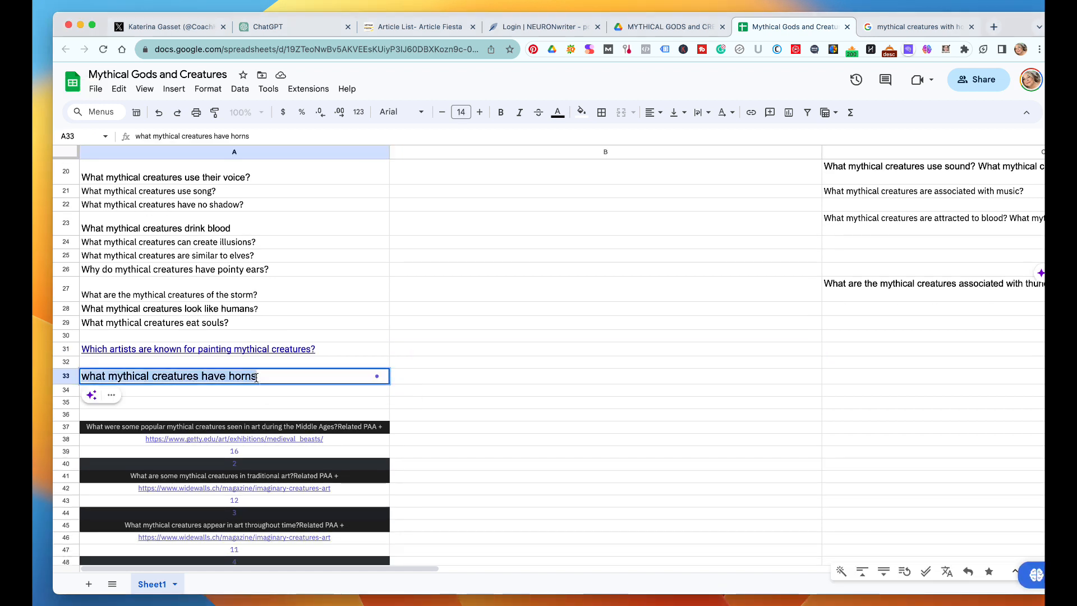
left_click(519, 476)
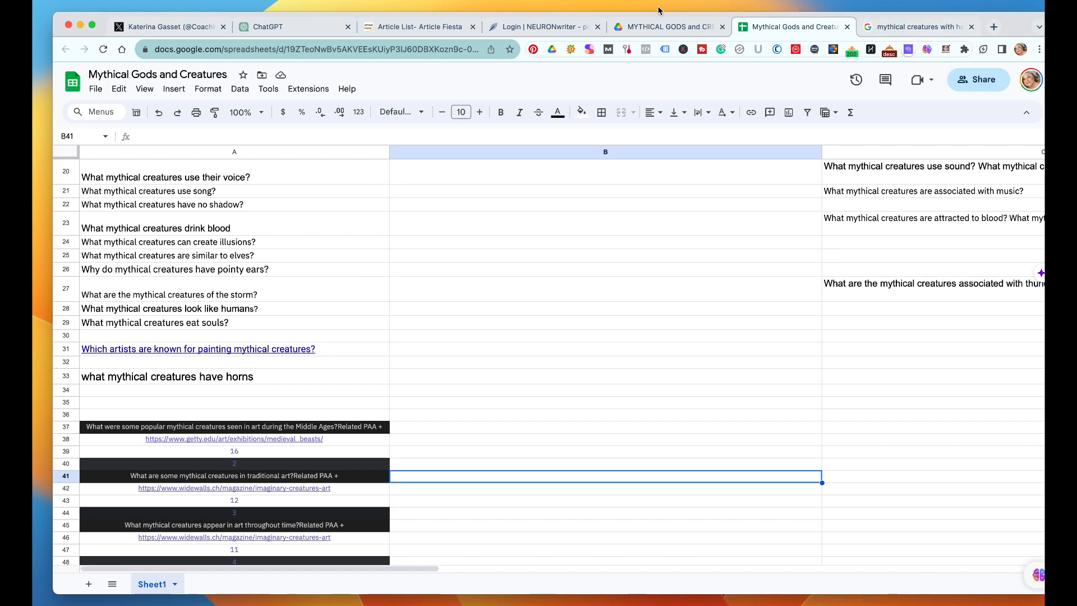
Step: Switch to Article Fiesta and start a new article with "what mythical creatures have horns" as both keyword and article title
left_click(429, 30)
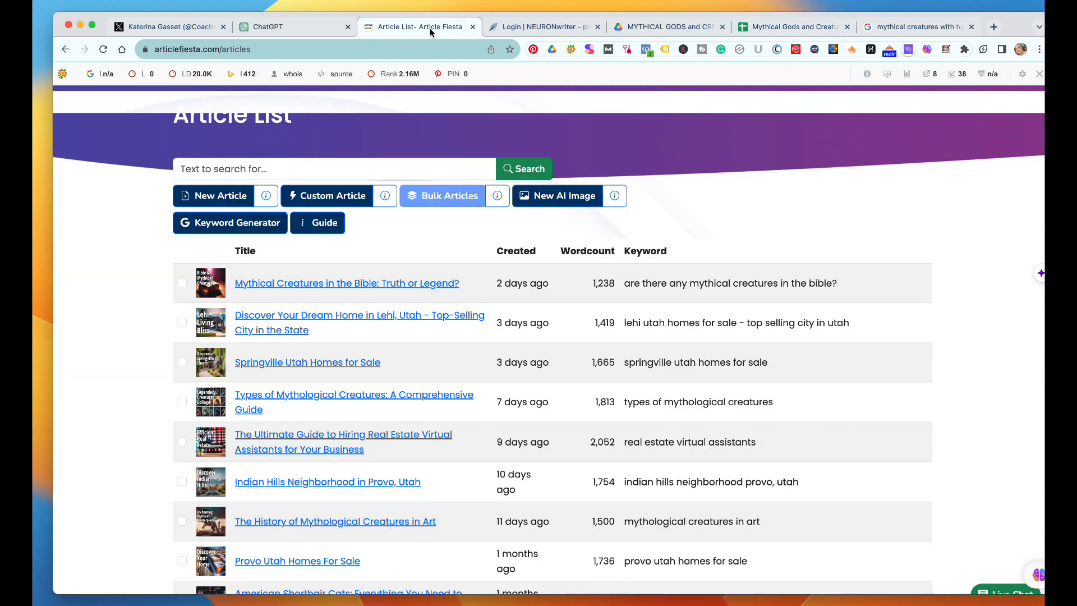
left_click(220, 195)
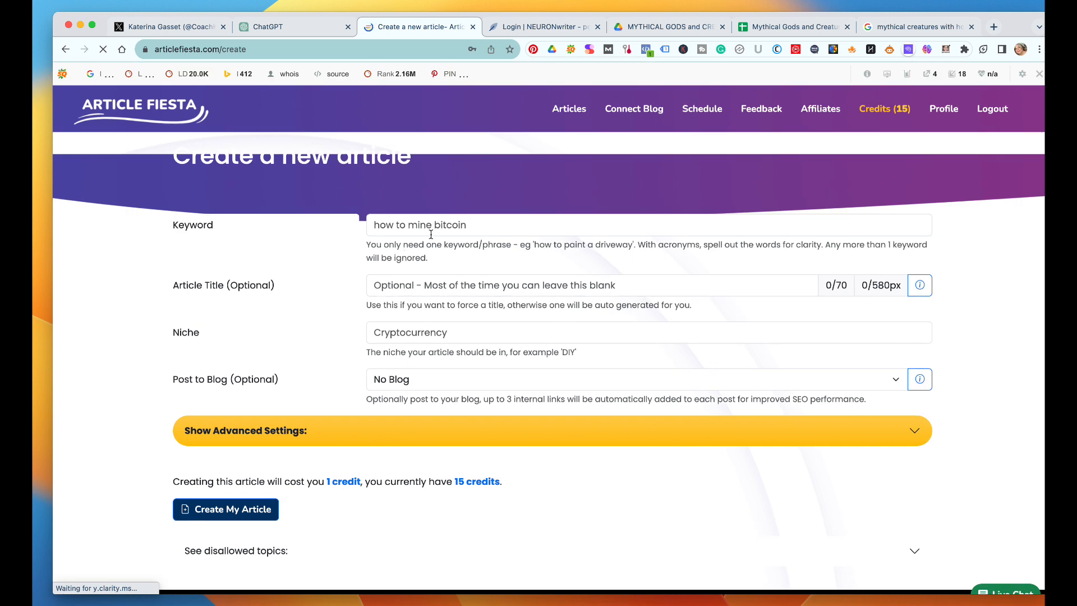
left_click(440, 225)
key("super+v")
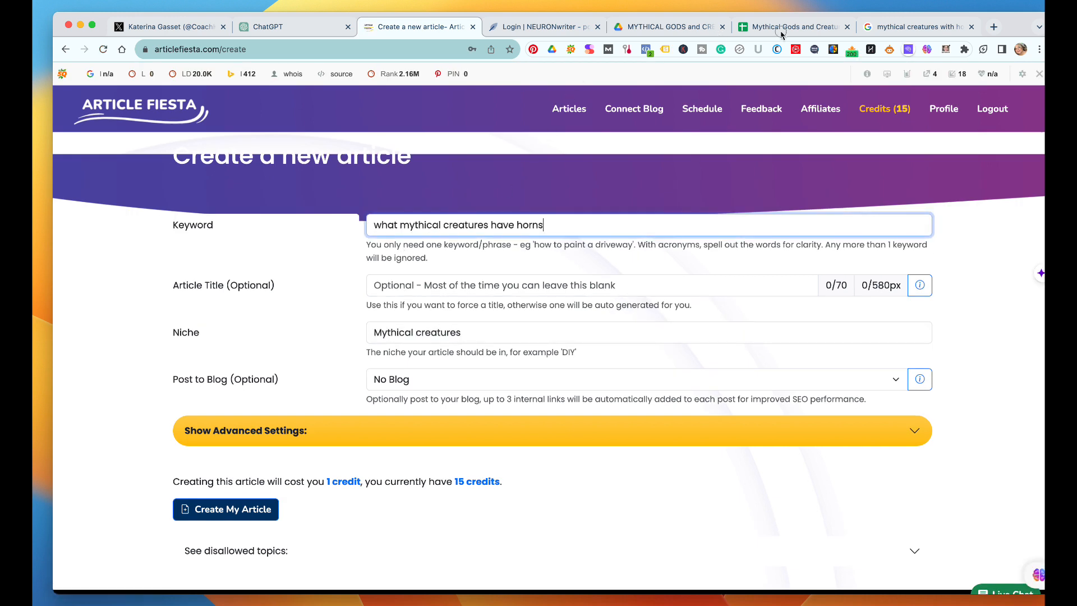
left_click(504, 288)
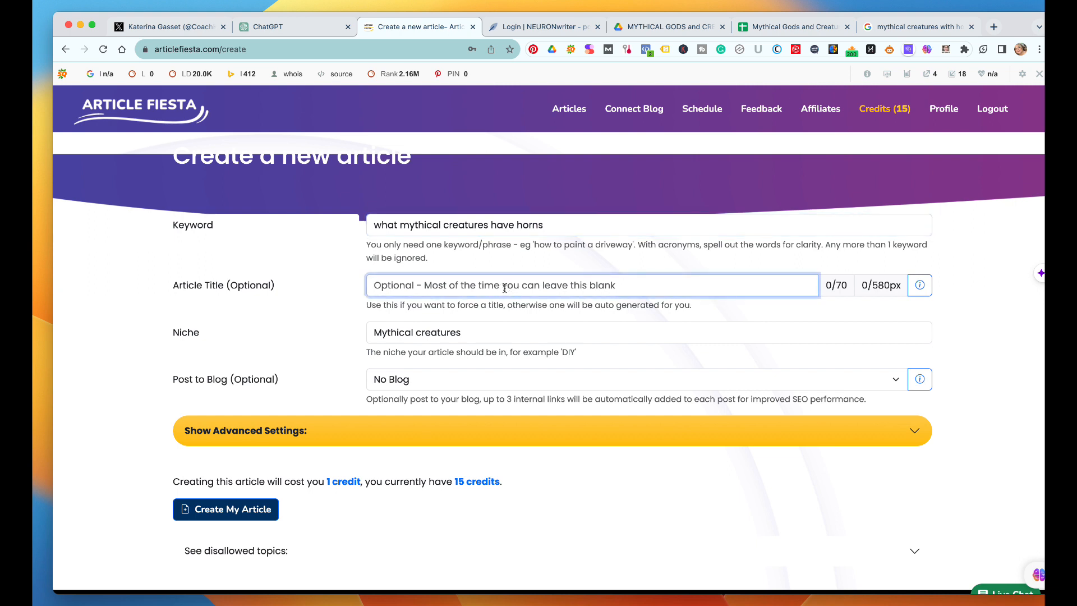
key("super+v")
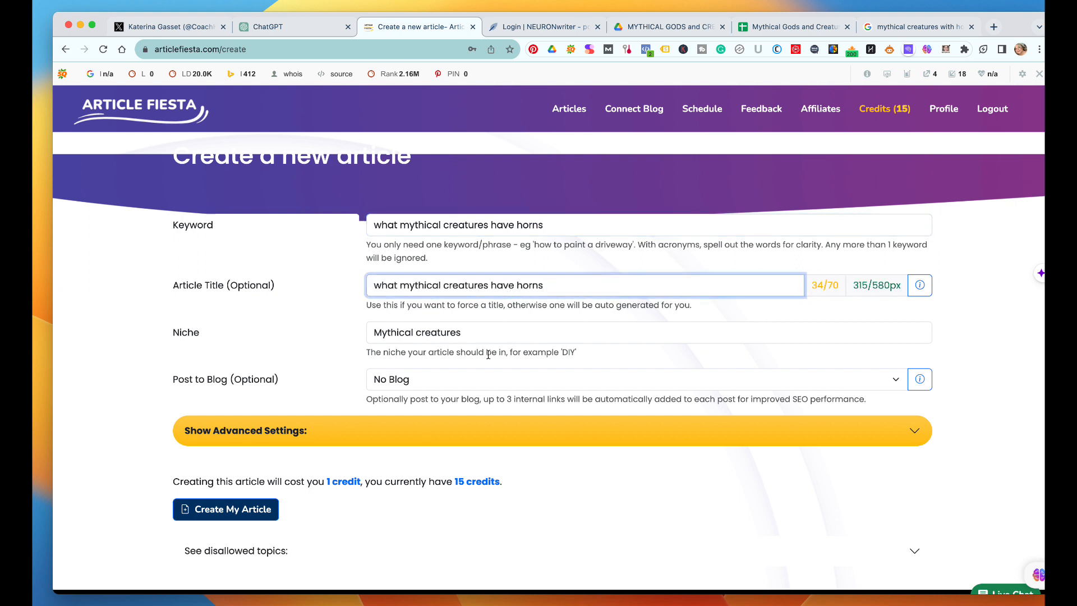
Step: Expand the new article's advanced settings and look over the mode, language, image and SEO options
scroll(449, 381, "down", 2)
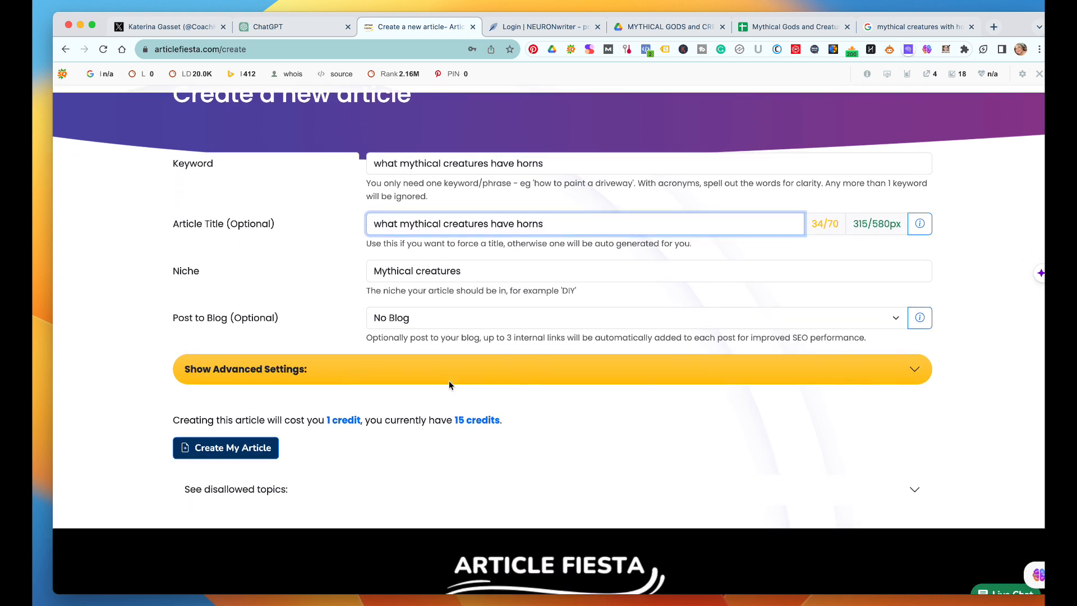
scroll(438, 380, "down", 3)
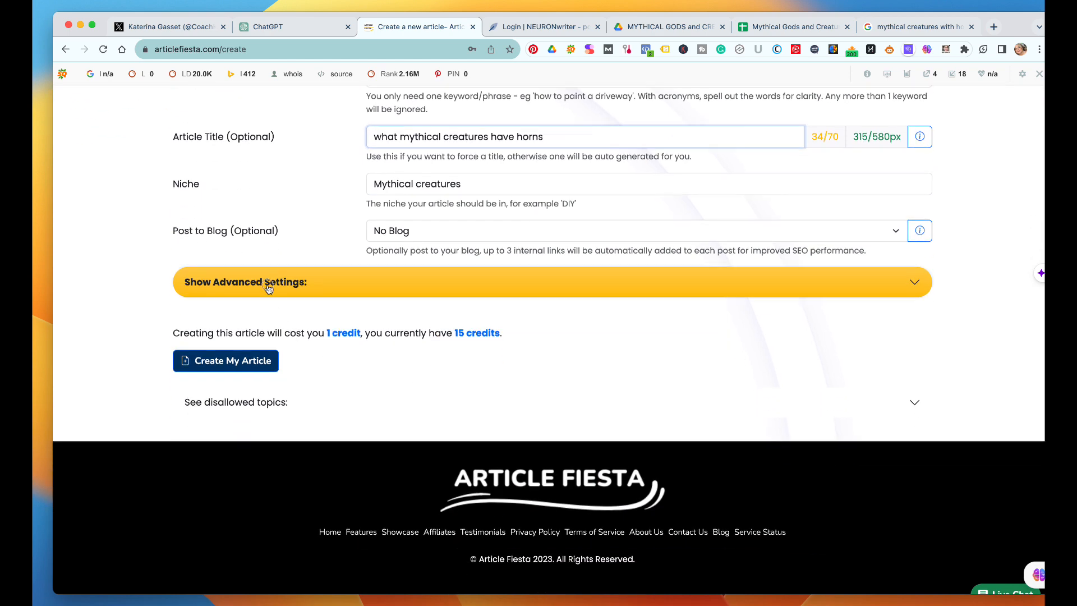
left_click(268, 288)
scroll(392, 321, "down", 1)
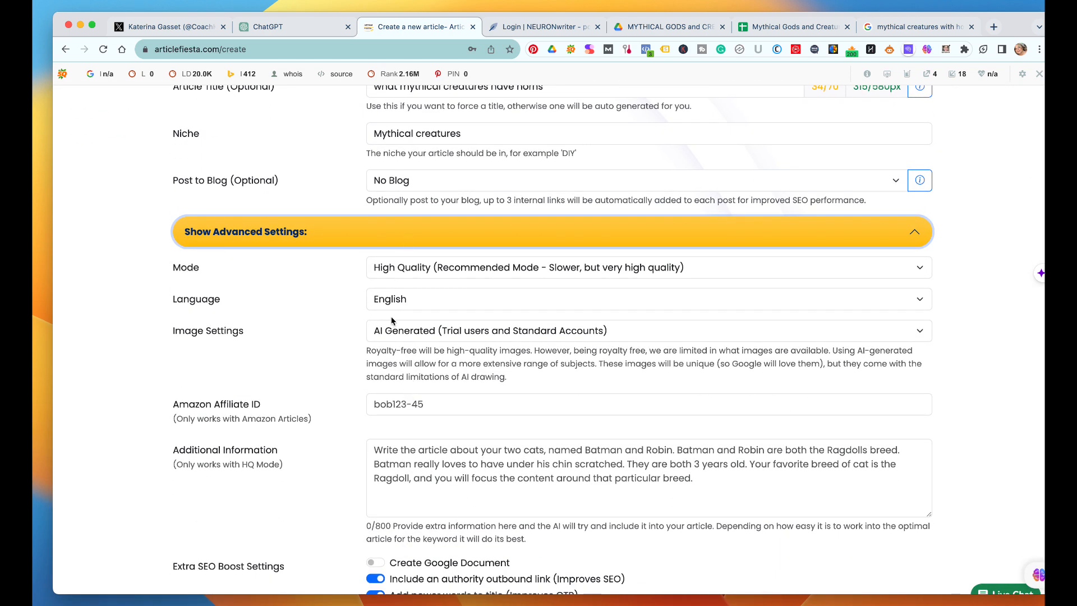
scroll(398, 313, "down", 5)
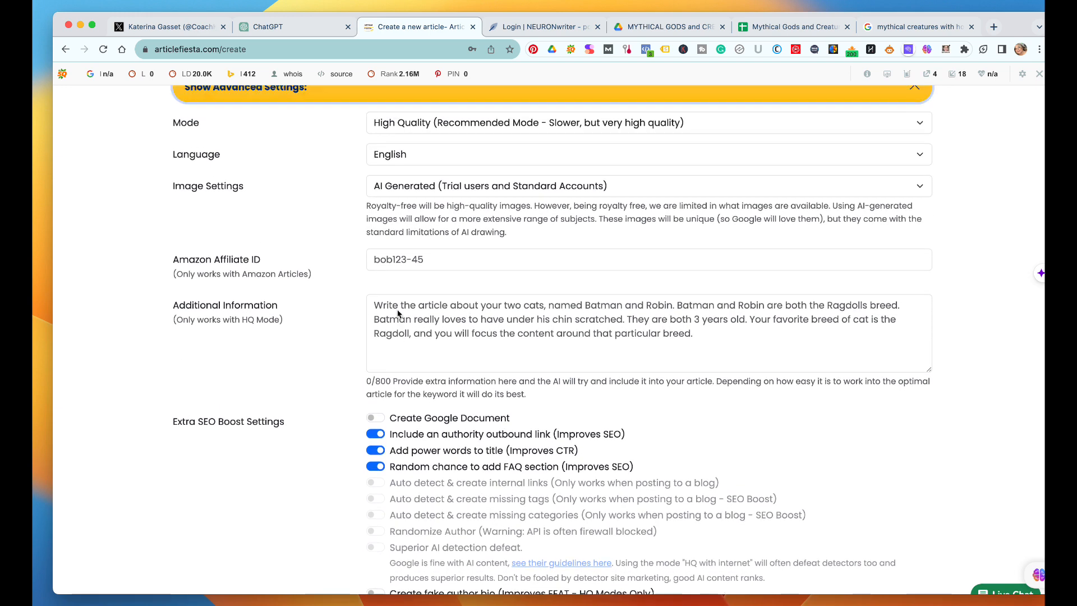
scroll(398, 313, "up", 1)
Step: Begin the additional information with "I own a website about mytholgical creatures and gods from all ages and countries. Please"
left_click(419, 322)
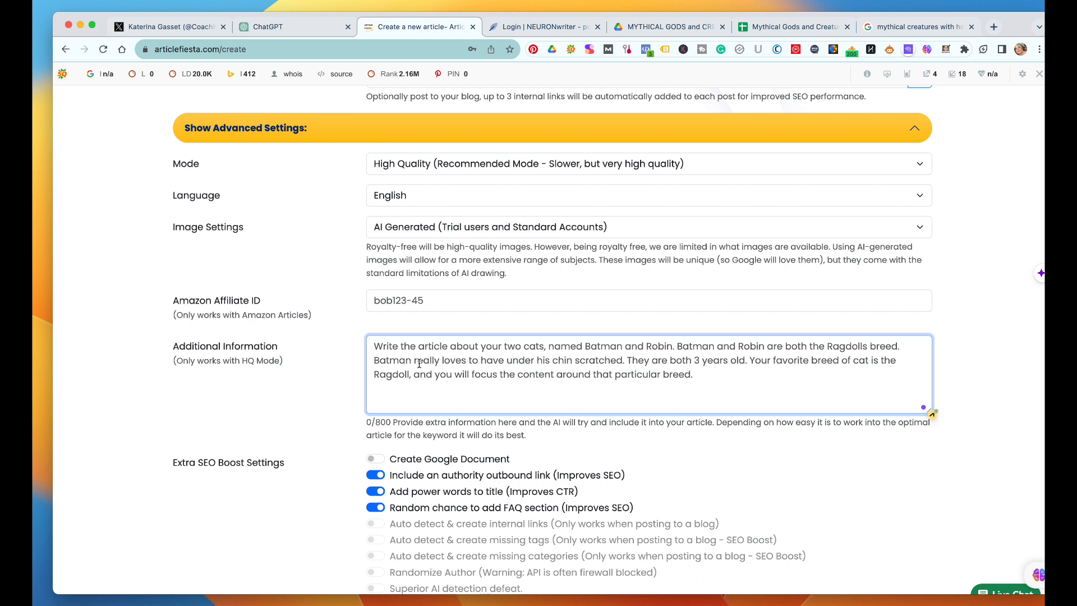
type("I own a wbesi")
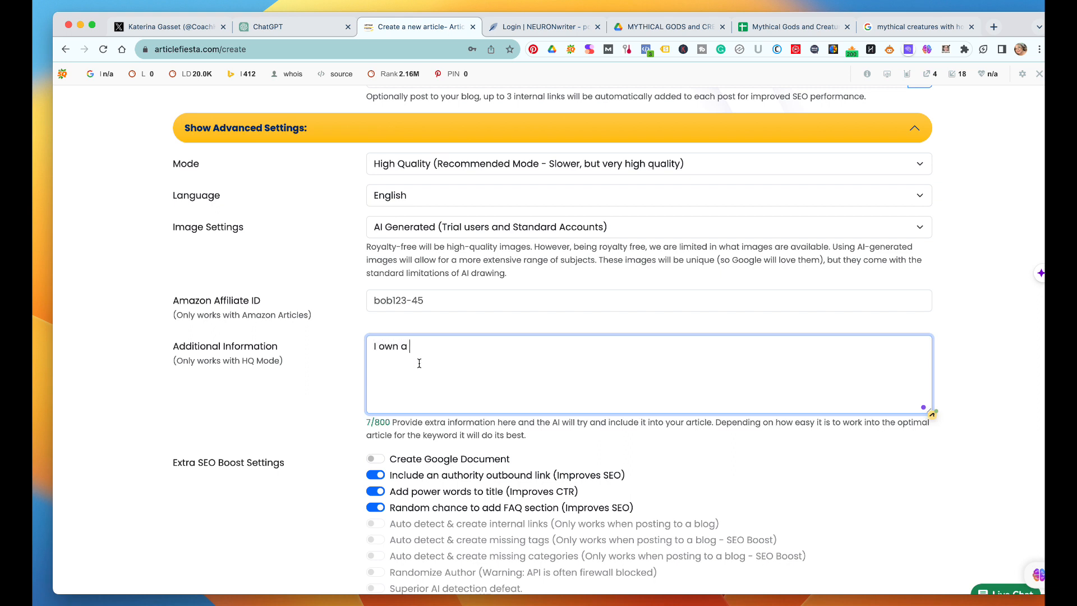
key("BackSpace")
key("BackSpace")
key("BackSpace")
key("BackSpace")
type("ebsite ")
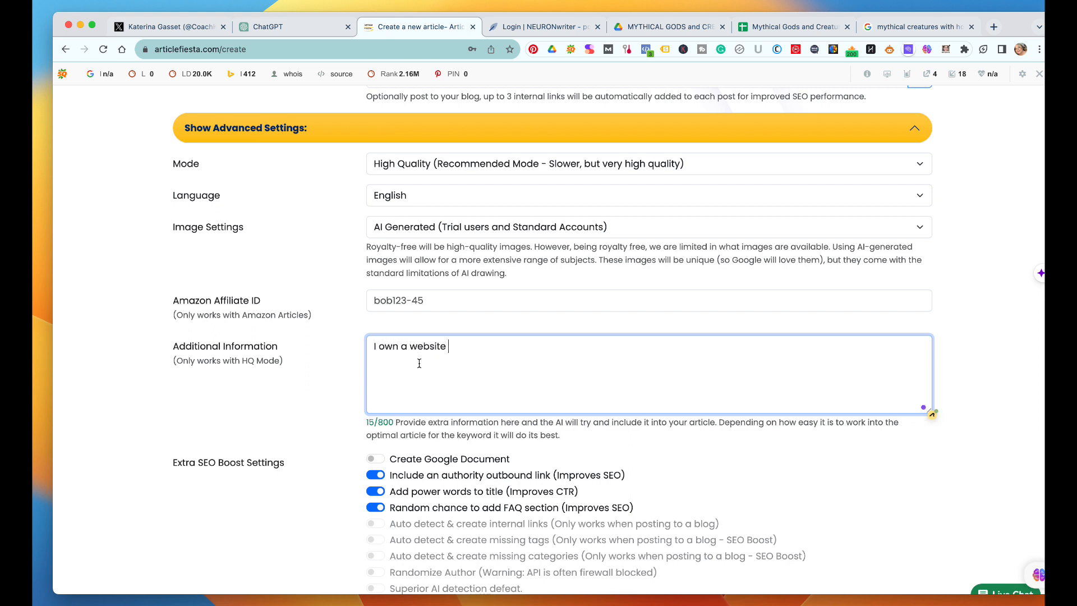
type("about mythil")
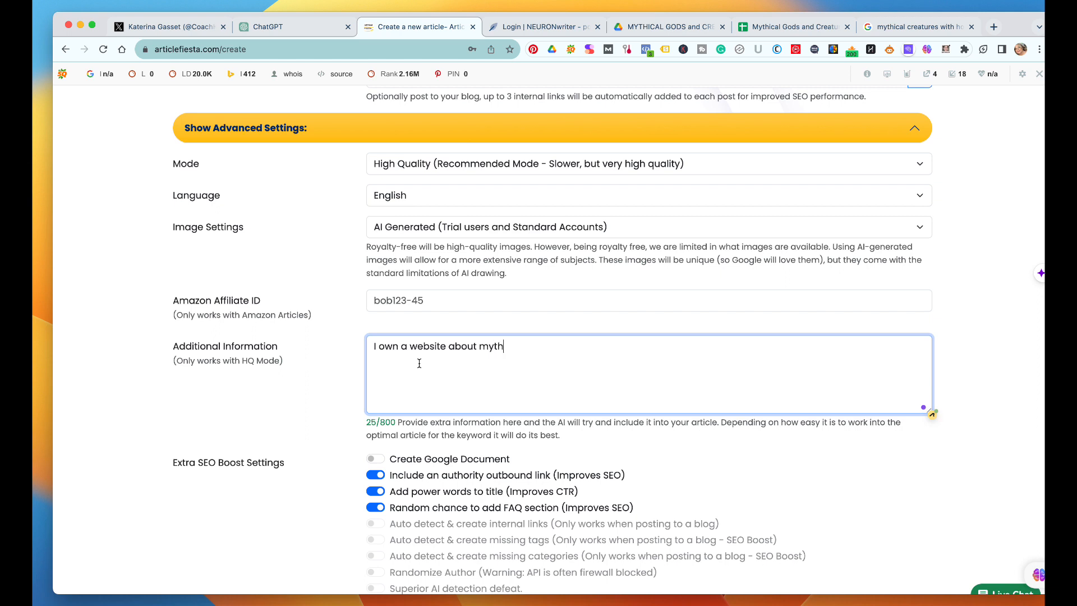
key("BackSpace")
key("BackSpace")
type("olgoica")
key("BackSpace")
key("BackSpace")
key("BackSpace")
key("BackSpace")
type("cial")
key("BackSpace")
key("BackSpace")
key("BackSpace")
key("BackSpace")
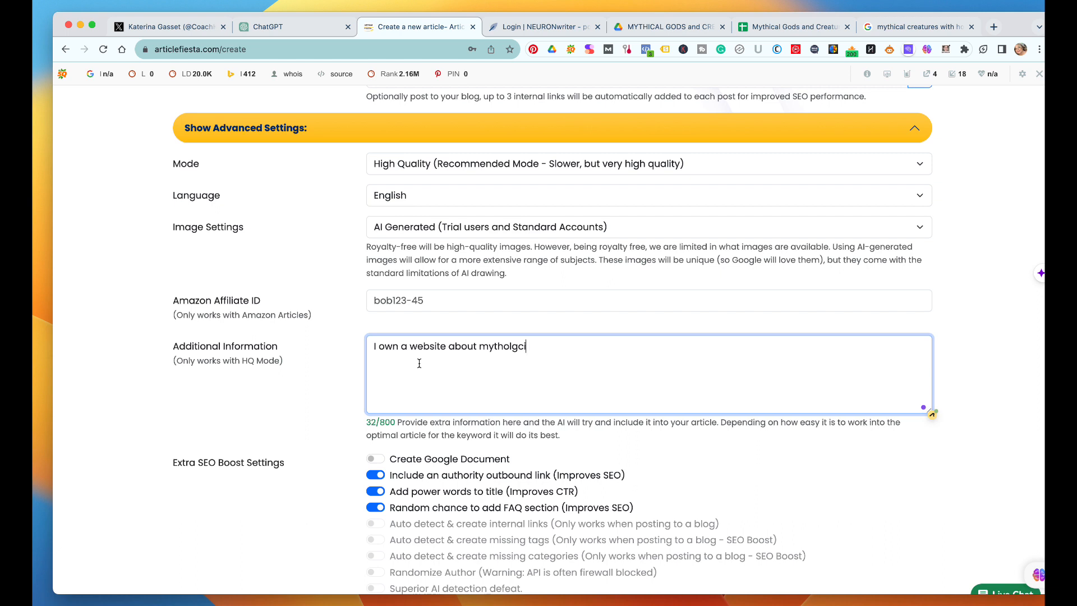
type("ical creat")
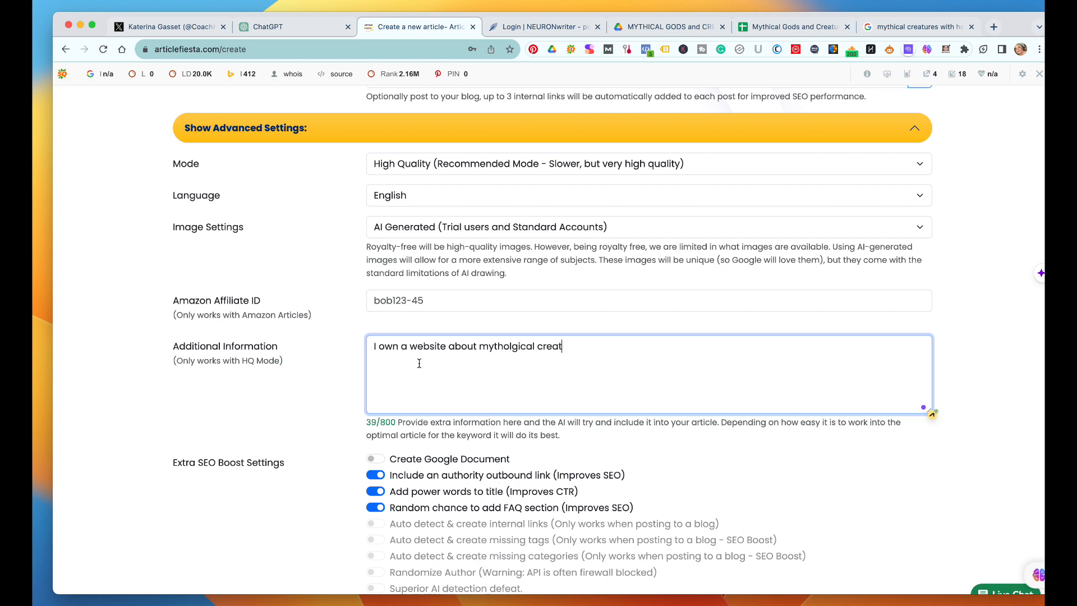
type("ures and god")
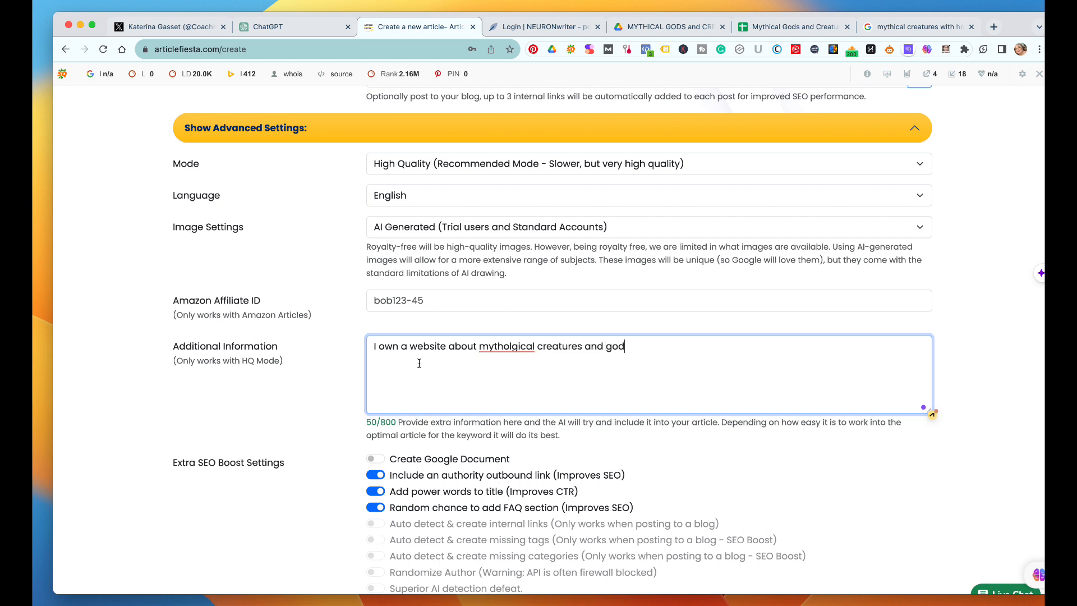
type("s from all agest and count")
key("BackSpace")
key("BackSpace")
key("BackSpace")
key("BackSpace")
key("BackSpace")
key("BackSpace")
key("BackSpace")
key("BackSpace")
key("BackSpace")
key("BackSpace")
key("BackSpace")
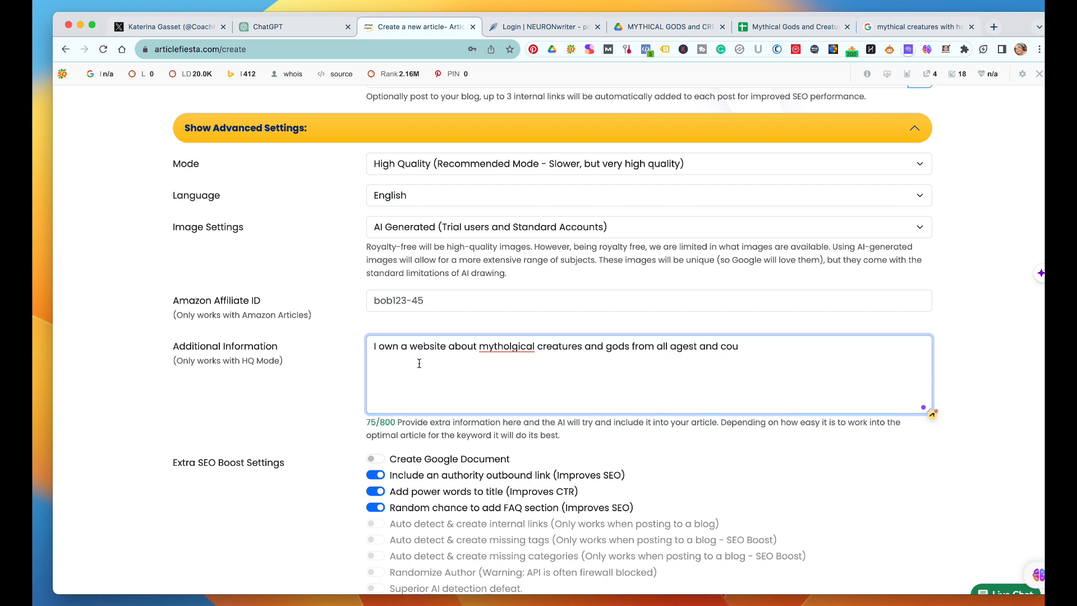
type("and coutnri")
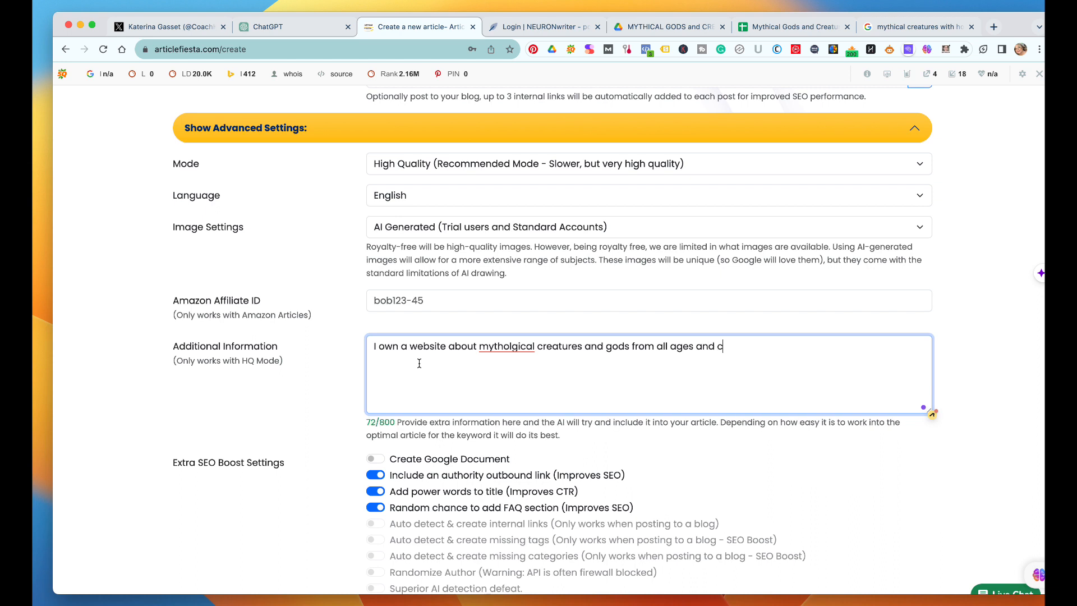
key("BackSpace")
key("BackSpace")
key("BackSpace")
key("BackSpace")
type("n")
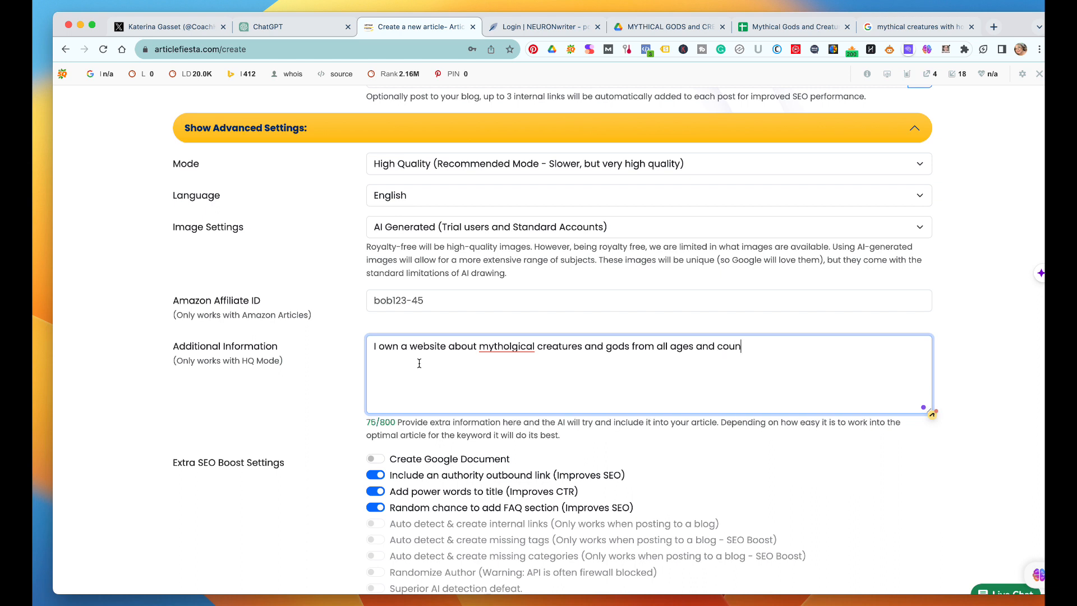
type("tries. Please ")
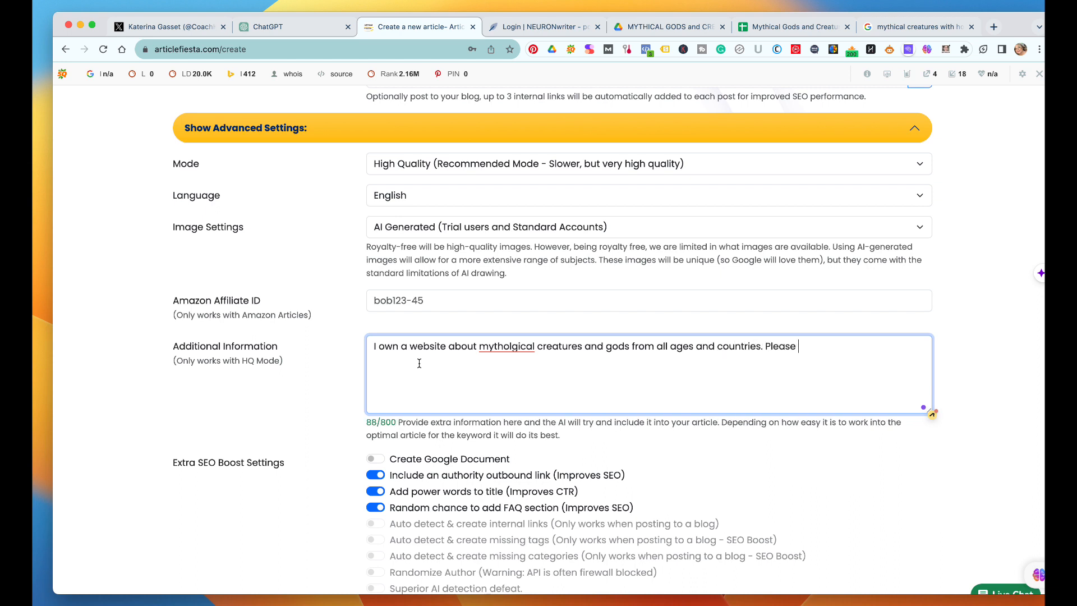
Step: Continue the additional information with the request "make a complete list of mythical creatures"
type("make a complete list of ")
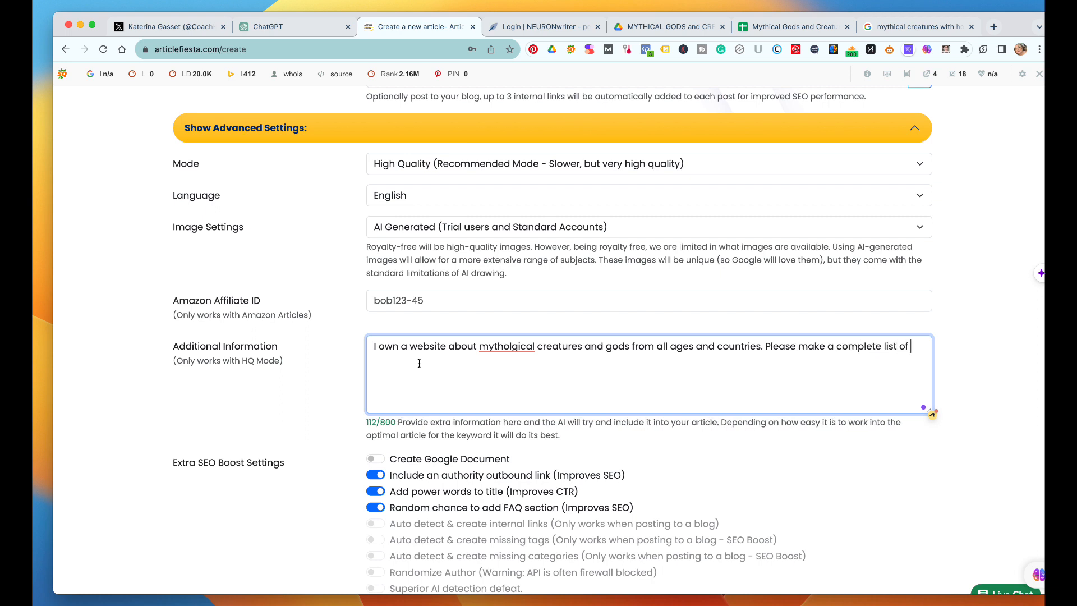
type("creaturs")
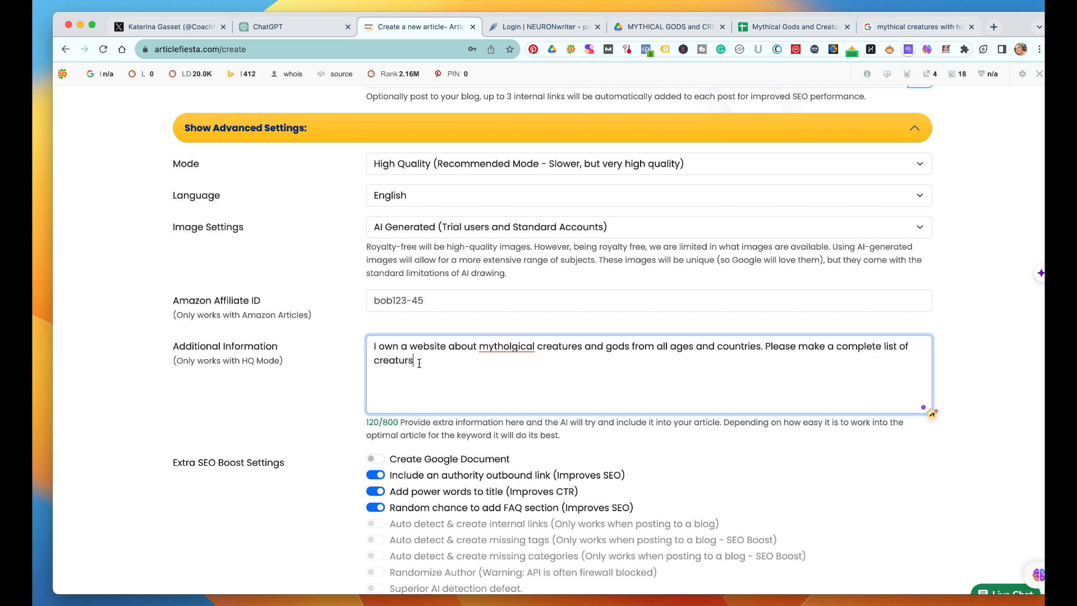
key("BackSpace")
key("BackSpace")
key("BackSpace")
key("BackSpace")
key("BackSpace")
key("BackSpace")
key("BackSpace")
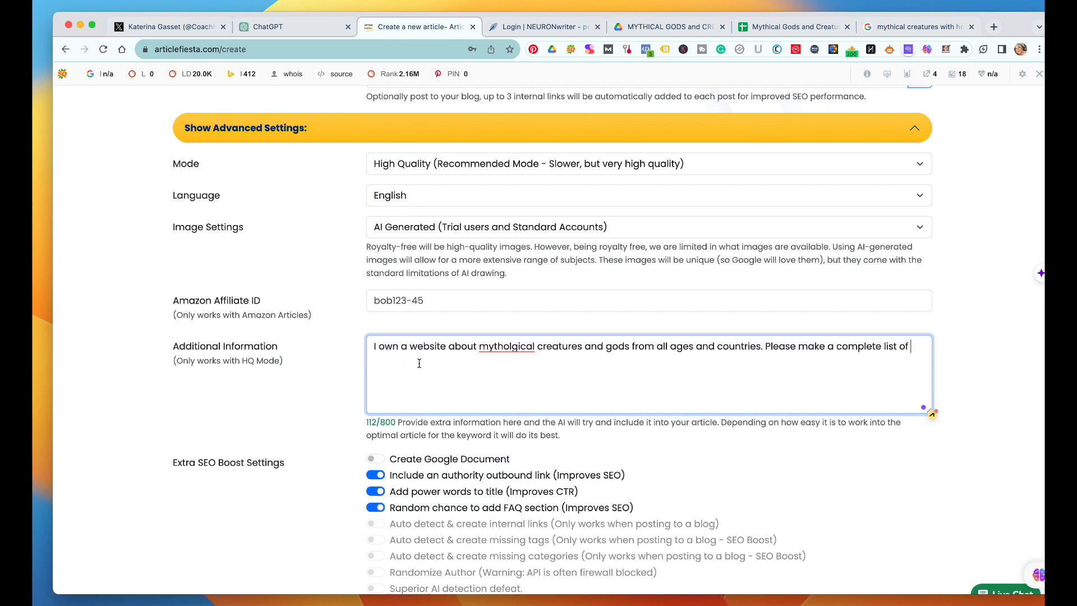
type("myth")
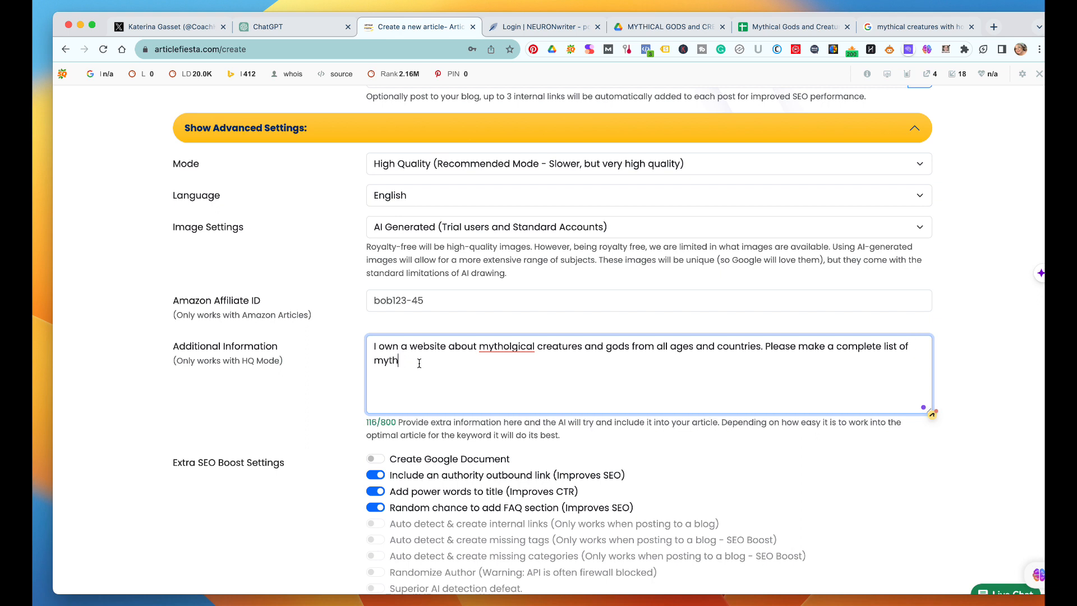
type("ical creatur")
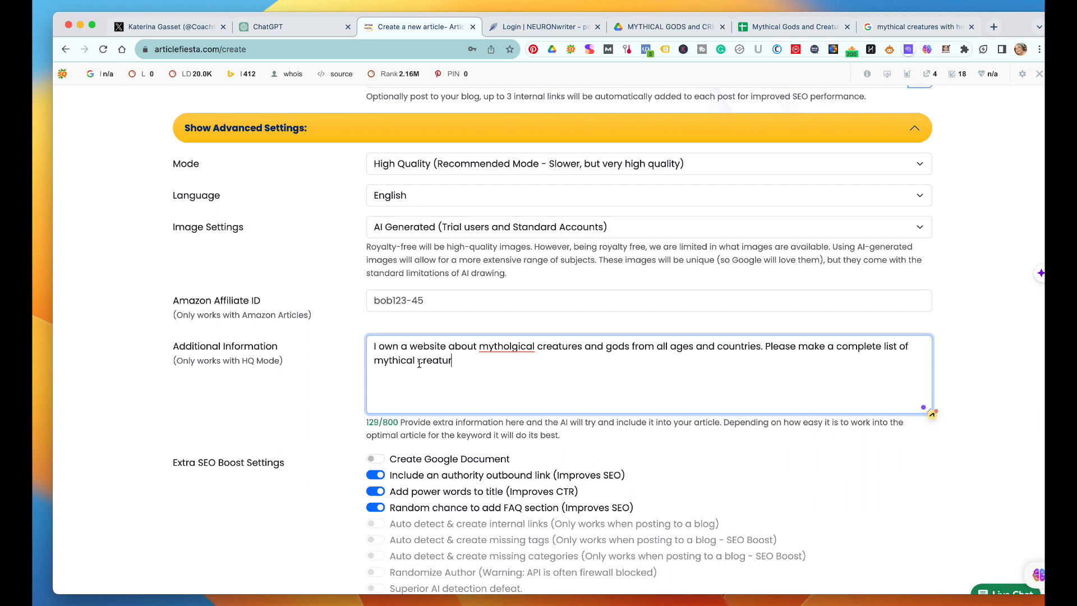
Step: Complete the additional information with "who do have horns from all cultures and ages." and create the article
type("es who do have horns ina ll")
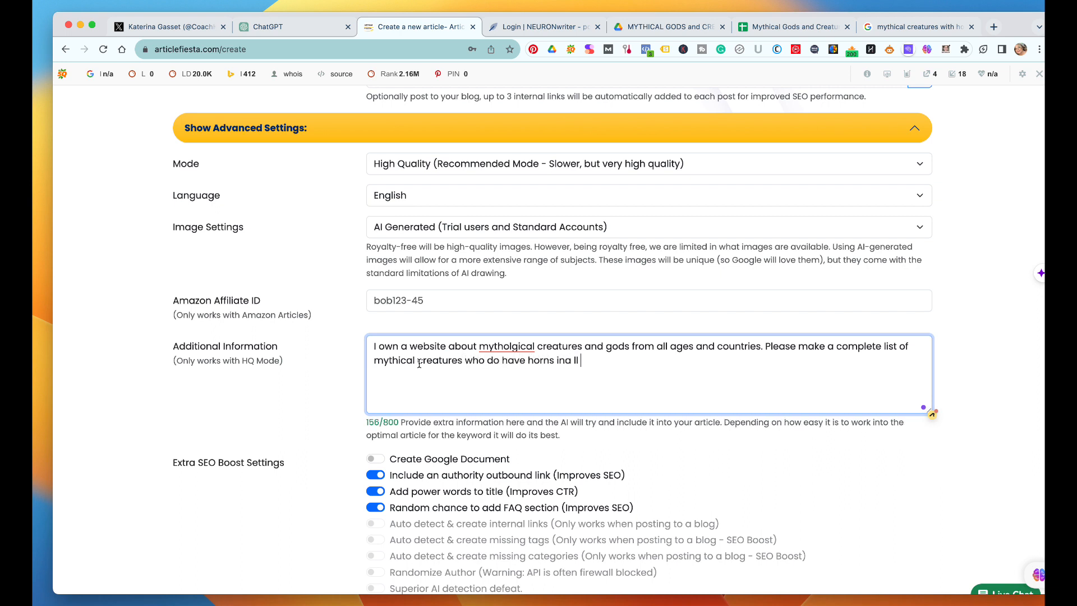
key("BackSpace")
key("BackSpace")
key("BackSpace")
key("BackSpace")
key("BackSpace")
key("BackSpace")
key("BackSpace")
type("from")
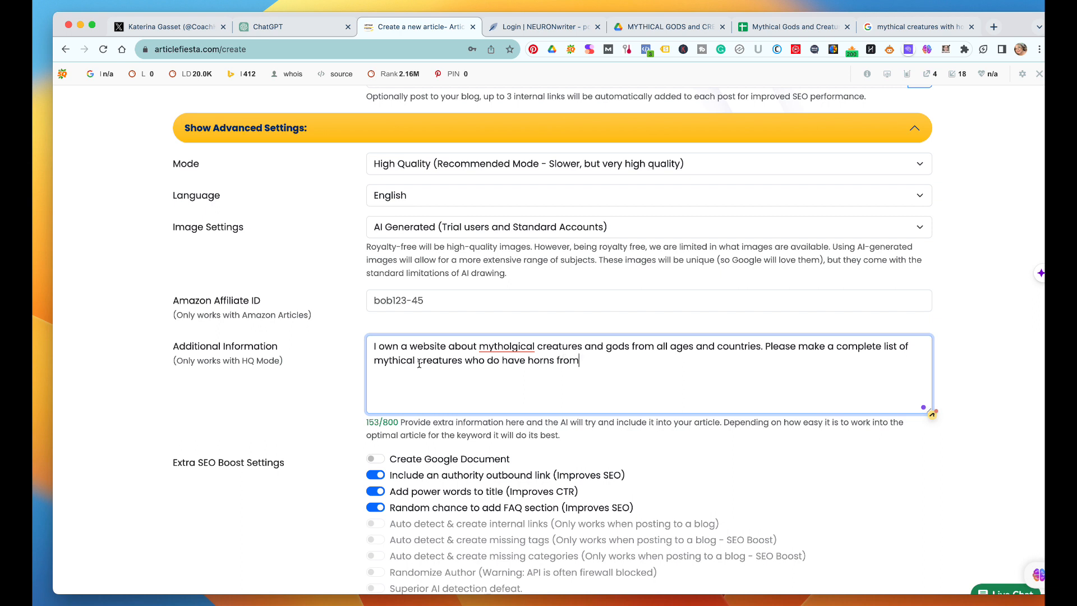
type(" all cultu")
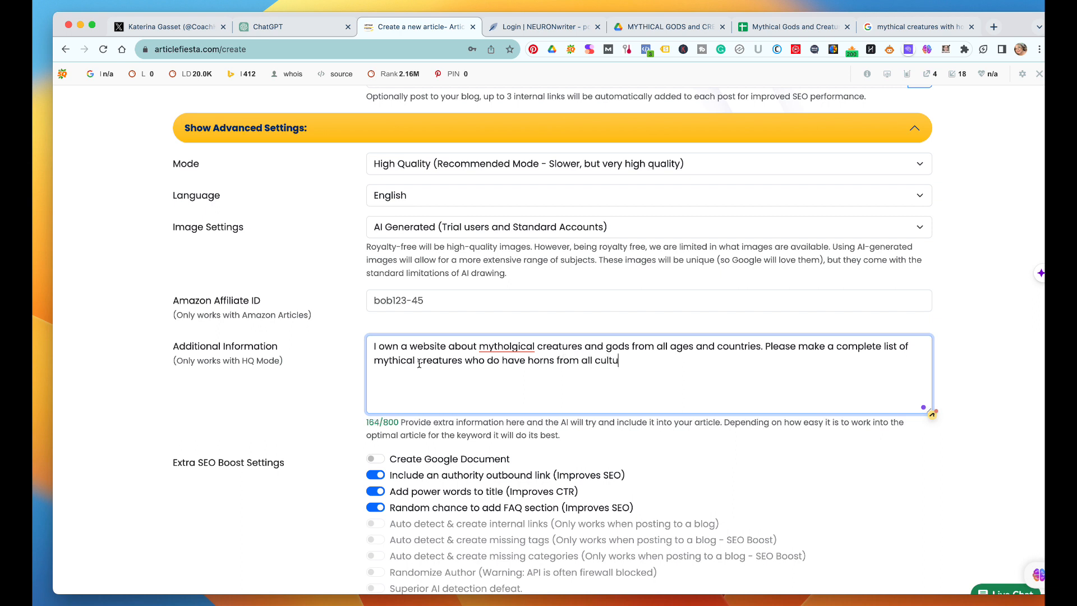
type("res and ")
type(" time")
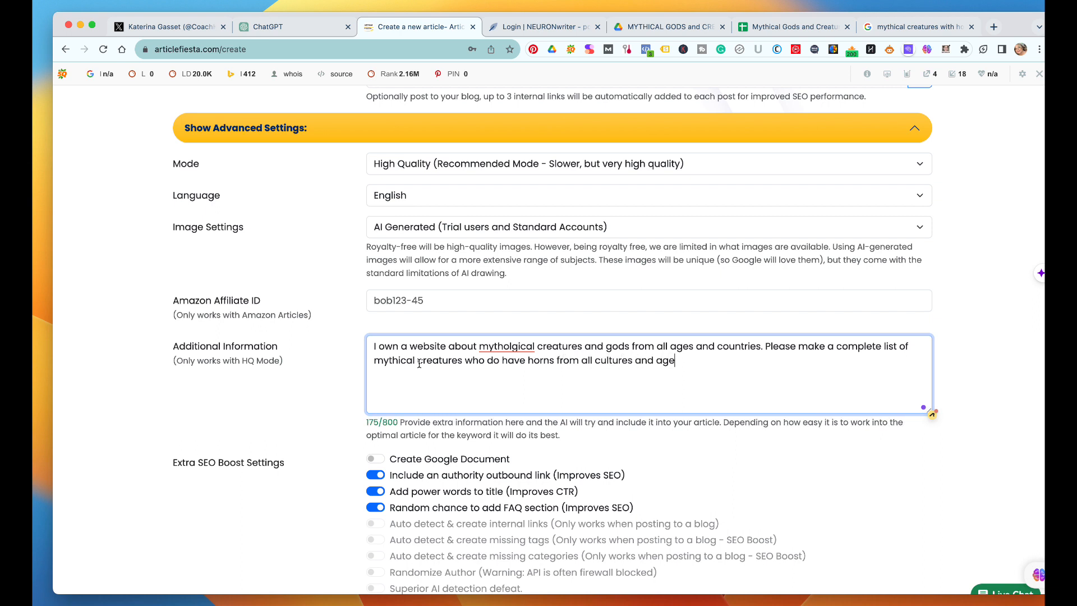
type(" age")
key("BackSpace")
key("BackSpace")
key("BackSpace")
key("BackSpace")
key("BackSpace")
key("BackSpace")
key("BackSpace")
key("BackSpace")
key("BackSpace")
type("ages.")
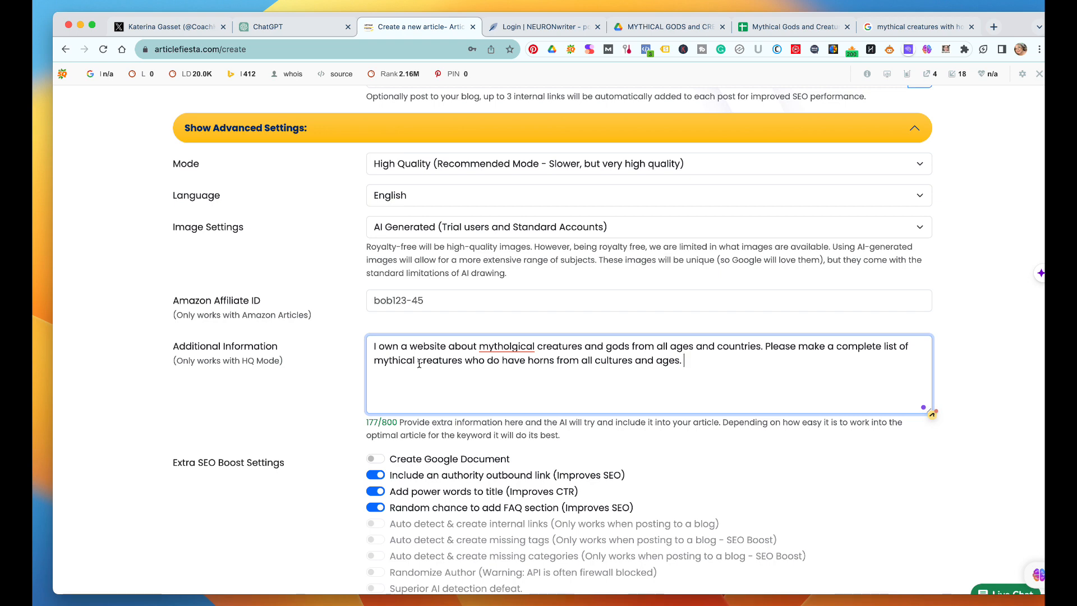
scroll(419, 363, "down", 10)
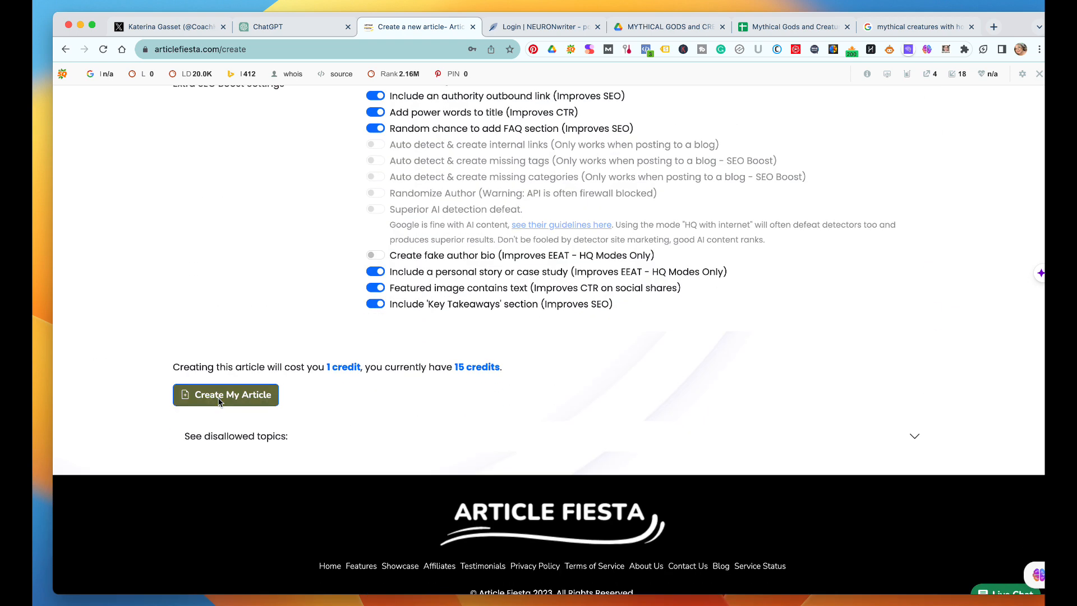
left_click(228, 401)
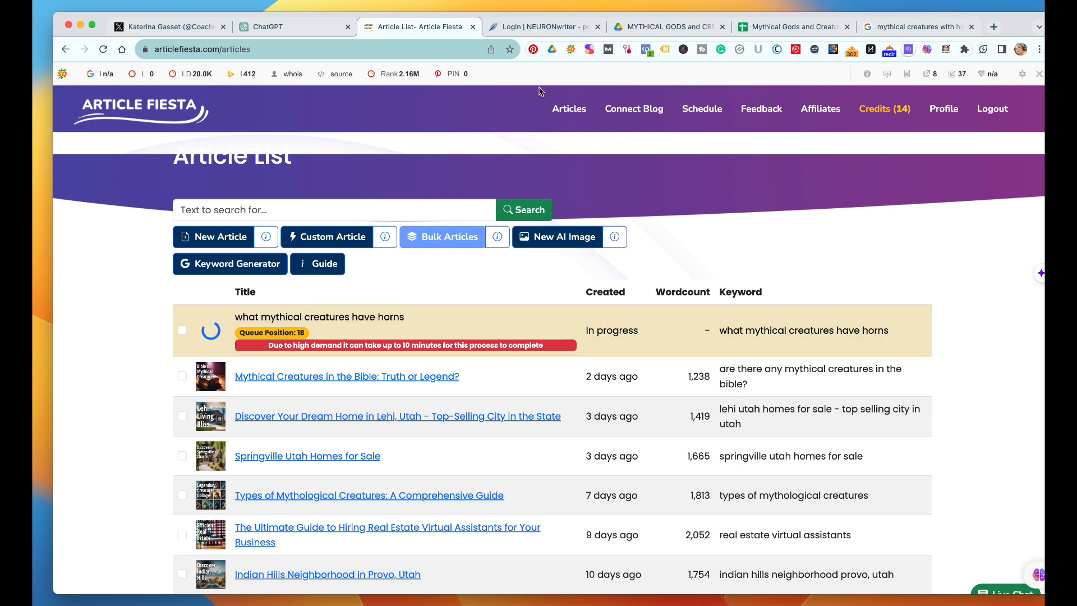
Step: Switch to NEURONwriter, sign in with the prefilled credentials and open the mythicalgodsandcreatures.com project
left_click(560, 28)
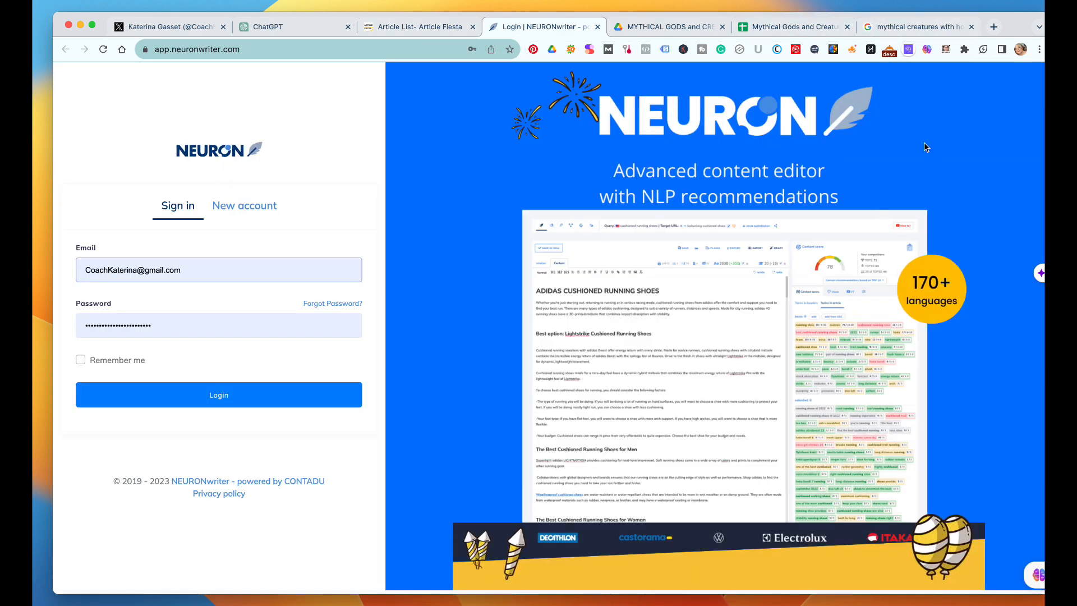
left_click(301, 394)
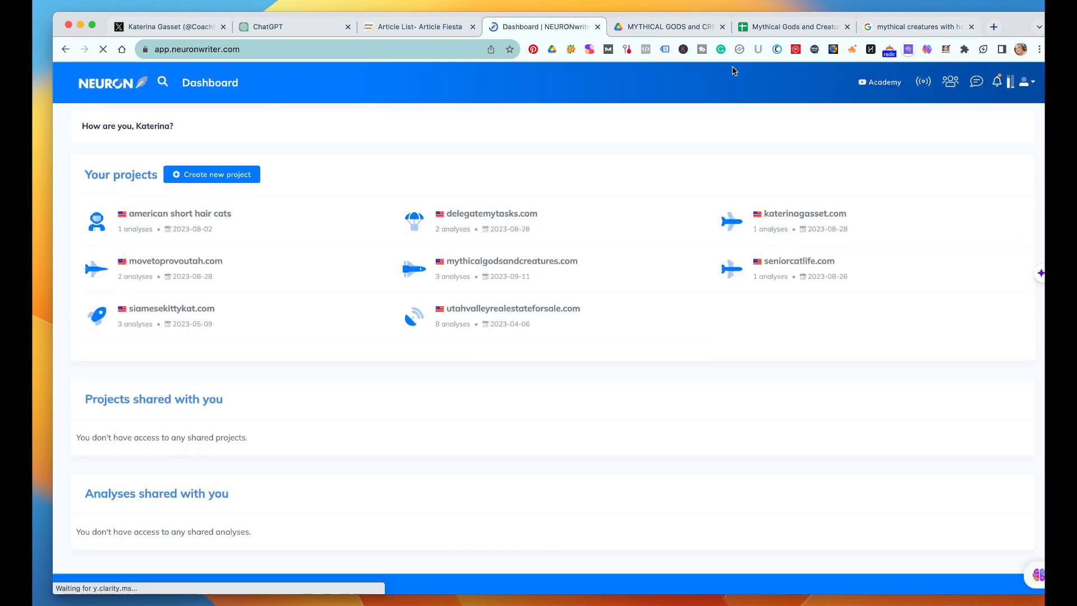
left_click(512, 262)
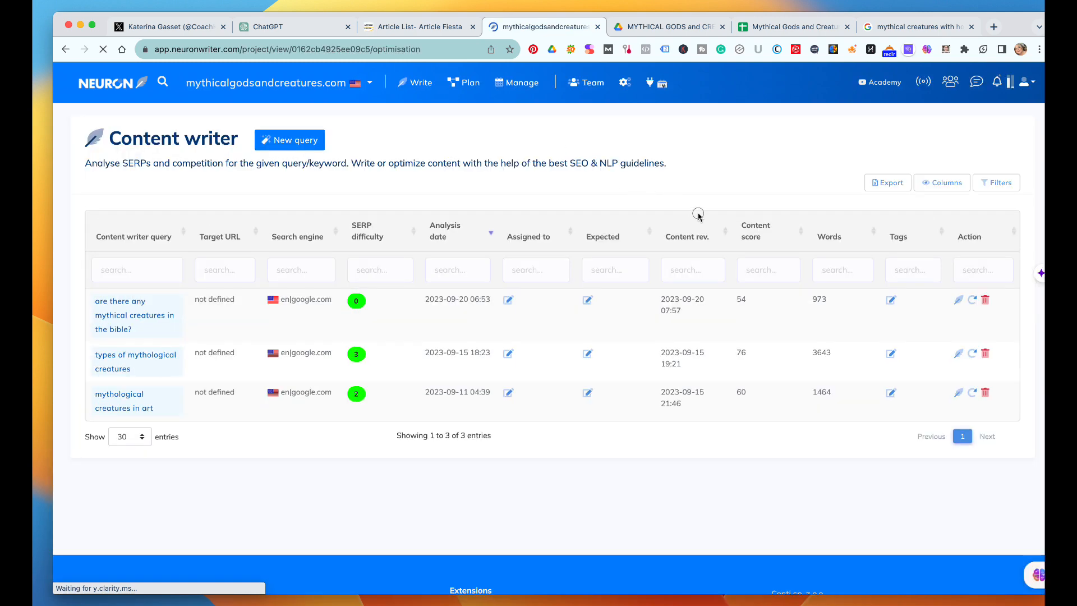
left_click_drag(140, 287, 158, 378)
left_click(159, 378)
Step: Start a new content writer query for "what mythical creatures have horns" and open its analysis
left_click(282, 145)
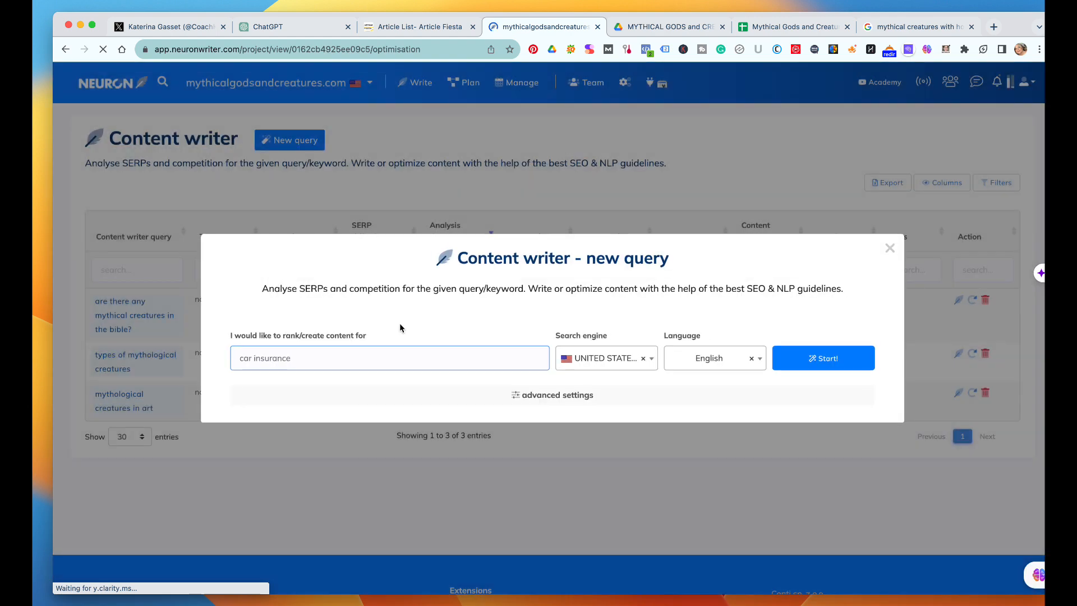
left_click(409, 365)
type("what mythical creatures have horns")
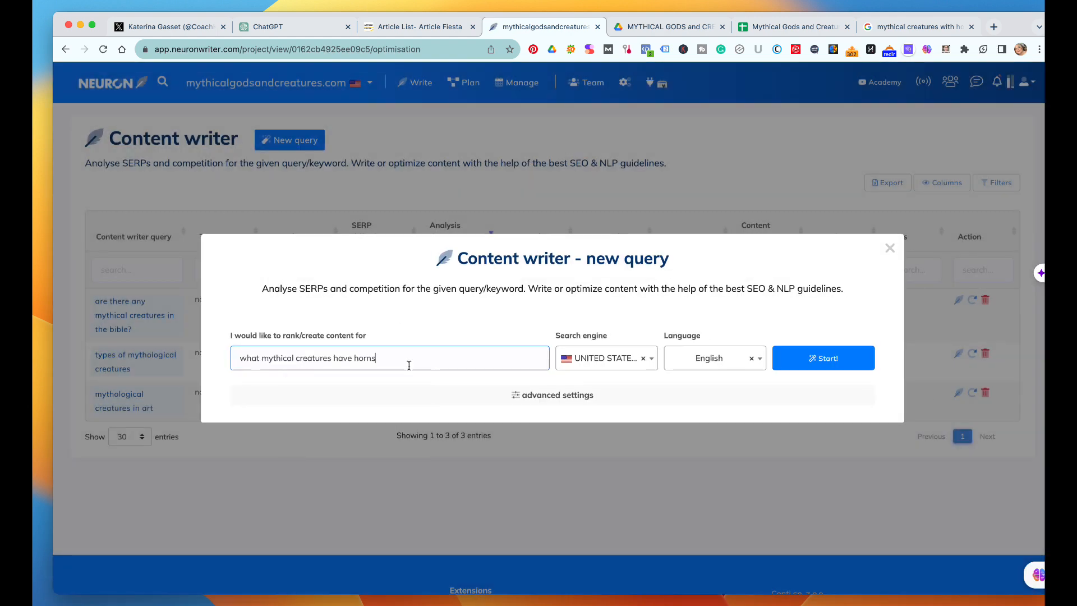
left_click(843, 365)
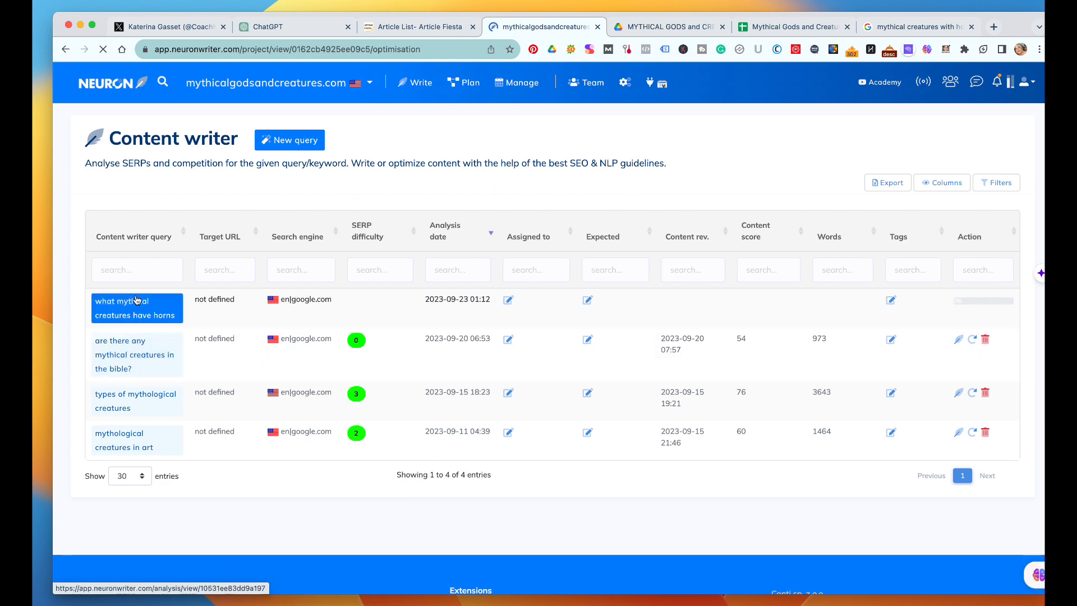
left_click(137, 303)
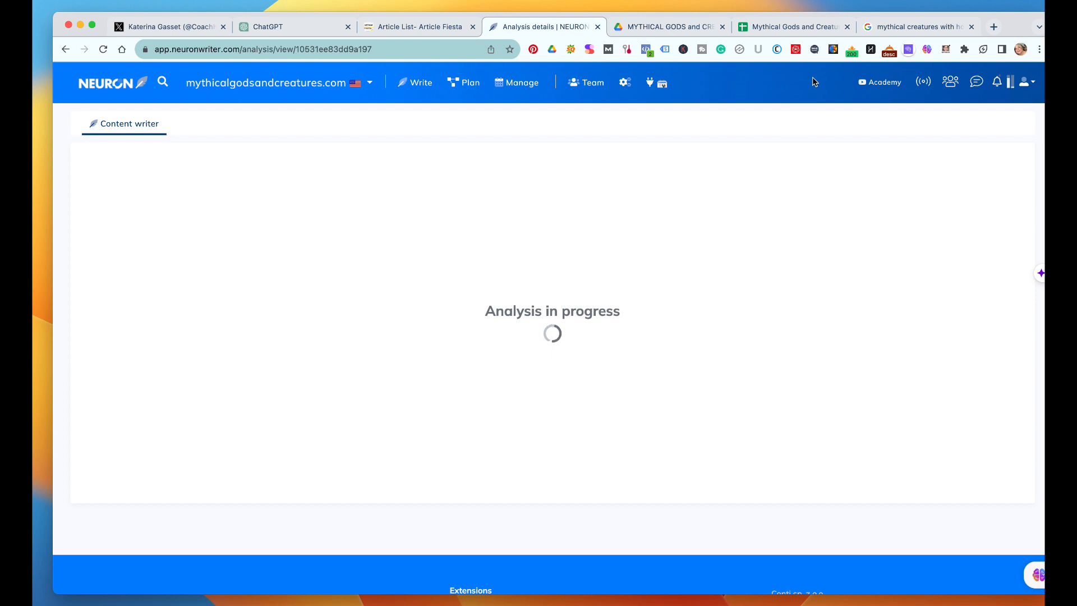
Step: Switch to ChatGPT and start a new chat with the GPT-4 model
left_click(416, 27)
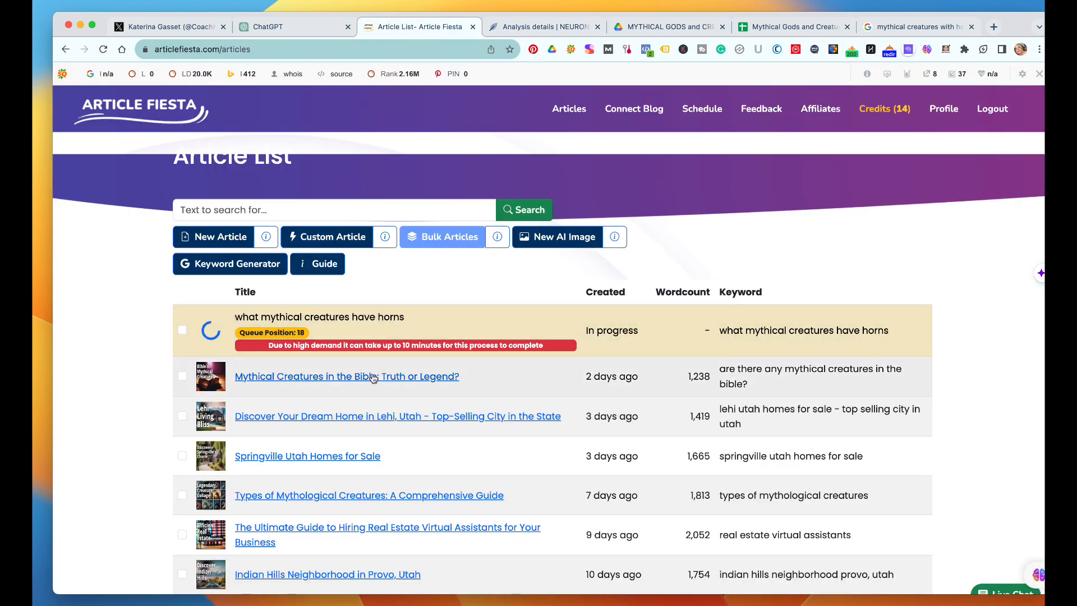
left_click(289, 27)
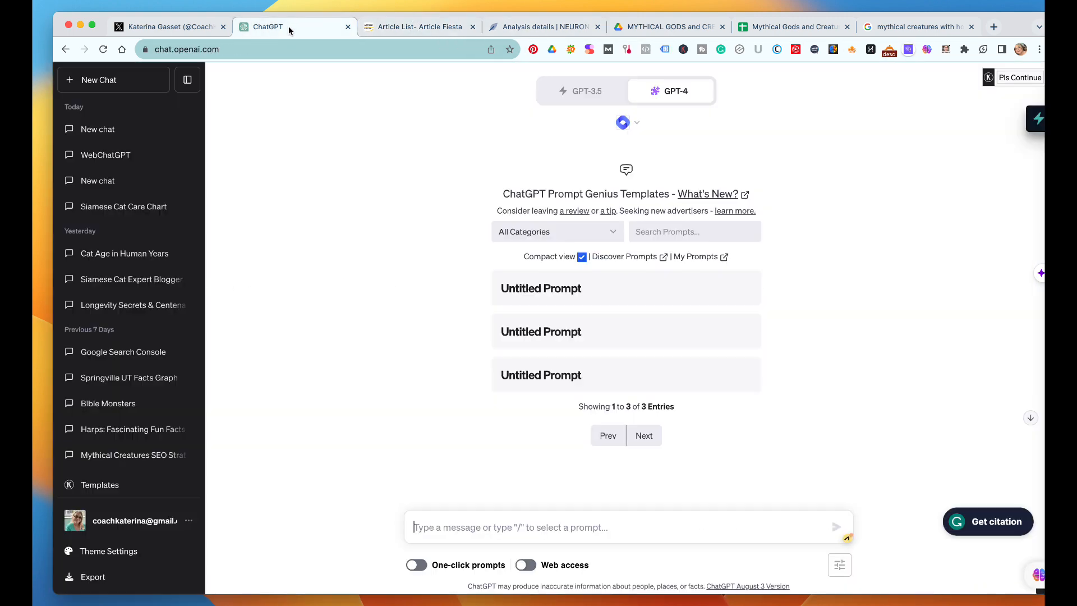
left_click(105, 129)
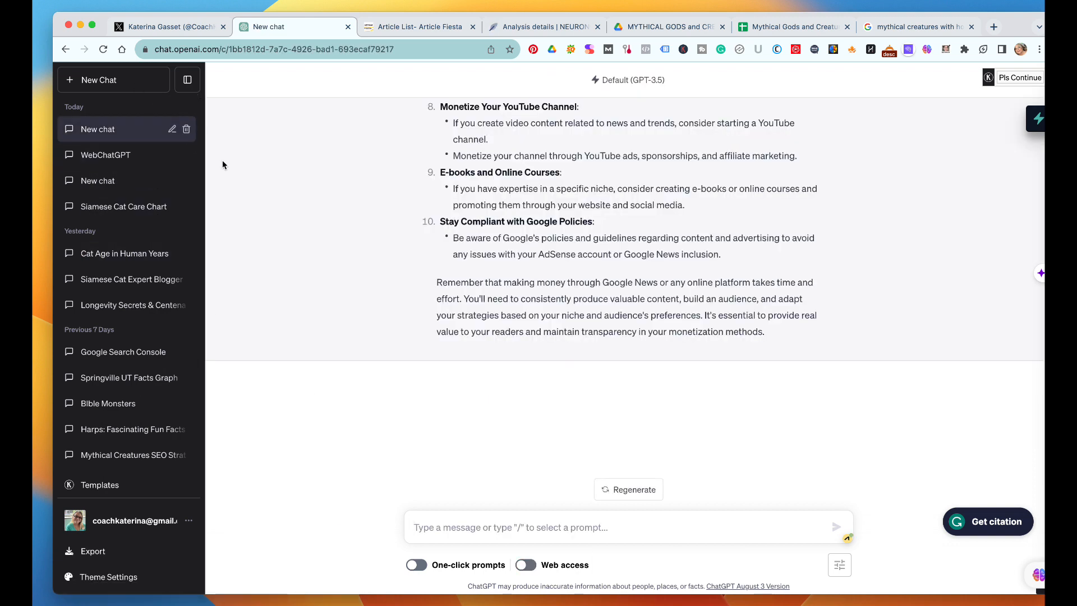
scroll(225, 166, "up", 2)
left_click(135, 84)
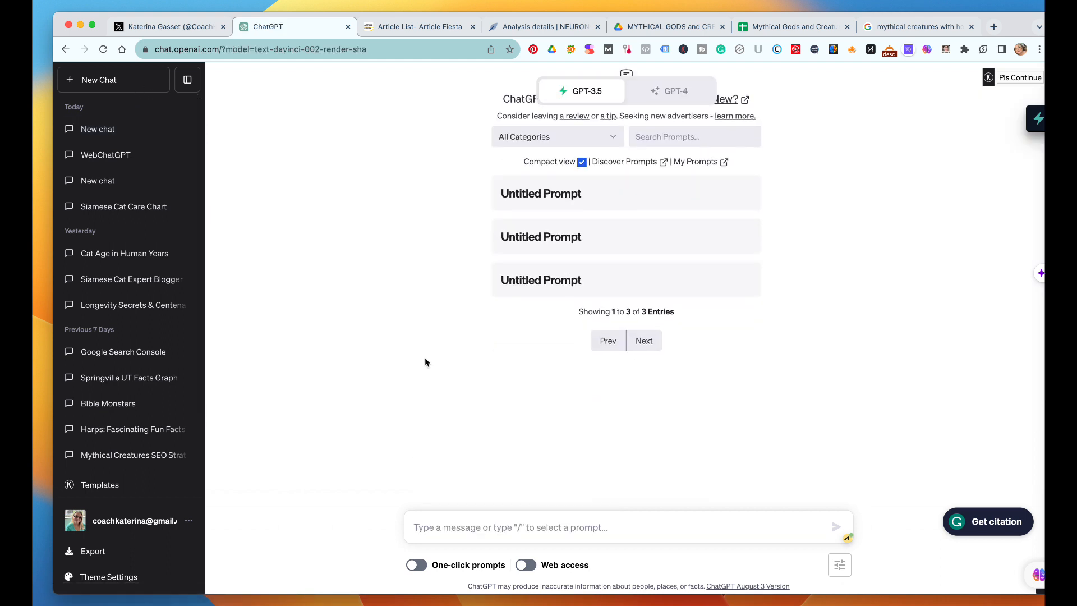
left_click(679, 96)
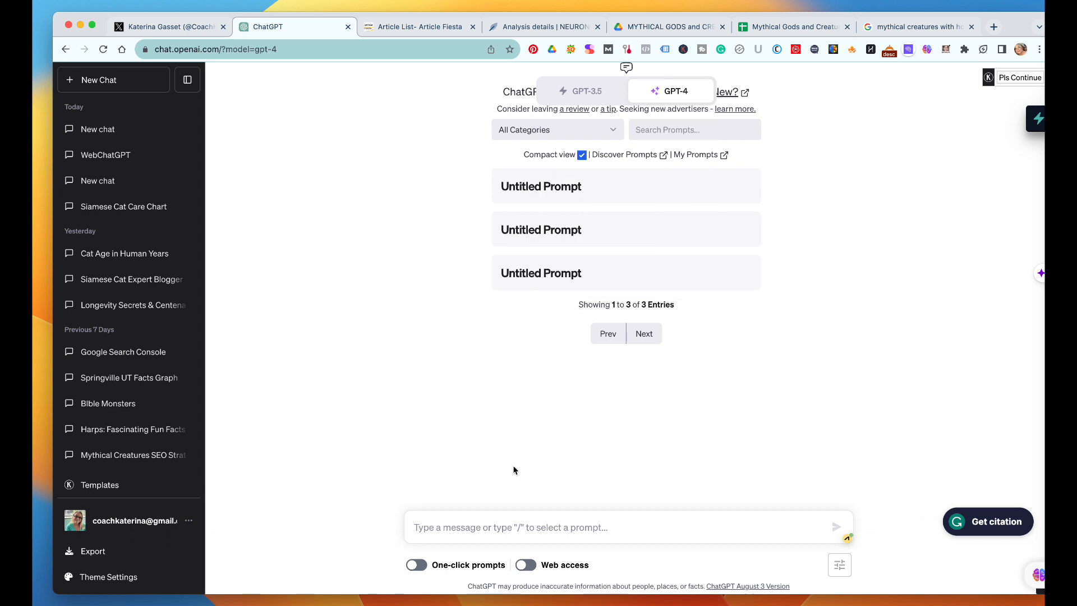
Step: Begin the prompt with "i am writing an article with the title: what mythical creatures have horns"
left_click(478, 525)
type("i")
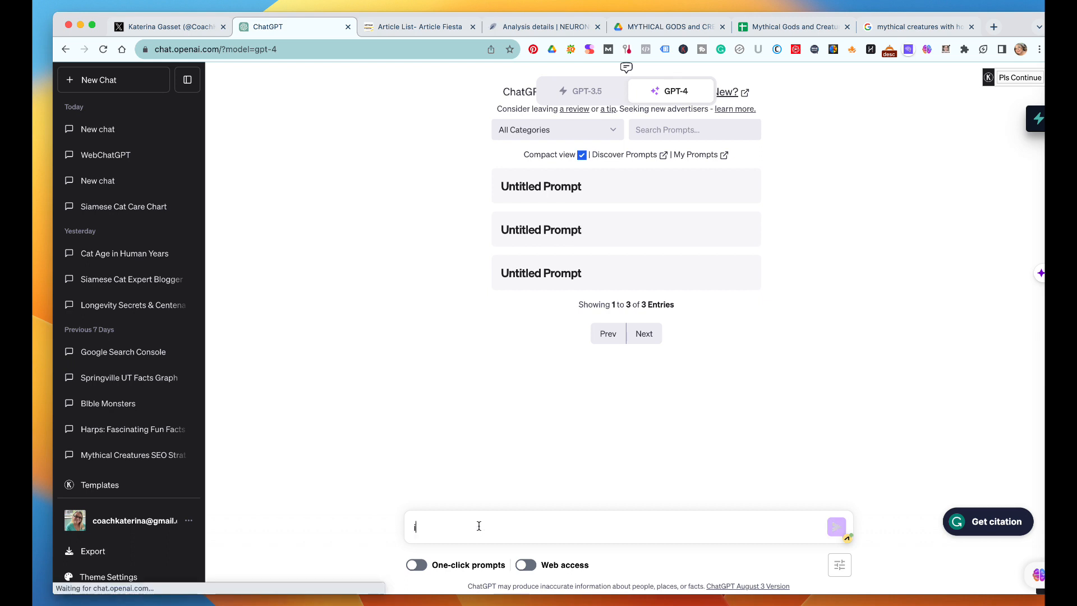
type(" am writing an")
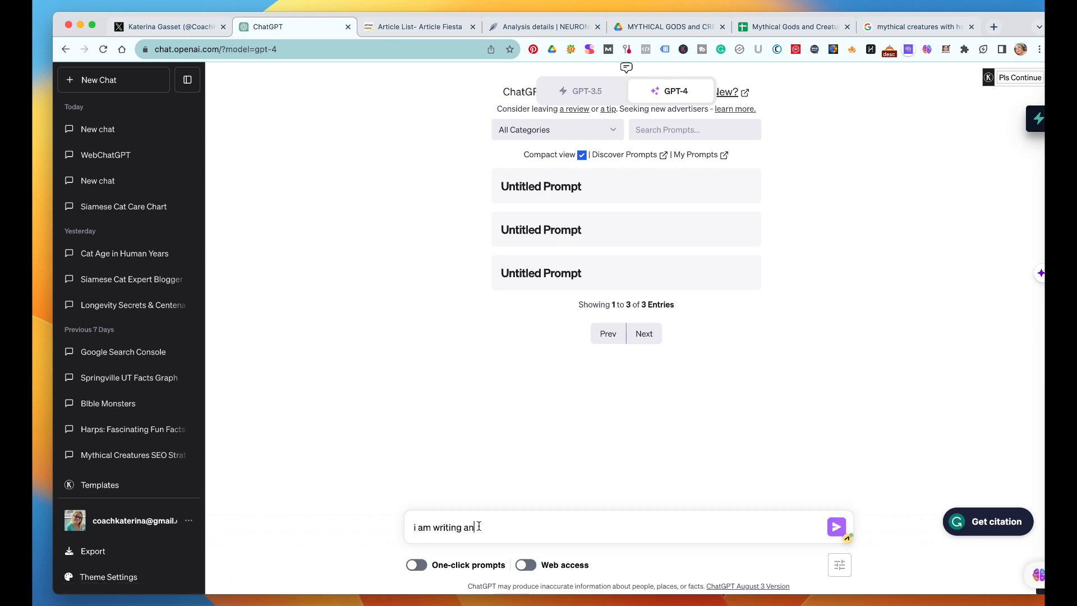
type(" article iwth")
type("th the")
type(" title: what mythical creatures have horns")
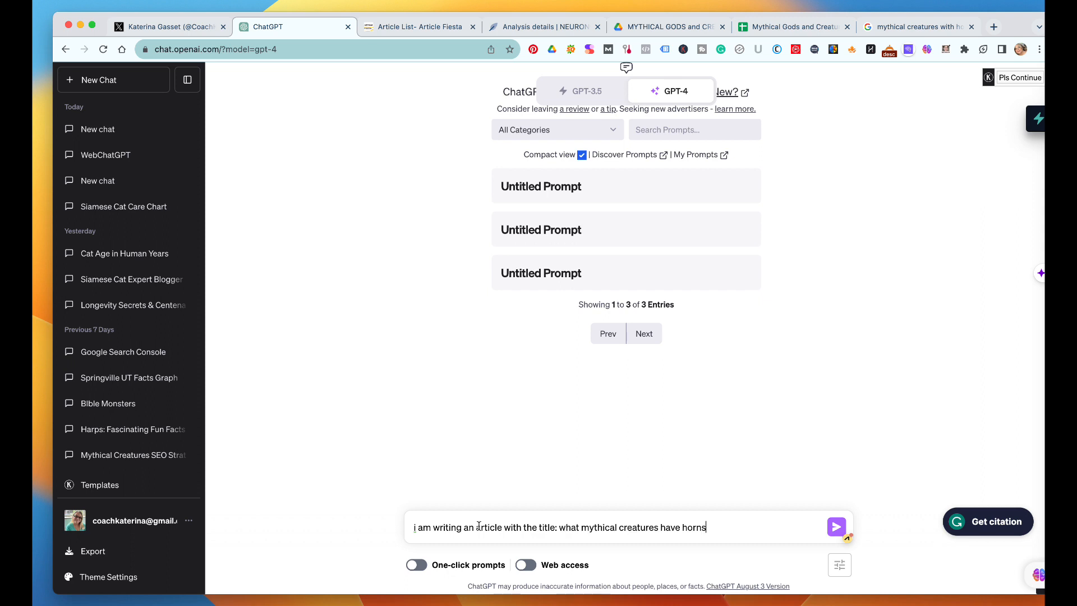
Step: Add the request "Please give me 5 meta description" after the article title in the prompt
type(". Plese c")
key("BackSpace")
type("ase give me 5 desci")
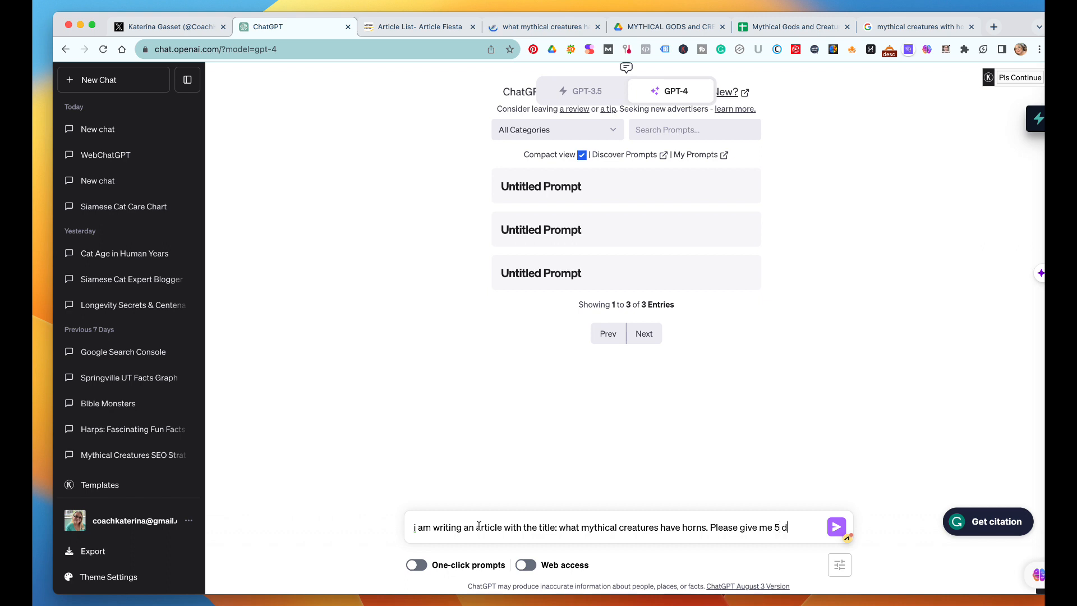
key("BackSpace")
type("ript")
key("BackSpace")
key("BackSpace")
key("BackSpace")
type("escription")
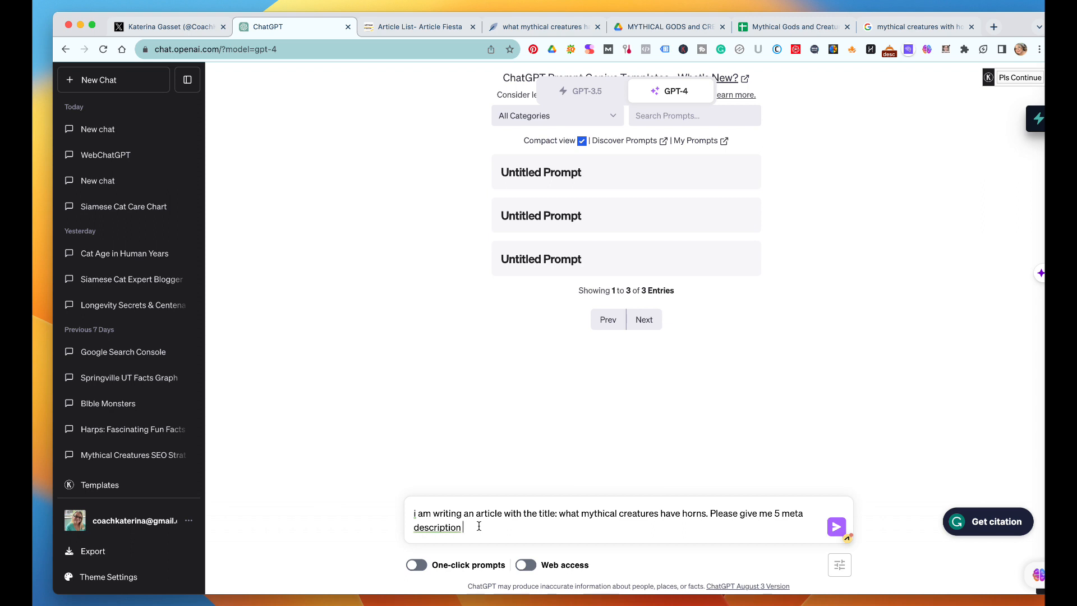
left_click(42, 587)
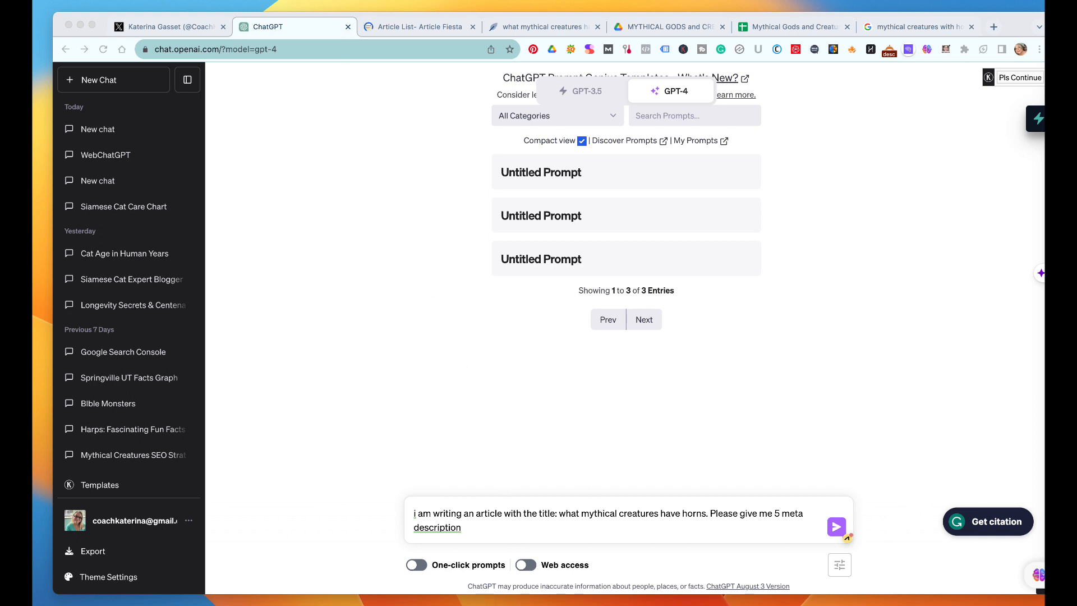
left_click(506, 533)
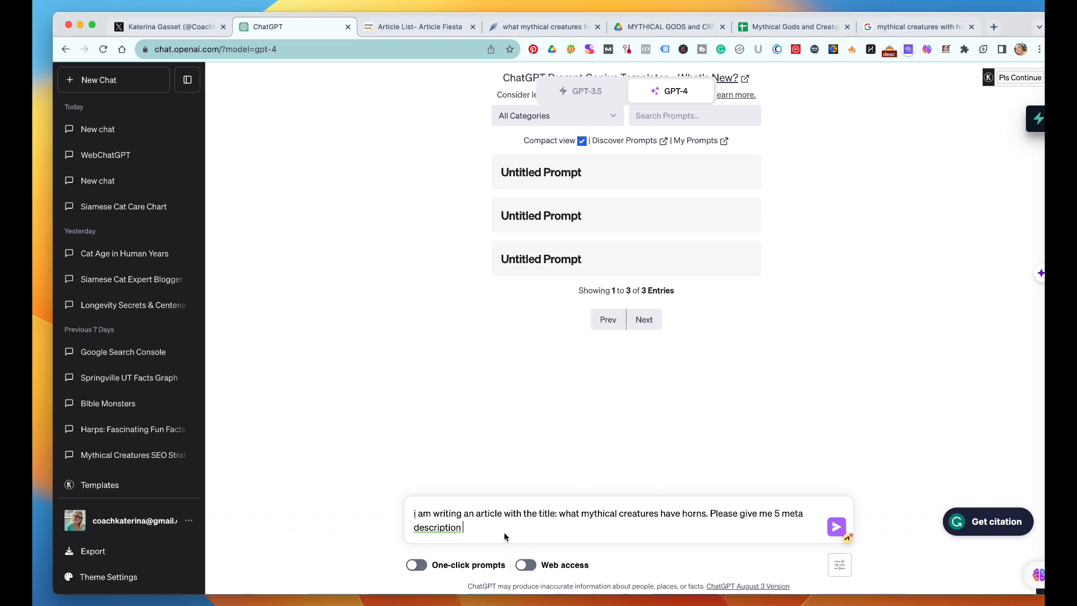
left_click(481, 515)
key("BackSpace")
type("a")
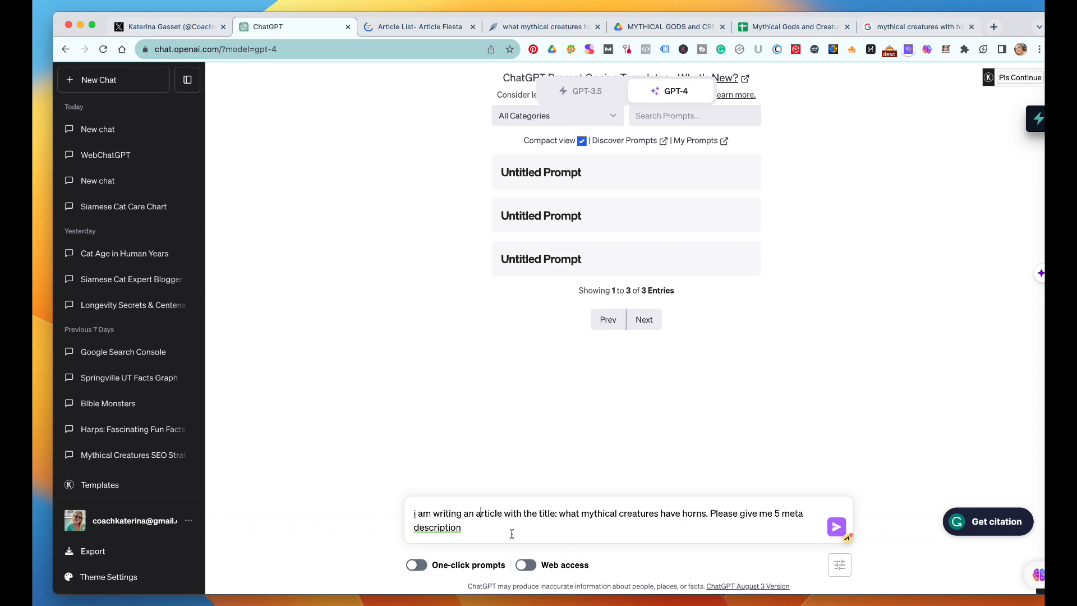
Step: Extend the prompt to request descriptions "for this title that are clicky and still meet SEO guidelines by using the keywords in the title"
left_click(468, 528)
type("s for this title")
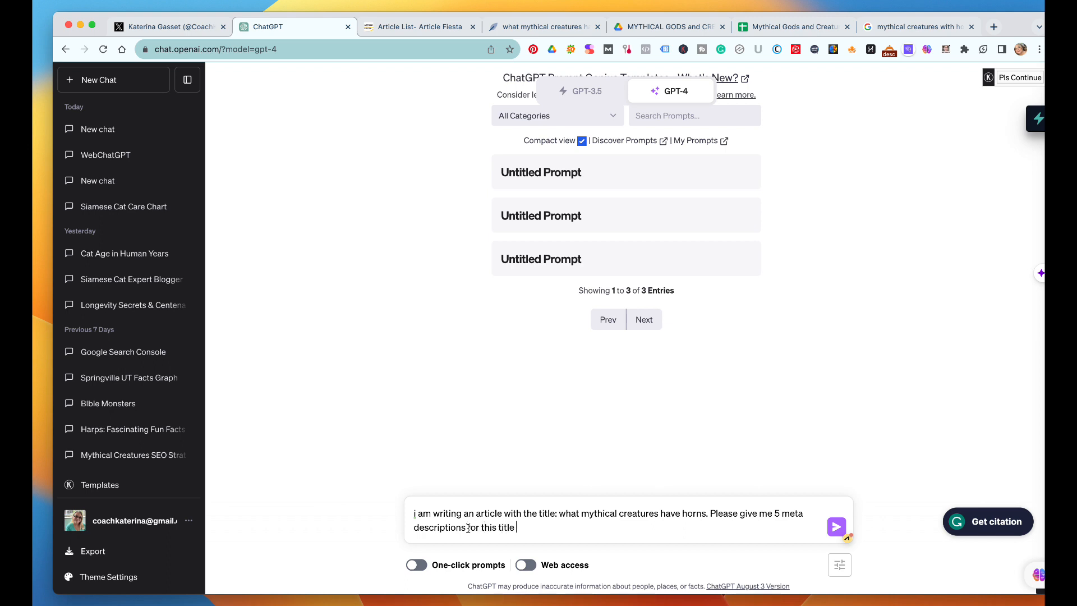
type("that are clicky and still m")
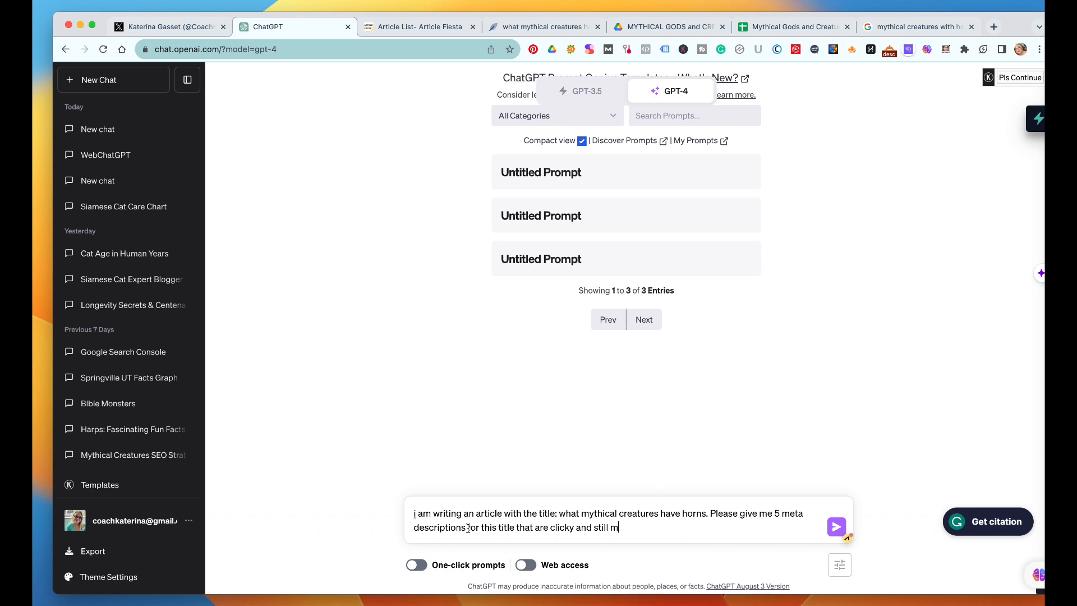
type("eet SEO guideline")
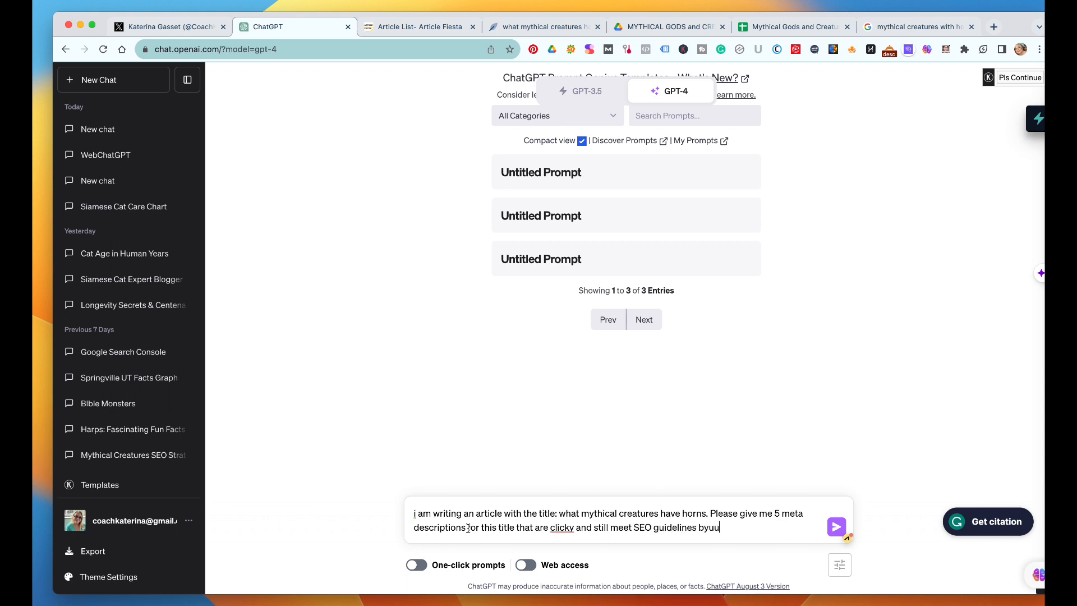
type("s by using the keywords in t")
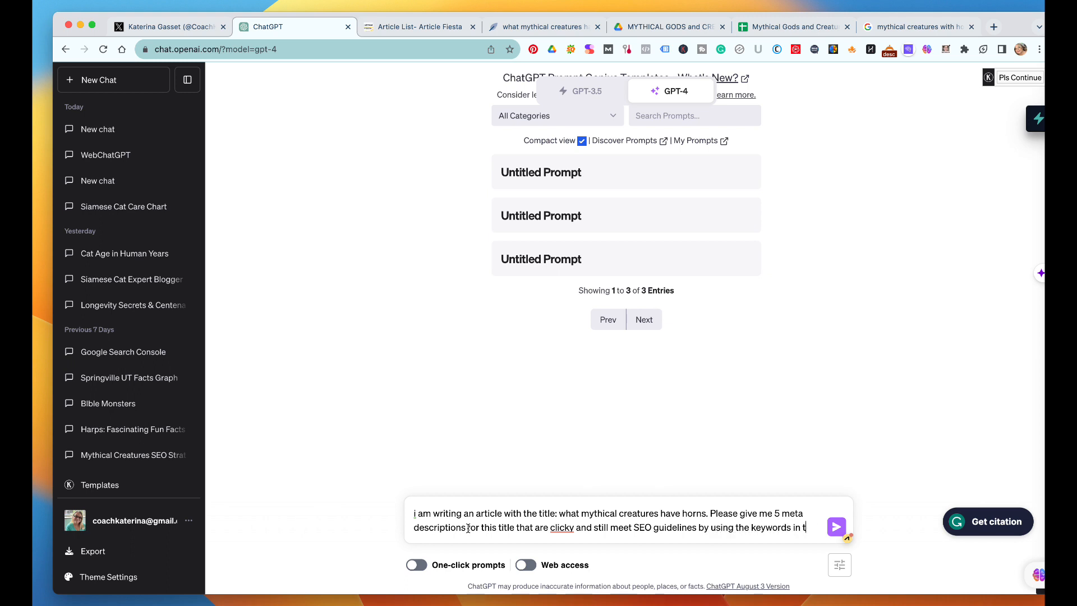
type("eh he title ")
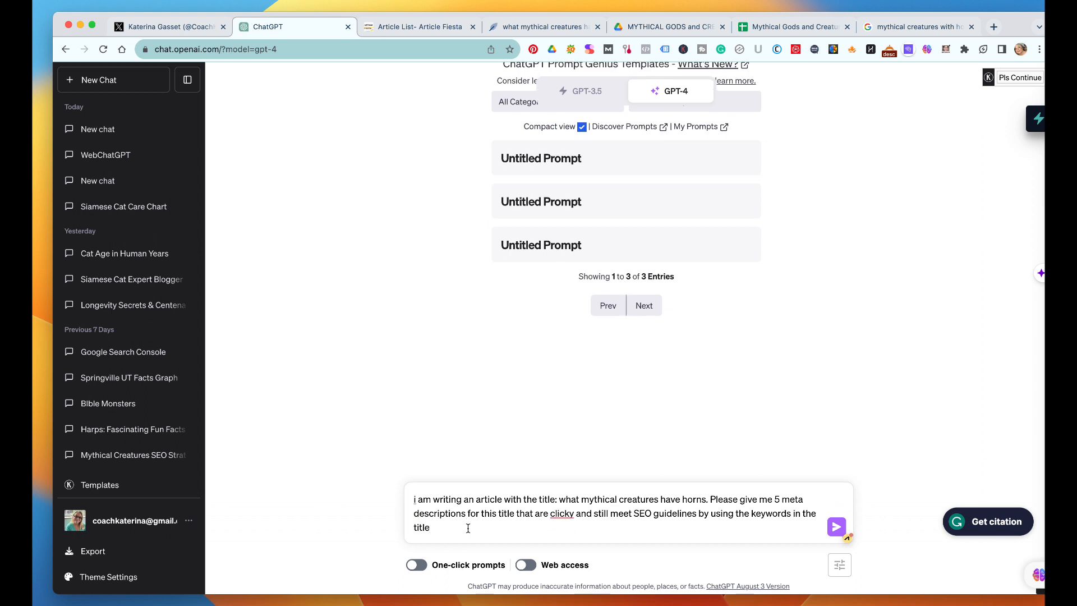
Step: Add "and make sure it is less than 940 pixels" to the prompt and send it
type("and make sure it is less than 94")
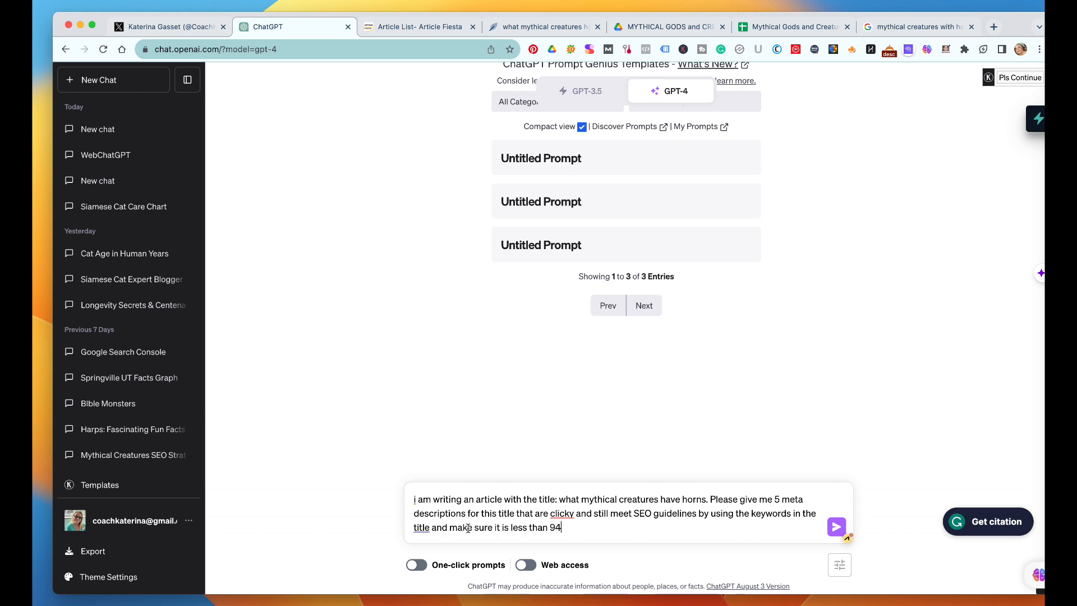
type("0 pixels")
key("Return")
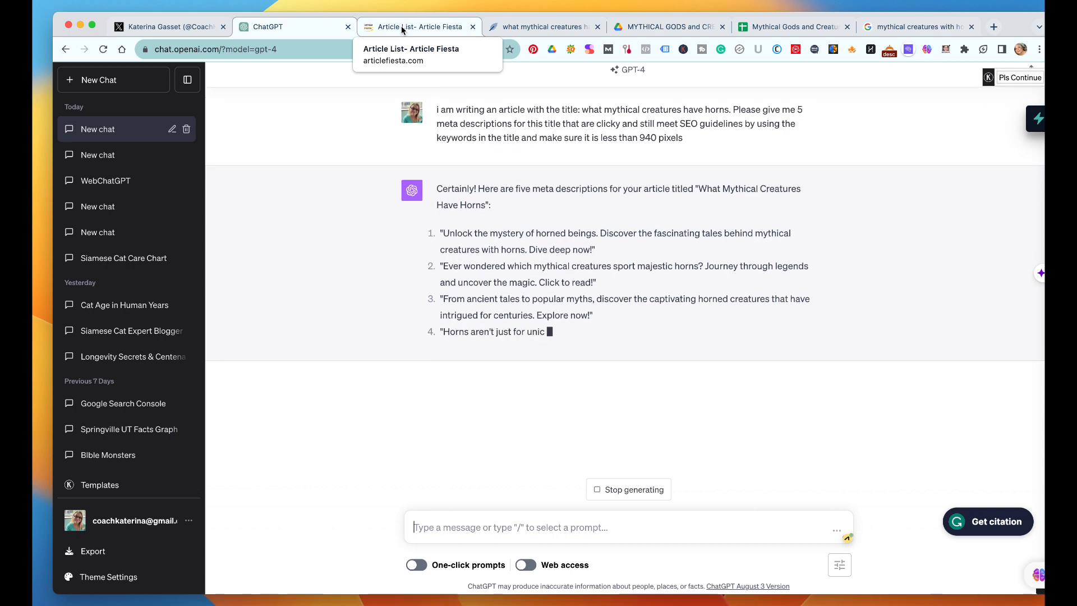
Step: Switch to NEURONwriter, deselect the competitors ranked 10, 9 and 7, and continue to the content editor
left_click(551, 27)
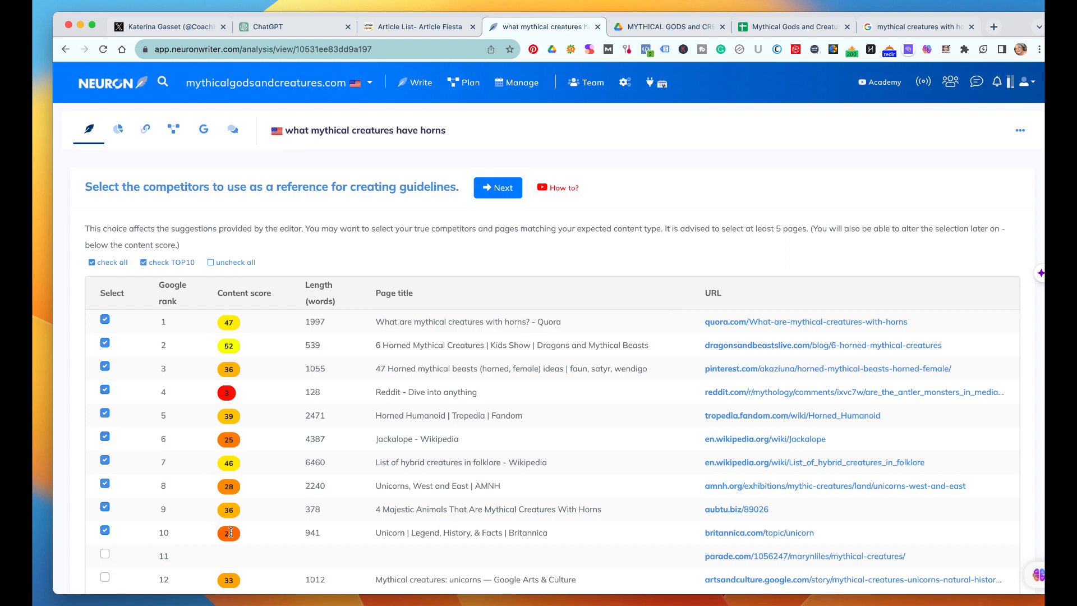
left_click(104, 530)
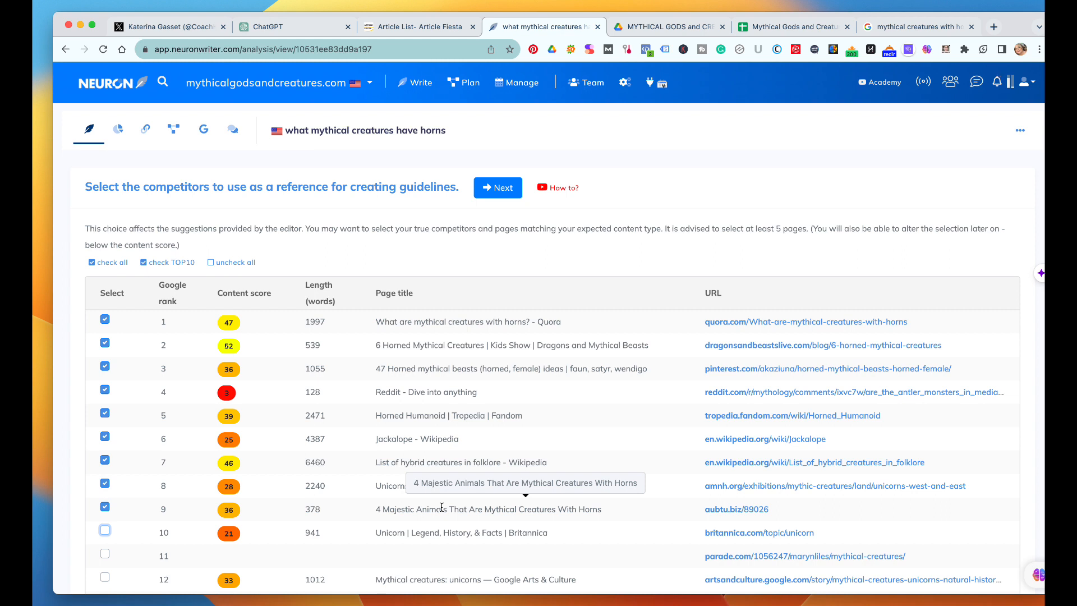
left_click(103, 507)
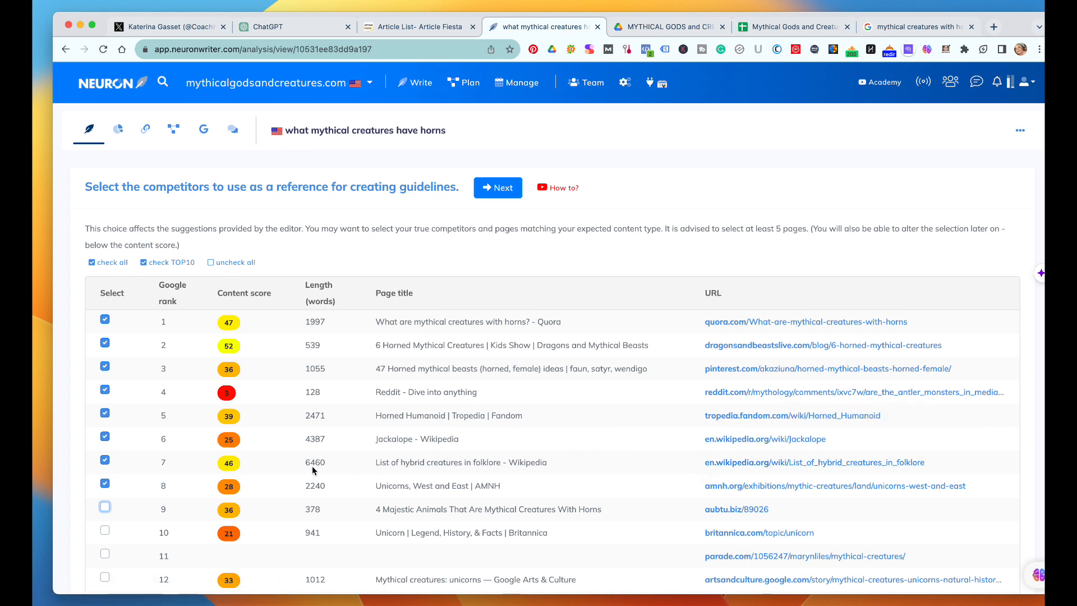
left_click(112, 461)
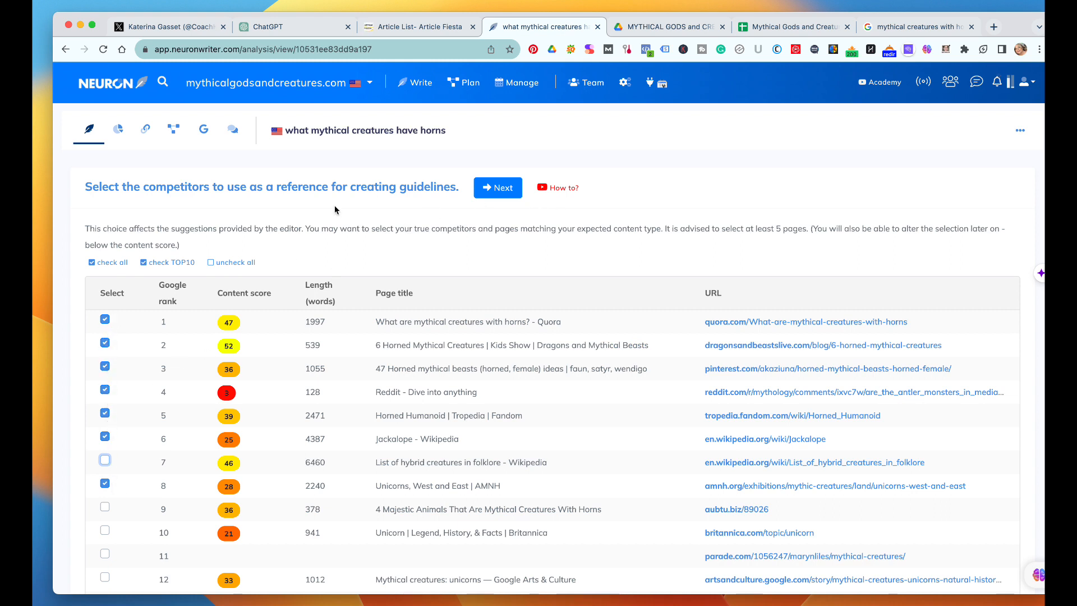
left_click(491, 187)
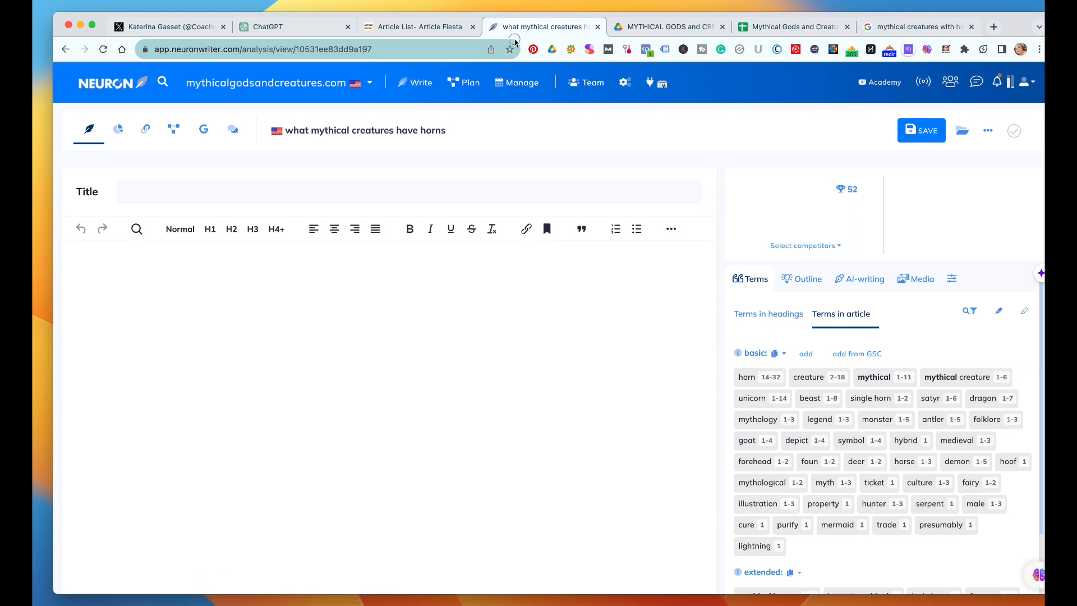
Step: Exclude the basic terms "ticket" and "trade" from the article's term suggestions
scroll(825, 370, "down", 3)
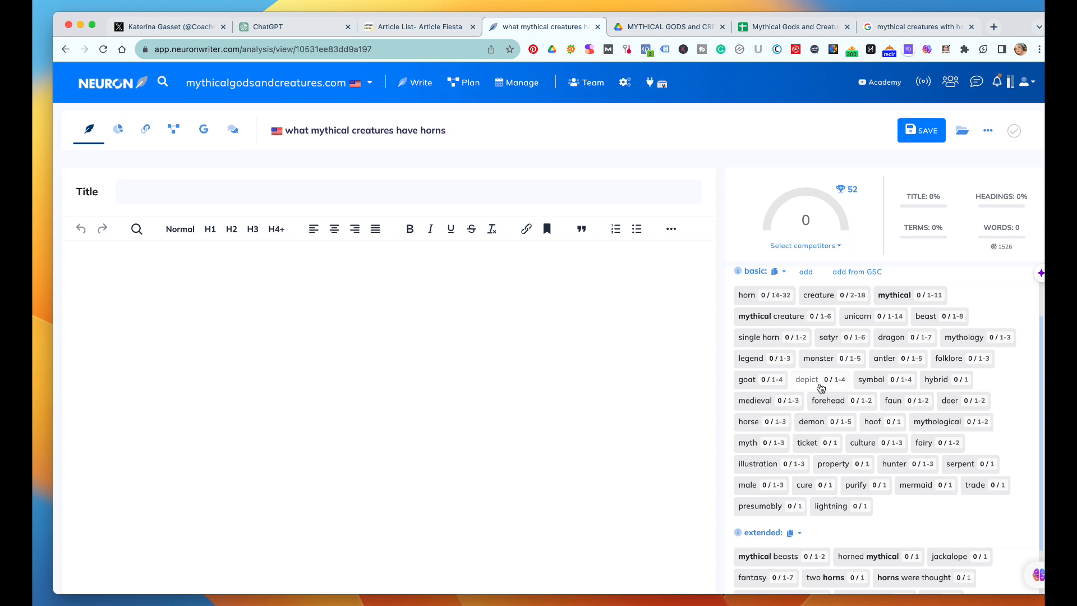
mouse_move(857, 195)
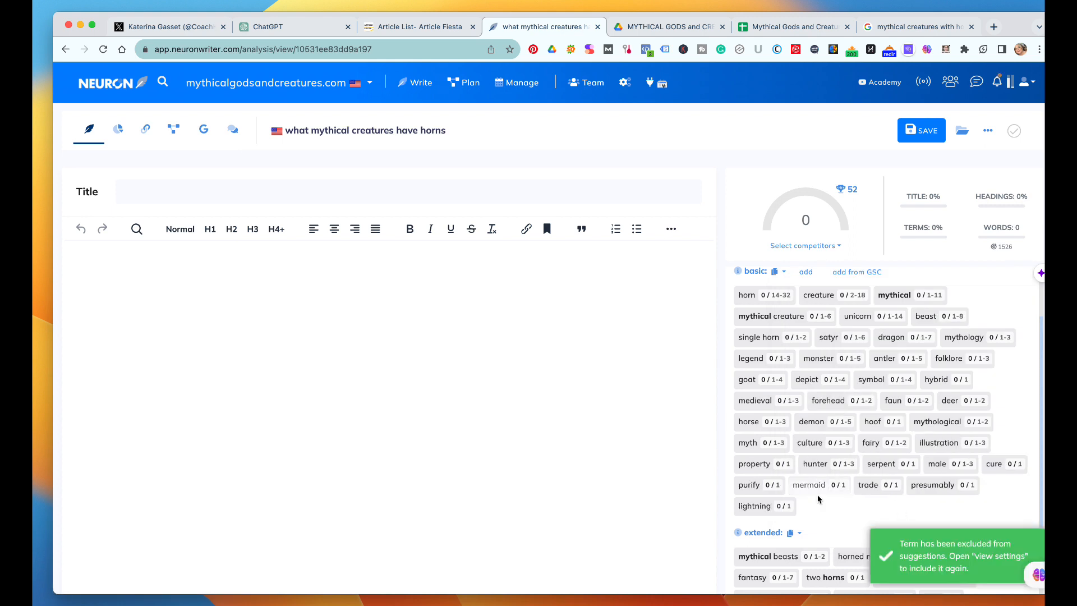
mouse_move(869, 484)
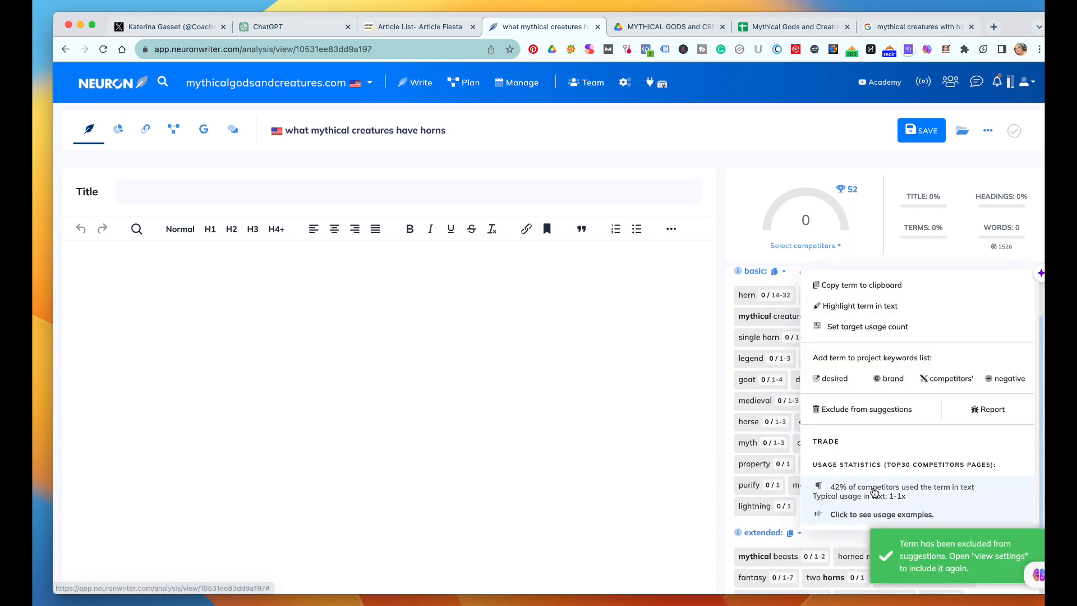
left_click(849, 409)
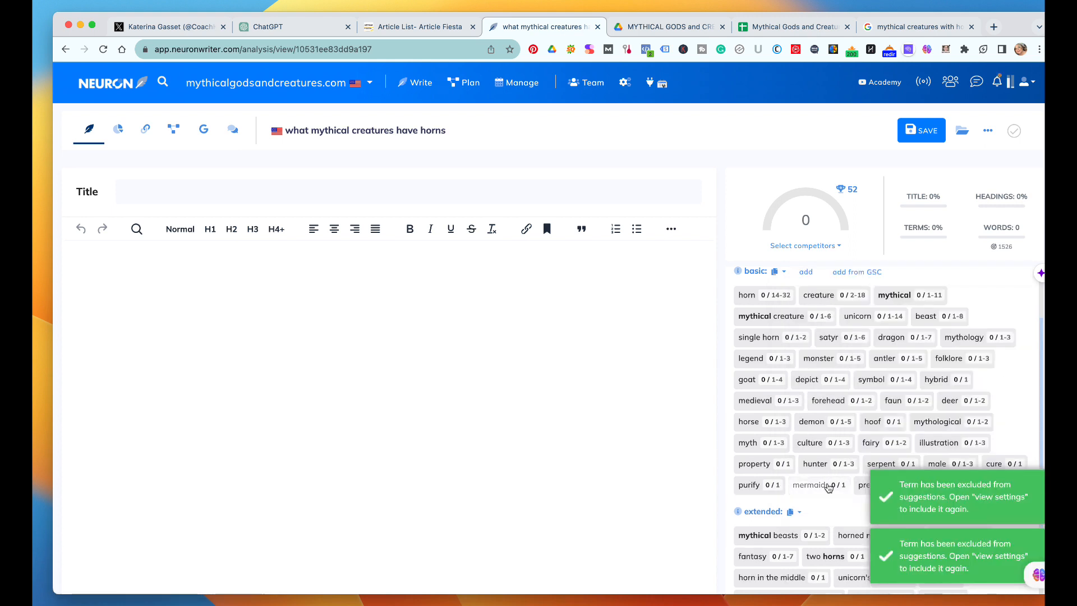
Step: Exclude the basic terms "illustration" and "property" from the article's term suggestions
scroll(777, 505, "down", 2)
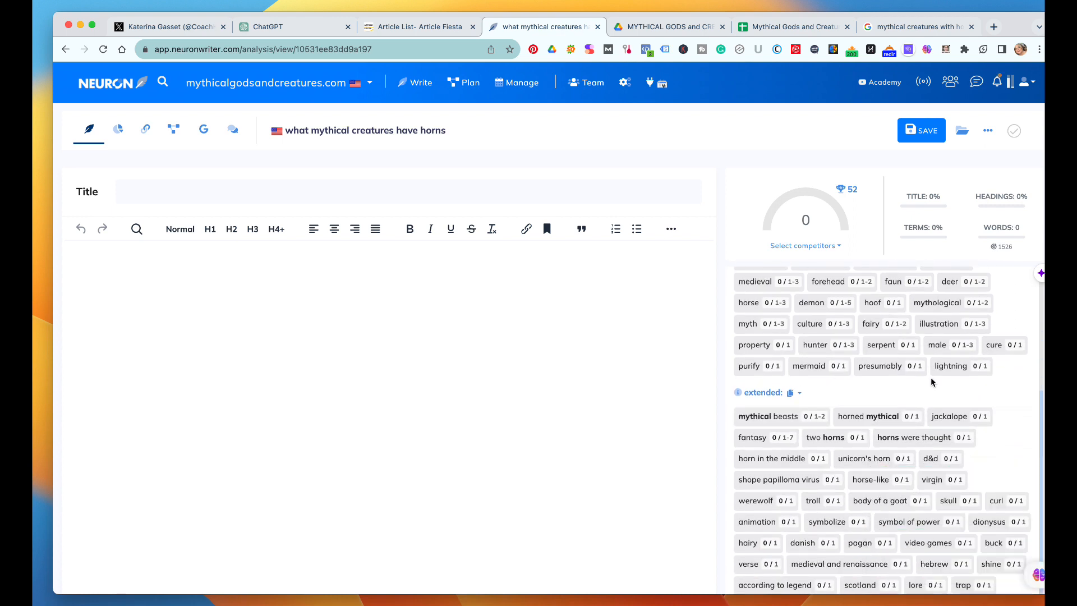
scroll(932, 381, "up", 1)
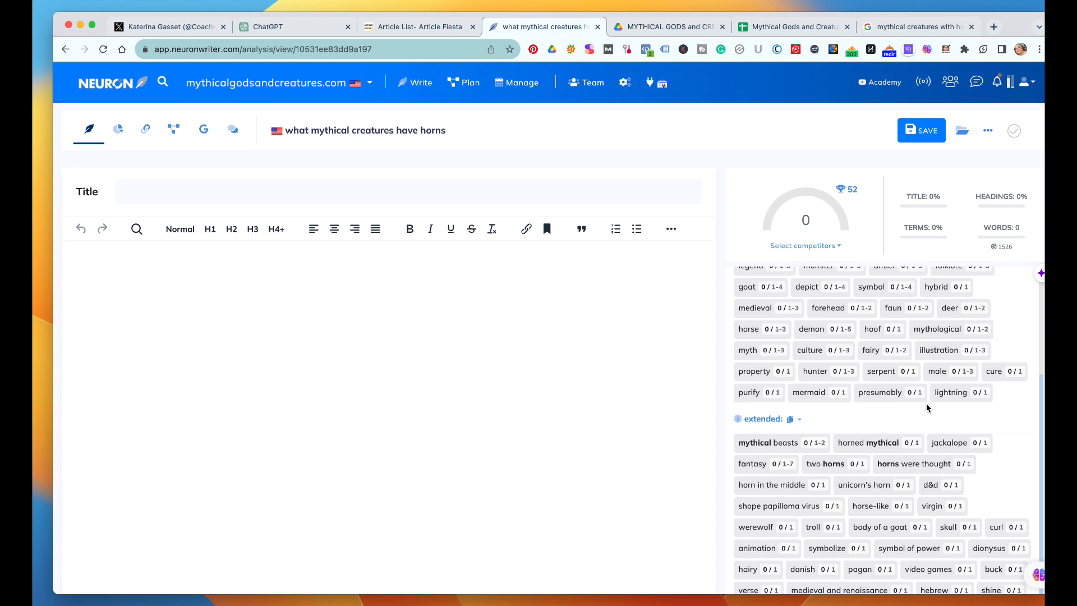
scroll(927, 407, "up", 2)
mouse_move(953, 366)
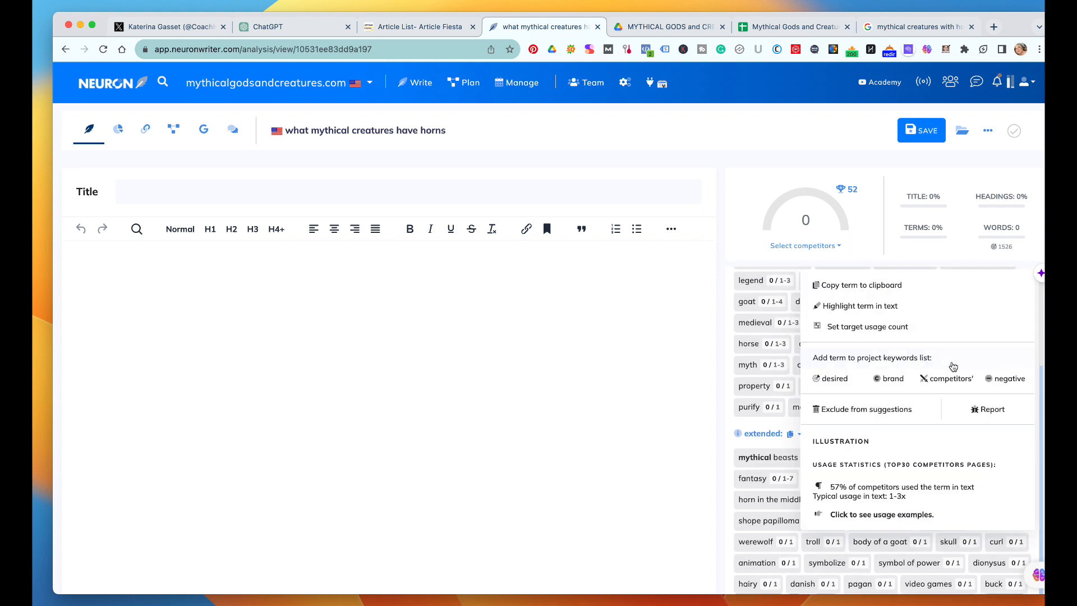
left_click(867, 409)
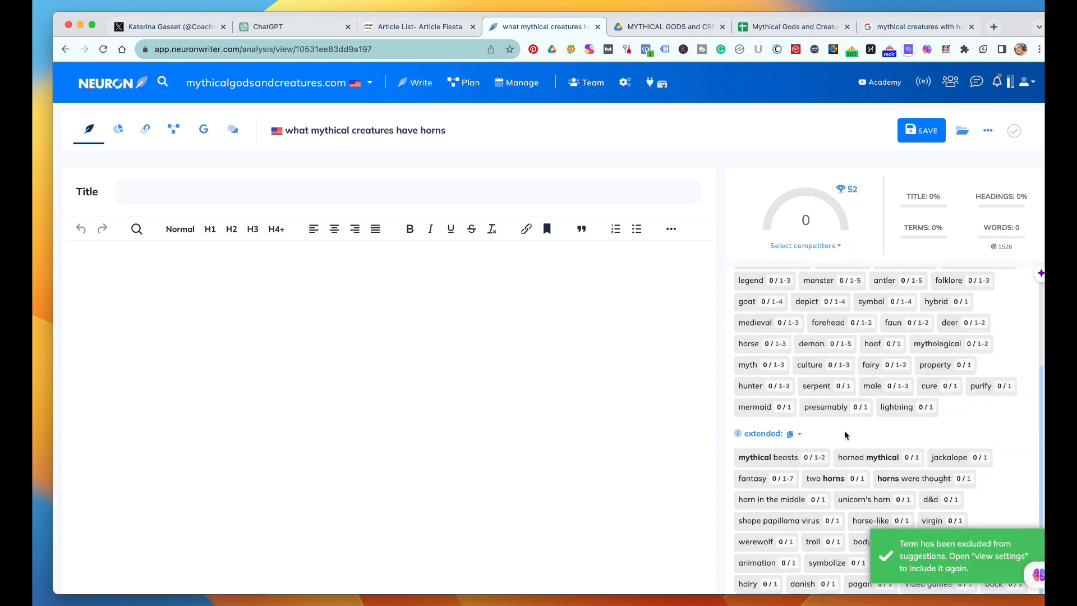
mouse_move(940, 366)
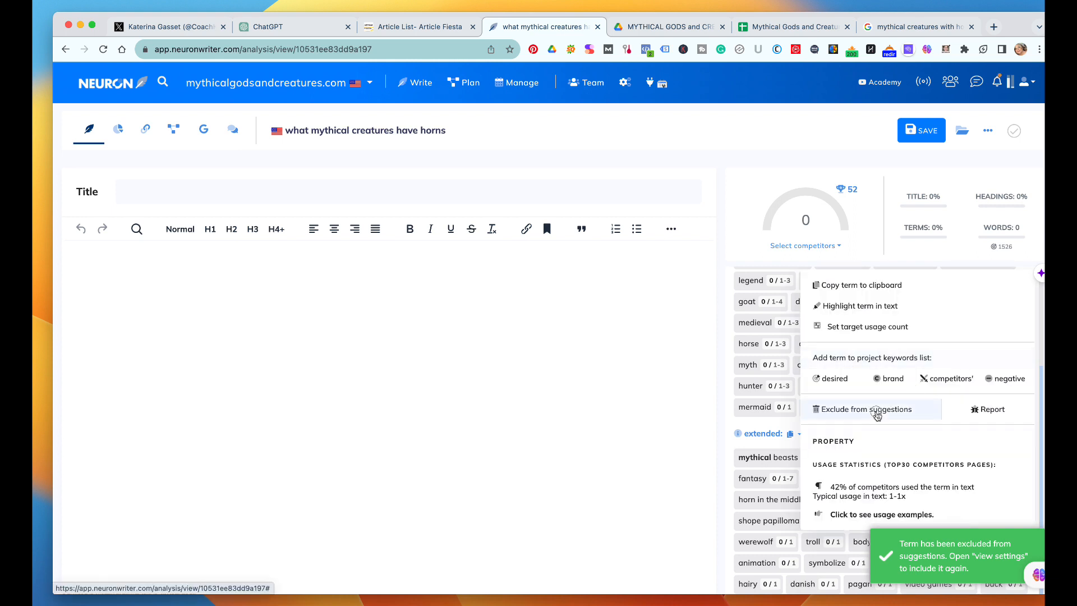
left_click(880, 413)
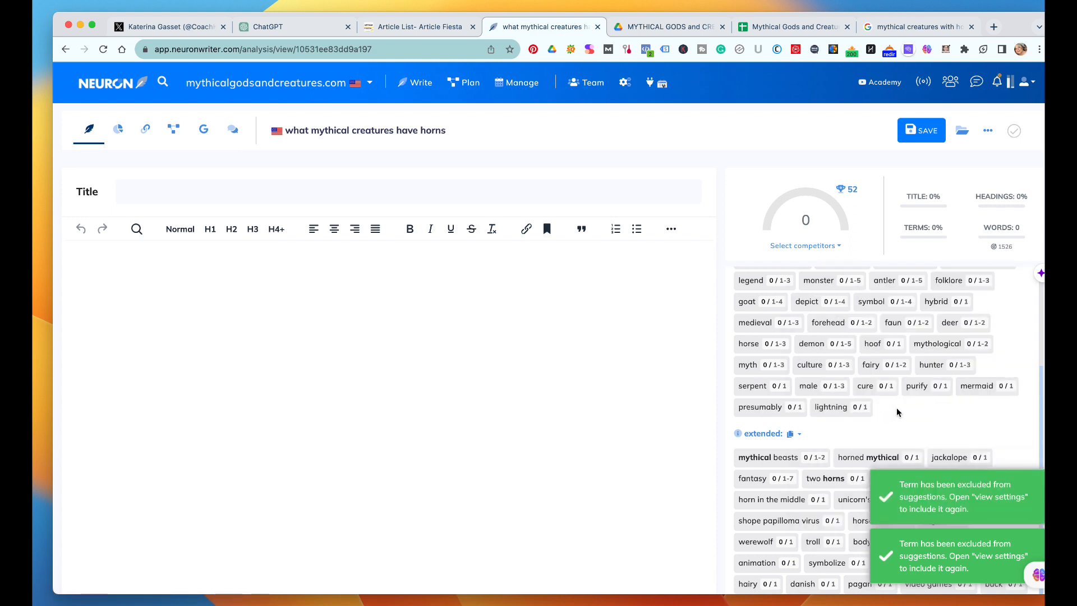
Step: Open the article's meta title and description for editing
scroll(897, 412, "up", 5)
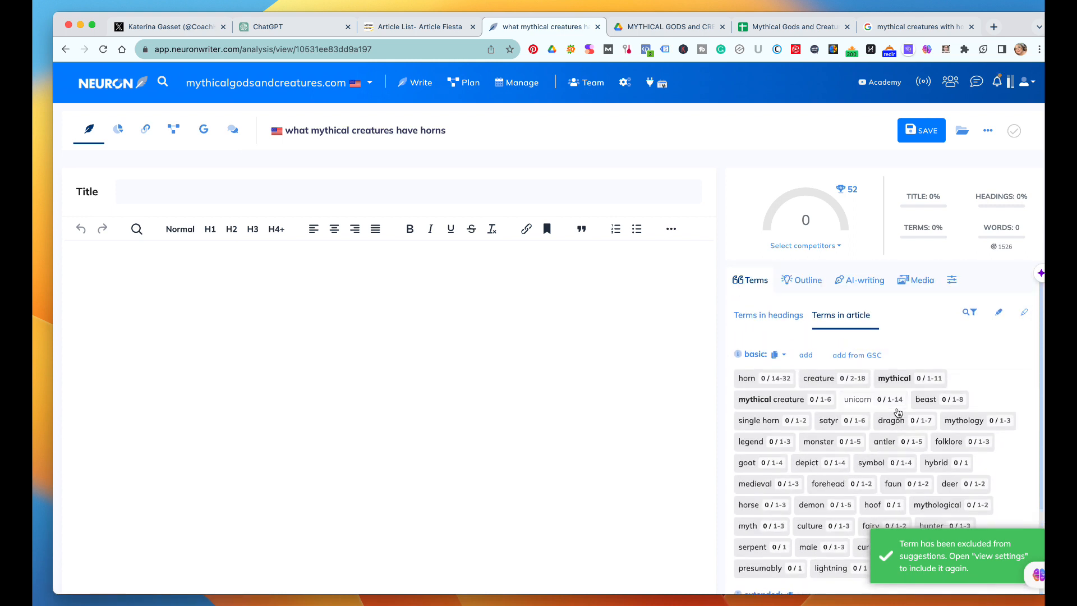
scroll(810, 426, "down", 10)
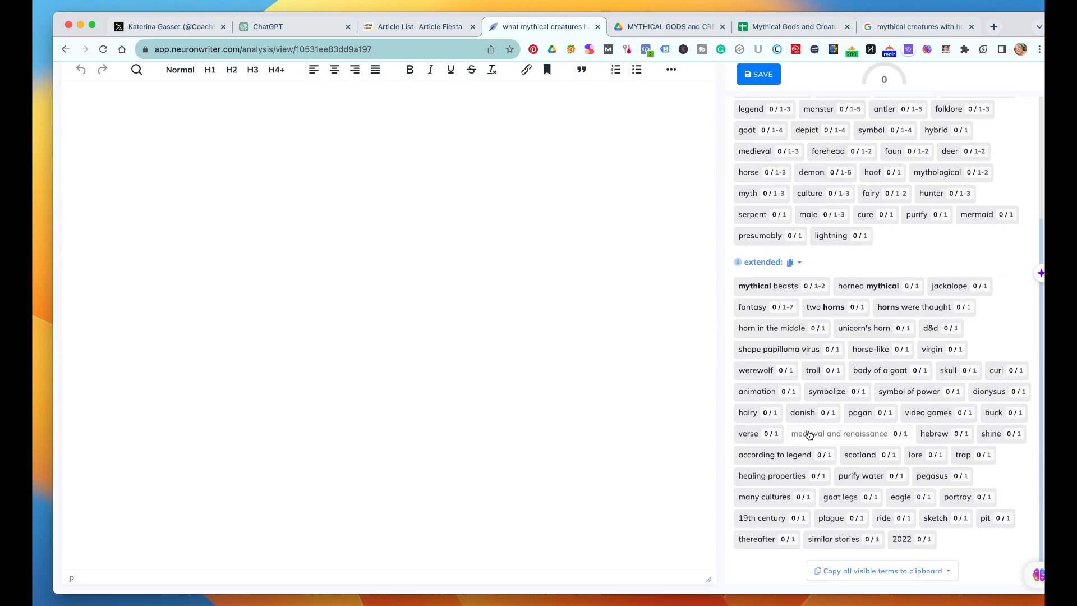
scroll(809, 435, "up", 5)
scroll(809, 435, "down", 5)
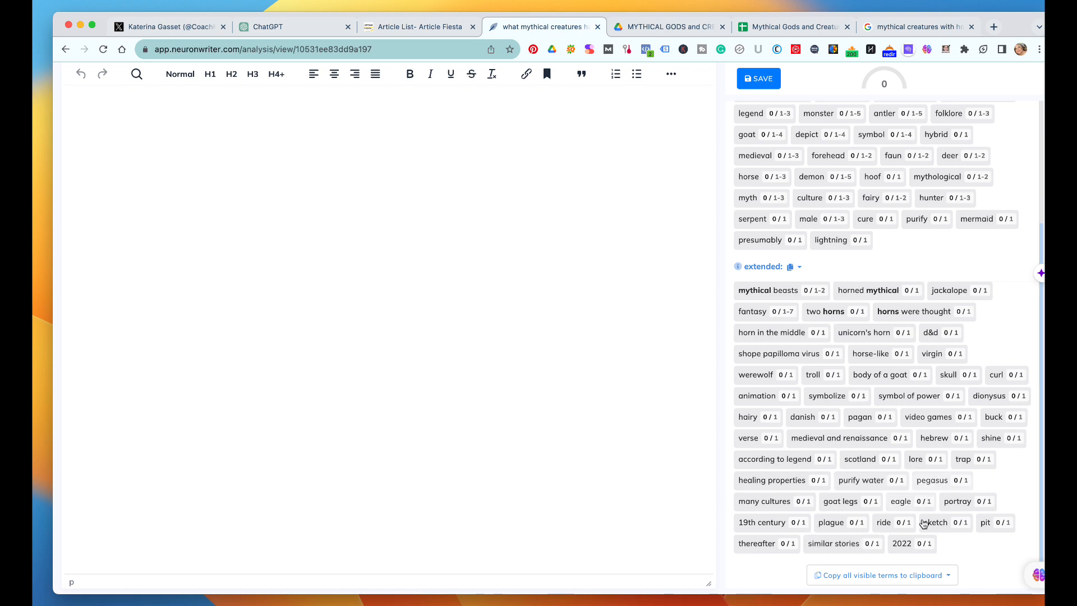
scroll(884, 399, "up", 10)
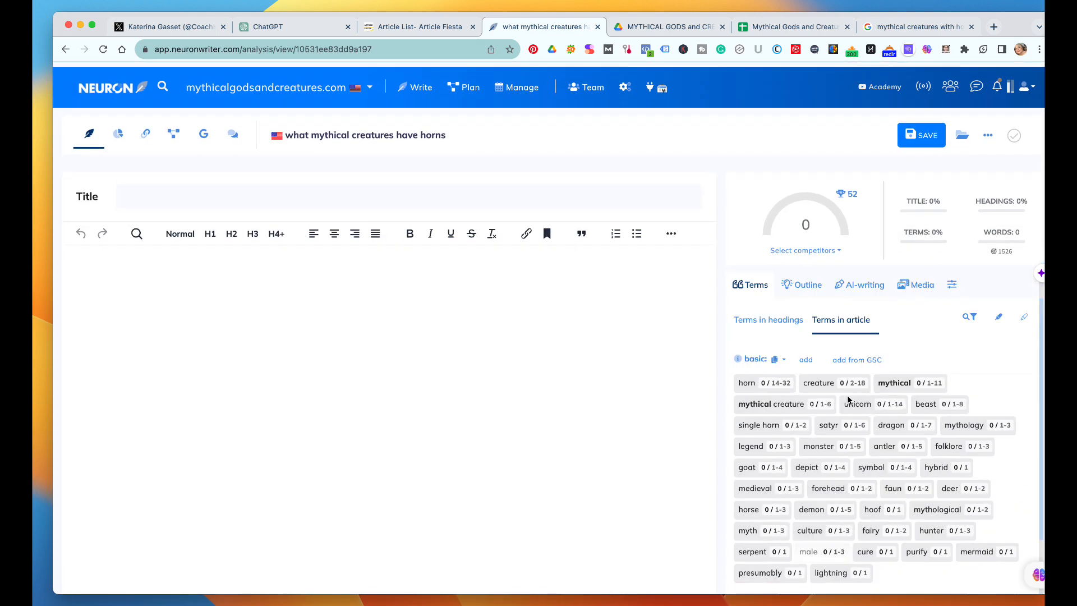
left_click(519, 401)
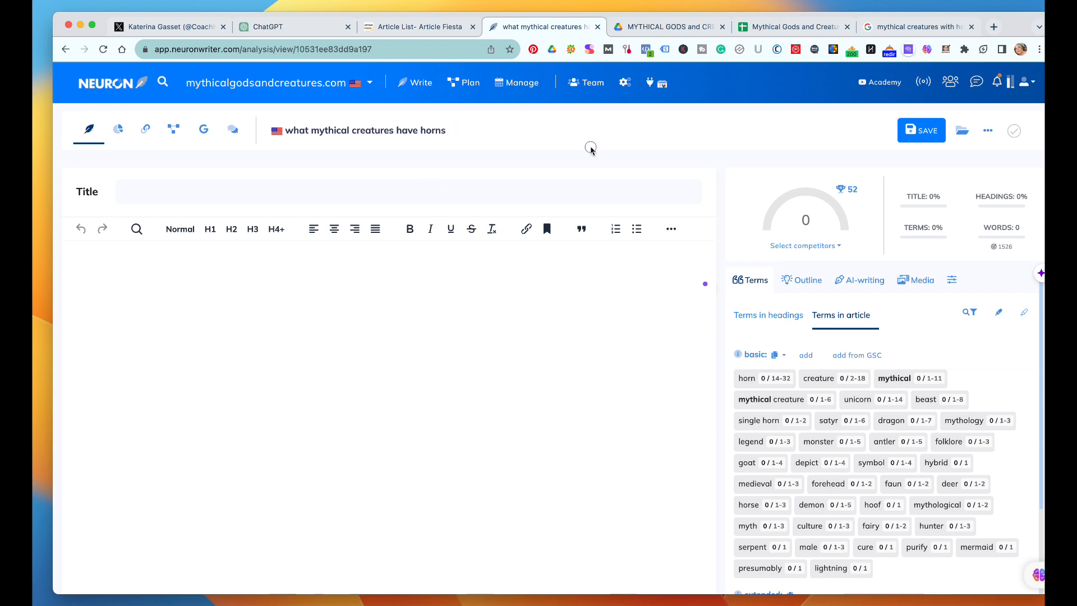
left_click(222, 188)
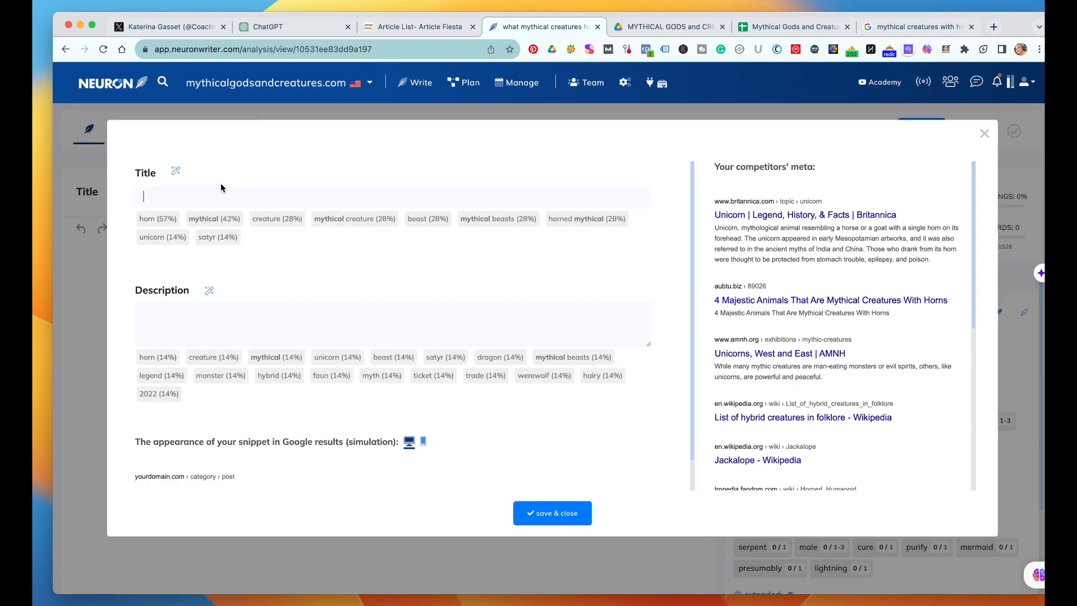
Step: Copy the first meta description from the ChatGPT answer and paste it into the Description field in NEURONwriter
left_click(268, 27)
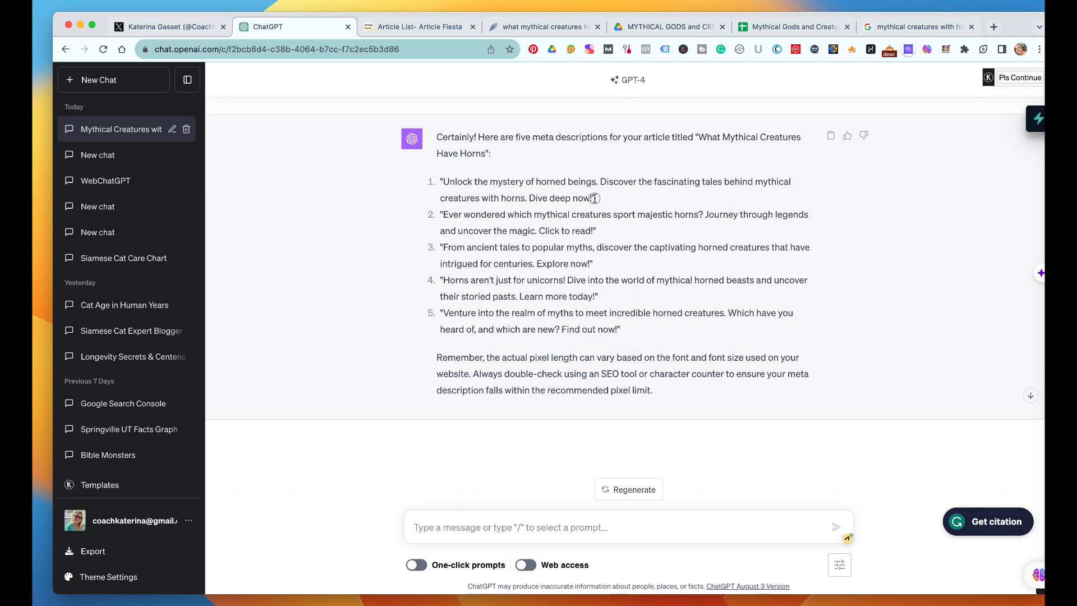
left_click_drag(594, 198, 441, 176)
key("super+c")
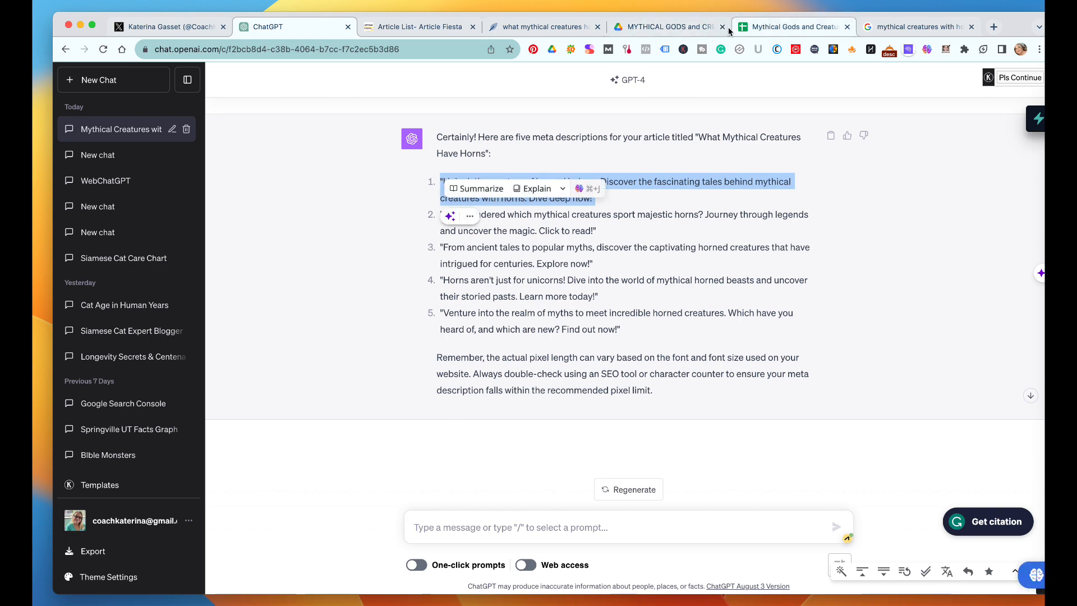
left_click(561, 28)
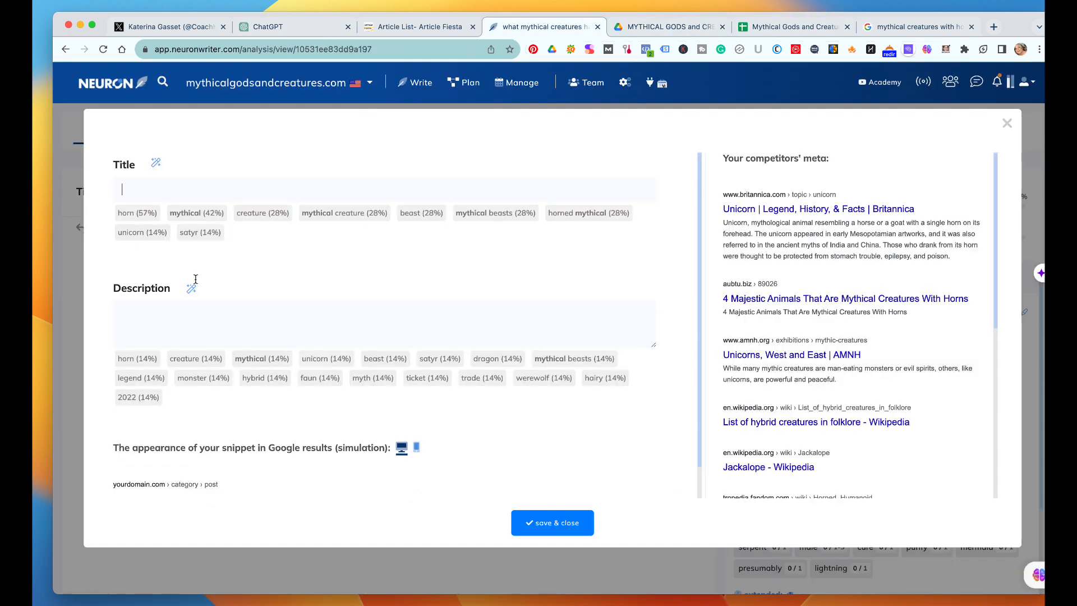
left_click(167, 325)
key("super+v")
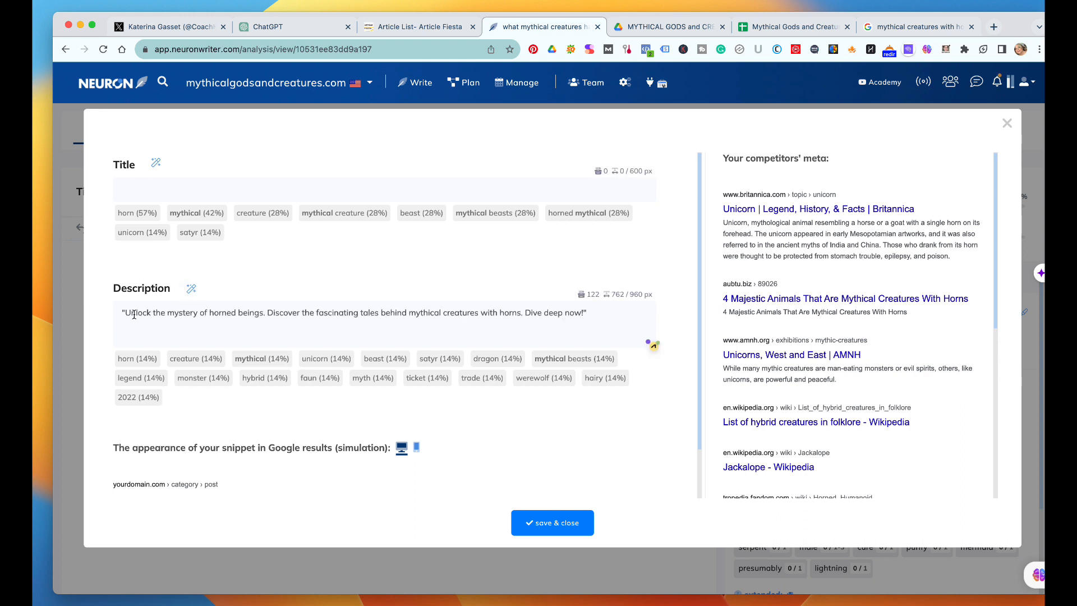
Step: Remove the quotation marks and the closing phrase "Dive deep now!" from the pasted meta description
left_click(126, 312)
key("BackSpace")
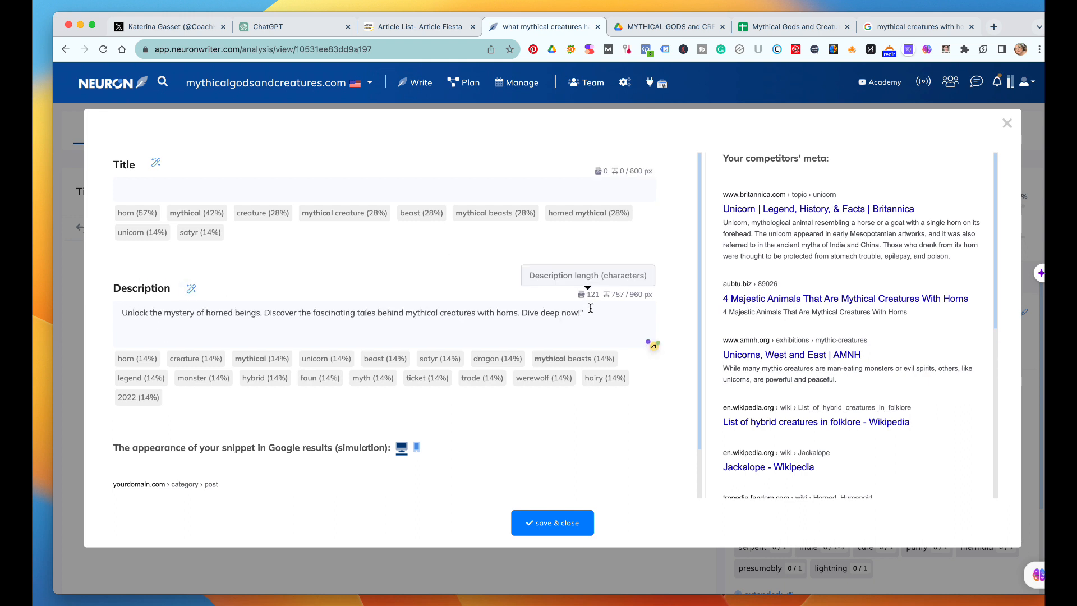
left_click(591, 315)
key("BackSpace")
key("BackSpace")
key("BackSpace")
key("BackSpace")
key("BackSpace")
key("BackSpace")
key("BackSpace")
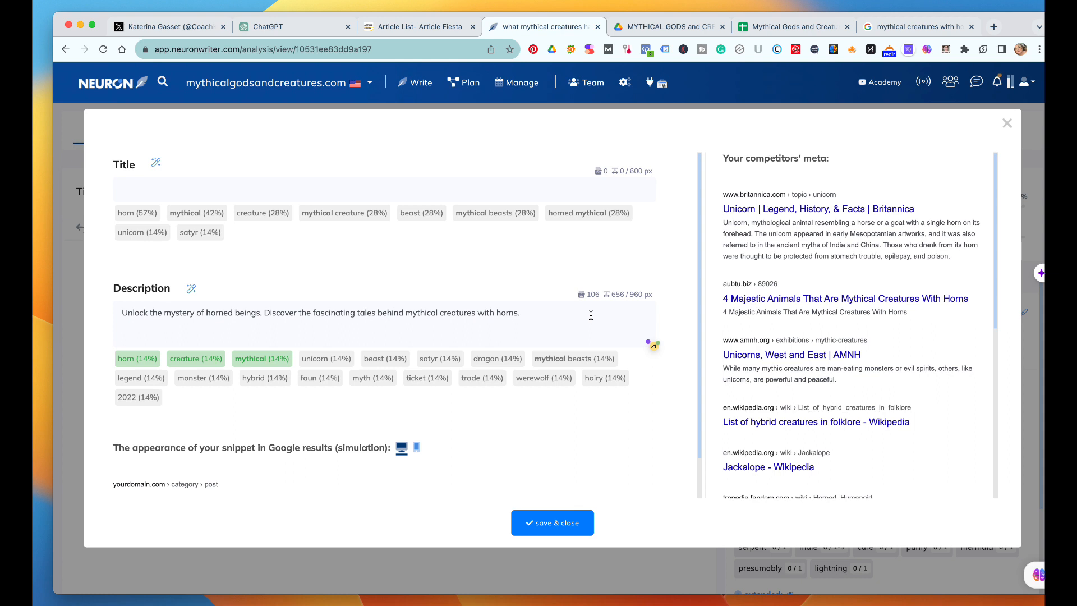
Step: End the meta description with "and find..." after "horns", and place the cursor in the empty Title field
type("and leard")
key("BackSpace")
key("BackSpace")
type("find")
left_click(229, 191)
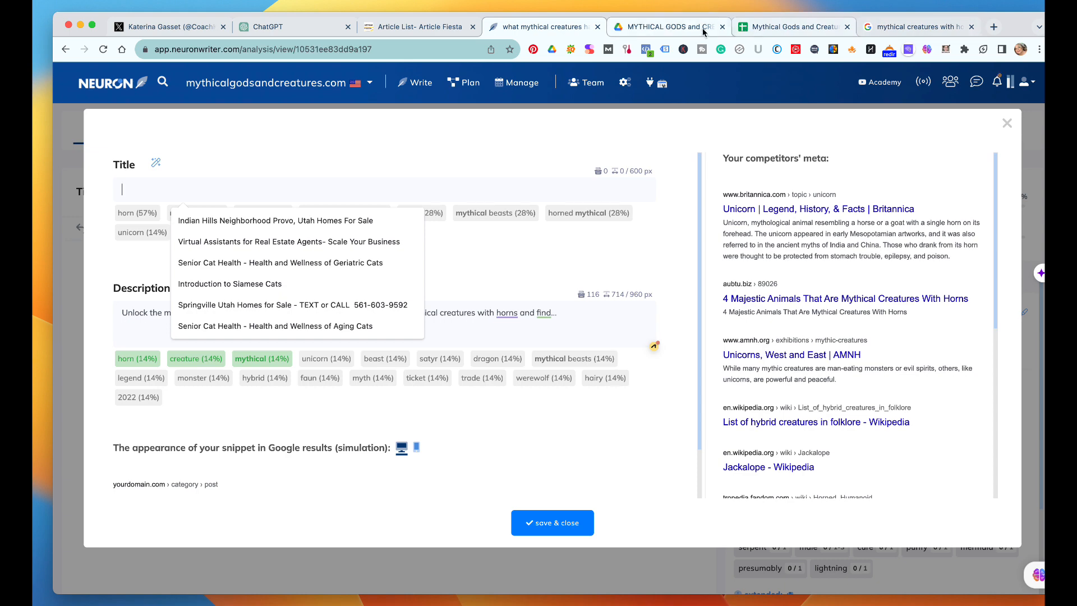
Step: Copy "what mythical creatures have horns" from cell A33 of the Mythical Gods and Creatures spreadsheet into NEURONwriter's Title field and save the meta data
left_click(766, 26)
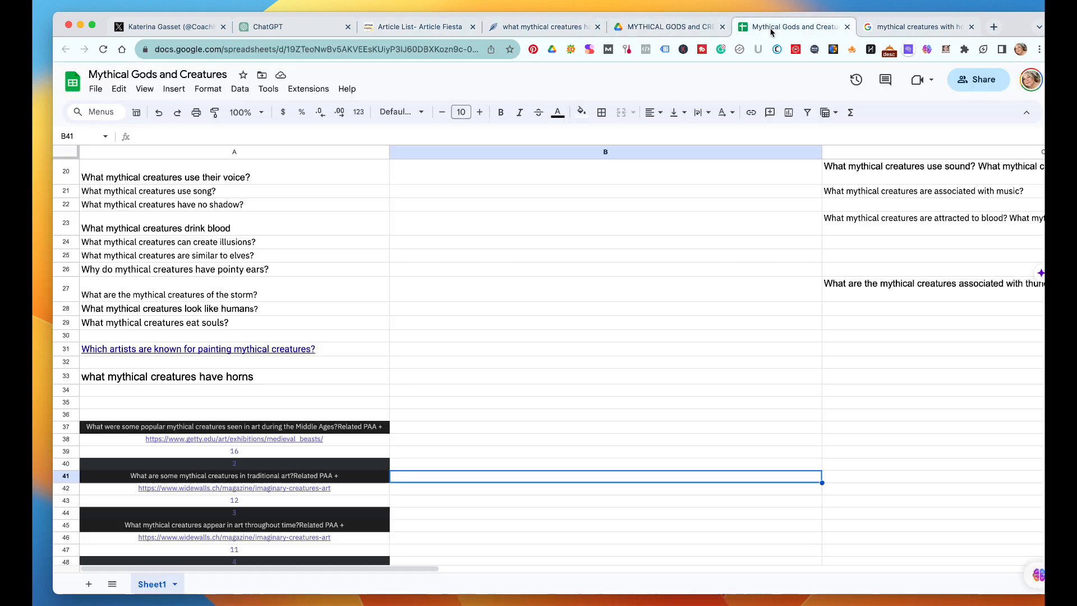
triple_click(254, 376)
key("super+c")
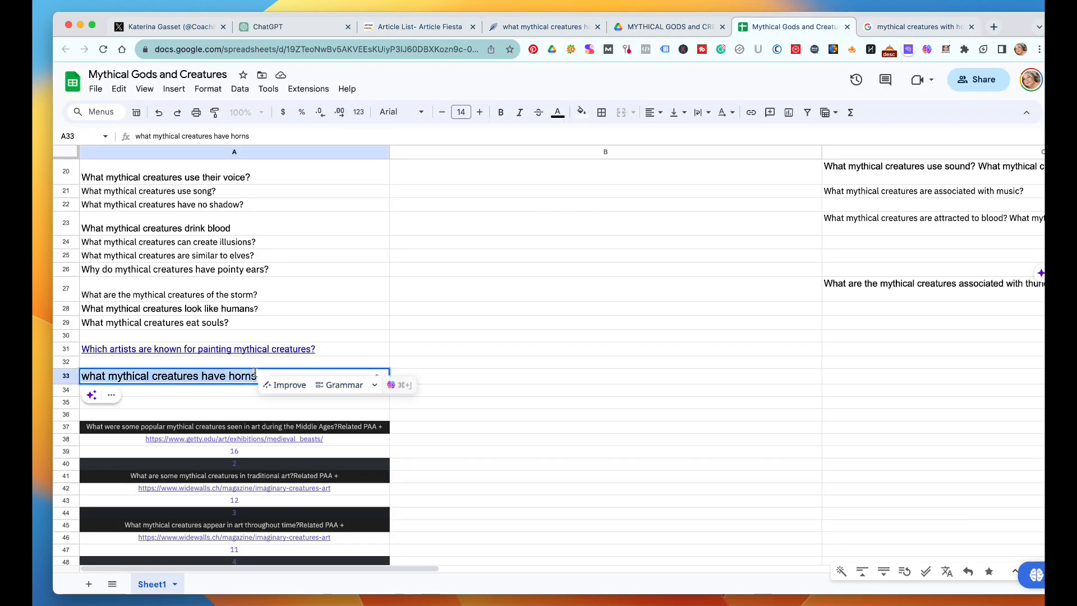
left_click(549, 28)
key("super+v")
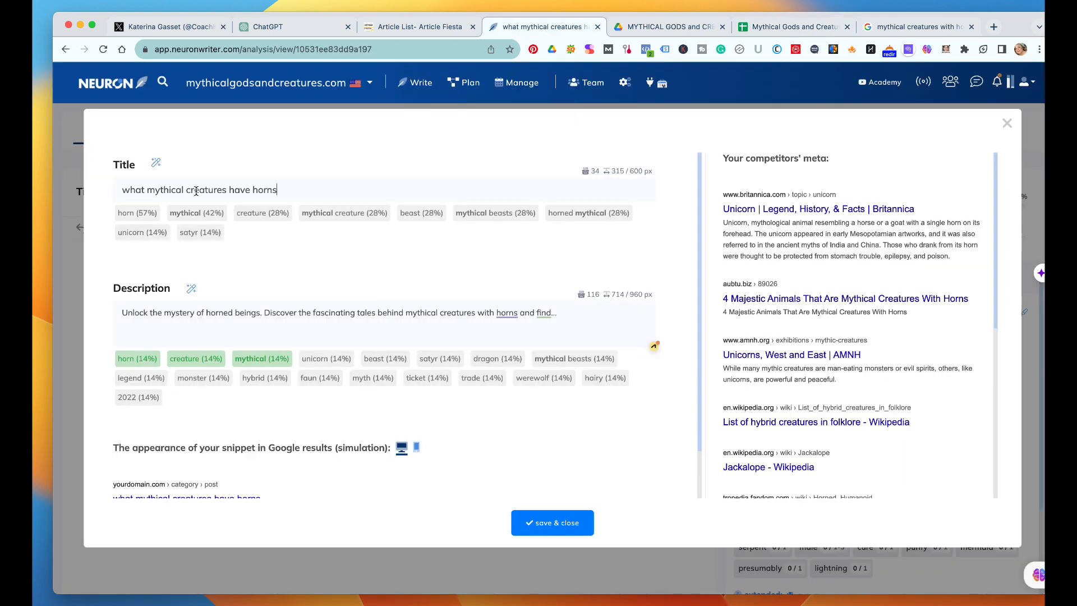
left_click(565, 527)
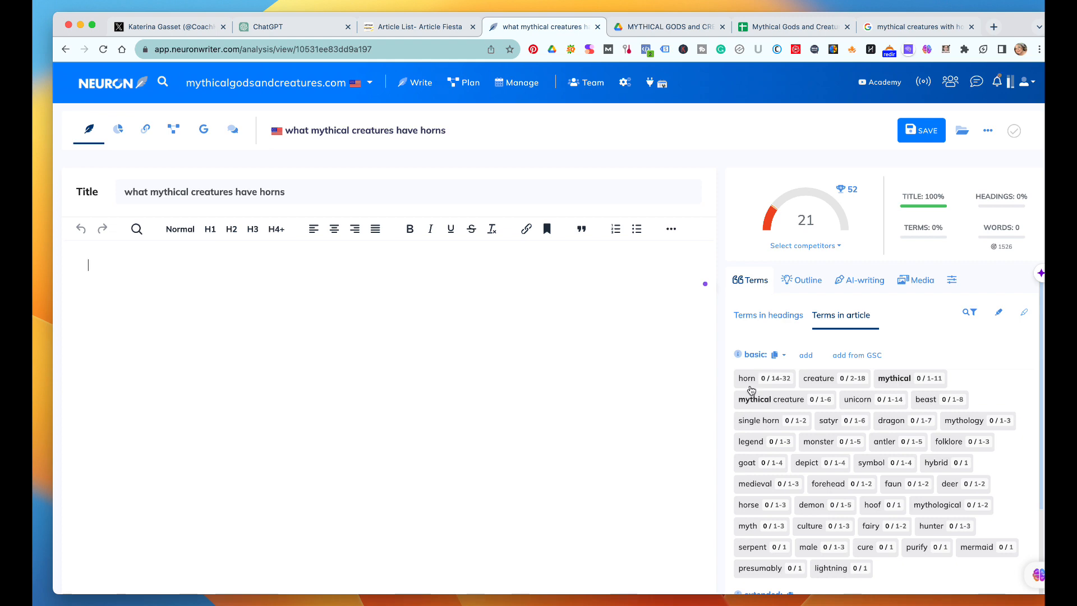
Step: Open the "what mythical creatures have horns" article in Article Fiesta and copy its introductory paragraph into the empty NEURONwriter editor
left_click(419, 30)
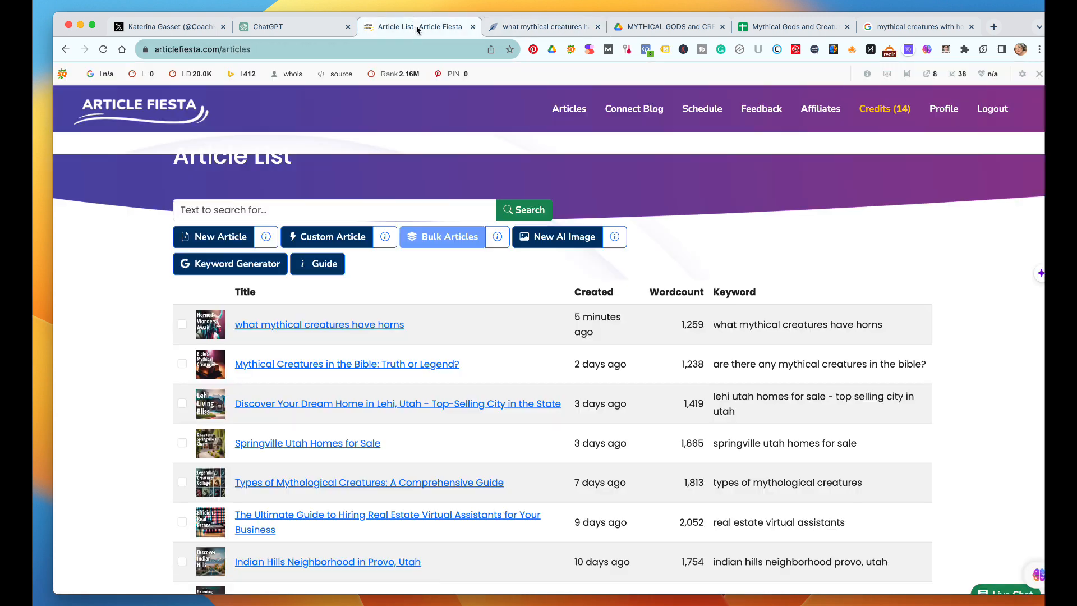
left_click(381, 326)
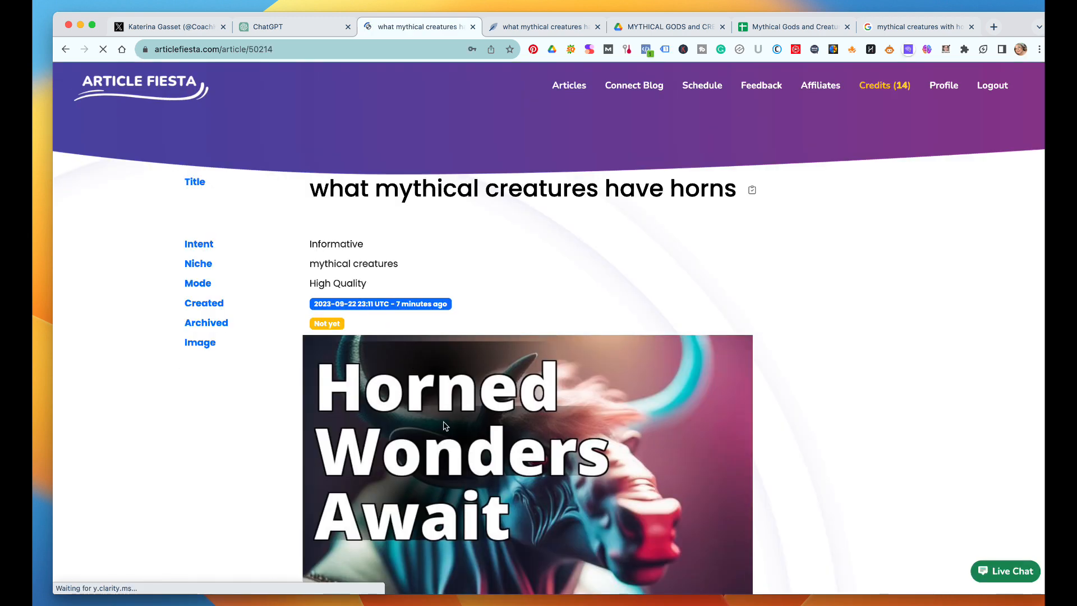
scroll(444, 426, "down", 6)
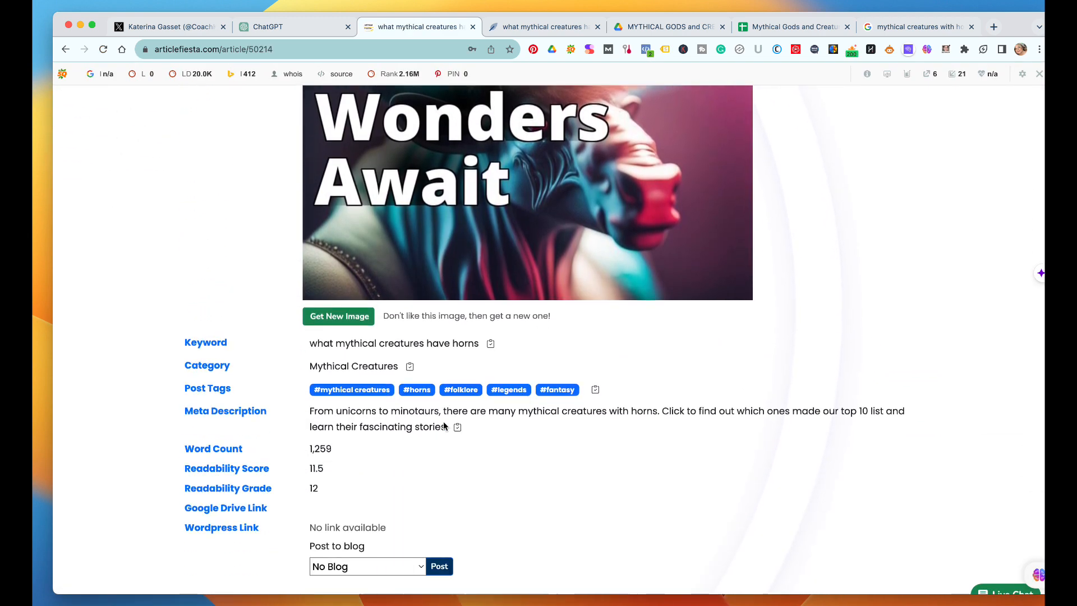
scroll(445, 427, "down", 10)
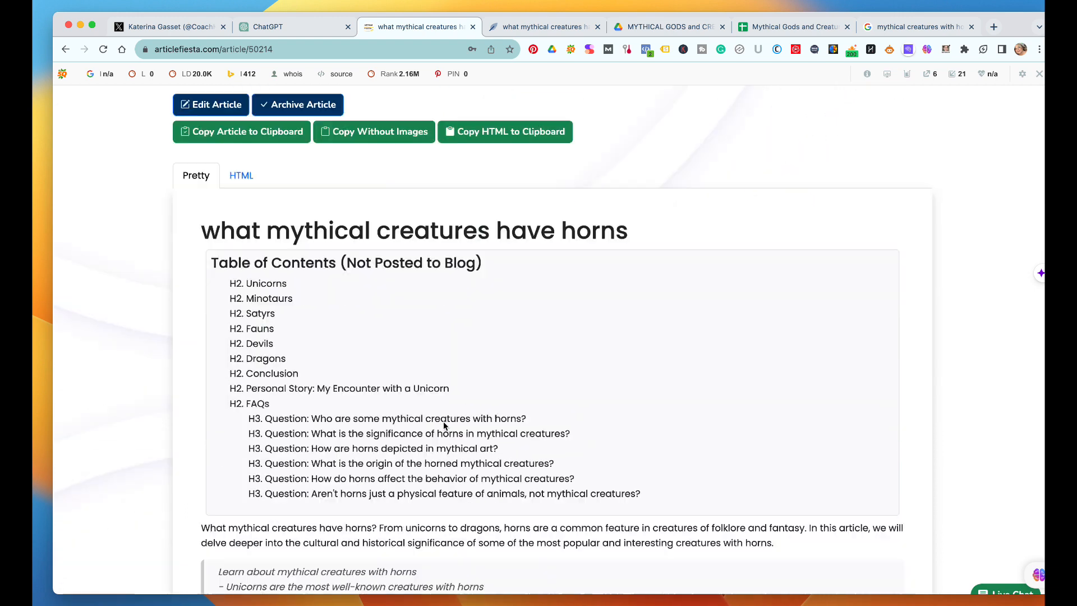
scroll(443, 425, "down", 5)
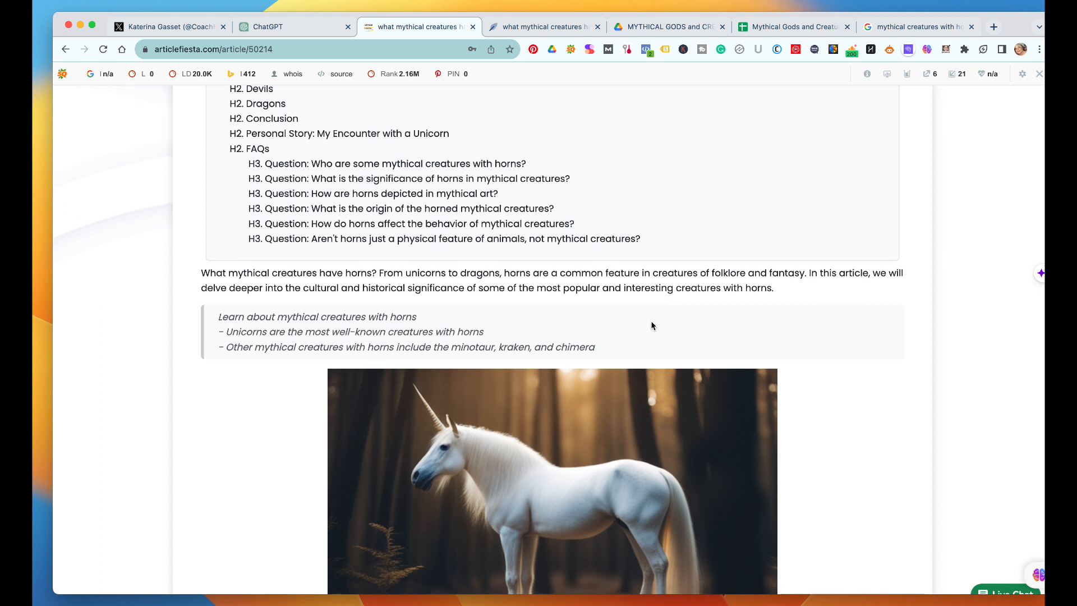
scroll(651, 325, "down", 1)
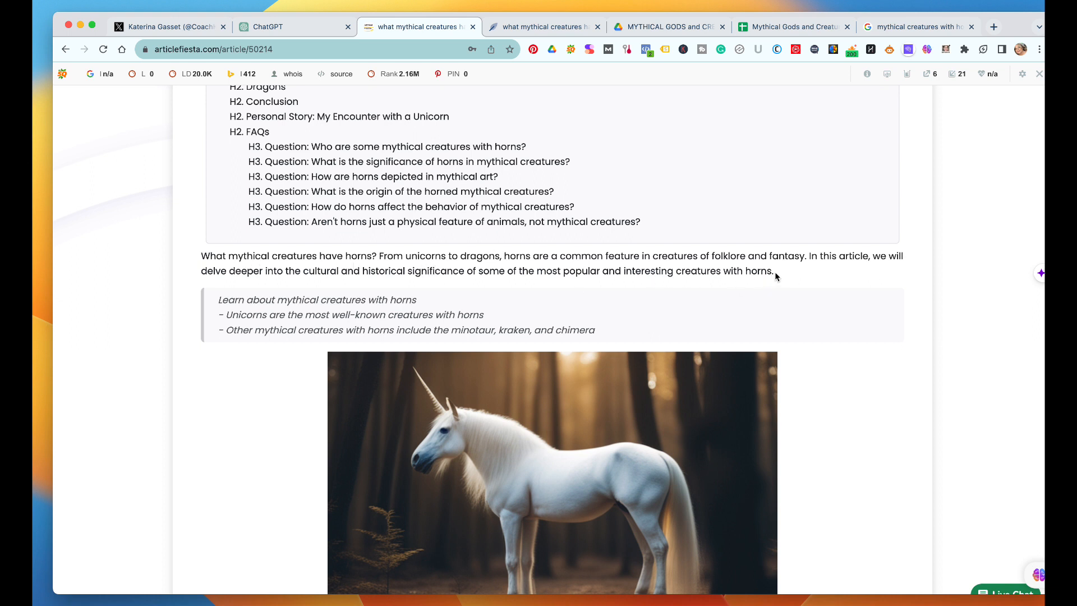
left_click_drag(780, 272, 200, 266)
key("super+c")
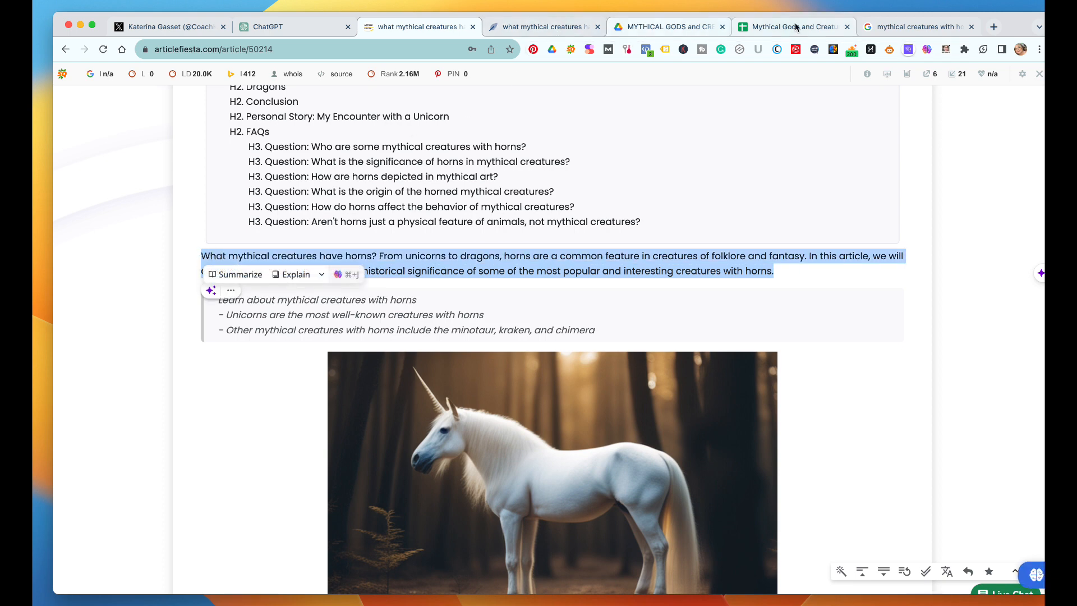
left_click(559, 31)
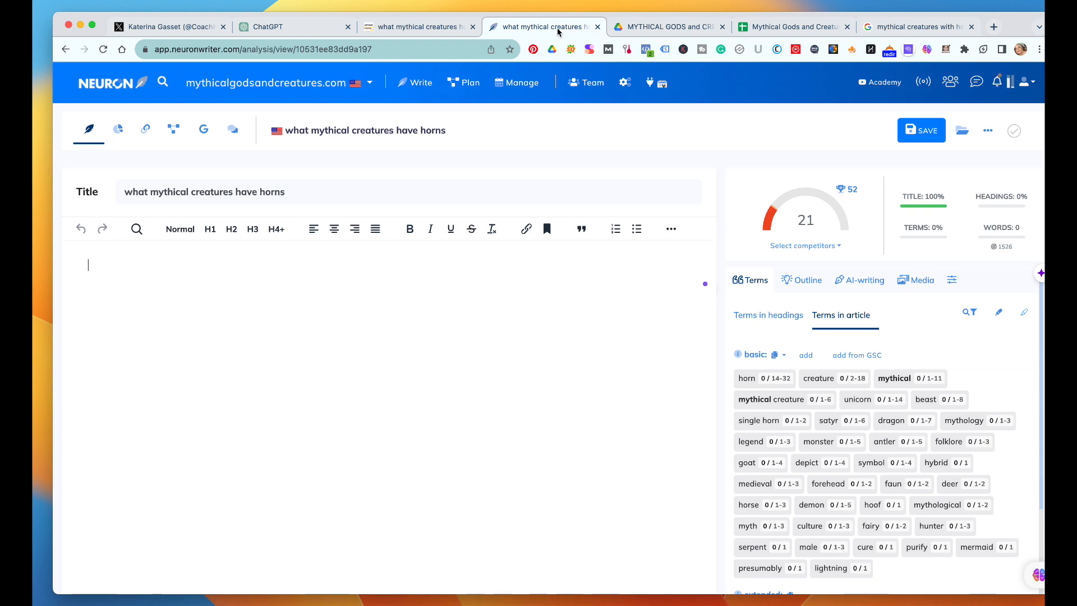
key("super+v")
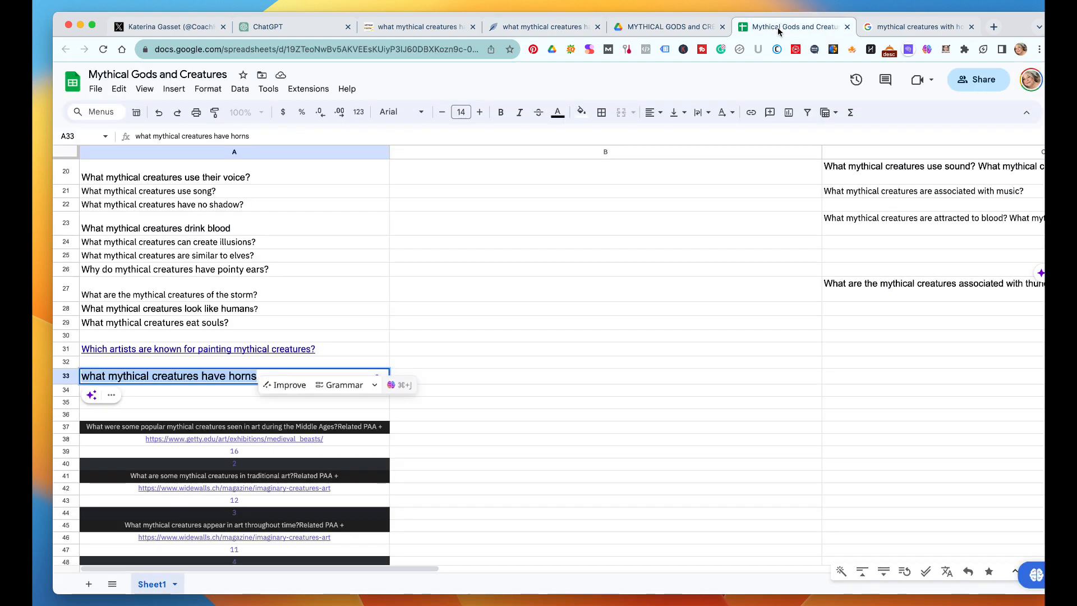
Step: Copy the "Learn about mythical creatures with horns" quote block from Article Fiesta into NEURONwriter below the introduction, and start a new line beneath it
left_click(792, 26)
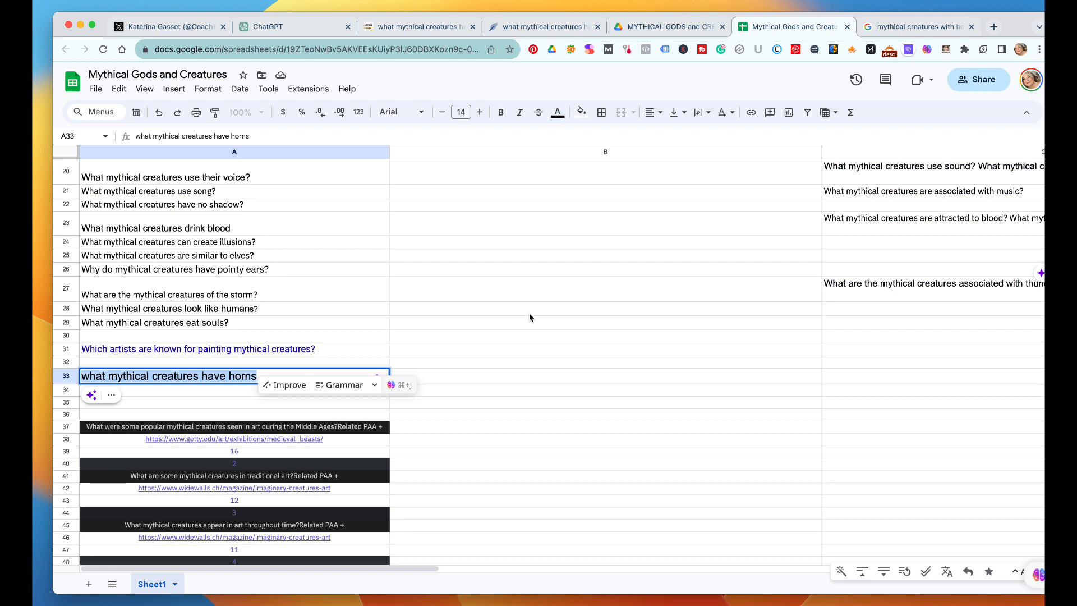
left_click(418, 28)
left_click(523, 281)
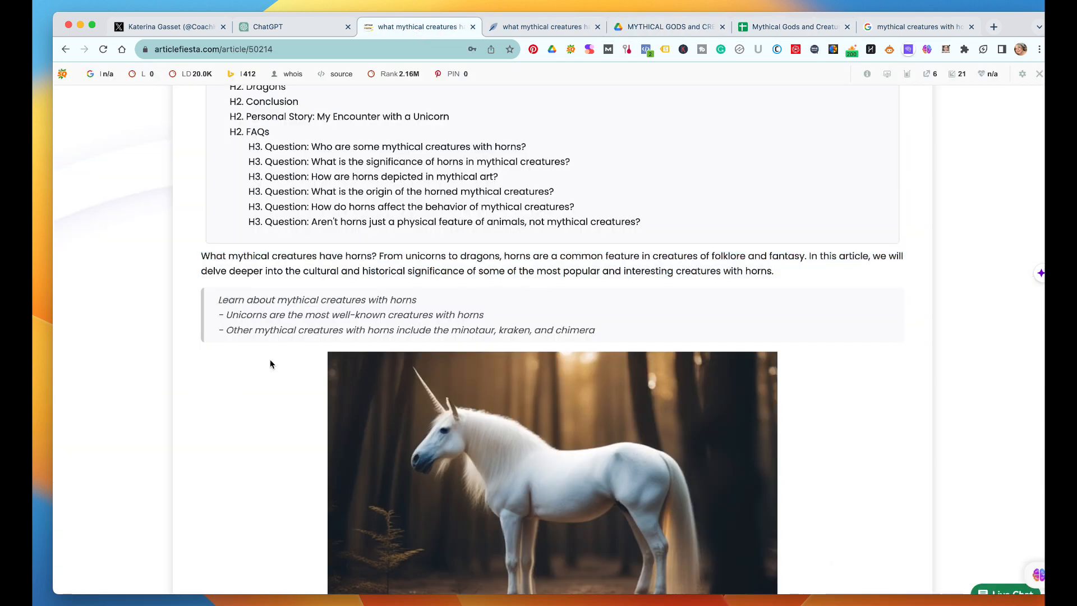
left_click_drag(270, 348, 195, 294)
key("super+c")
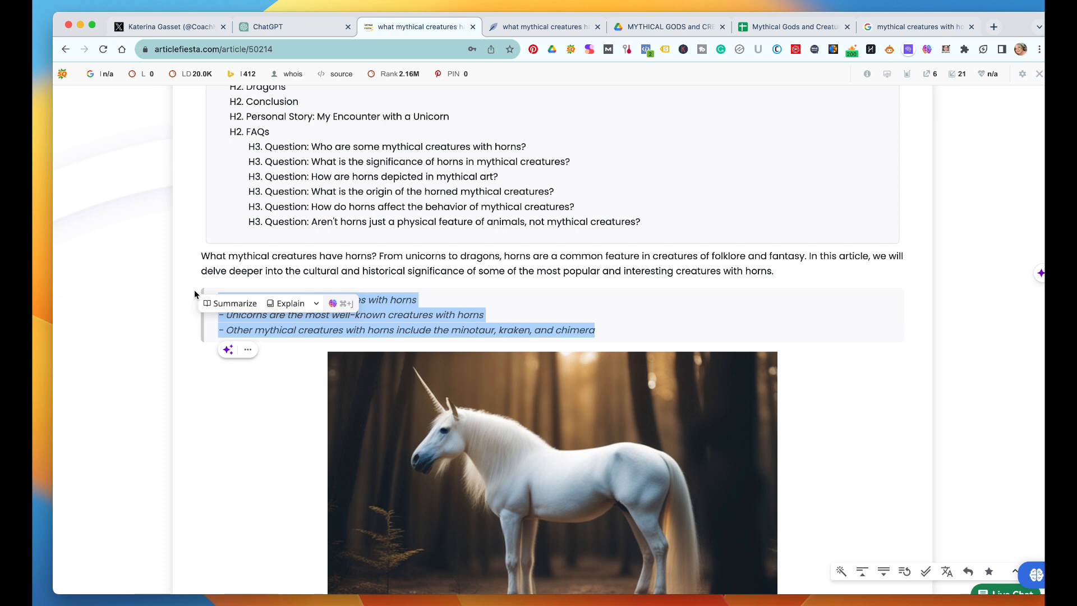
left_click(524, 32)
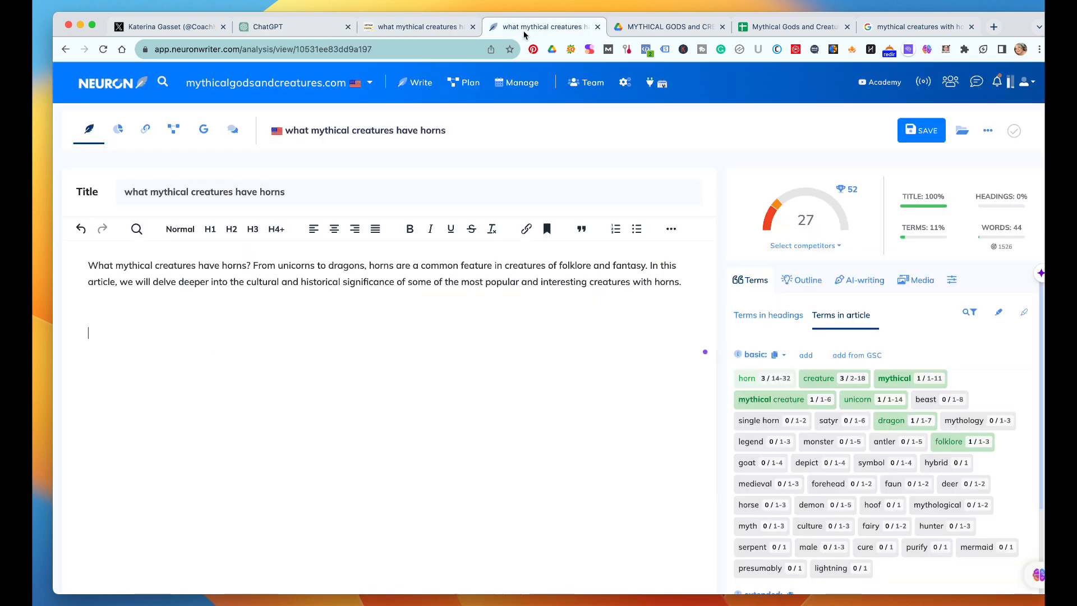
key("super+v")
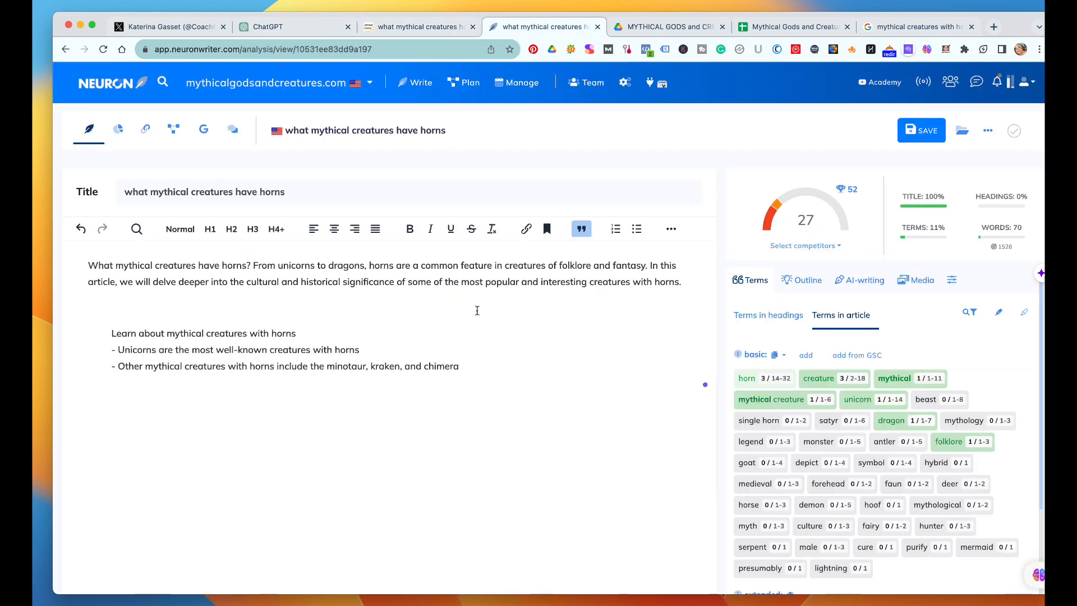
key("Return")
key("Return")
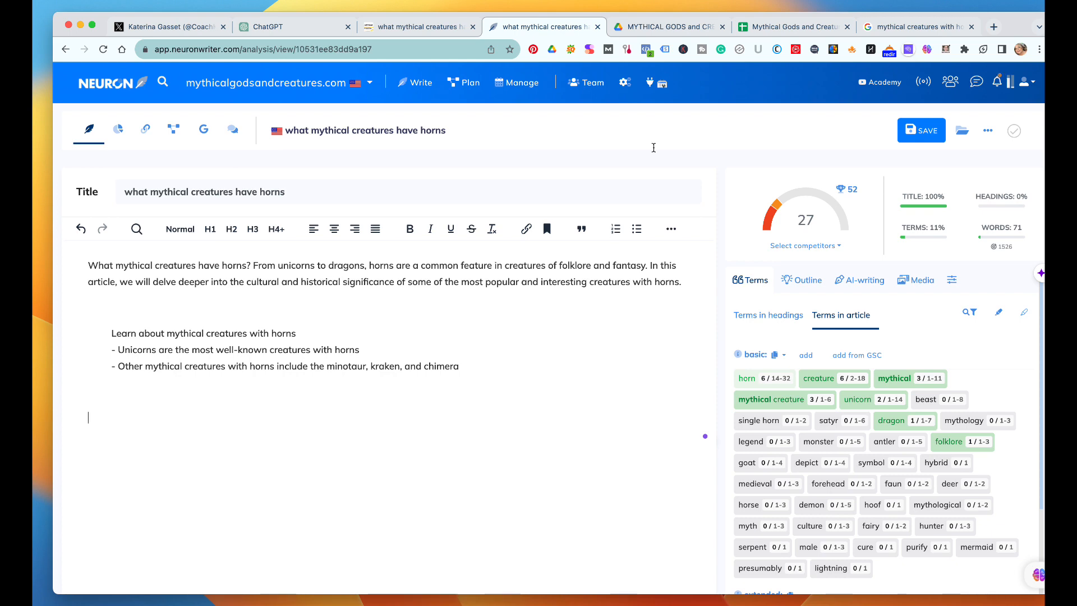
Step: Copy everything from the Unicorns heading to the end of the Article Fiesta page and paste it below the quote block in NEURONwriter
left_click(423, 29)
scroll(540, 304, "down", 4)
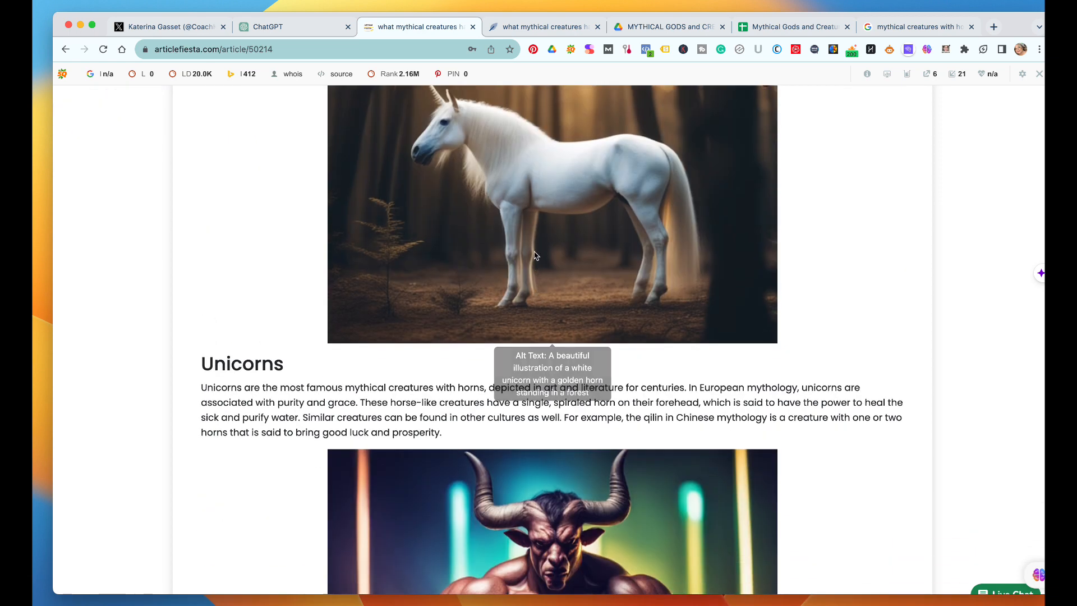
scroll(536, 276, "down", 3)
scroll(536, 276, "up", 5)
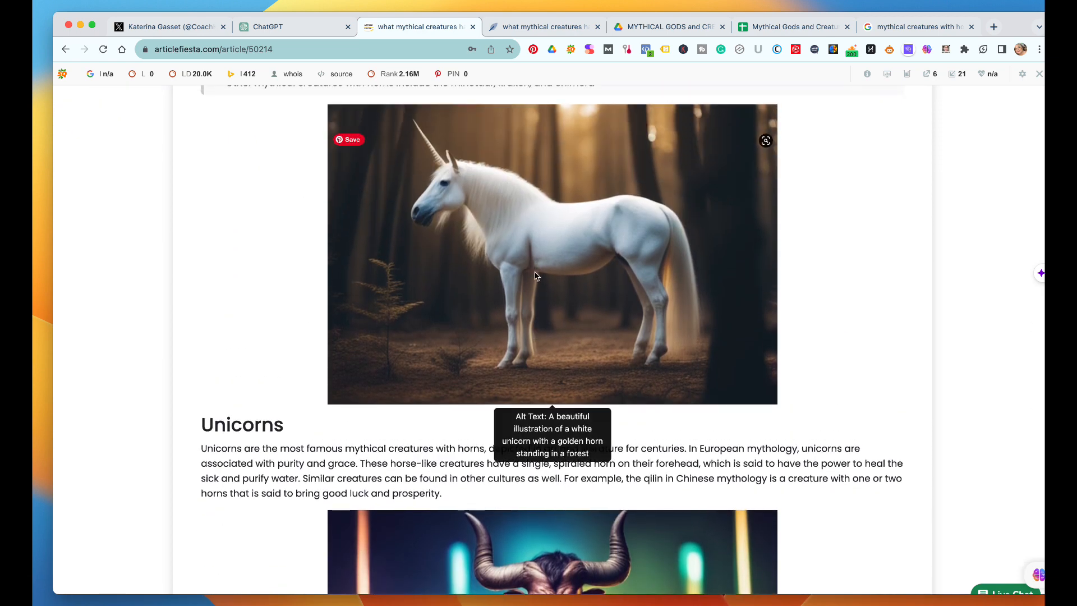
scroll(535, 276, "down", 4)
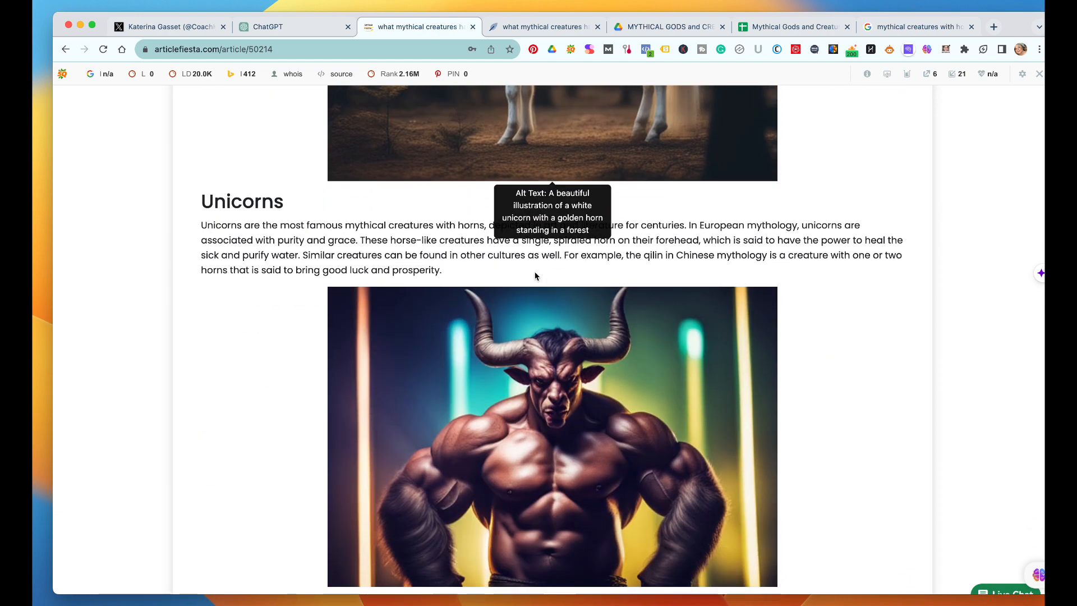
scroll(535, 276, "down", 6)
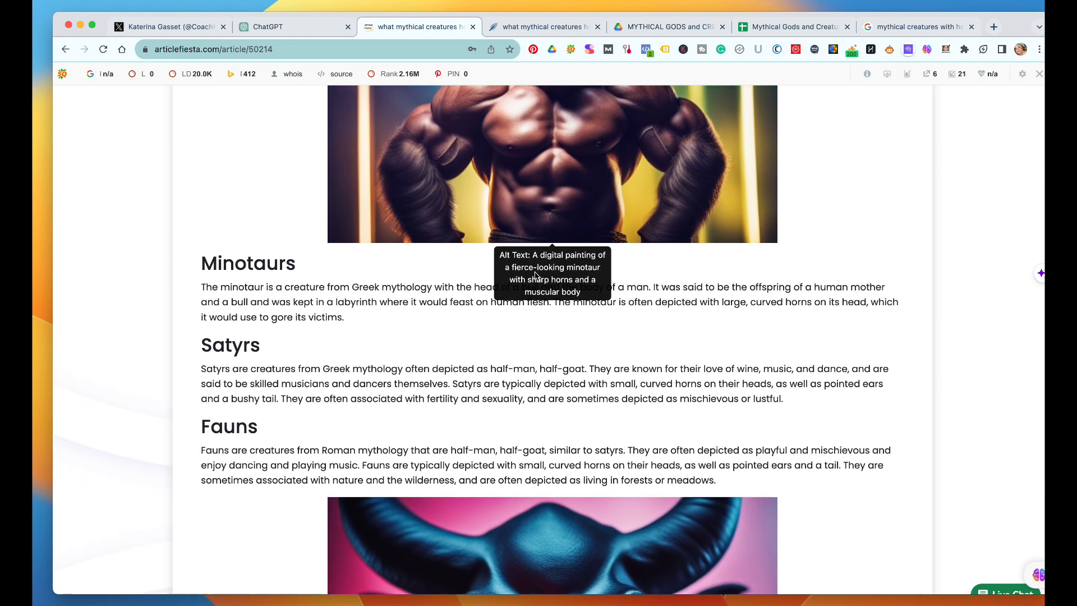
scroll(536, 275, "up", 6)
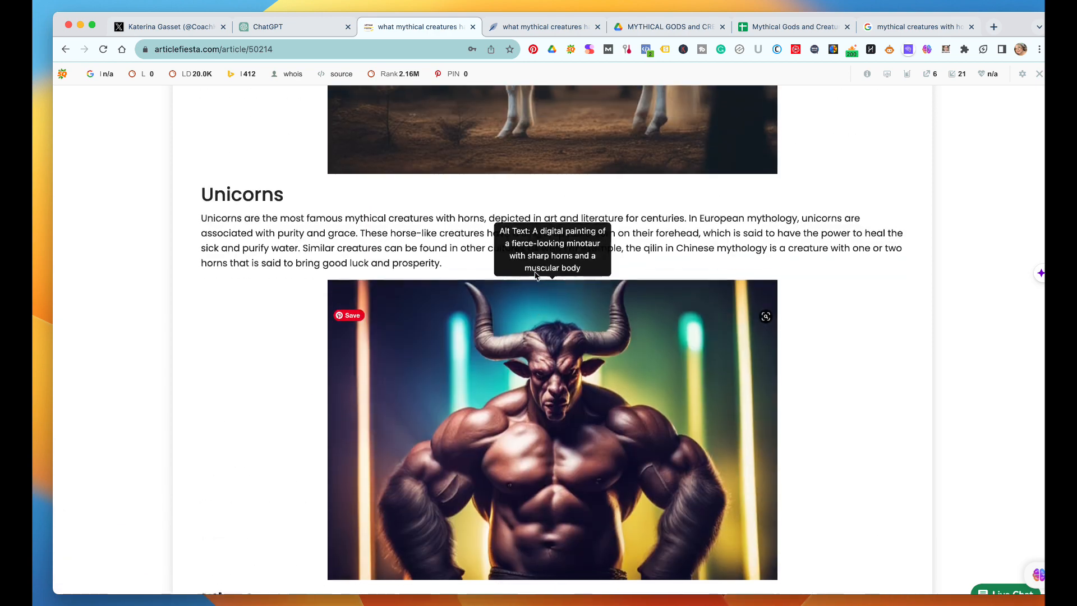
scroll(536, 275, "up", 5)
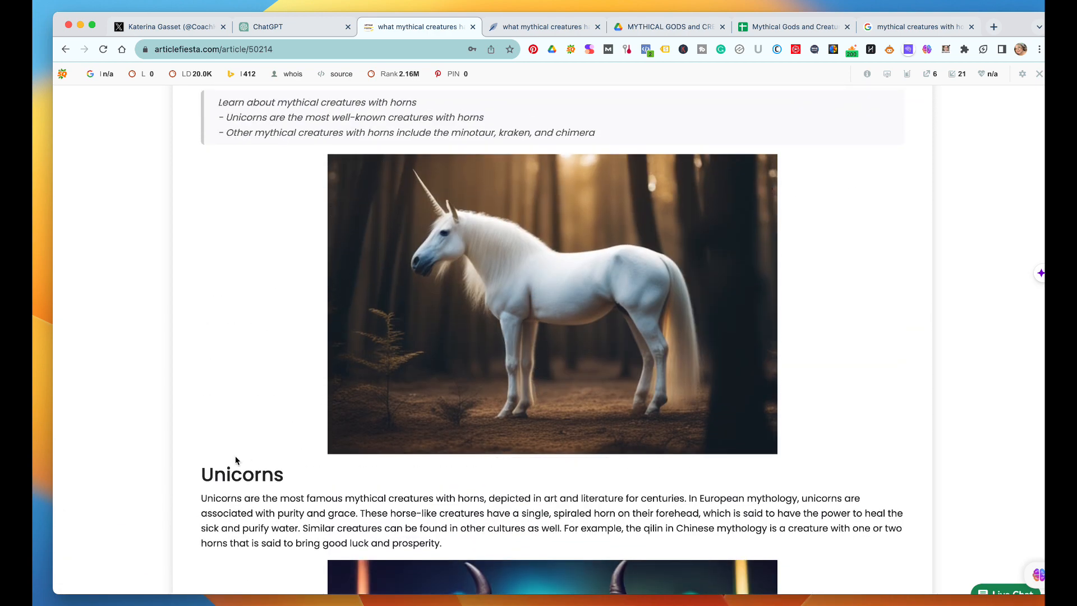
scroll(236, 460, "down", 1)
left_click_drag(200, 399, 287, 594)
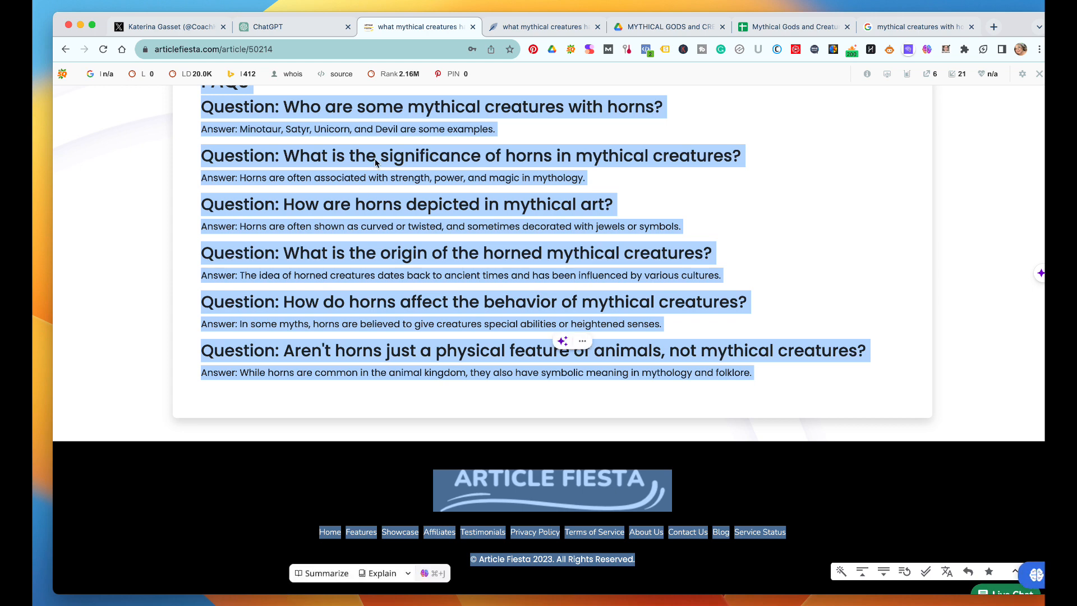
left_click(544, 29)
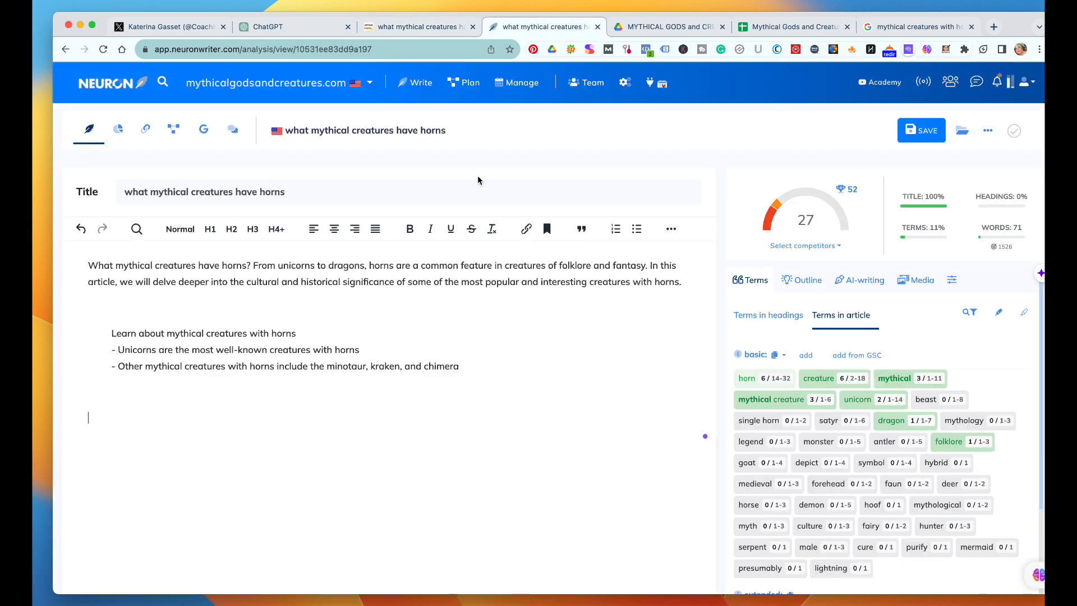
key("super+v")
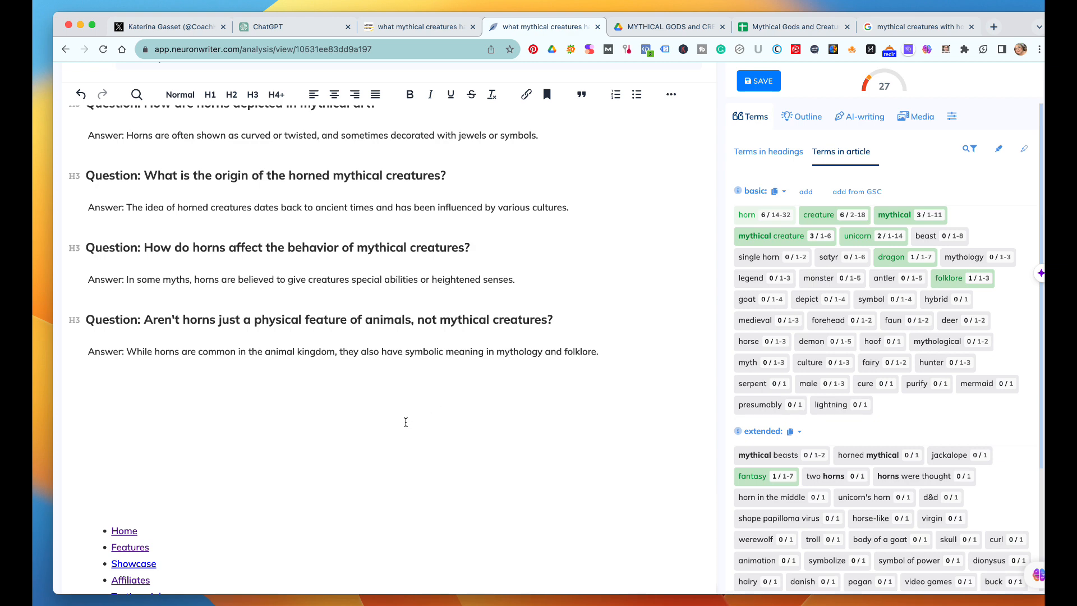
Step: Delete the pasted website footer links and the Article Fiesta copyright line from the end of the article
scroll(259, 455, "down", 1)
scroll(259, 455, "down", 2)
left_click_drag(197, 557, 100, 384)
key("BackSpace")
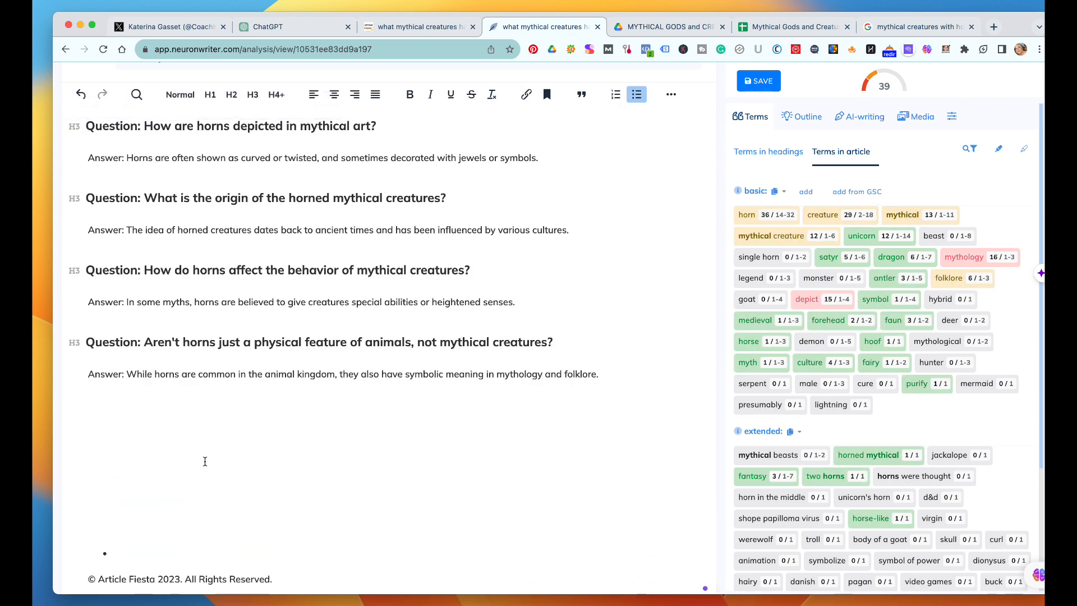
key("Down")
left_click_drag(276, 577, 76, 578)
key("BackSpace")
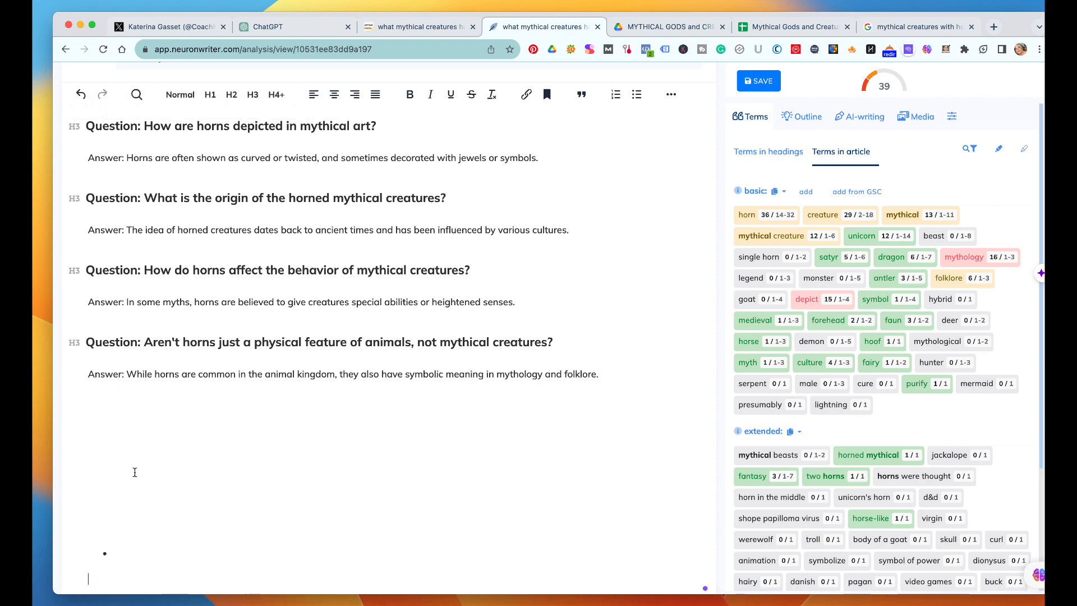
Step: Switch to the Article Fiesta article and save the white unicorn image above the Unicorns heading to the computer
scroll(134, 472, "up", 15)
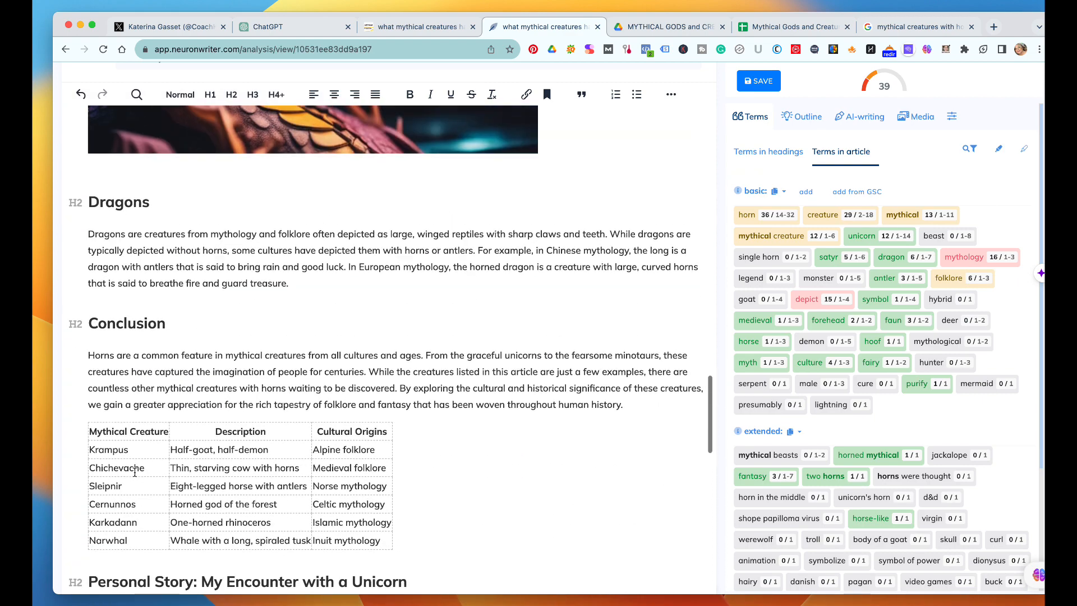
scroll(135, 473, "up", 9)
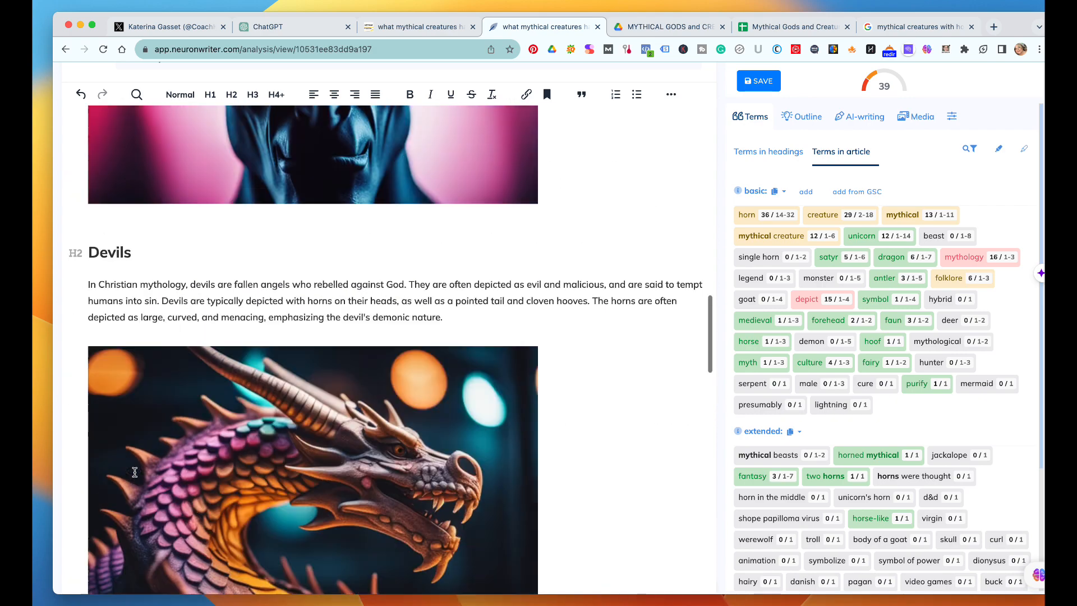
scroll(135, 472, "up", 12)
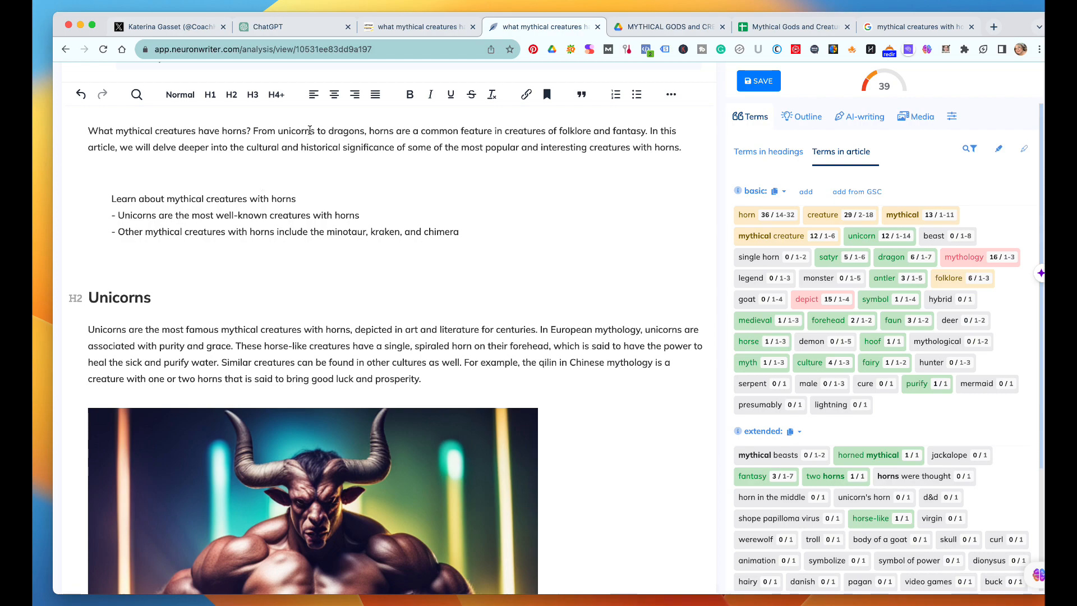
left_click(419, 25)
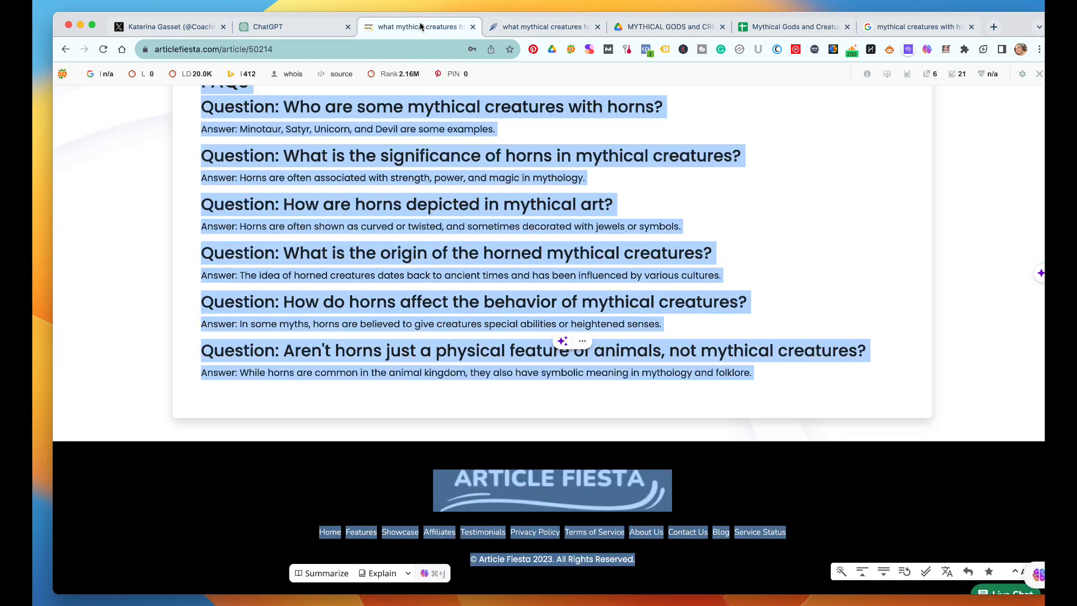
scroll(554, 223, "up", 15)
left_click(261, 273)
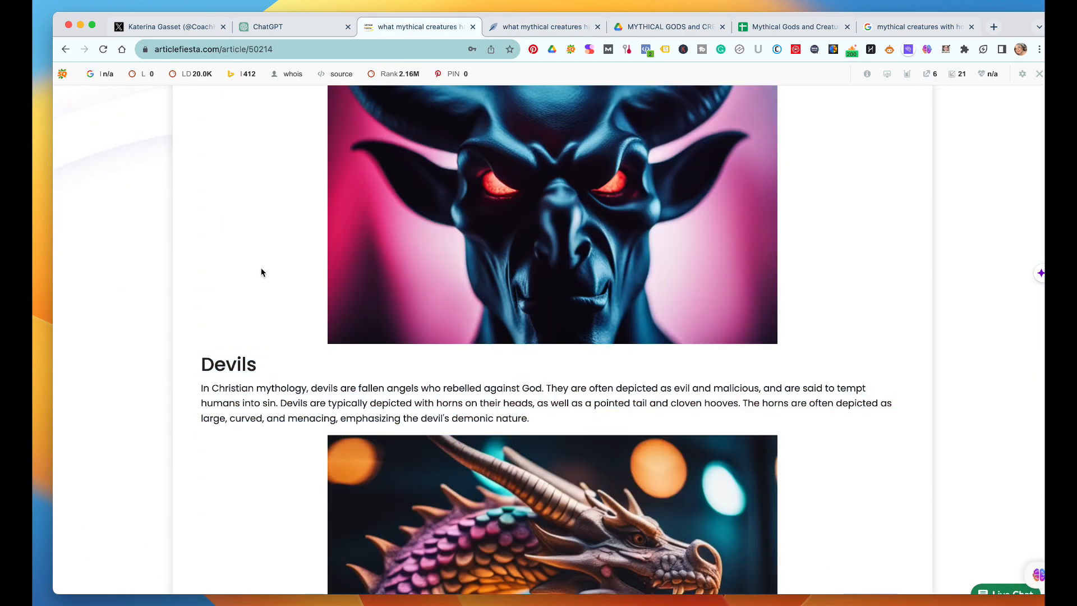
scroll(260, 272, "up", 10)
scroll(261, 273, "up", 10)
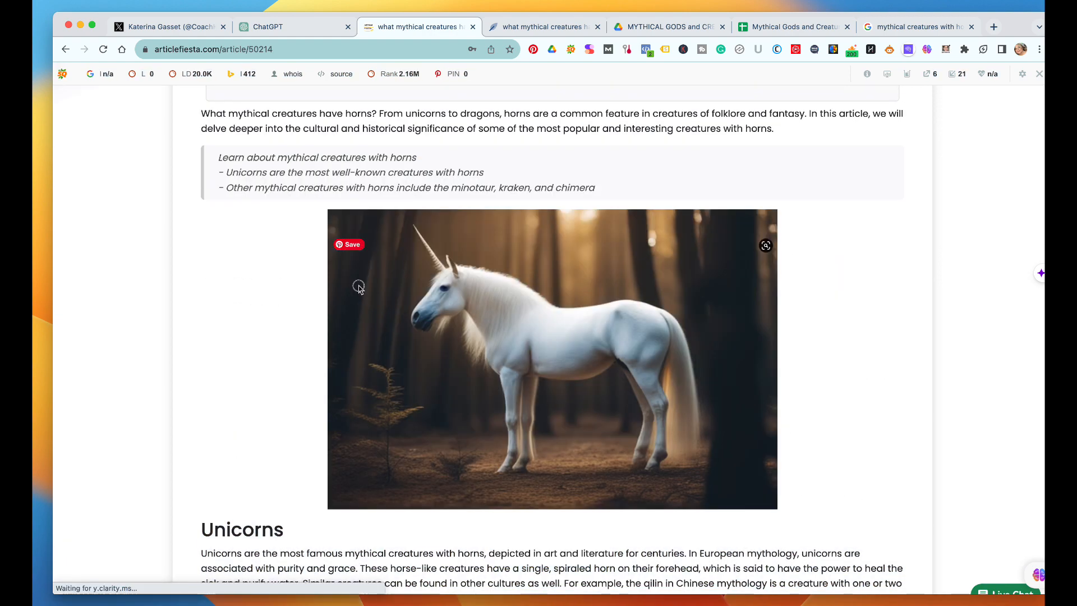
right_click(378, 279)
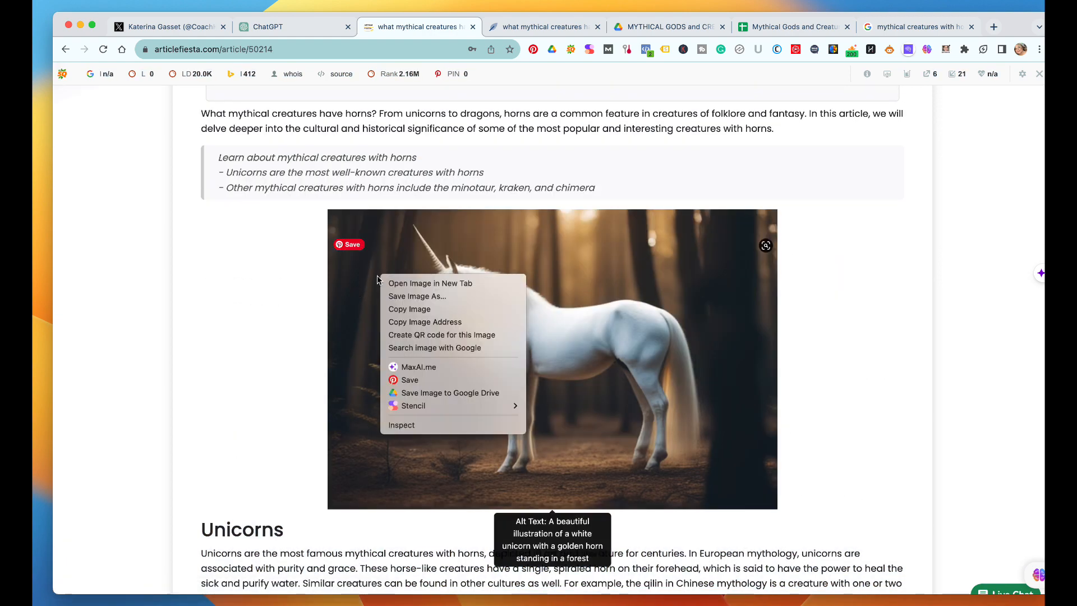
left_click(416, 296)
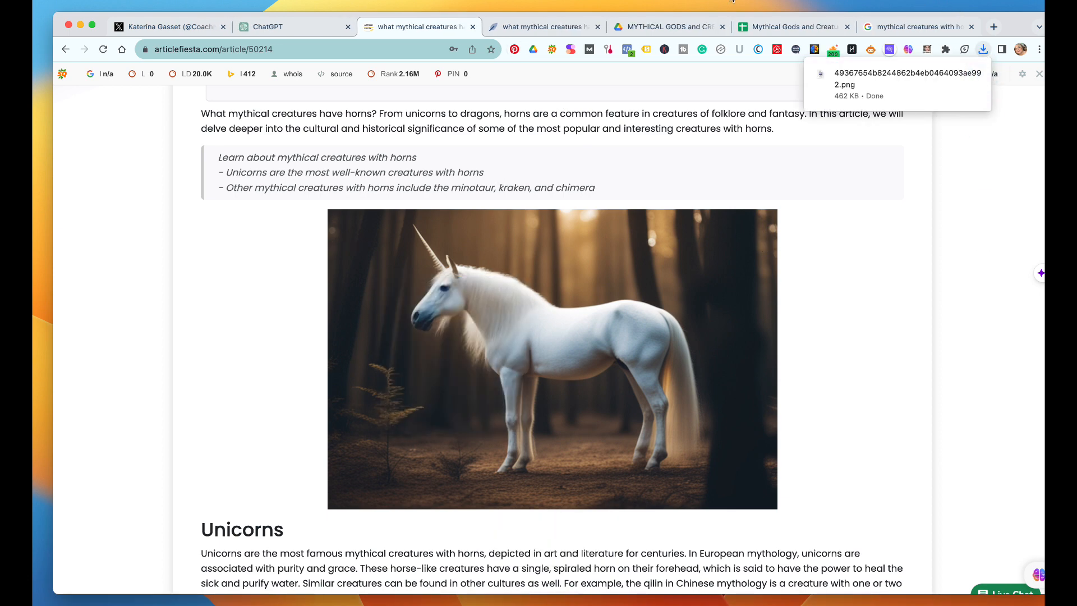
Step: Close the Google search results page and the Google Drive folder page that are no longer needed
left_click(945, 27)
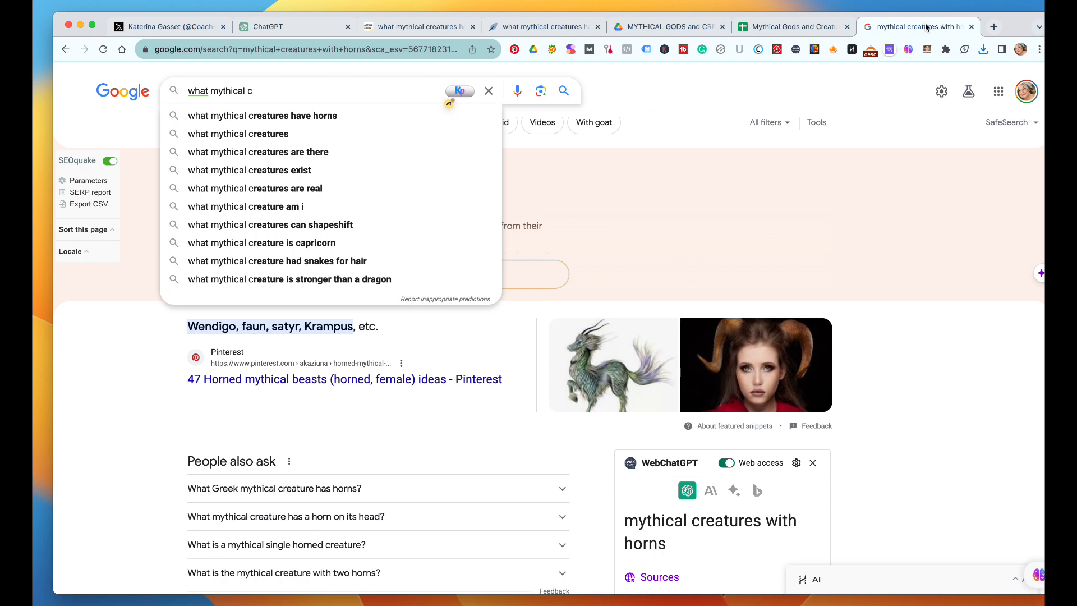
left_click(971, 27)
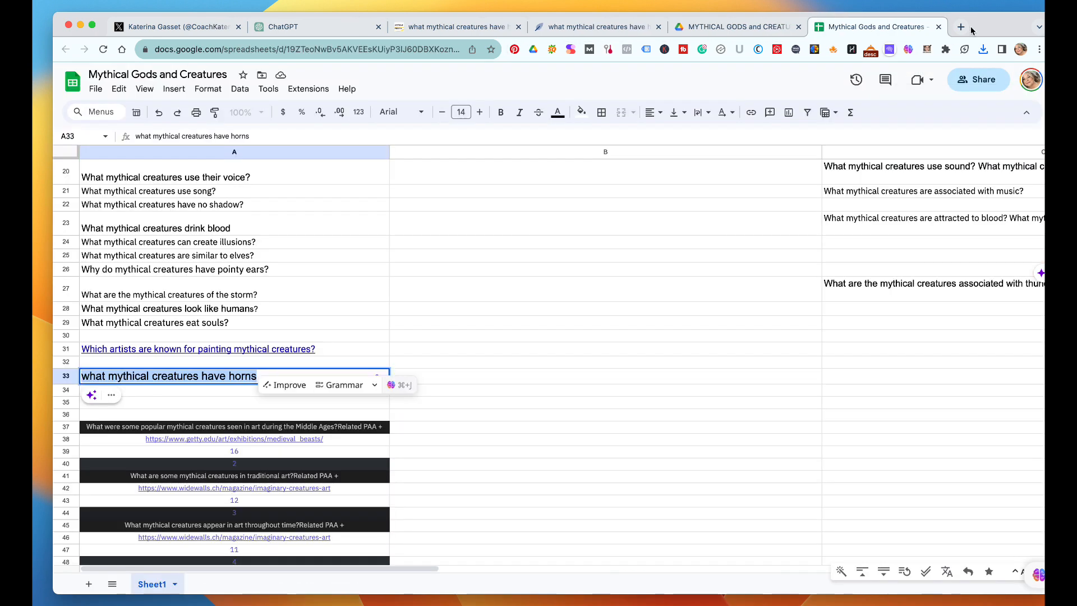
left_click(742, 30)
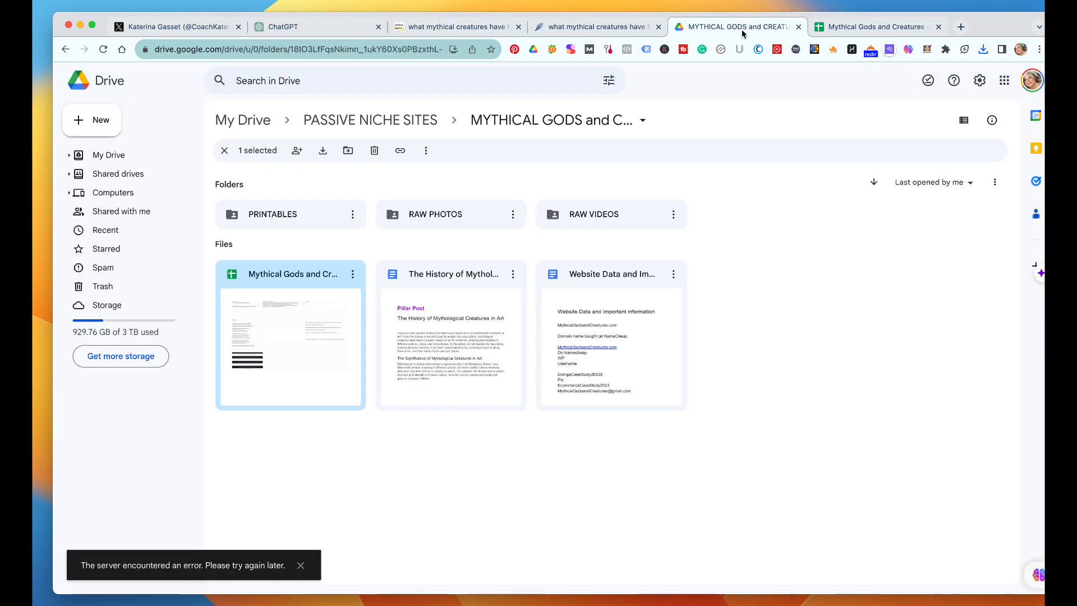
left_click(799, 27)
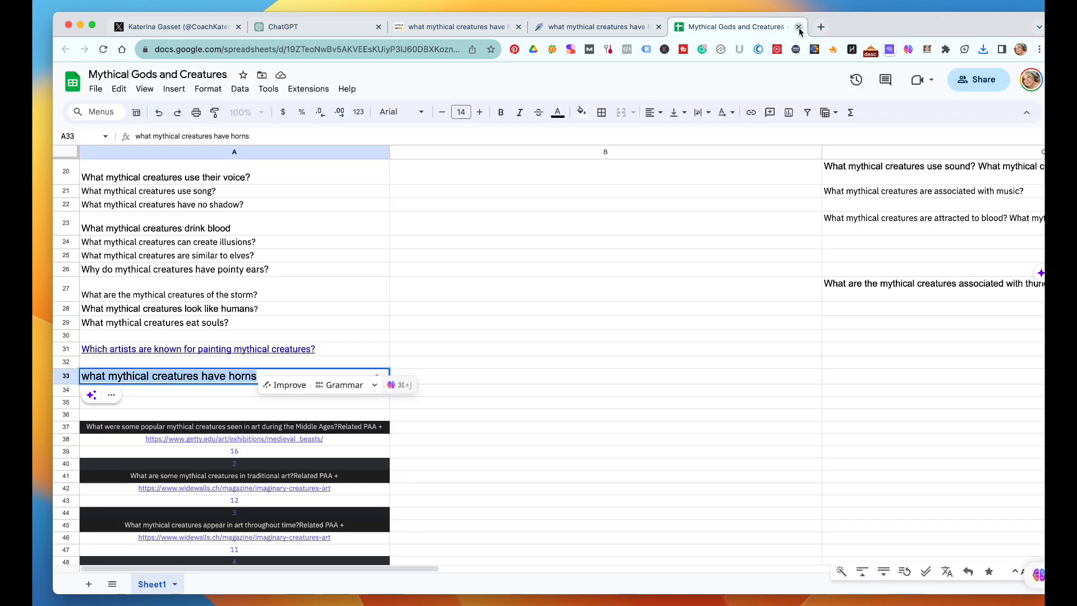
Step: Save the unicorn image in Article Fiesta again, copy it, and place the cursor below the quote block in NEURONwriter
left_click(446, 36)
right_click(385, 293)
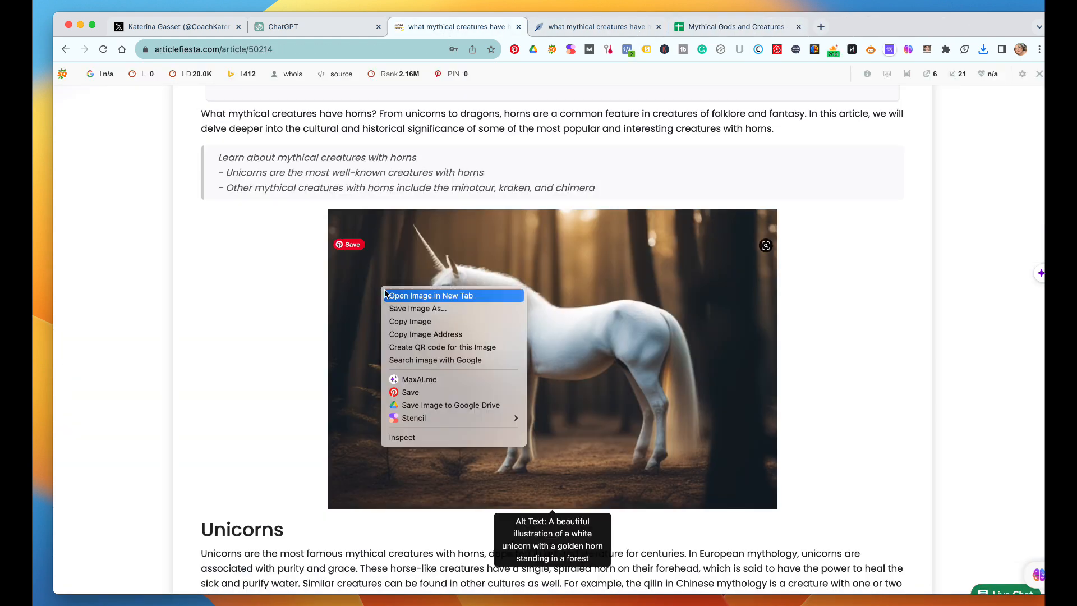
left_click(418, 308)
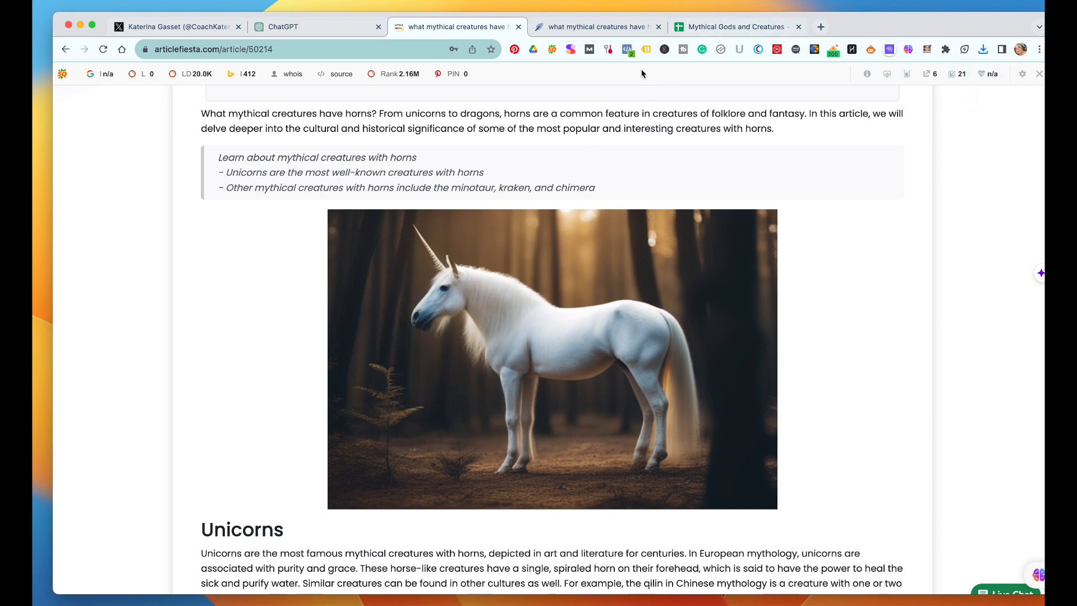
right_click(471, 314)
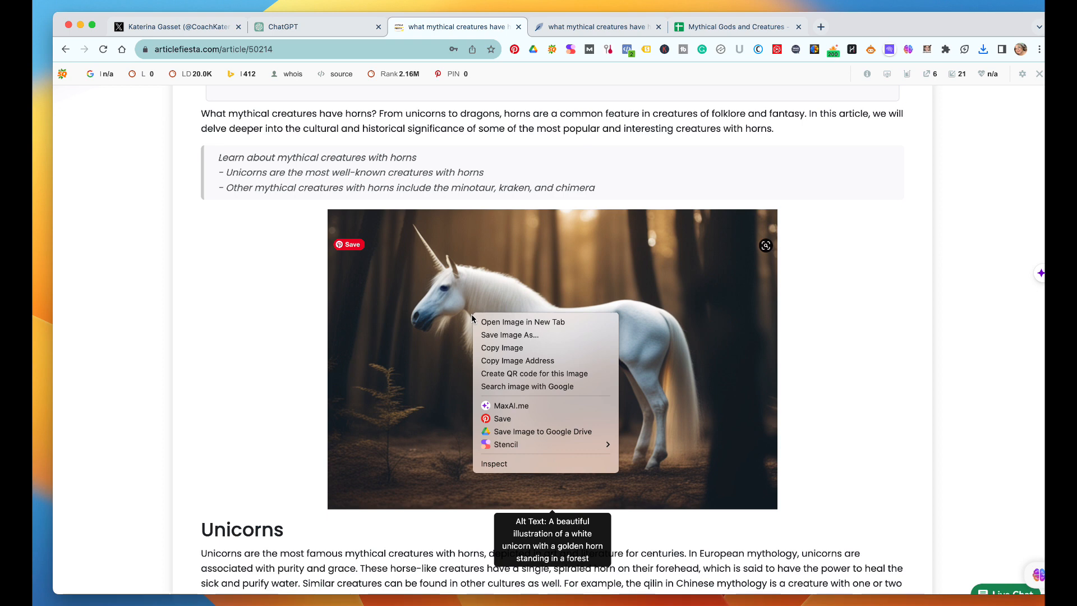
left_click(496, 347)
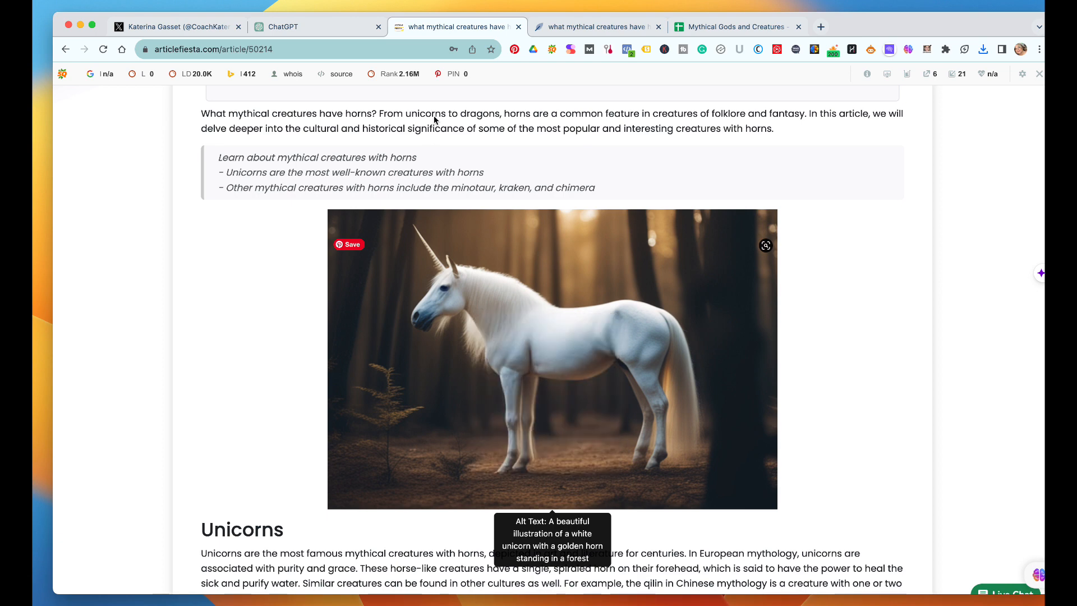
left_click(600, 26)
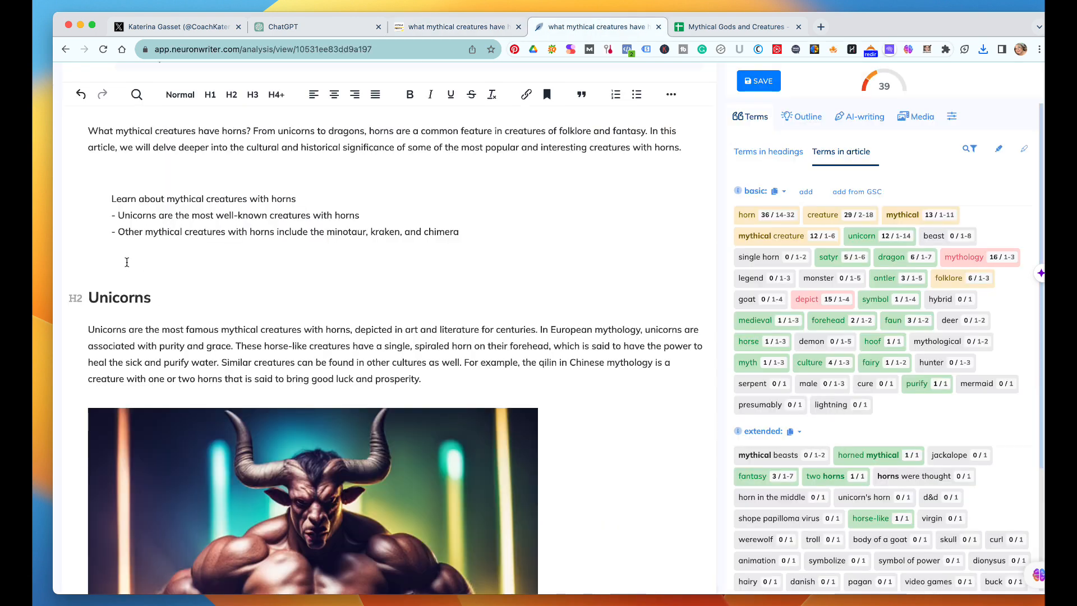
left_click(127, 262)
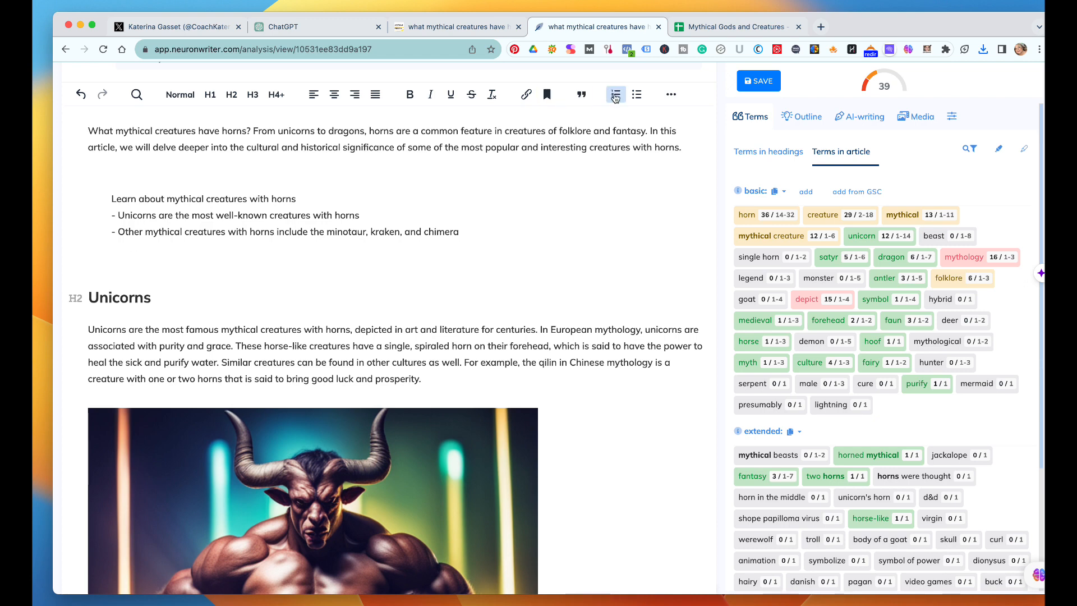
left_click(673, 95)
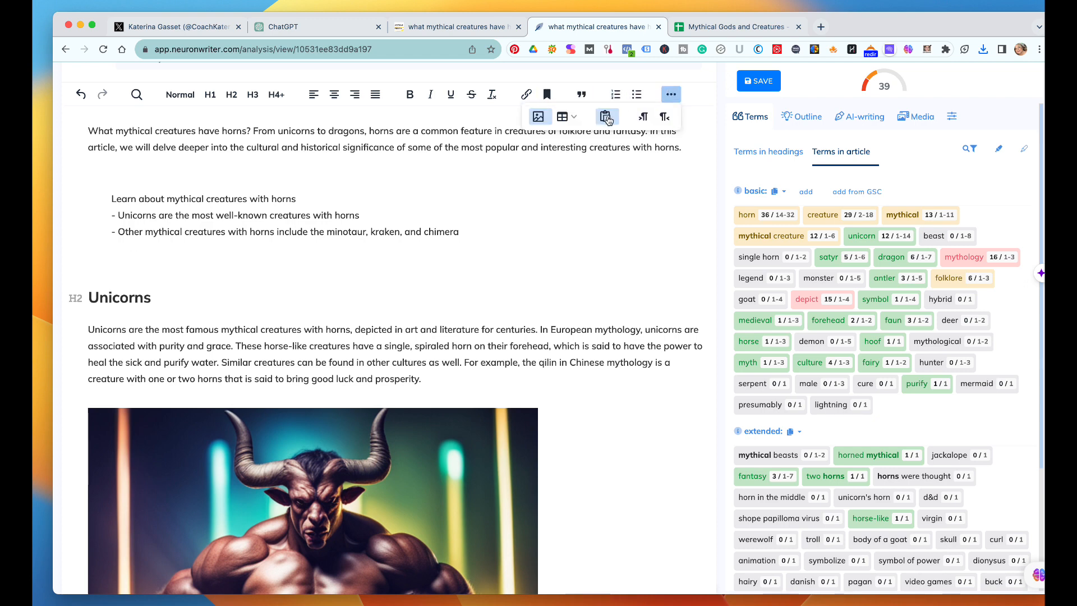
left_click(539, 116)
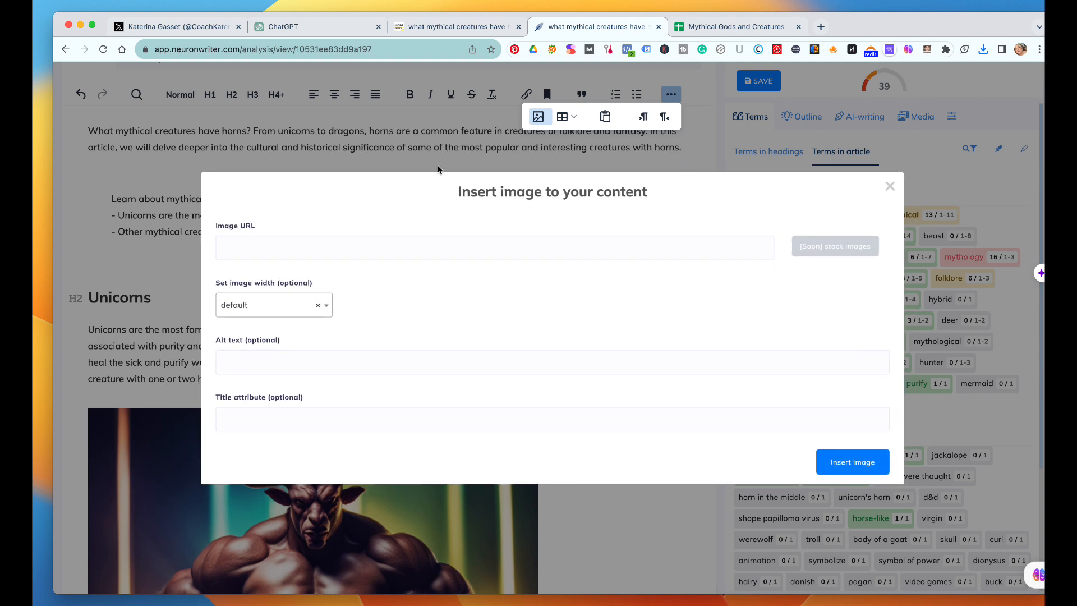
left_click(384, 255)
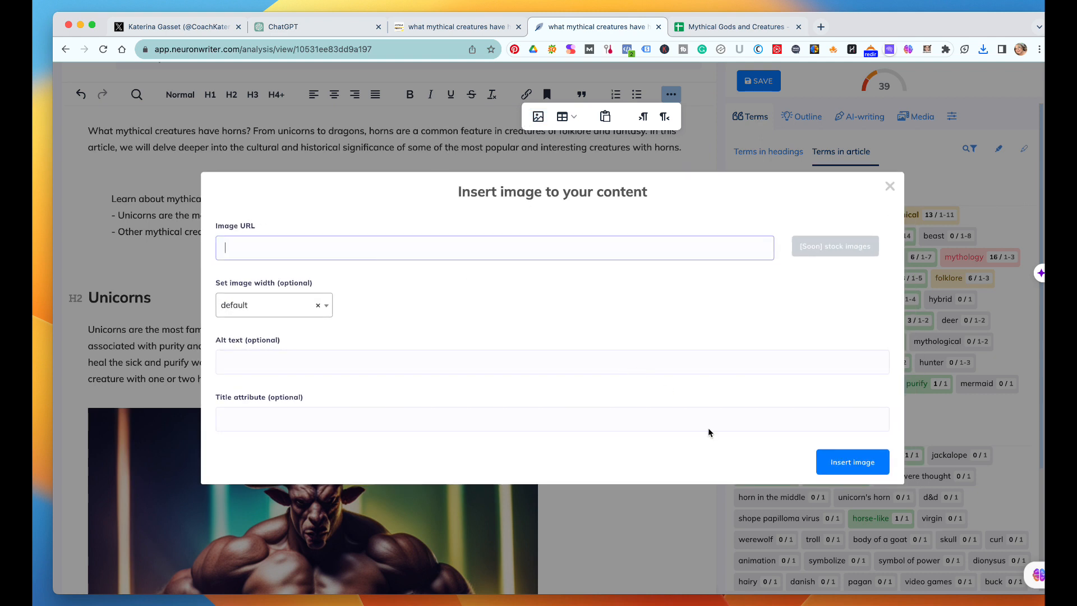
left_click(170, 261)
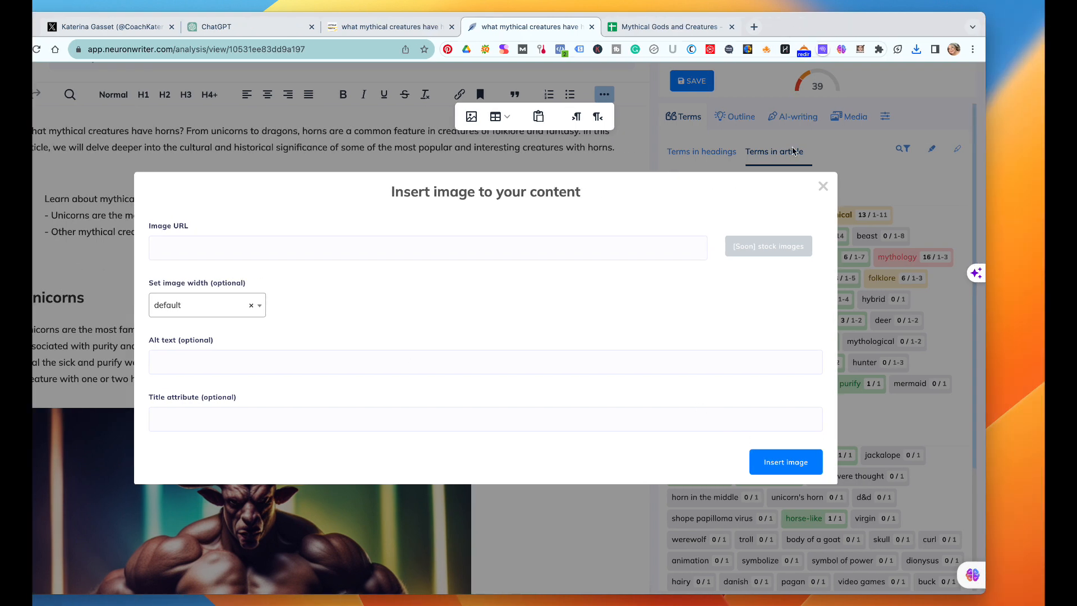
left_click(823, 186)
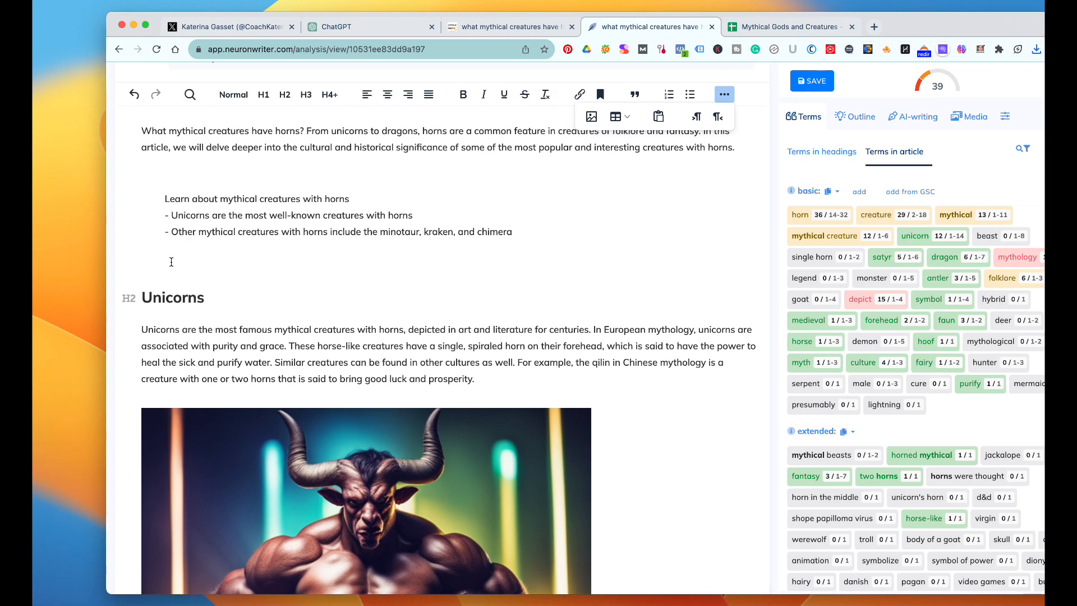
Step: Paste the copied unicorn image below the quote block, above the Unicorns heading
right_click(157, 251)
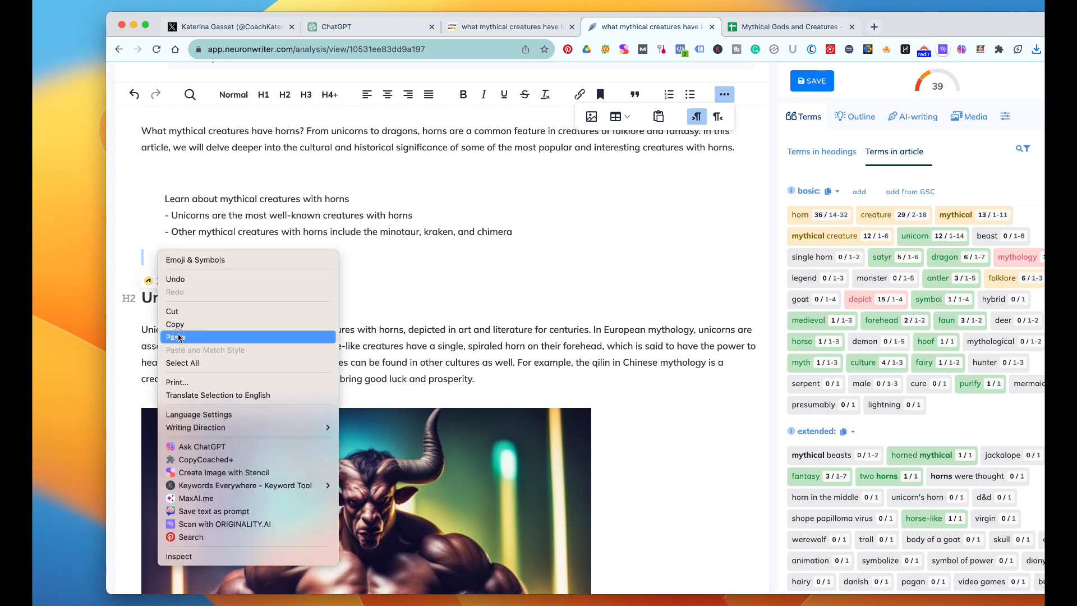
left_click(178, 337)
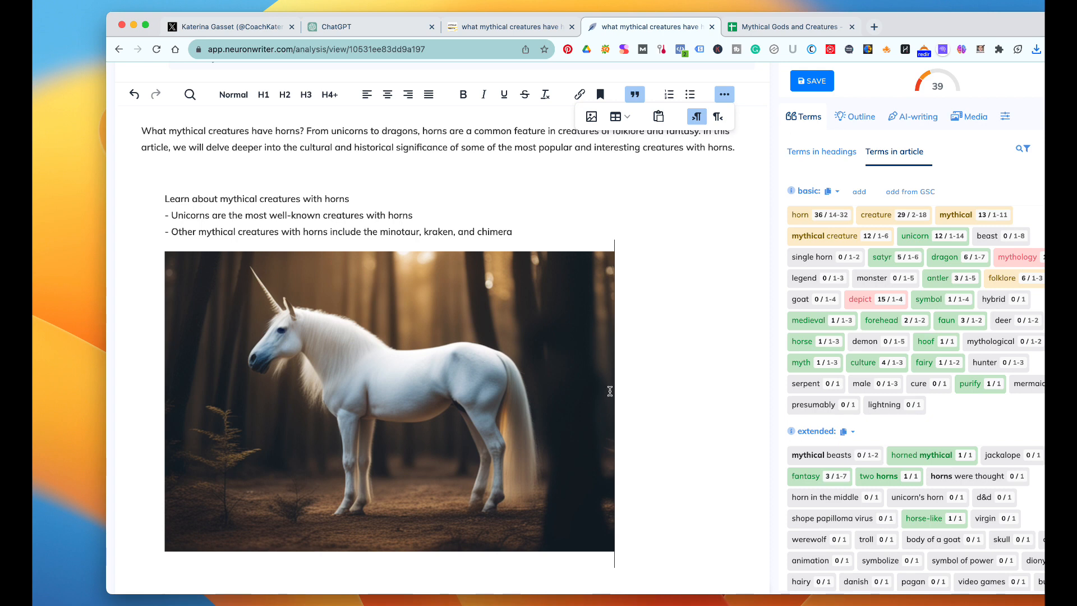
scroll(637, 400, "down", 4)
scroll(637, 397, "up", 1)
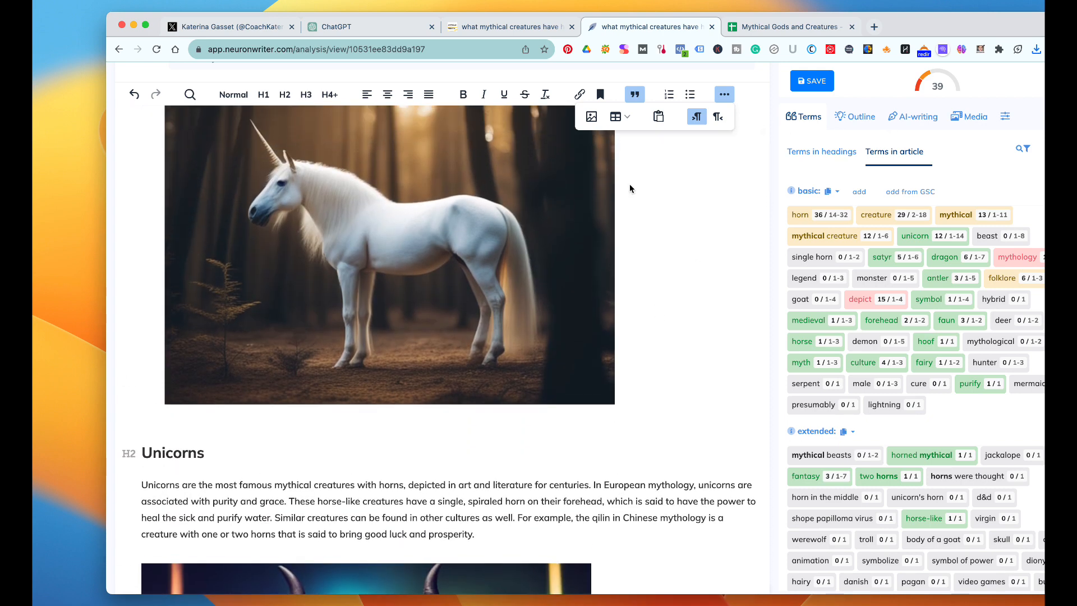
scroll(521, 274, "up", 3)
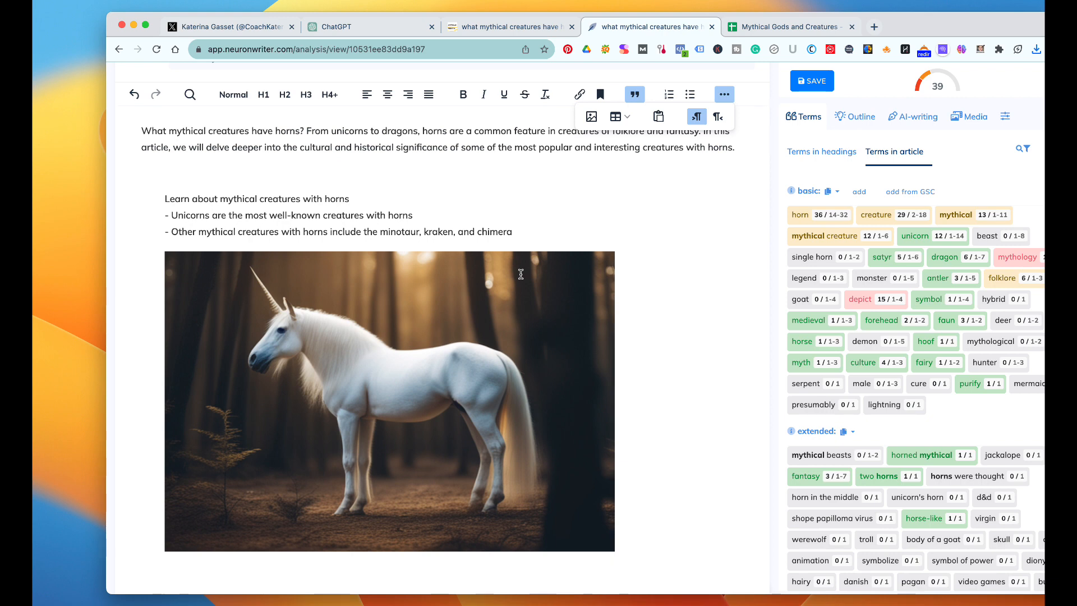
scroll(521, 274, "down", 1)
scroll(521, 273, "down", 2)
scroll(521, 273, "down", 3)
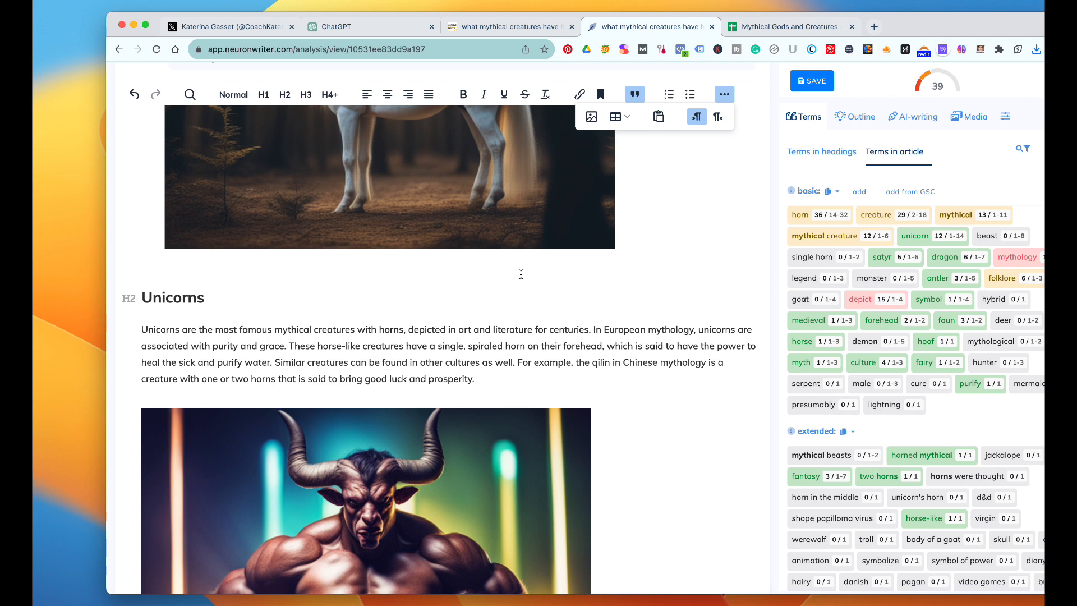
scroll(521, 273, "down", 2)
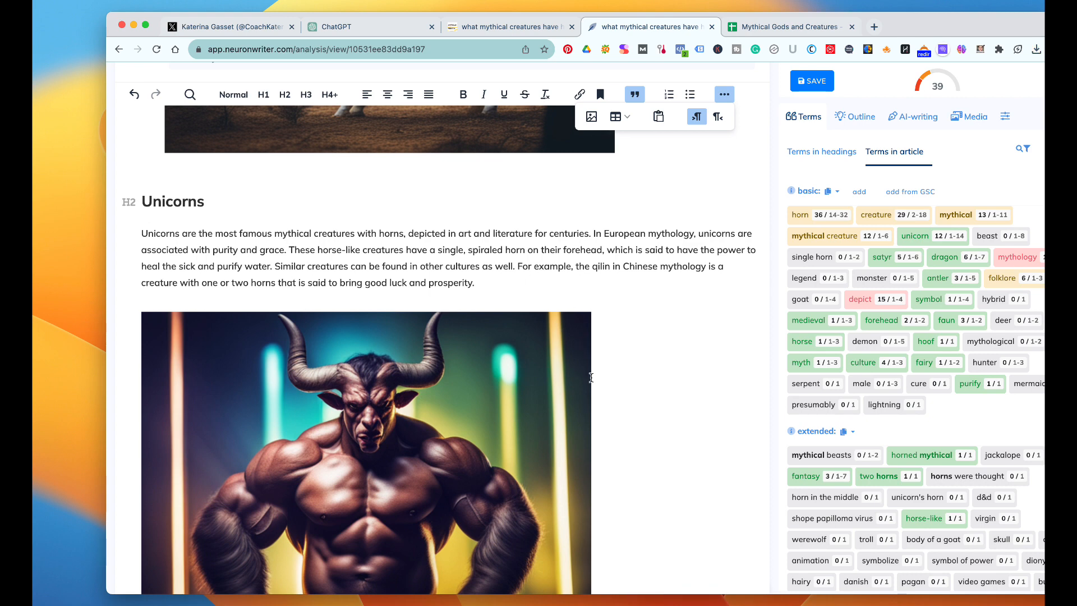
scroll(607, 394, "down", 10)
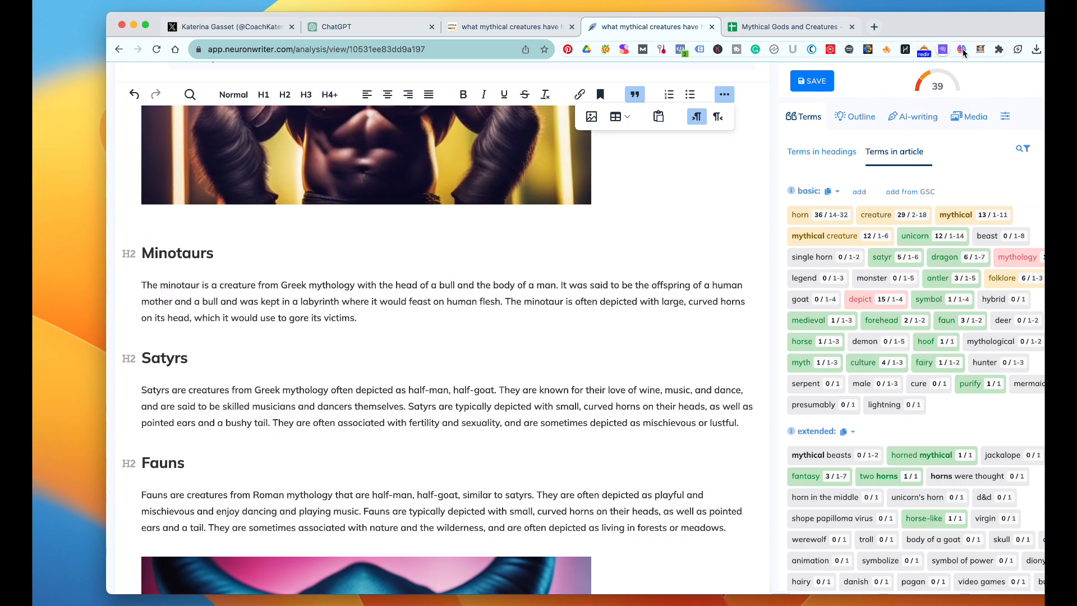
Step: Exclude the terms "d&d" and "video games" from the extended term suggestions for the article
left_click_drag(972, 30, 824, 29)
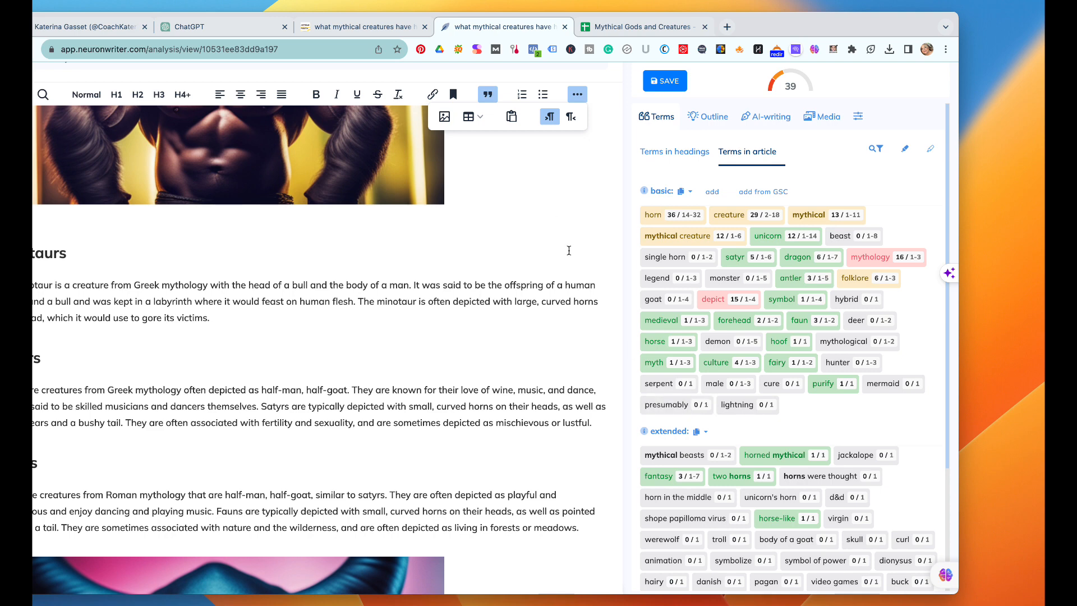
scroll(789, 433, "down", 5)
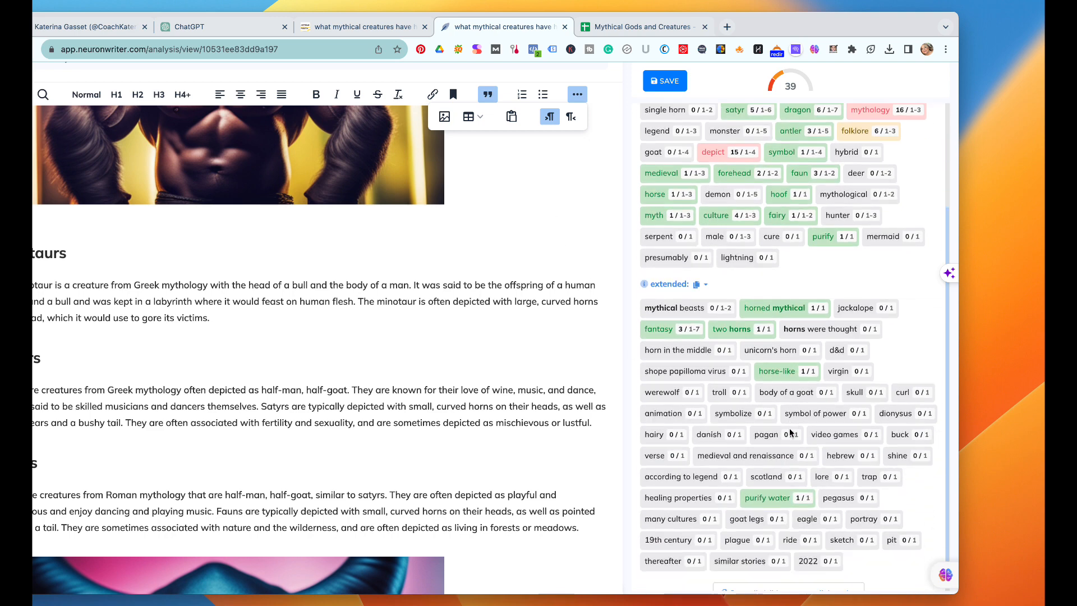
left_click(846, 335)
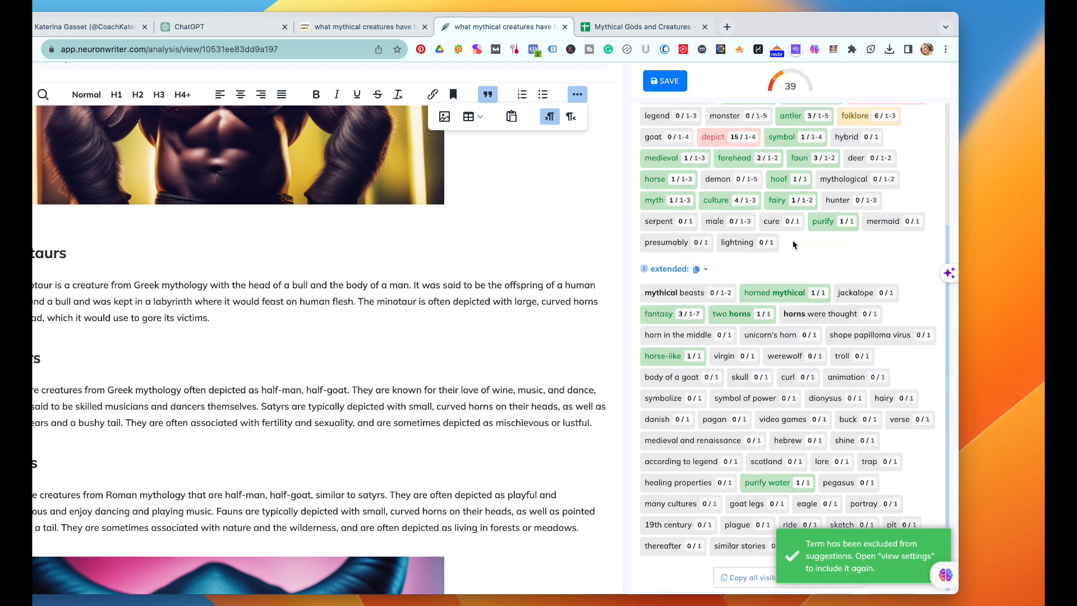
scroll(791, 404, "down", 1)
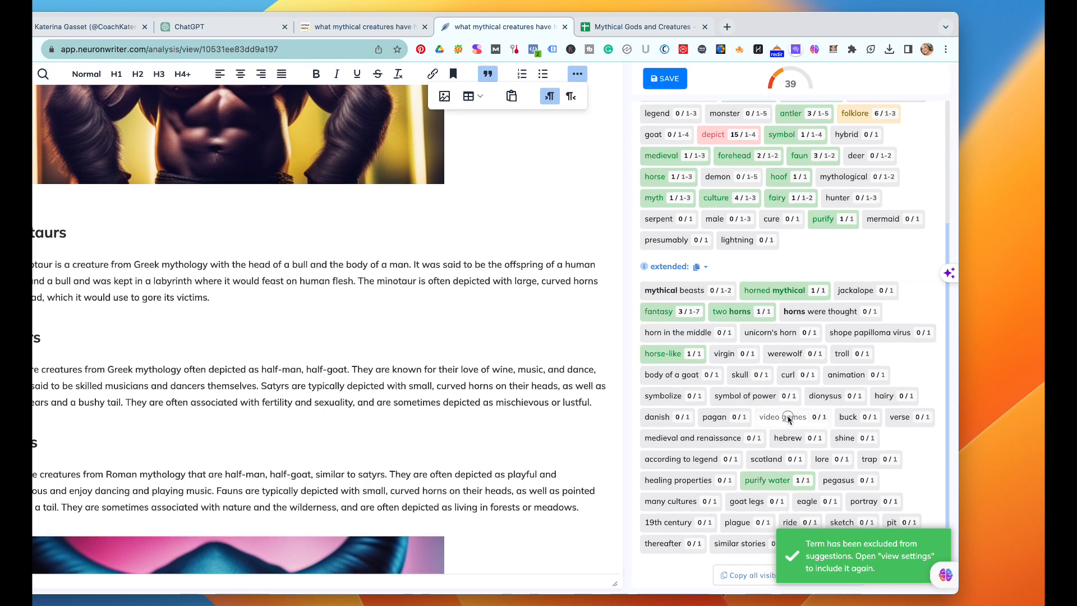
left_click(786, 417)
left_click(764, 281)
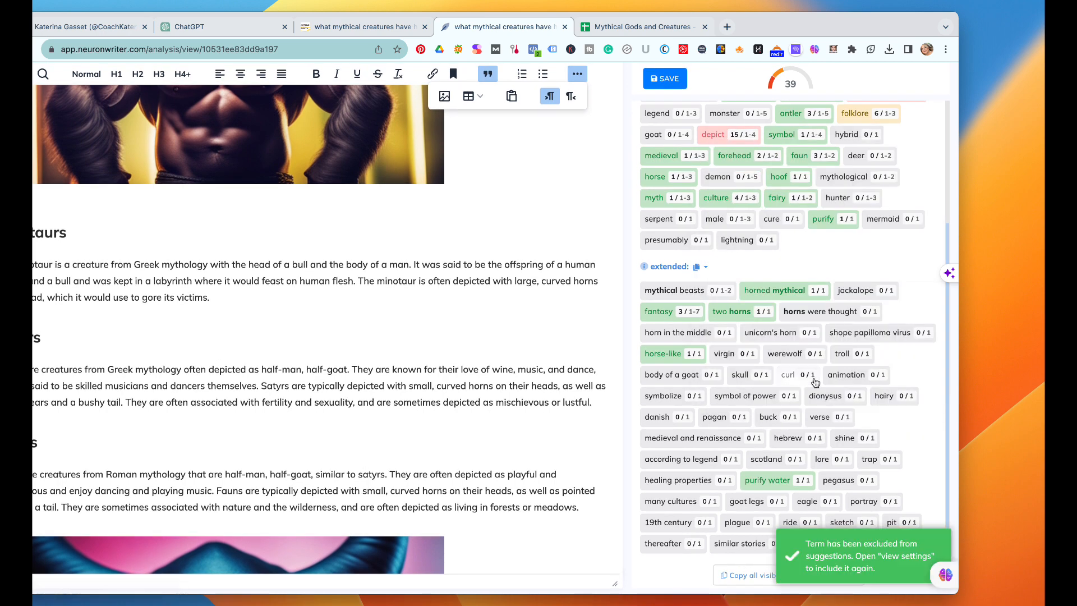
Step: Exclude the terms "hebrew", "verse" and "healing properties" from the extended term suggestions
left_click(788, 442)
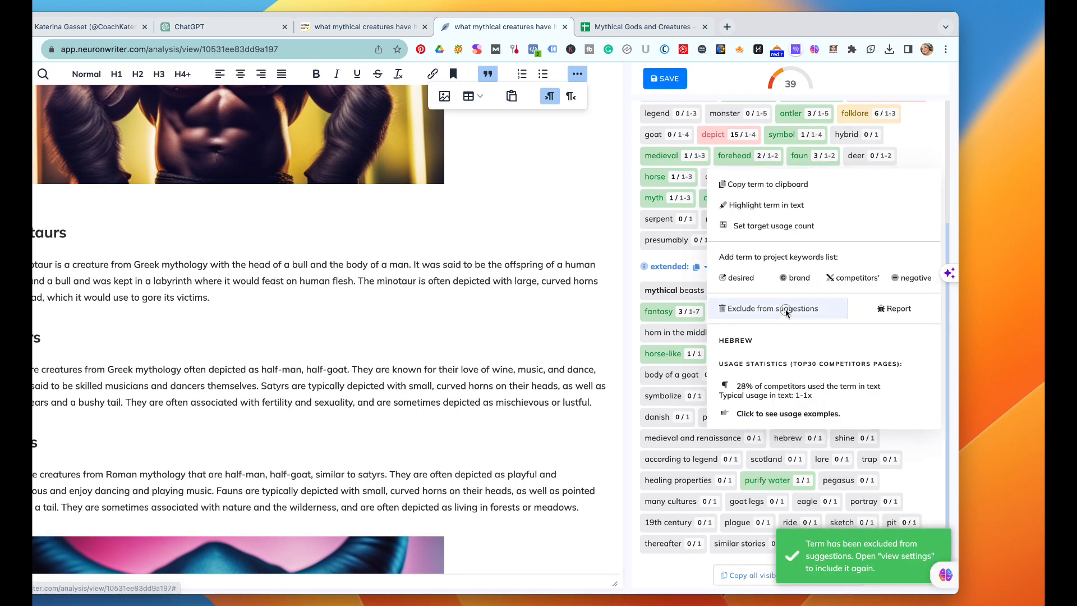
left_click(732, 309)
left_click(826, 418)
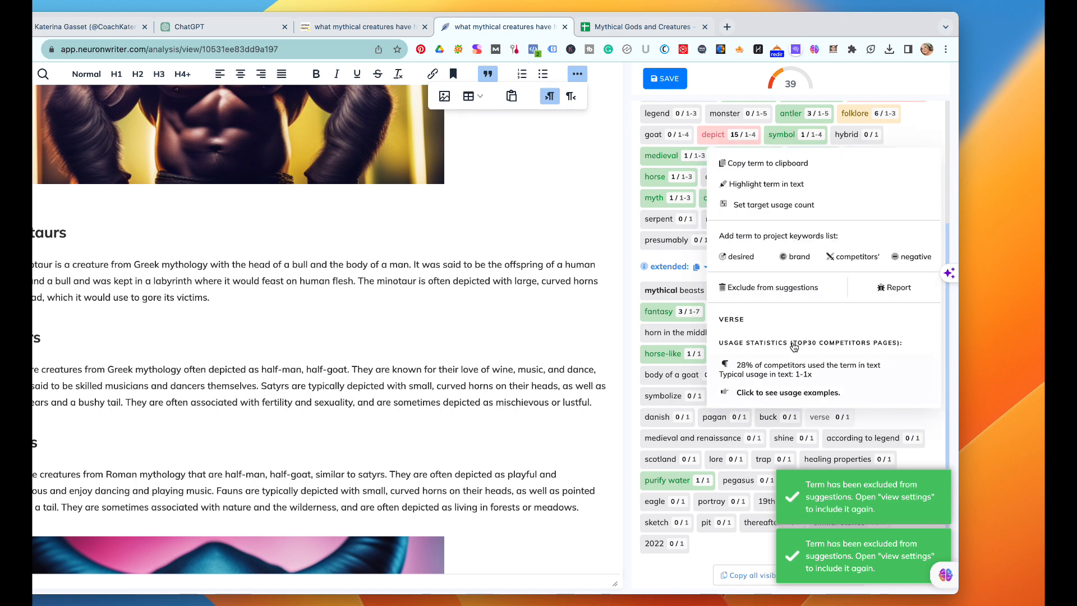
left_click(773, 287)
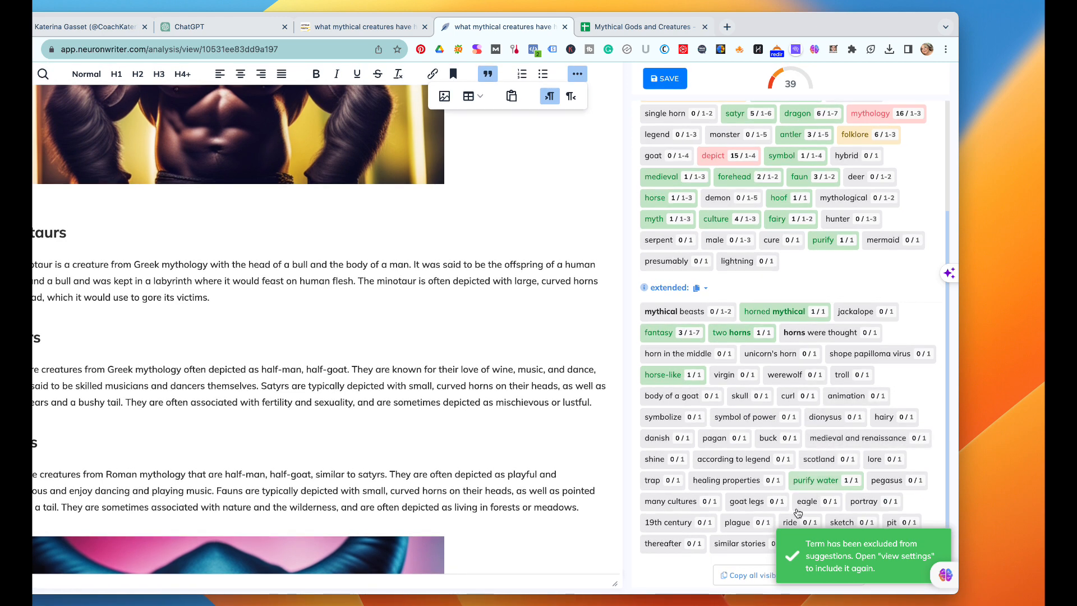
left_click(735, 482)
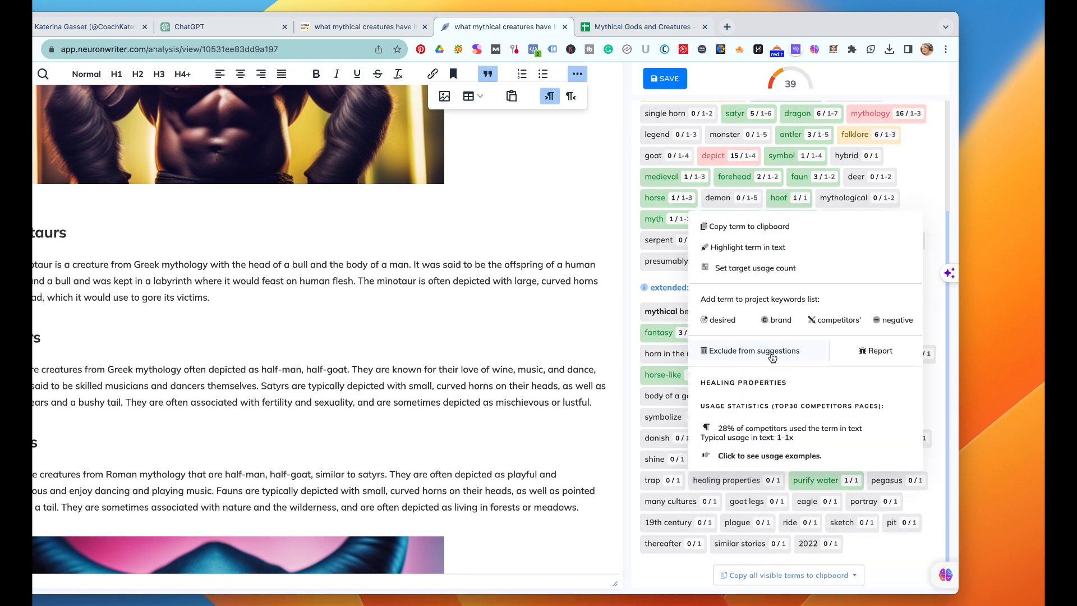
left_click(773, 413)
Step: Exclude the terms "plague", "2022", "ride" and "sketch" from the extended term suggestions
left_click(663, 523)
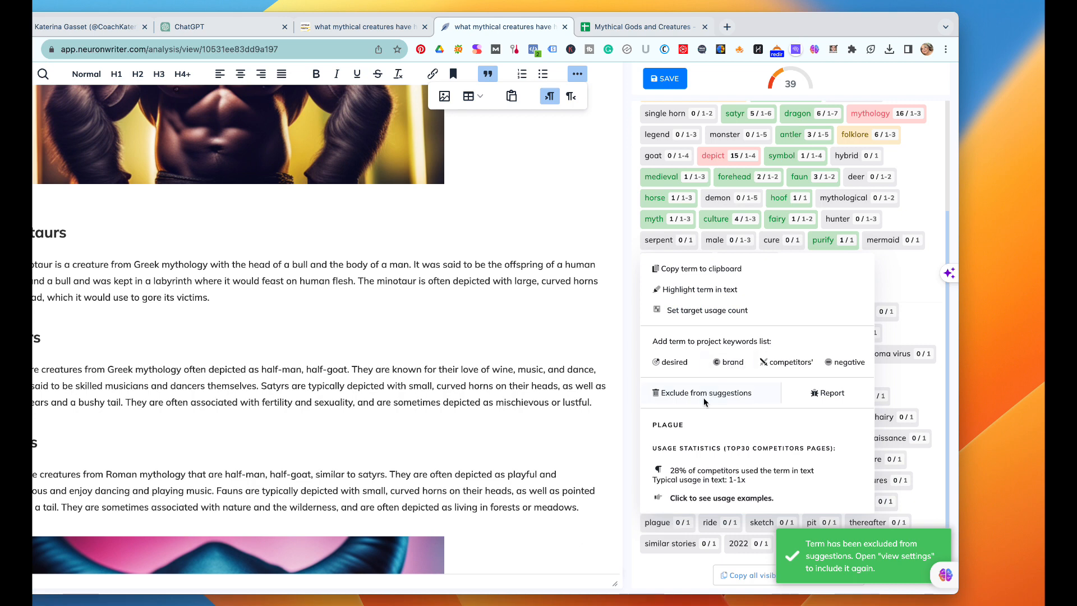
left_click(704, 400)
left_click(659, 542)
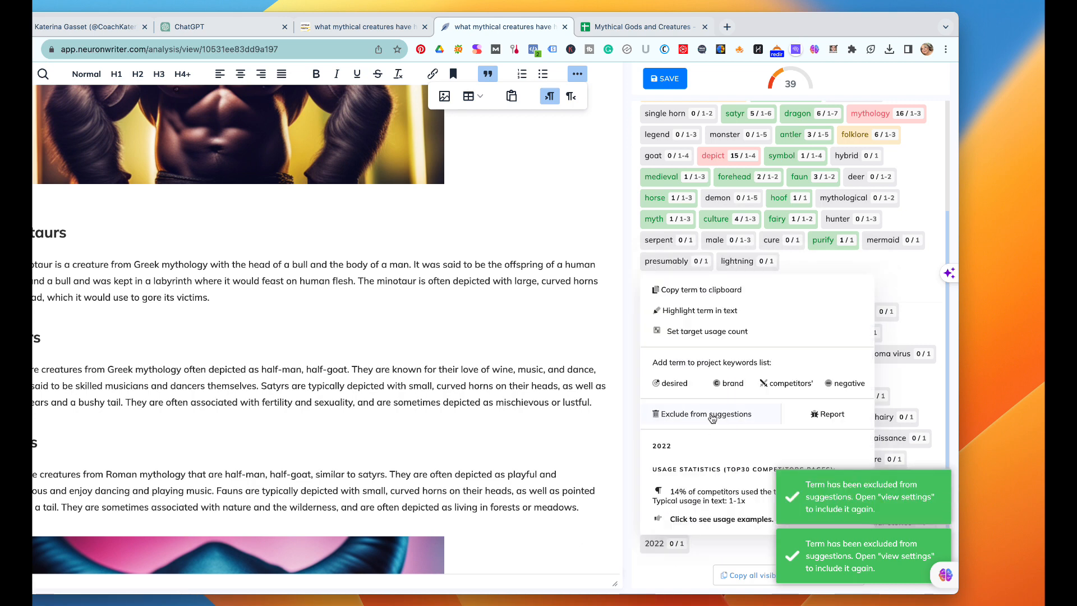
left_click(710, 414)
left_click(652, 543)
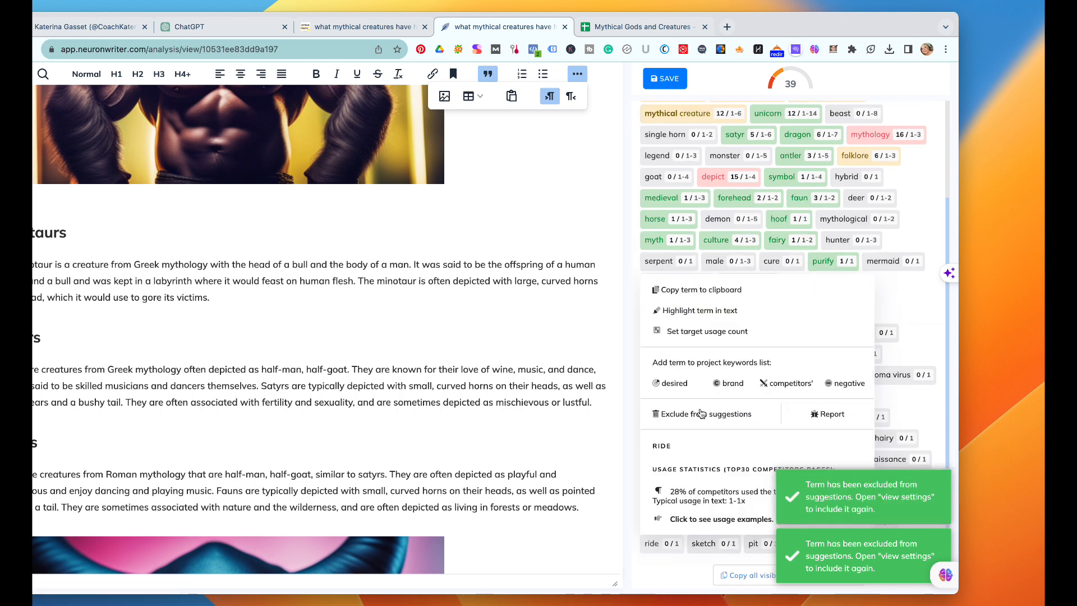
left_click(701, 414)
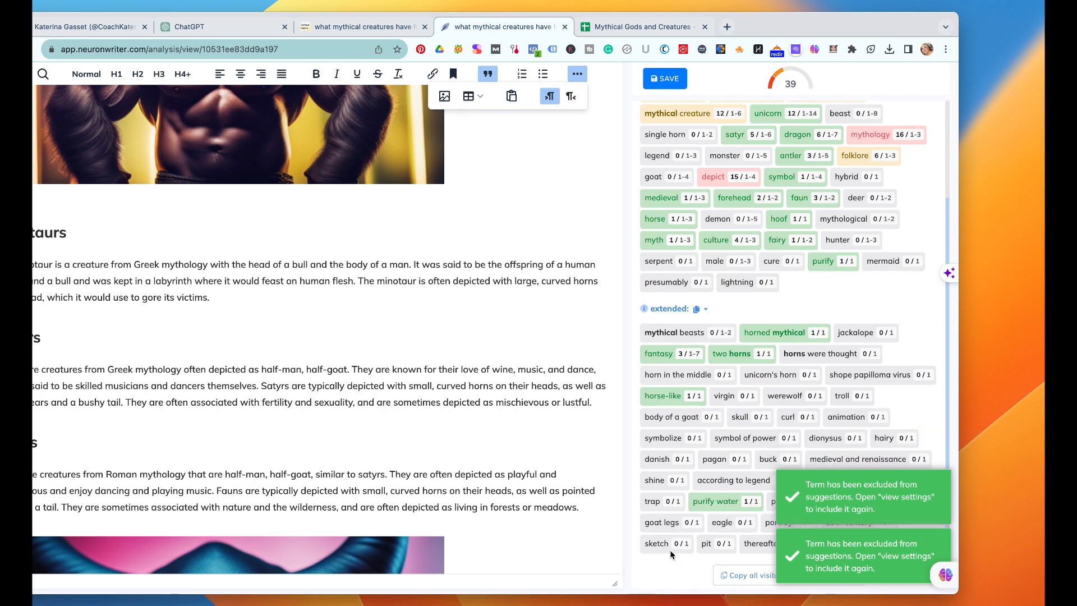
left_click(668, 546)
left_click(729, 413)
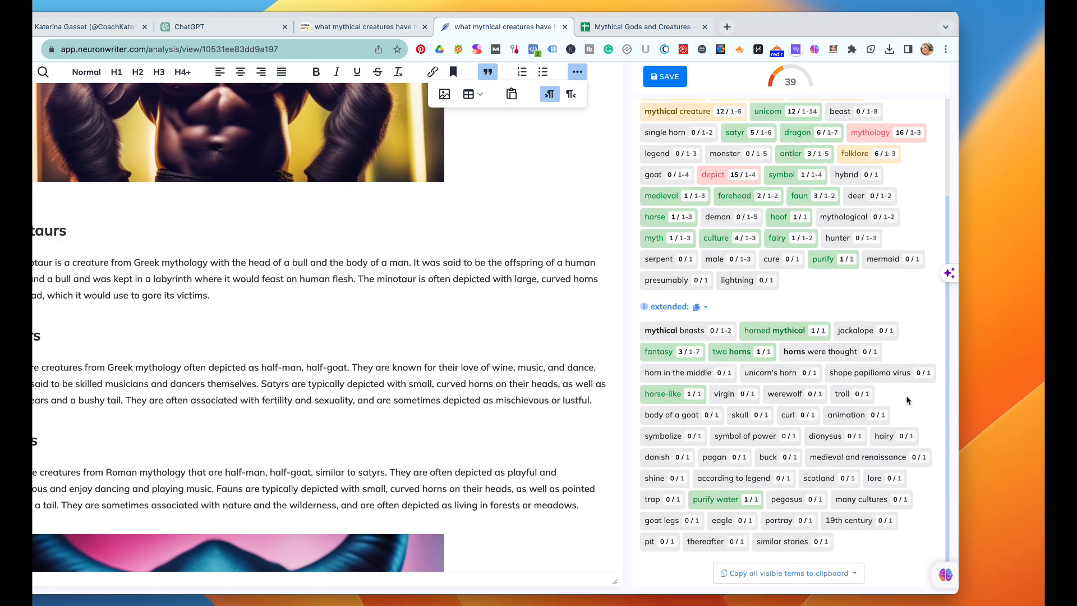
Step: Exclude the terms "animation", "many cultures" and "shine" from the extended term suggestions
left_click(854, 415)
left_click(750, 277)
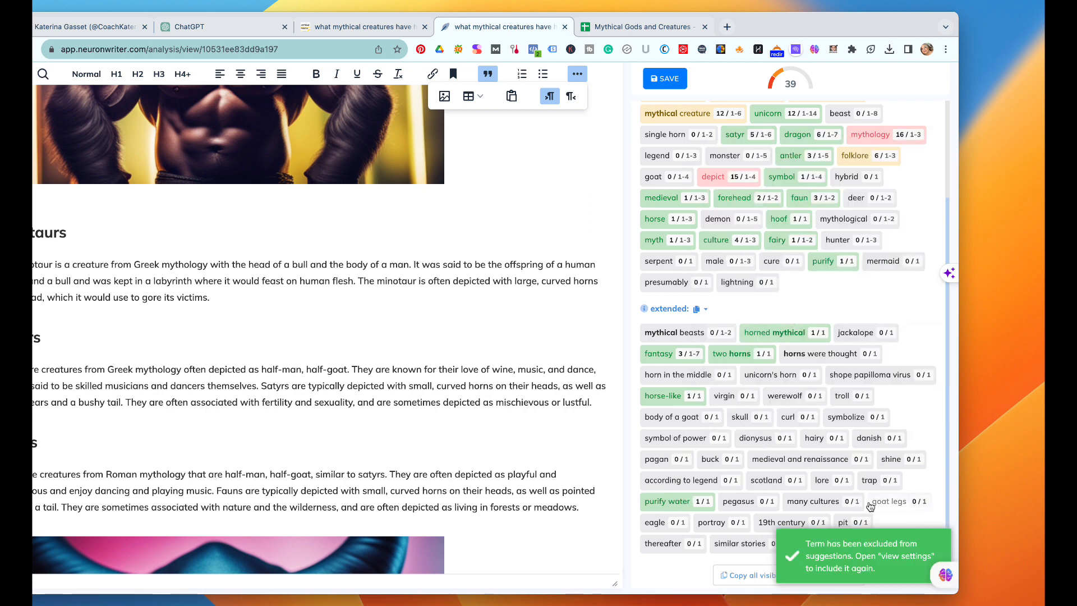
left_click(813, 500)
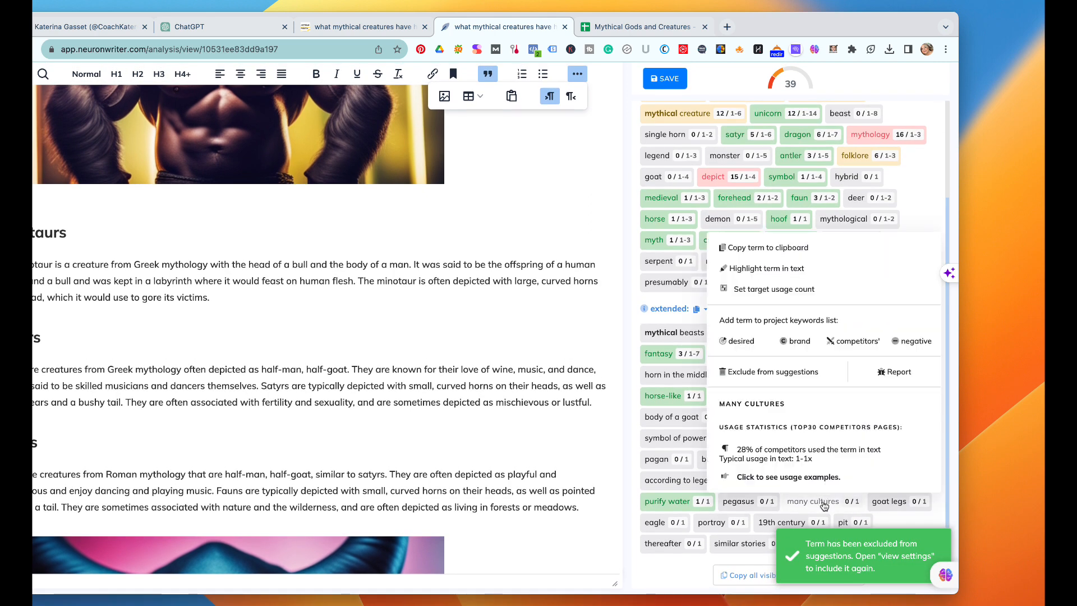
left_click(772, 372)
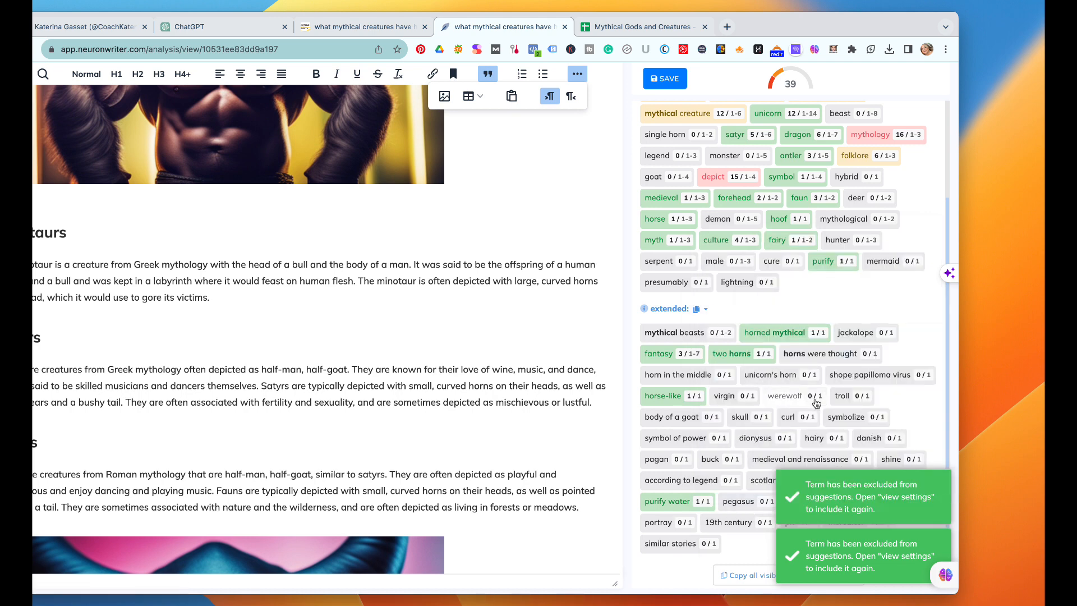
left_click(877, 457)
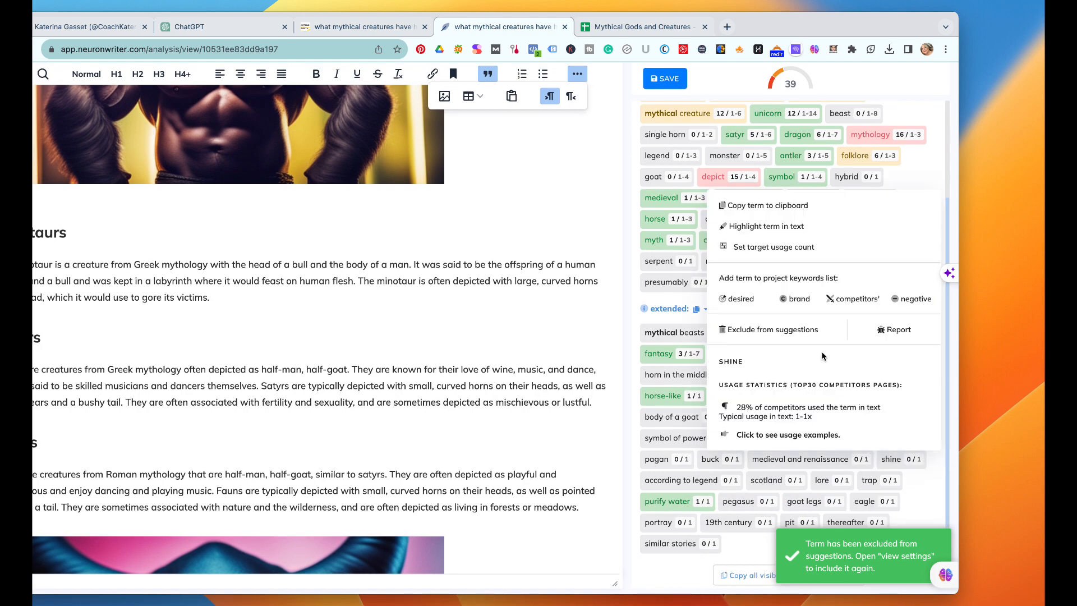
left_click(790, 331)
Step: Exclude the terms "portray", "19th century", "thereafter" and "similar stories" from the extended term suggestions
left_click(661, 523)
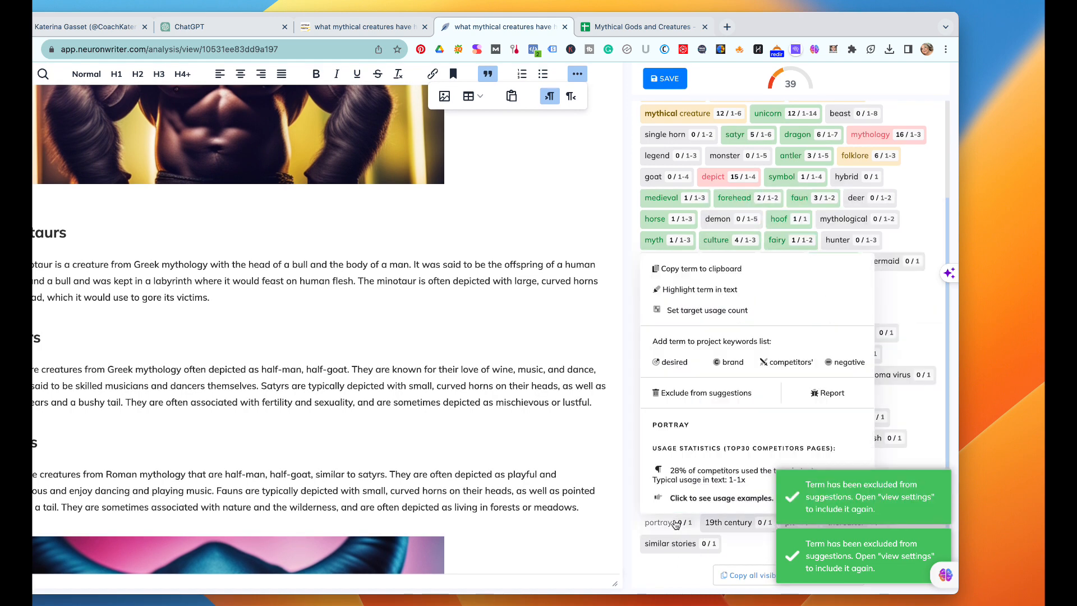
left_click(709, 392)
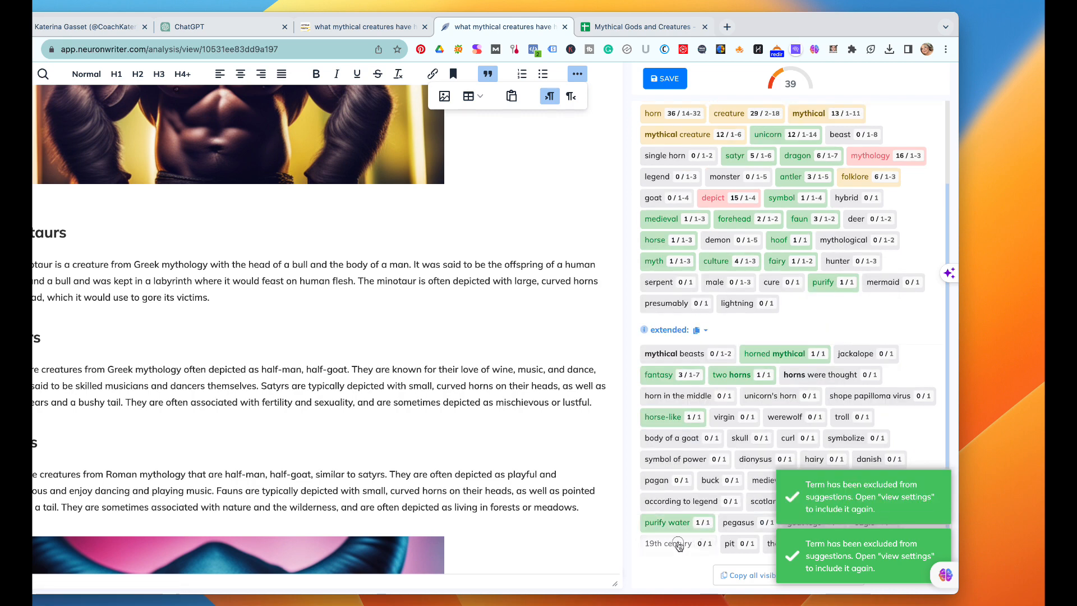
left_click(670, 543)
left_click(705, 409)
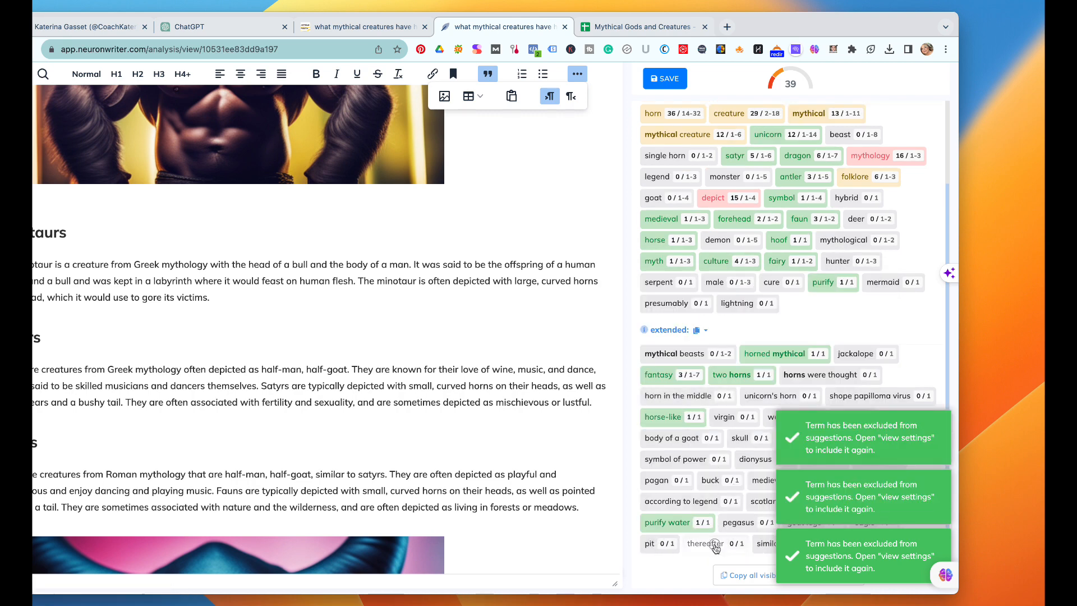
left_click(705, 543)
left_click(713, 416)
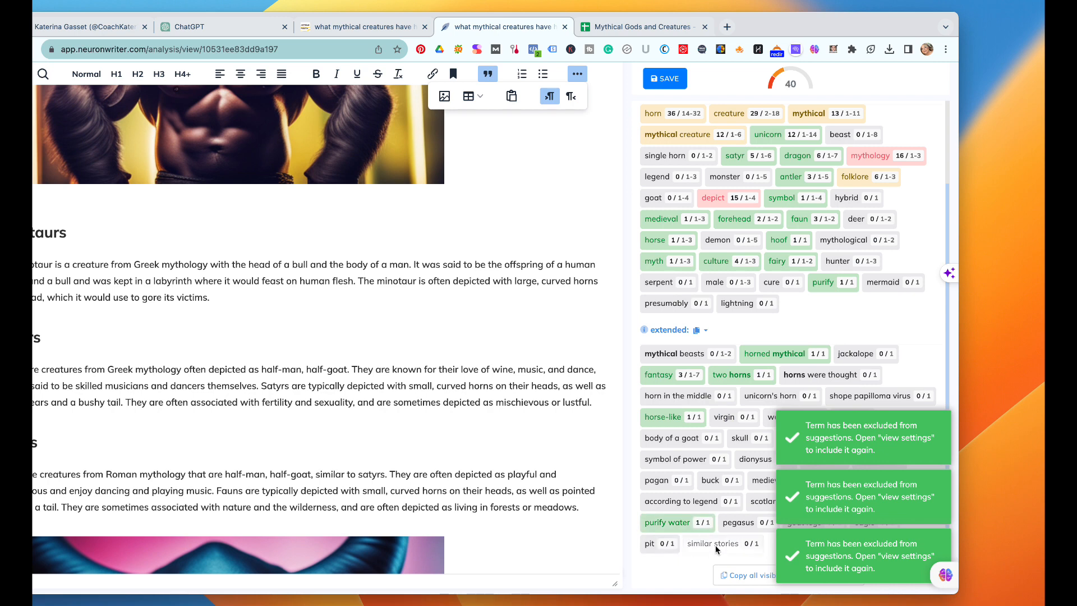
left_click(710, 543)
left_click(719, 413)
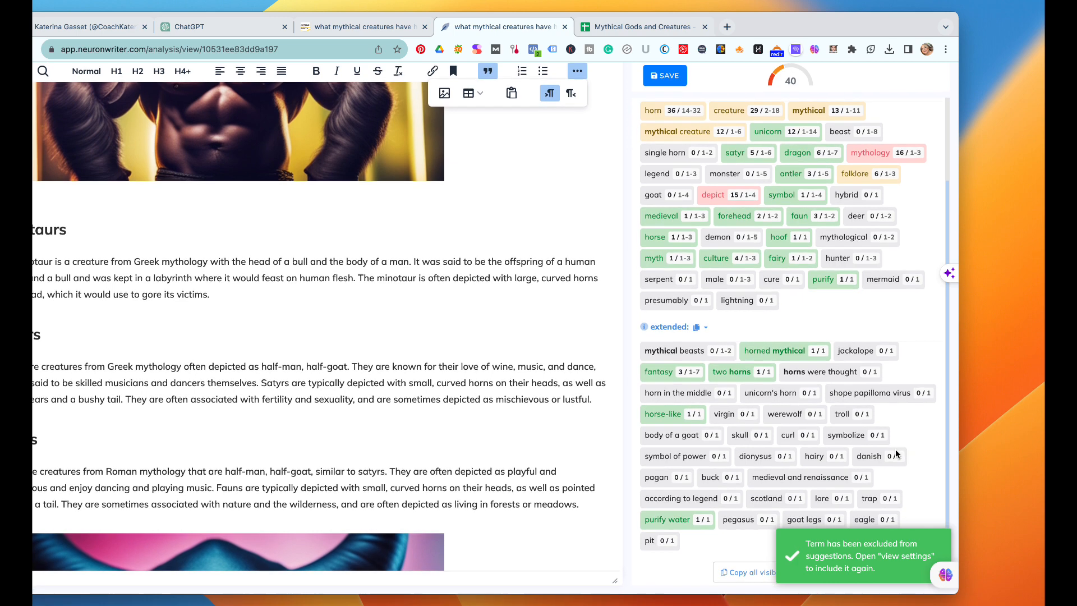
Step: Exclude the terms "danish", "according to legend", "pit" and "eagle" from the extended term suggestions
left_click(892, 457)
left_click(786, 332)
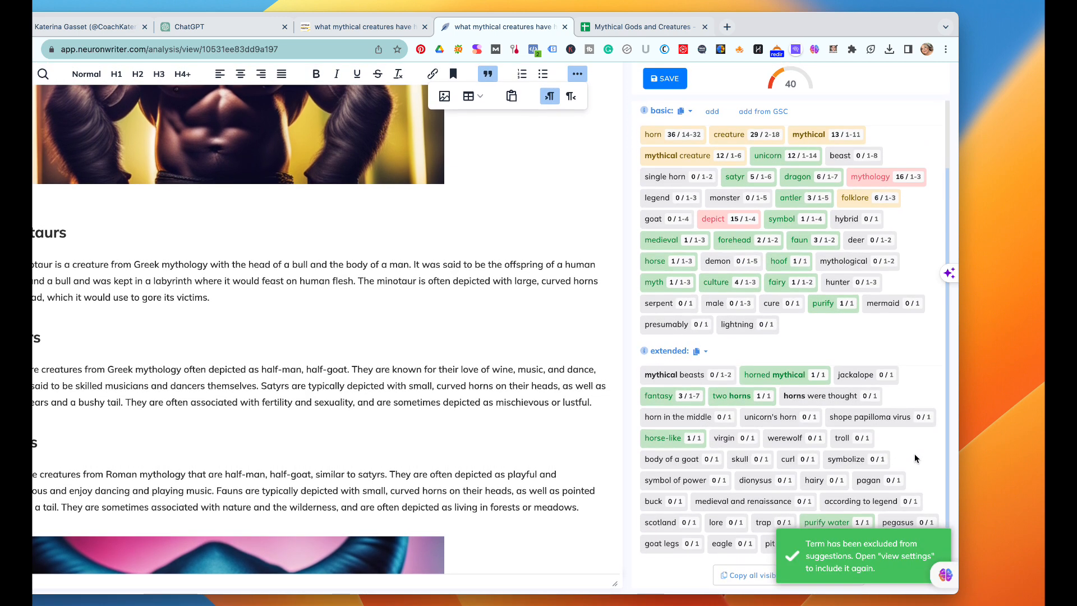
left_click(880, 506)
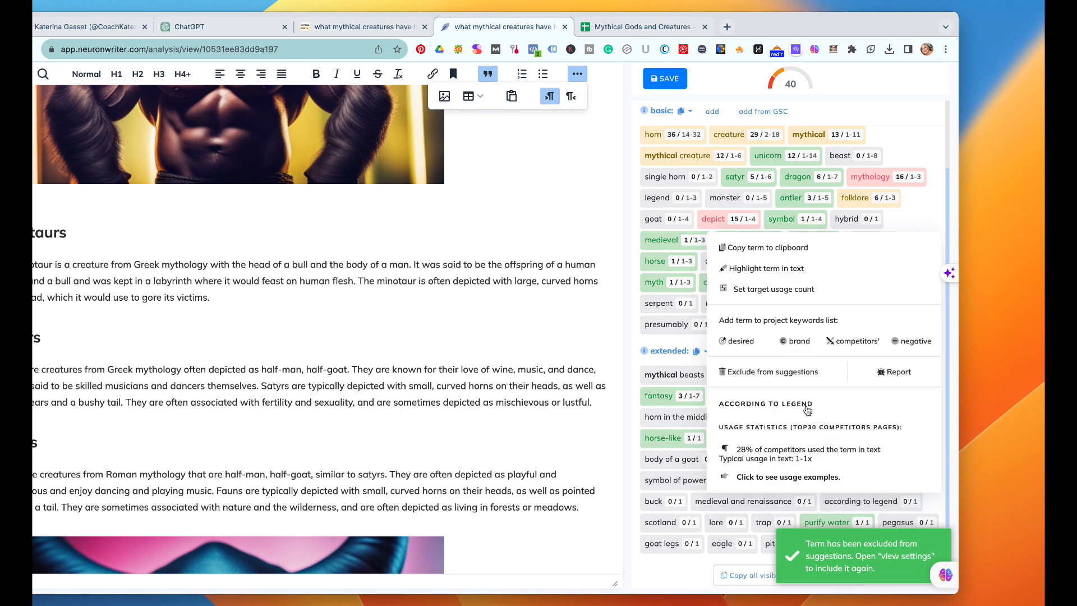
left_click(788, 378)
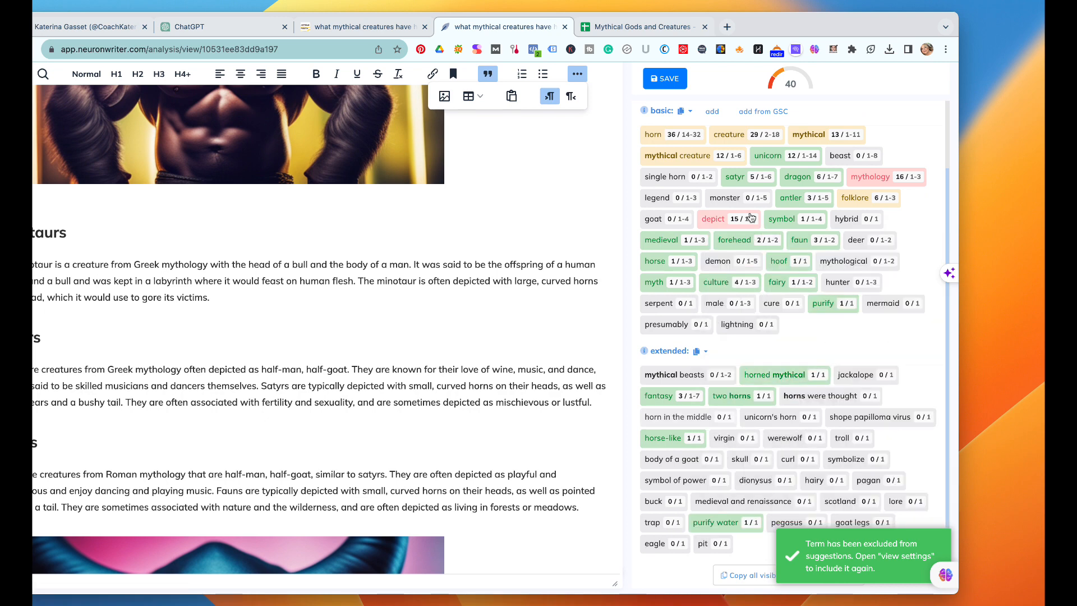
left_click(704, 541)
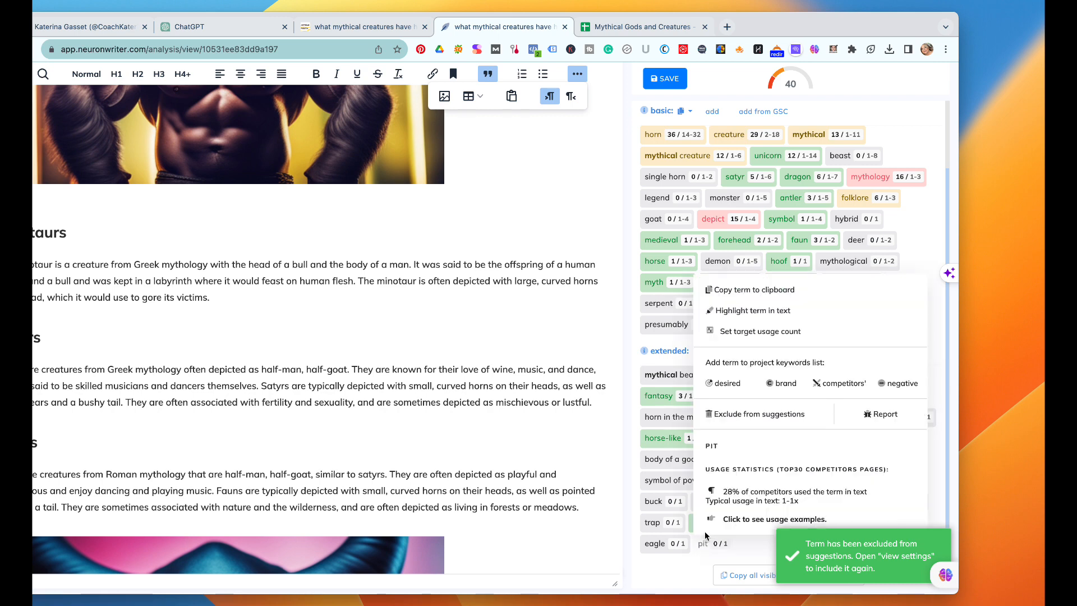
left_click(748, 414)
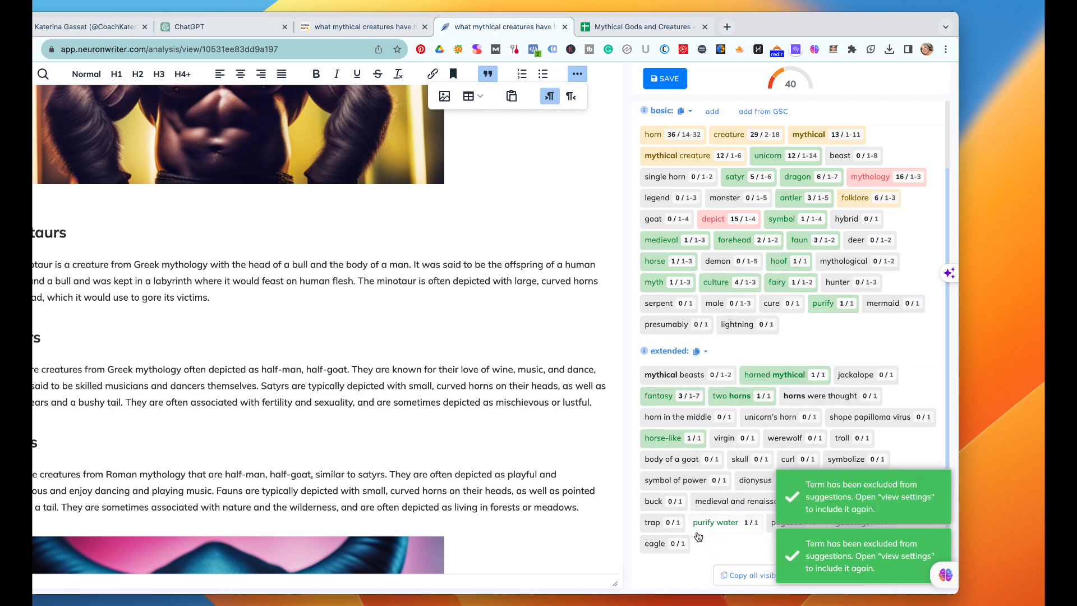
left_click(654, 544)
left_click(750, 414)
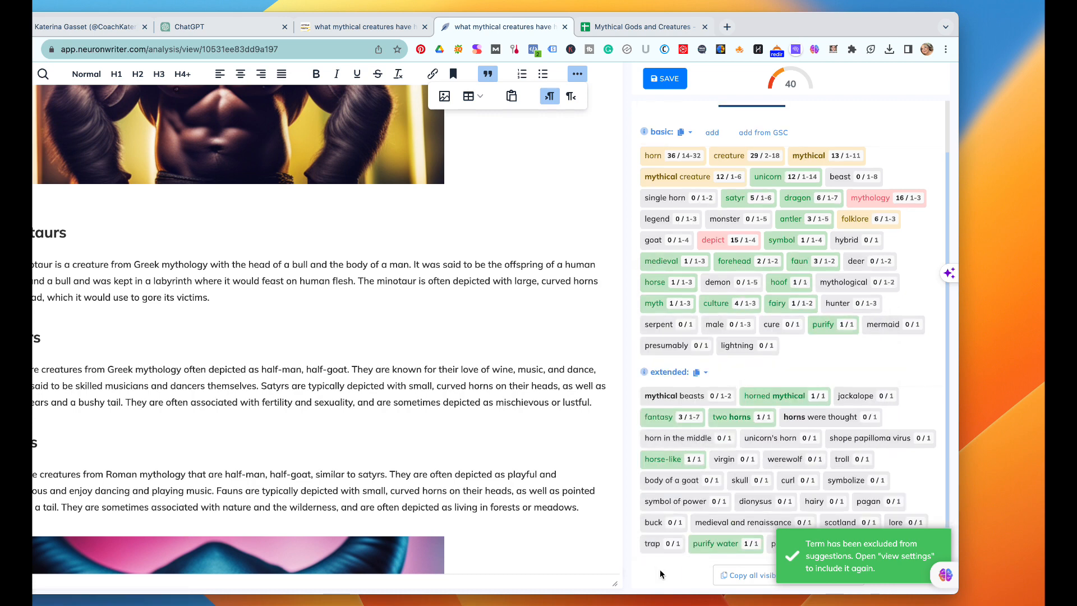
Step: Exclude the terms "medieval and renaissance", "lore" and "trap" from the extended term suggestions
left_click(700, 524)
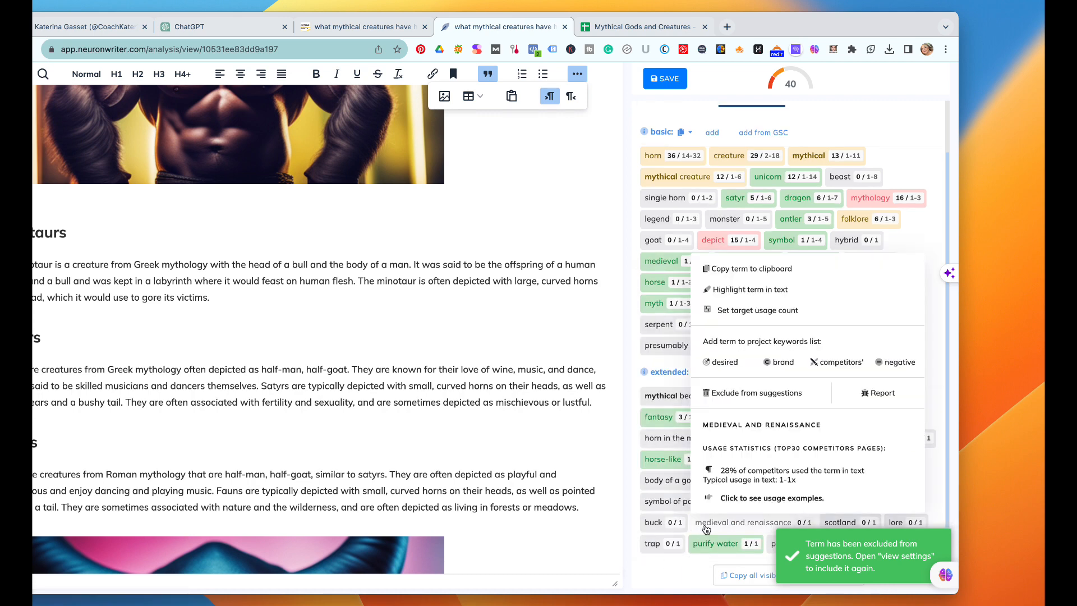
left_click(724, 392)
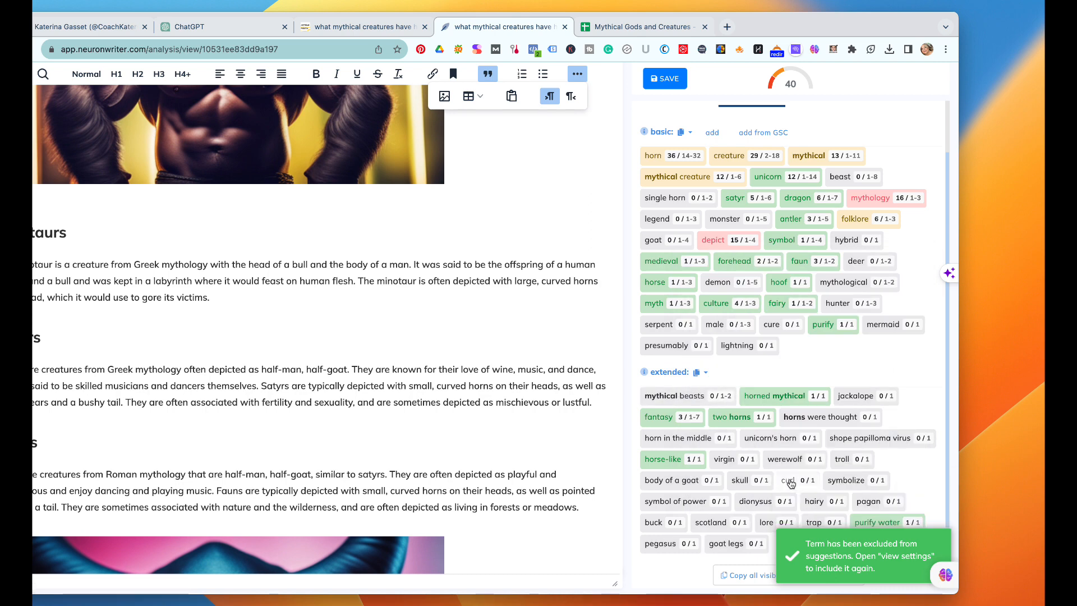
scroll(791, 481, "down", 1)
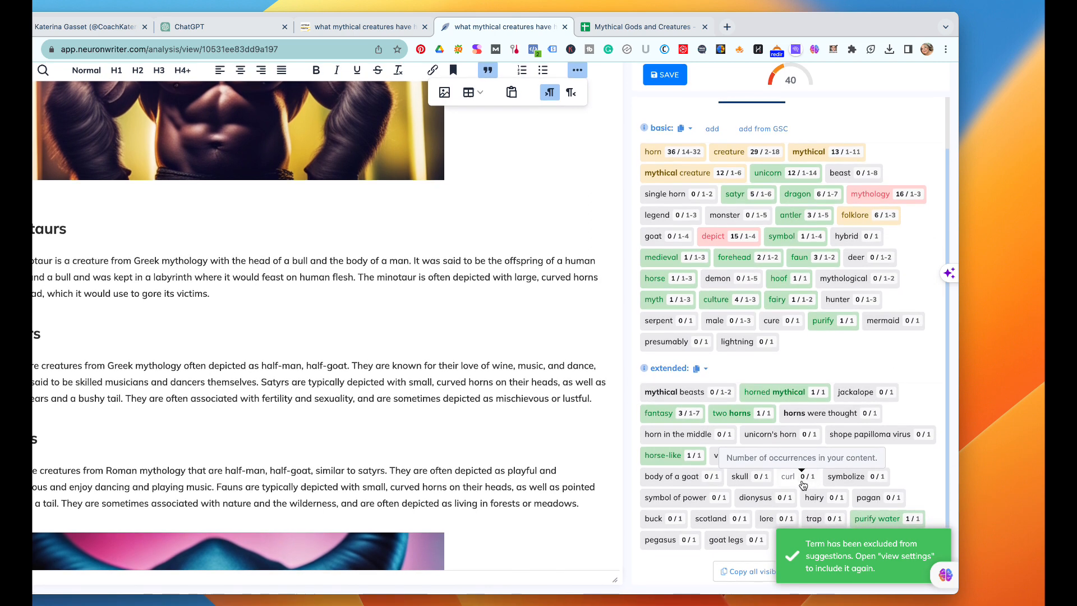
scroll(803, 486, "up", 1)
left_click(767, 522)
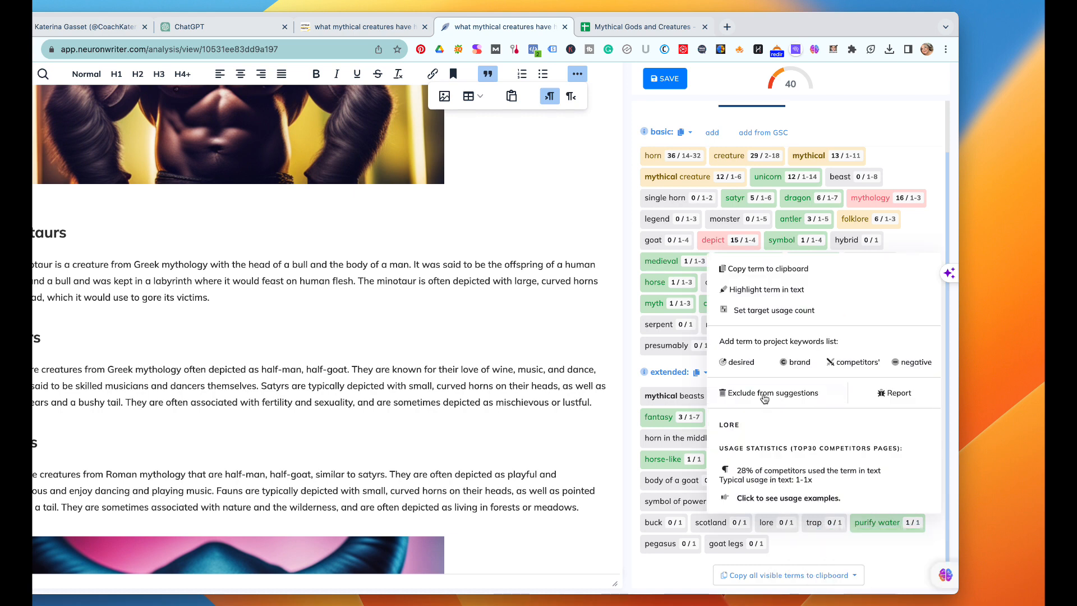
left_click(764, 398)
left_click(781, 522)
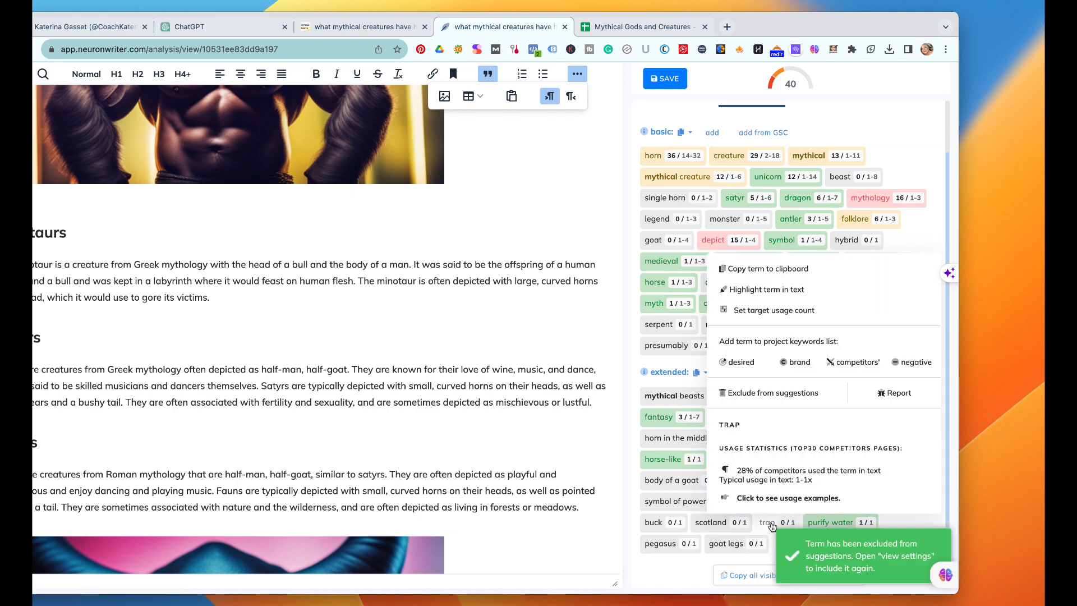
left_click(779, 399)
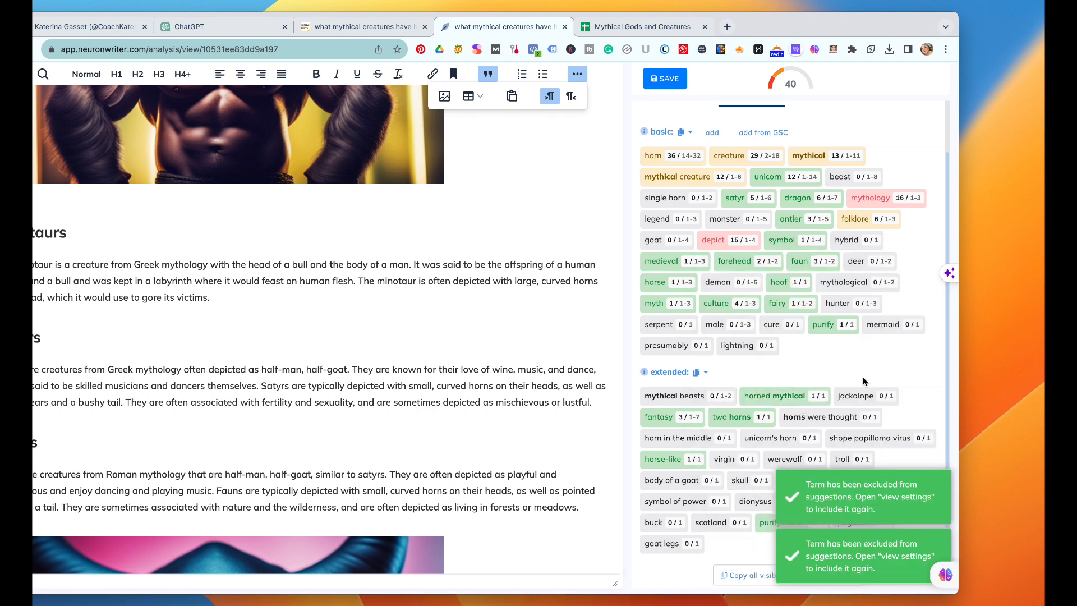
Step: Exclude the terms "cure", "lightning" and "mermaid" from the basic term suggestions
left_click(778, 327)
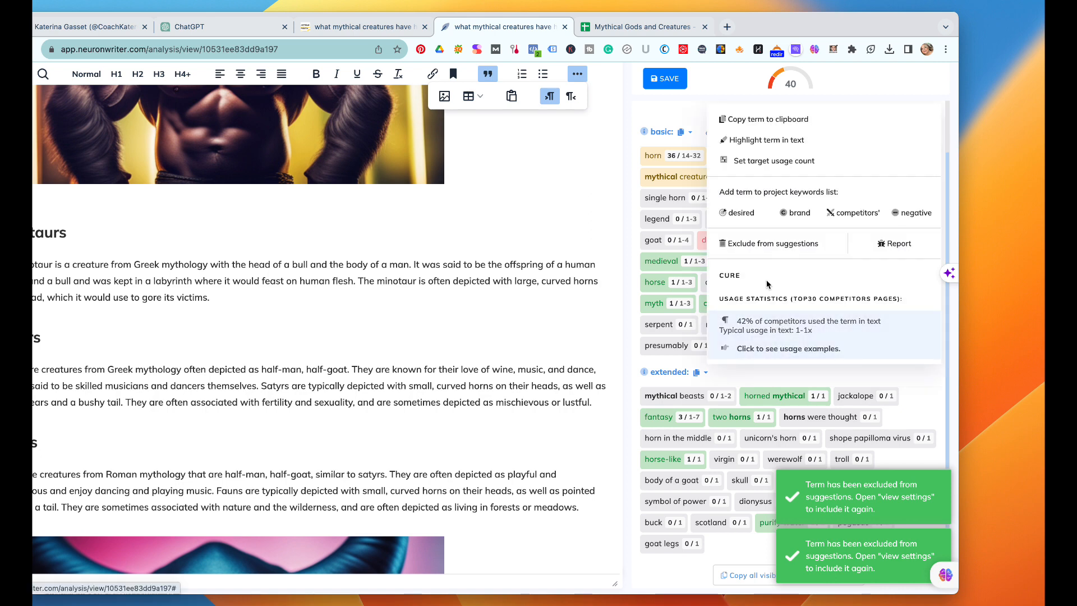
left_click(766, 241)
left_click(746, 349)
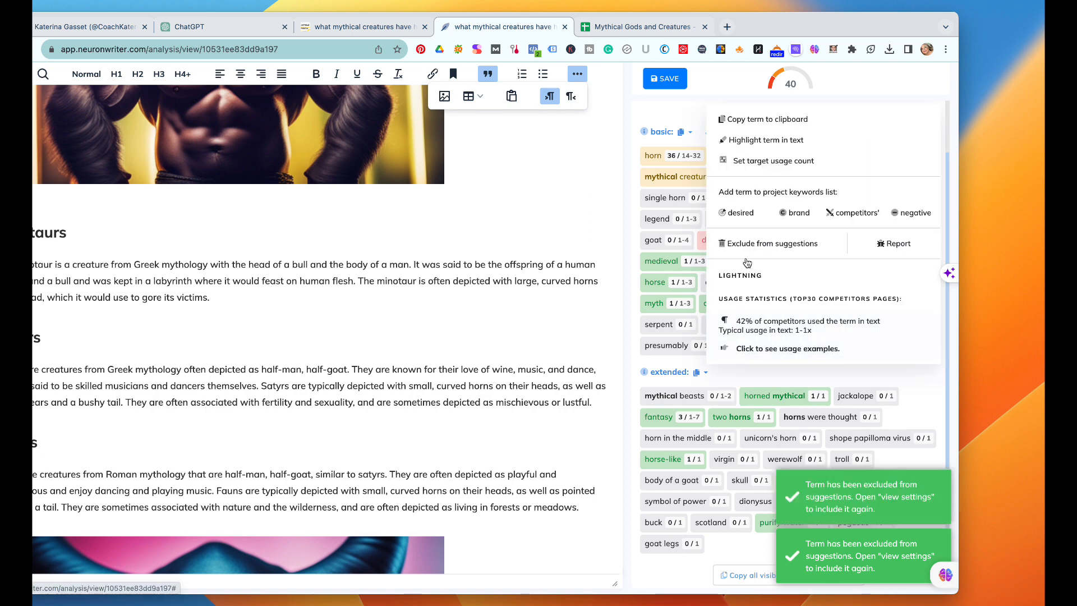
left_click(754, 242)
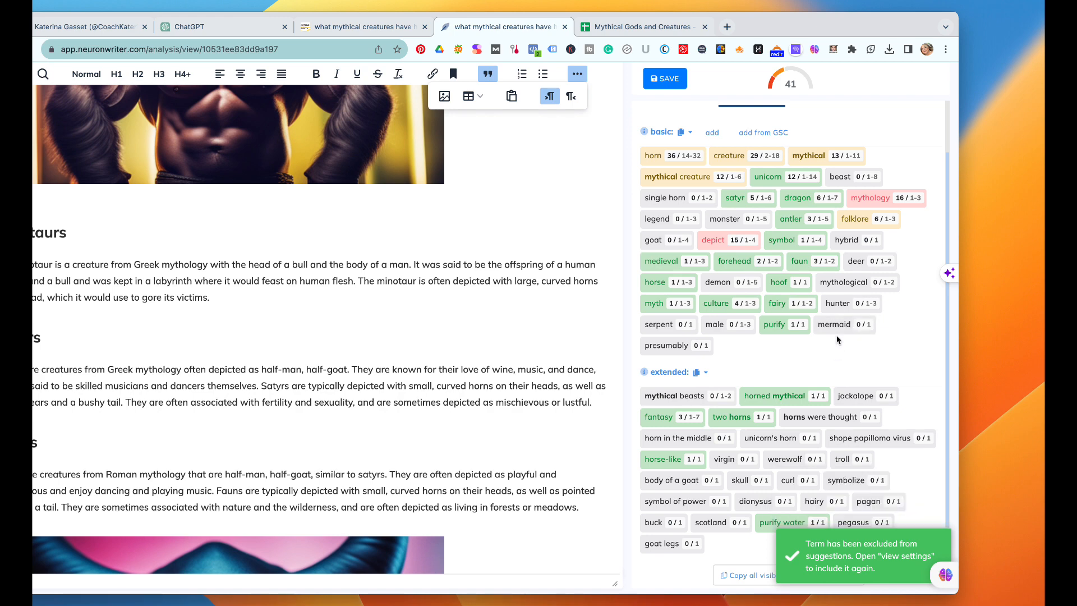
left_click(835, 326)
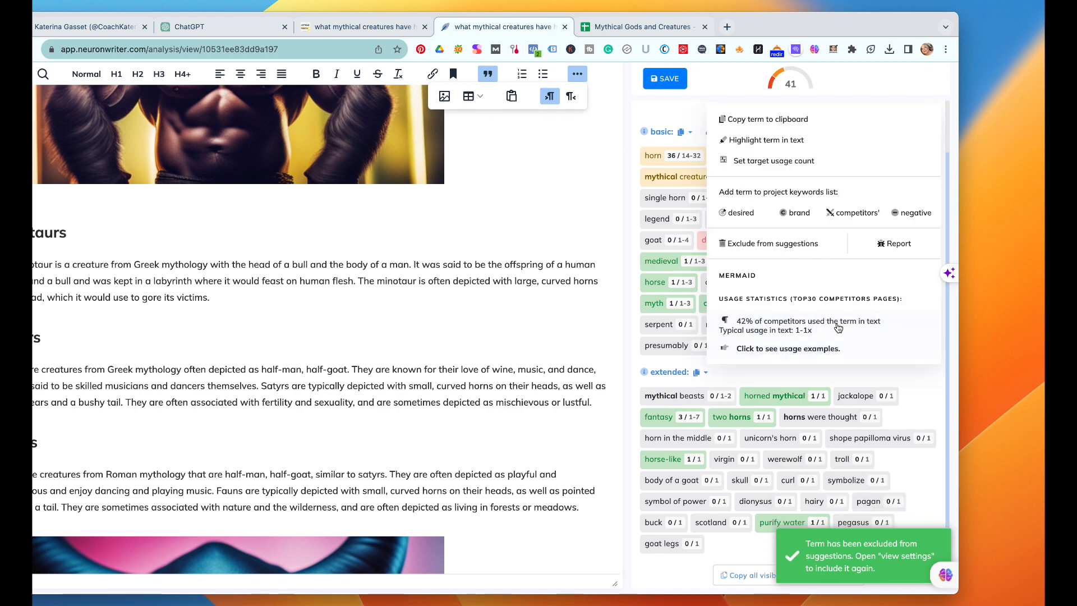
left_click(816, 241)
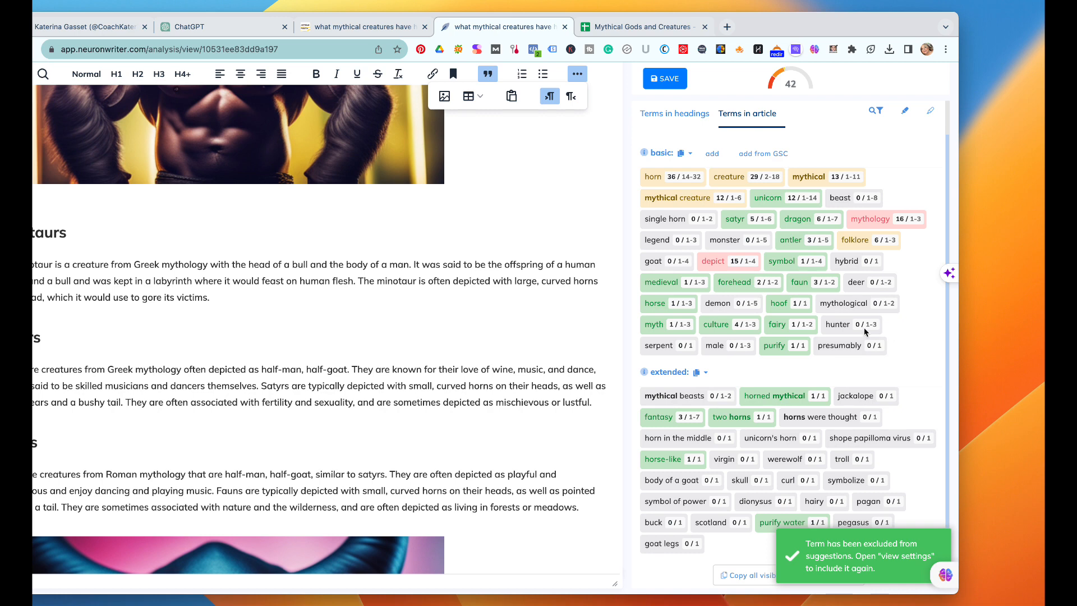
Step: Exclude the terms "hunter", "hybrid" and "presumably" from the basic term suggestions
left_click(838, 324)
left_click(792, 242)
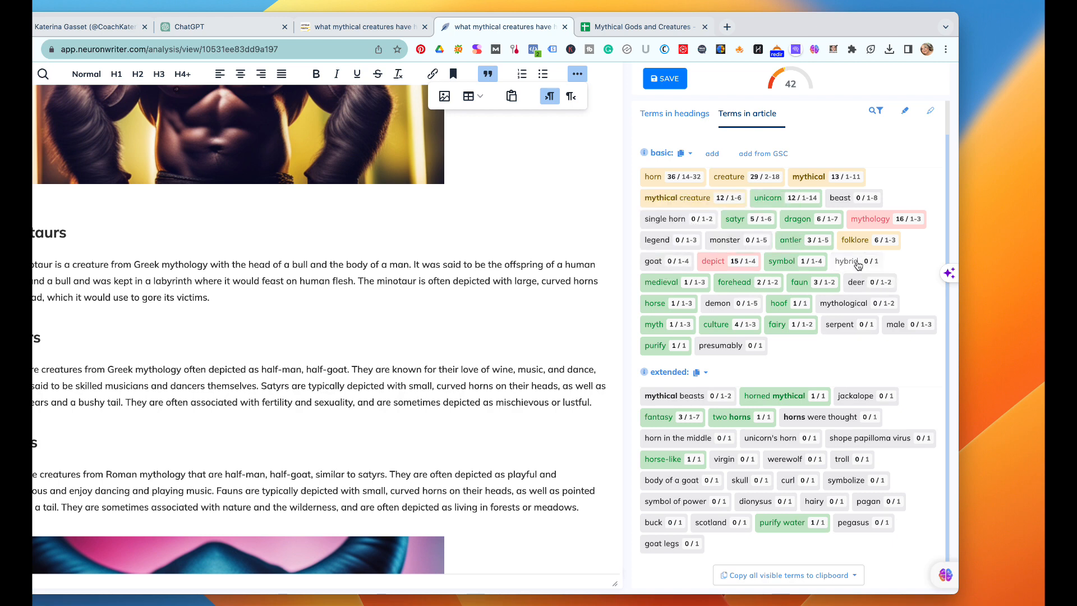
mouse_move(858, 265)
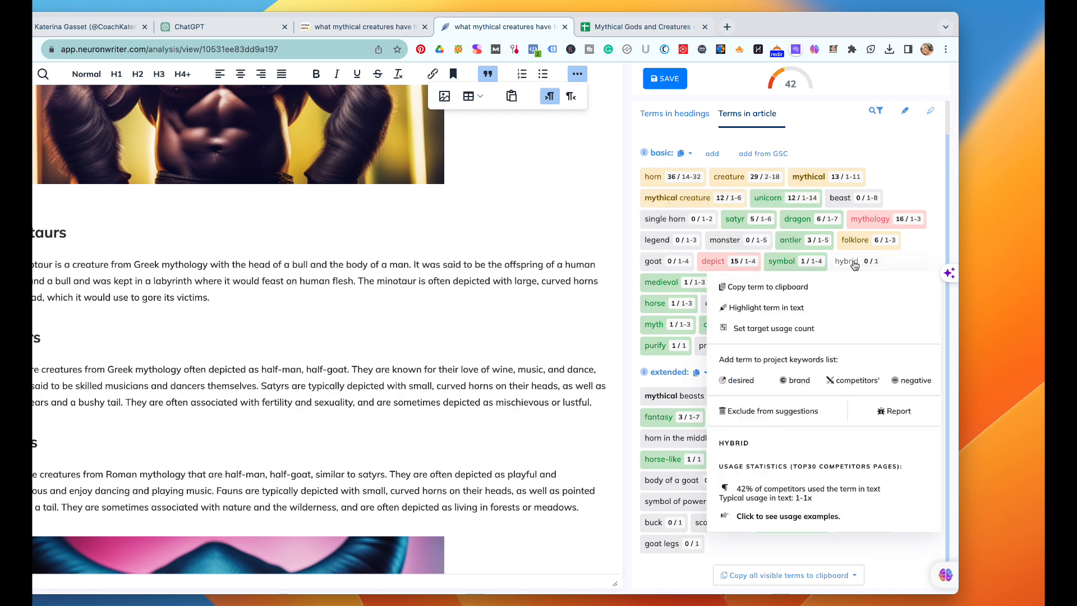
left_click(762, 414)
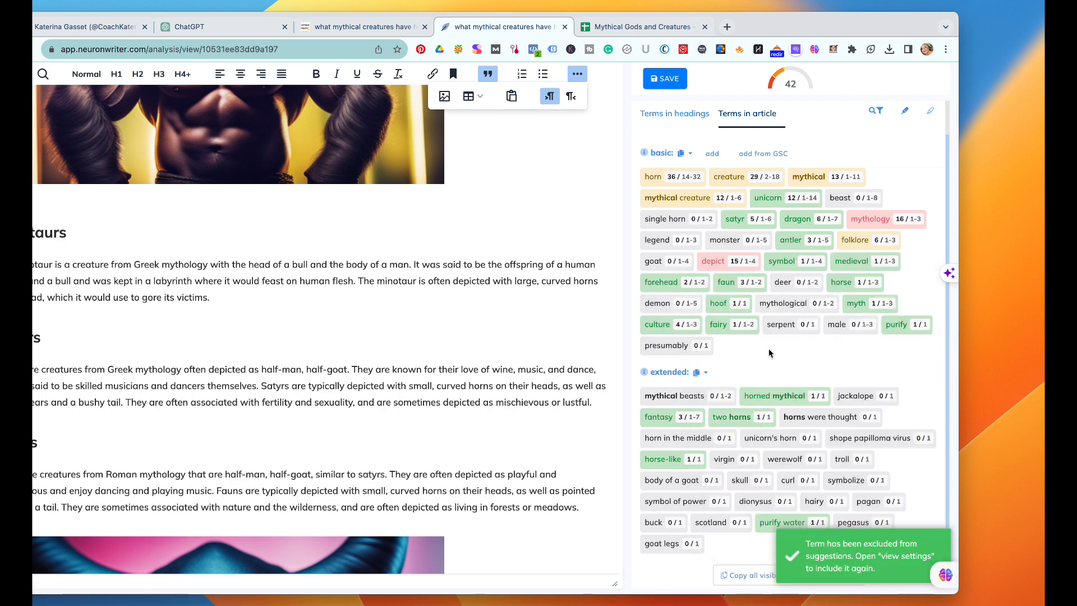
mouse_move(665, 348)
left_click(711, 247)
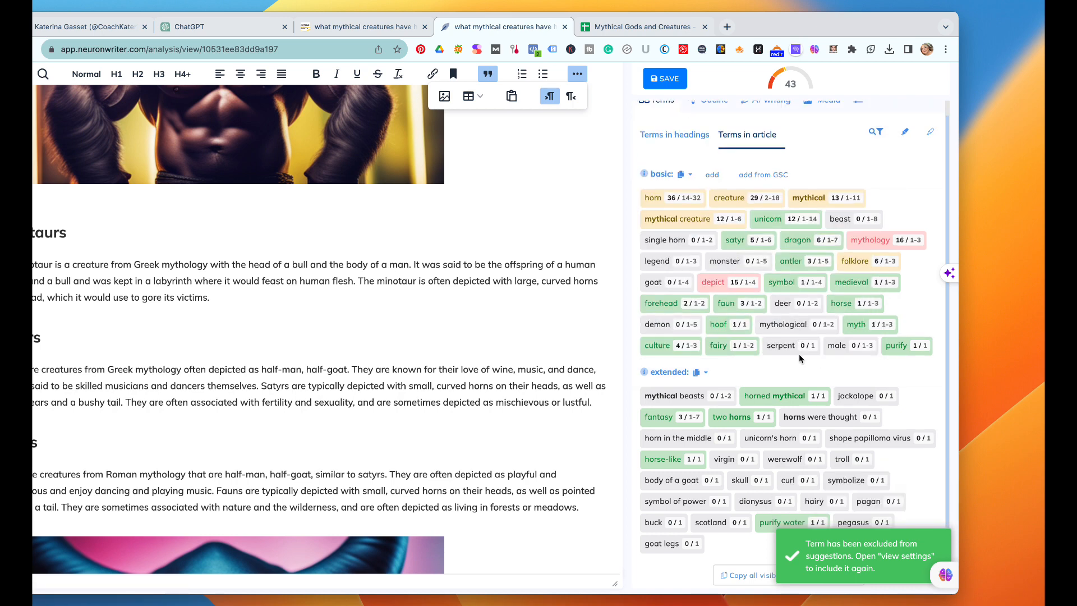
Step: Exclude the terms "serpent", "male", "deer" and "goat" from the basic term suggestions
mouse_move(790, 348)
left_click(766, 248)
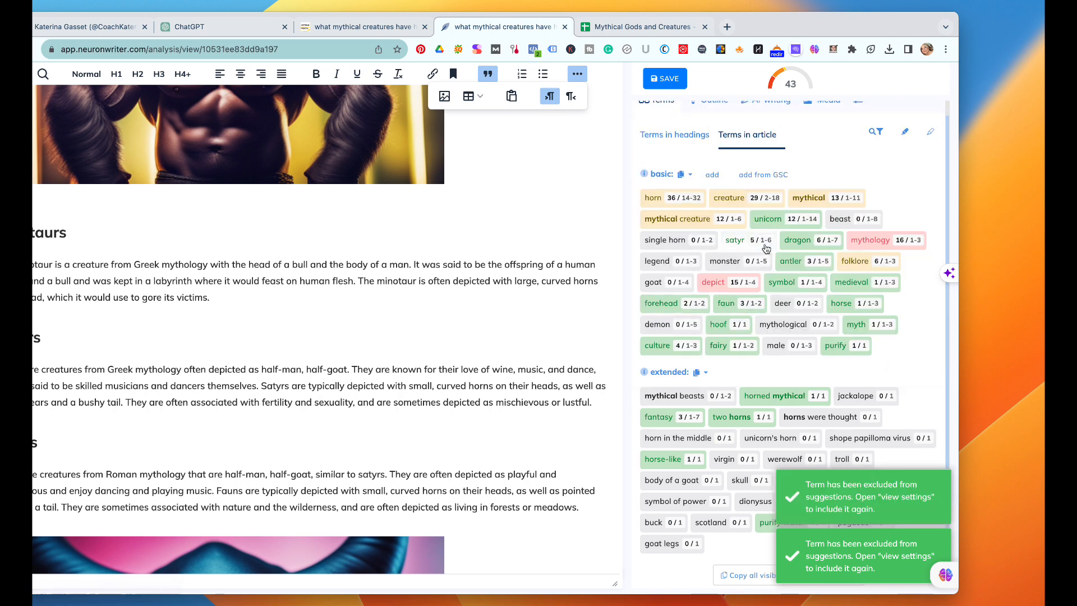
mouse_move(783, 348)
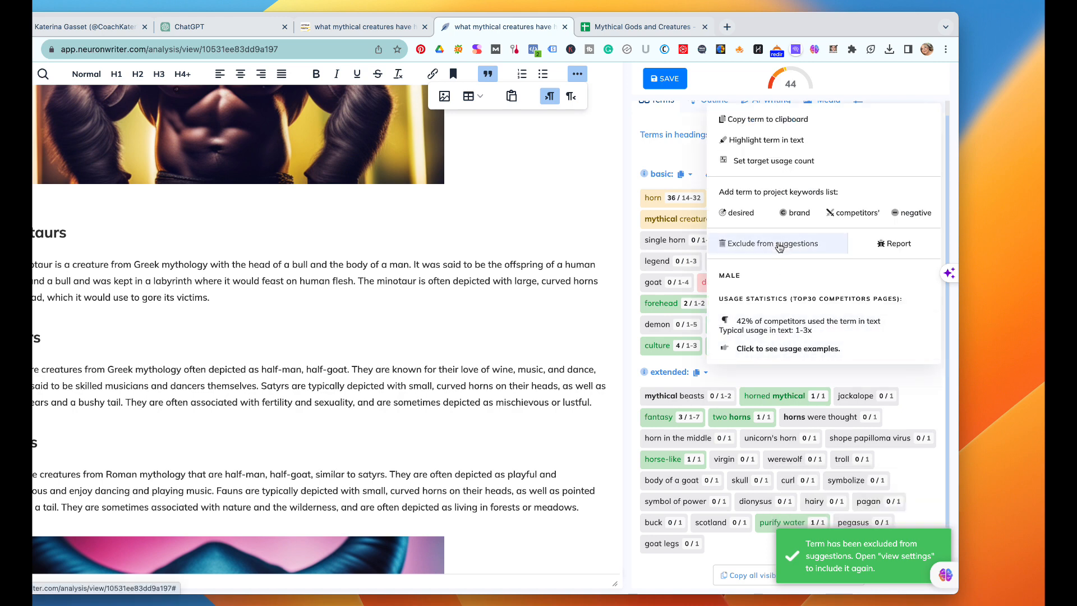
left_click(780, 243)
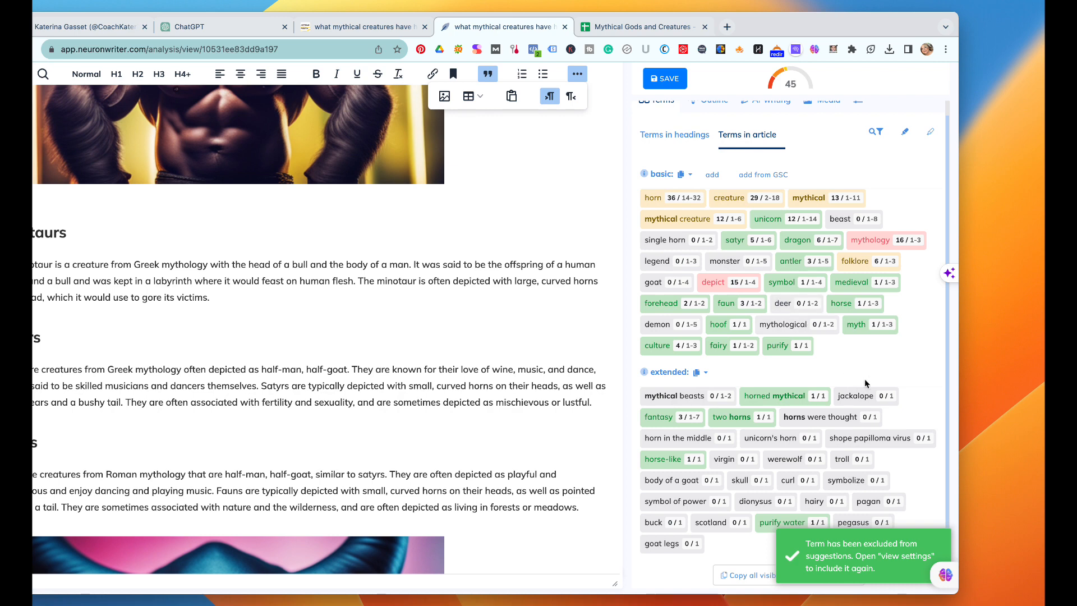
mouse_move(790, 304)
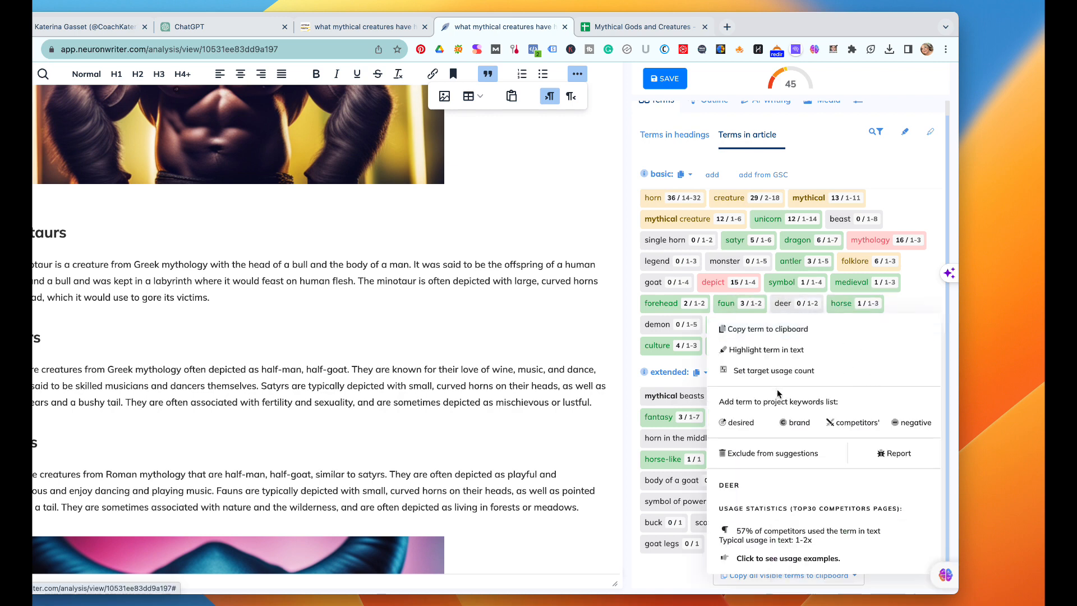
left_click(772, 452)
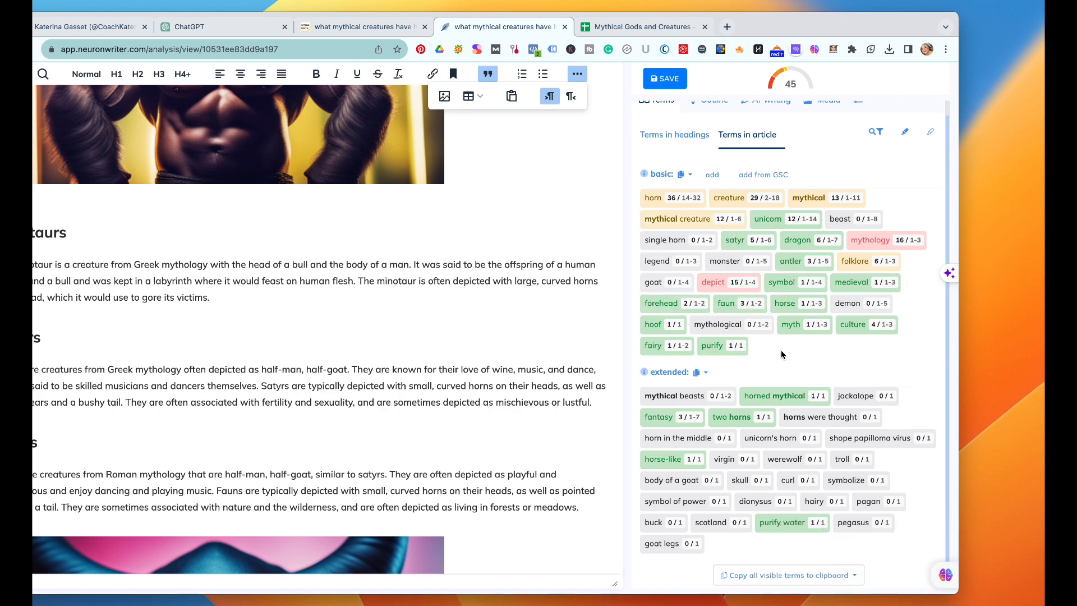
left_click(675, 285)
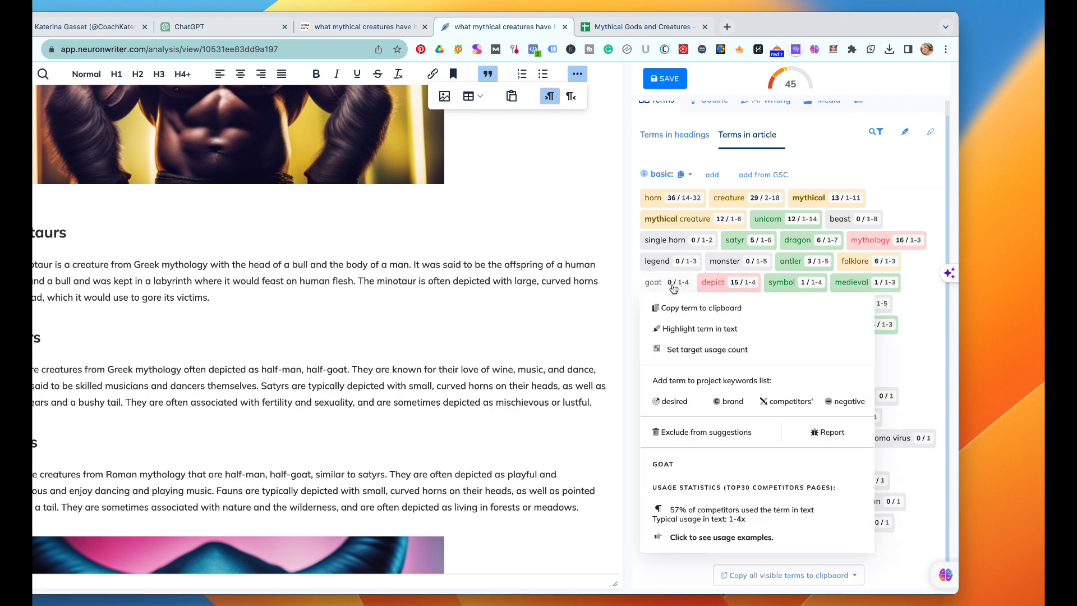
left_click(715, 433)
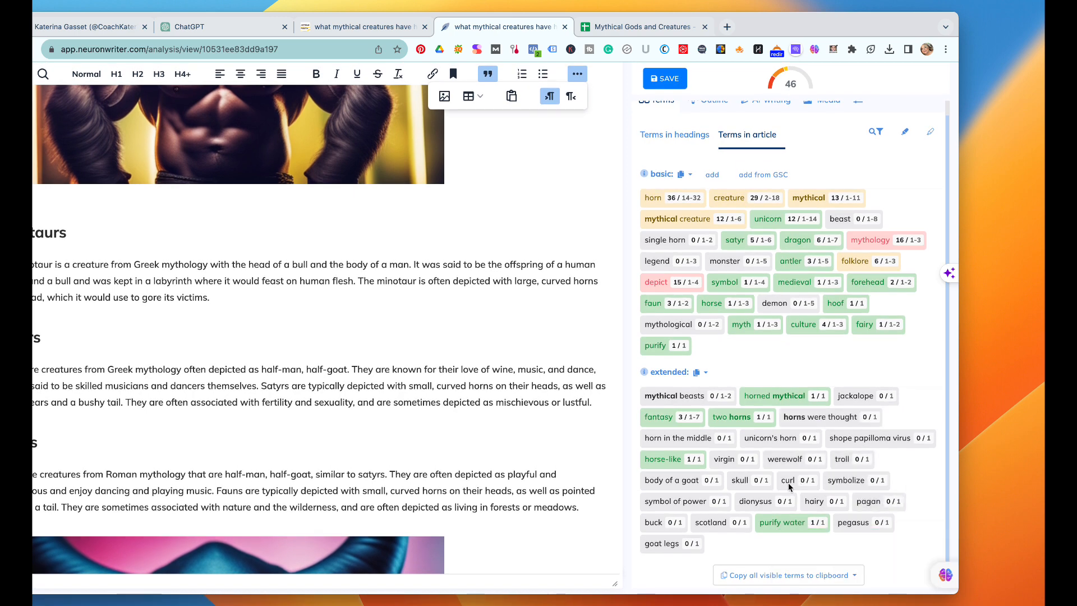
Step: Exclude the terms "skull", "symbol of power" and "curl" from the extended term suggestions
mouse_move(741, 484)
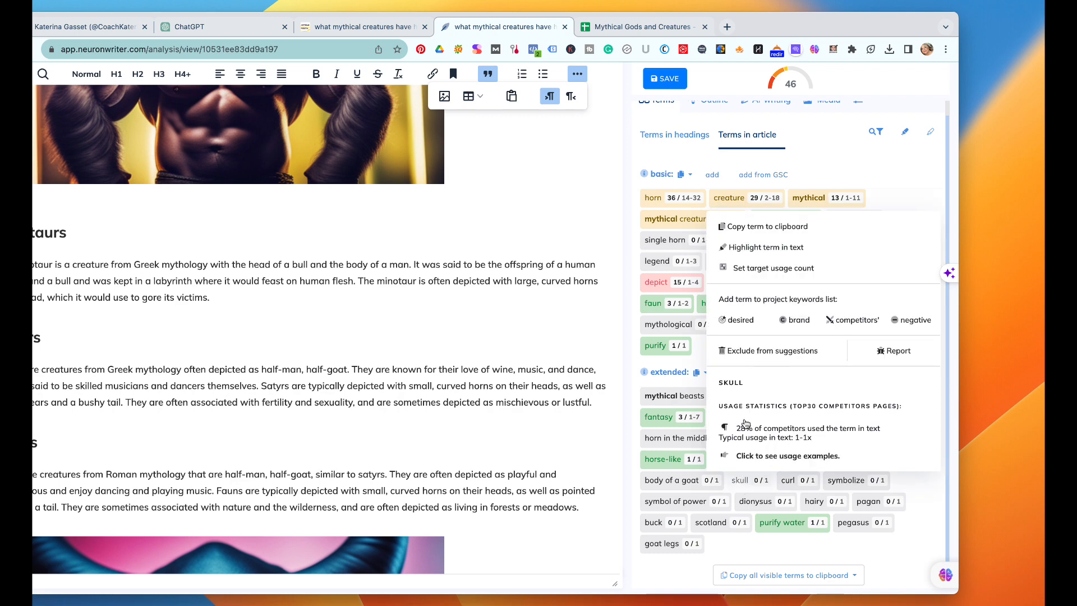
left_click(753, 351)
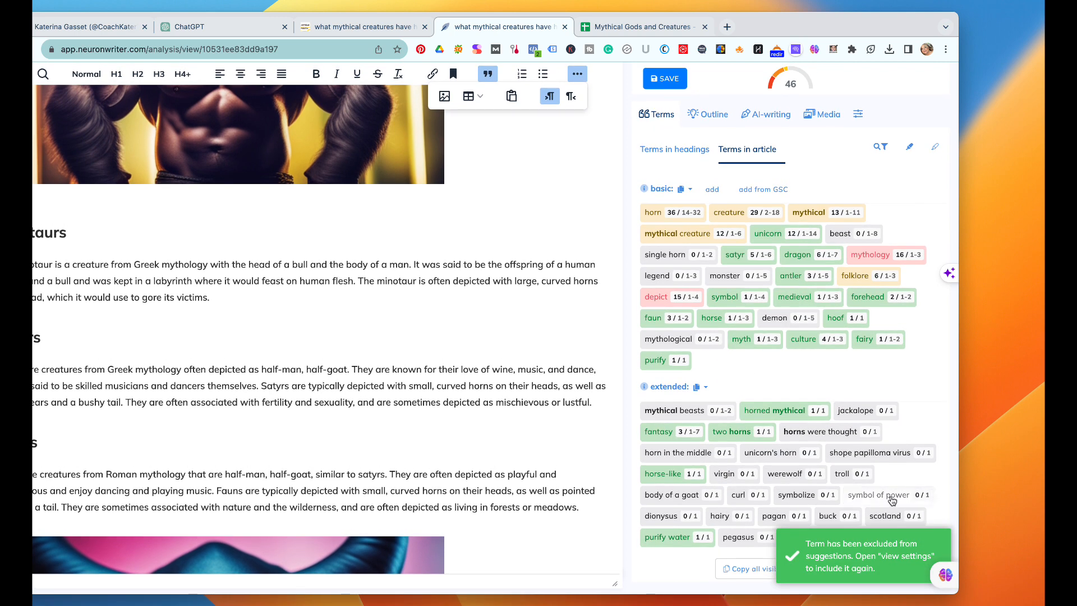
mouse_move(892, 500)
left_click(774, 364)
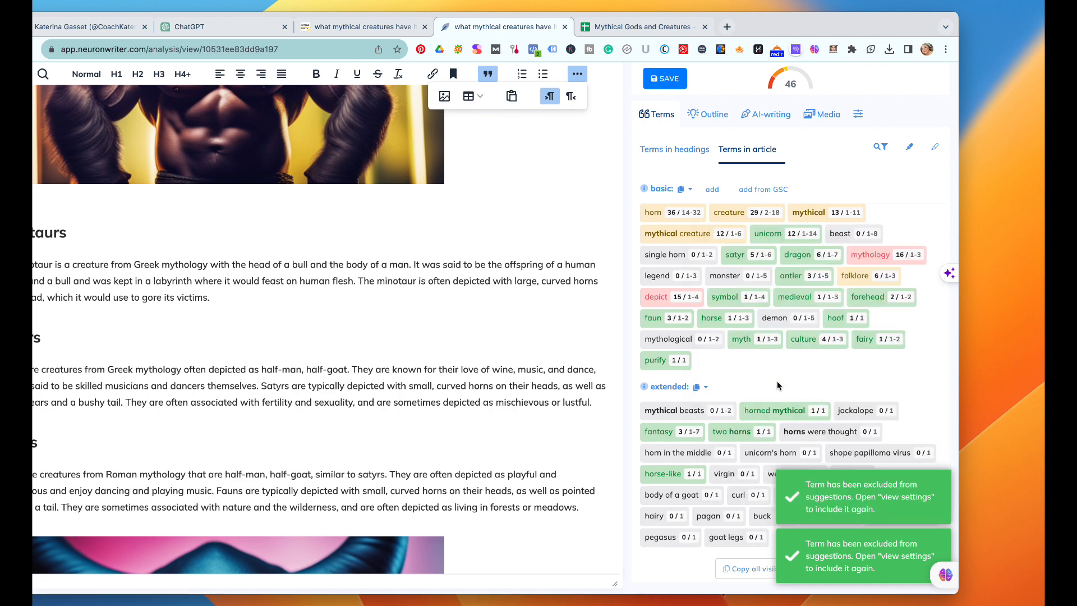
mouse_move(740, 484)
left_click(739, 365)
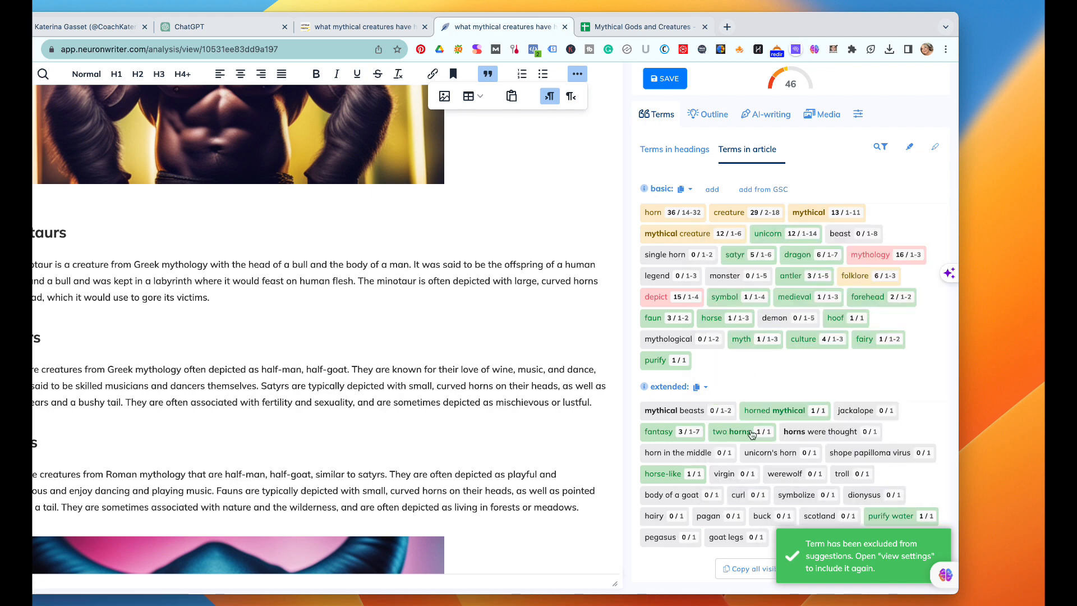
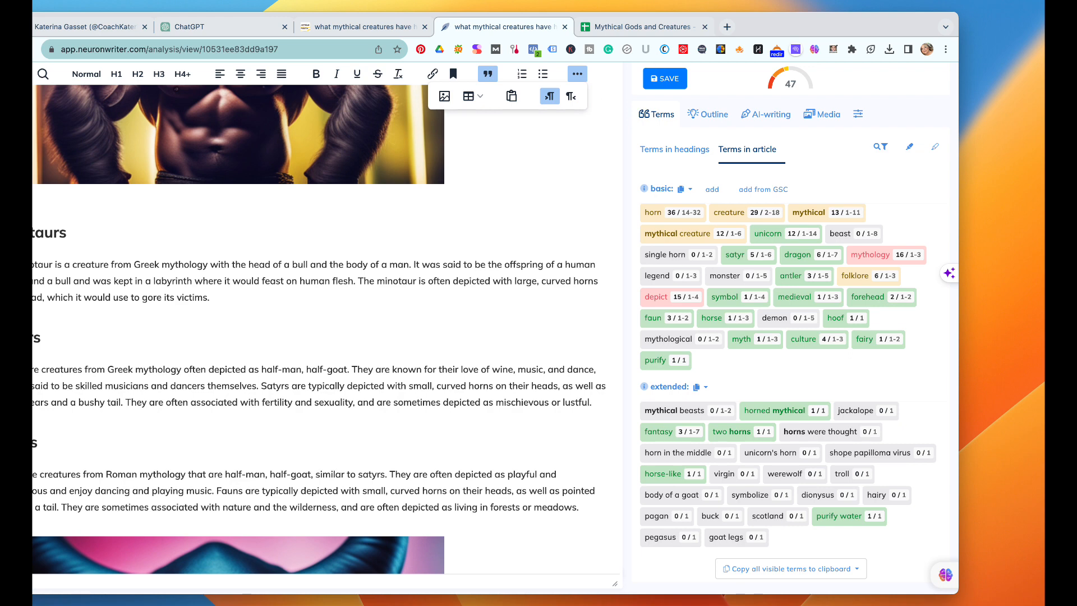
Step: Insert "who looks like a beast" after "The minotaur is a creature" in the opening sentence of the Minotaurs section
scroll(541, 167, "up", 1)
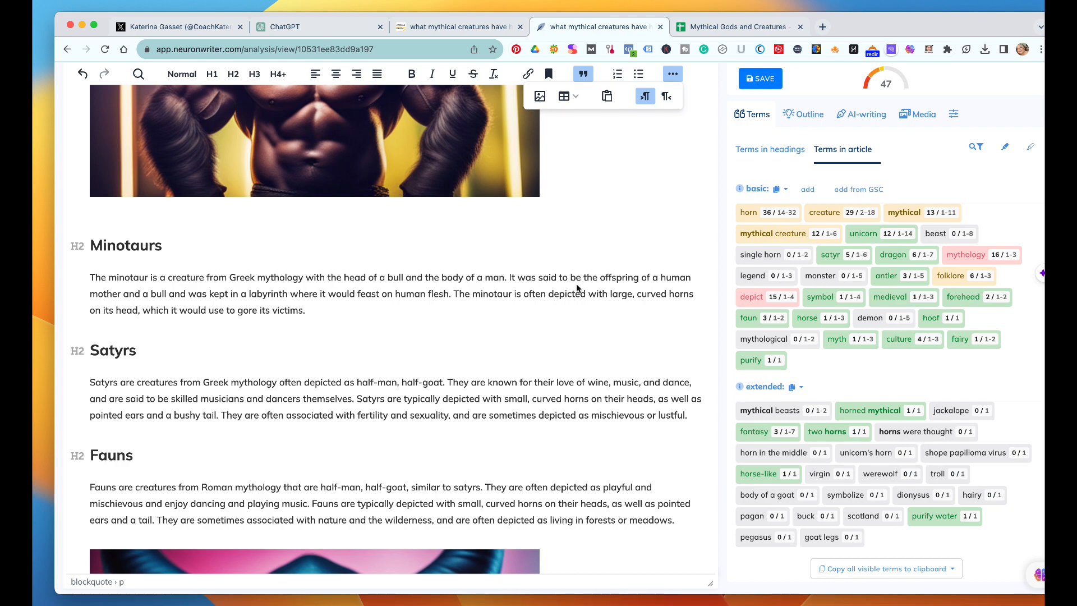
scroll(559, 338, "down", 7)
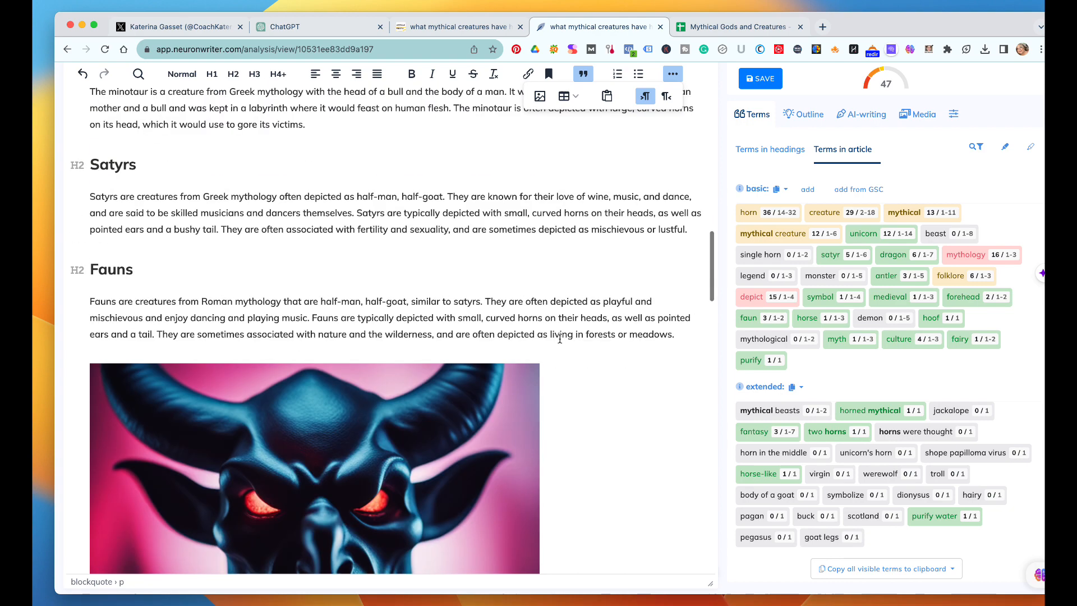
scroll(560, 338, "up", 8)
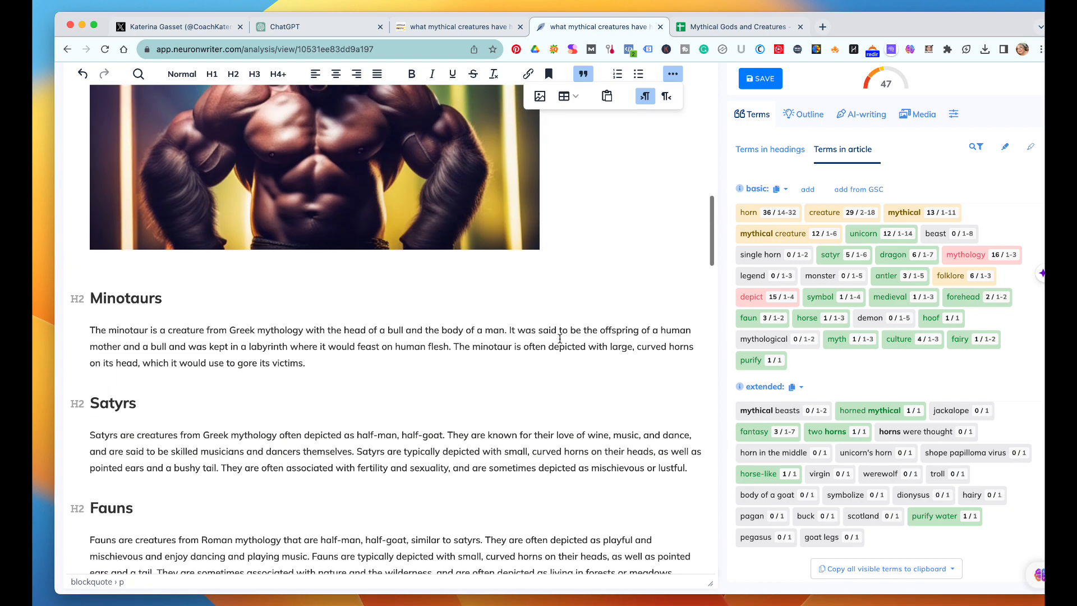
scroll(560, 338, "up", 5)
scroll(878, 342, "up", 2)
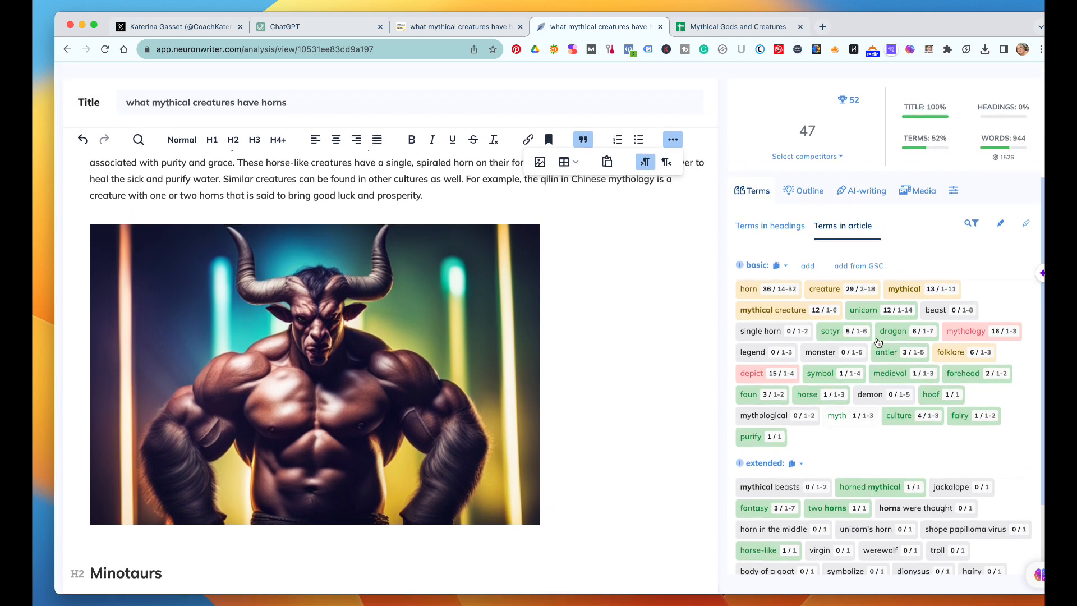
scroll(878, 342, "up", 2)
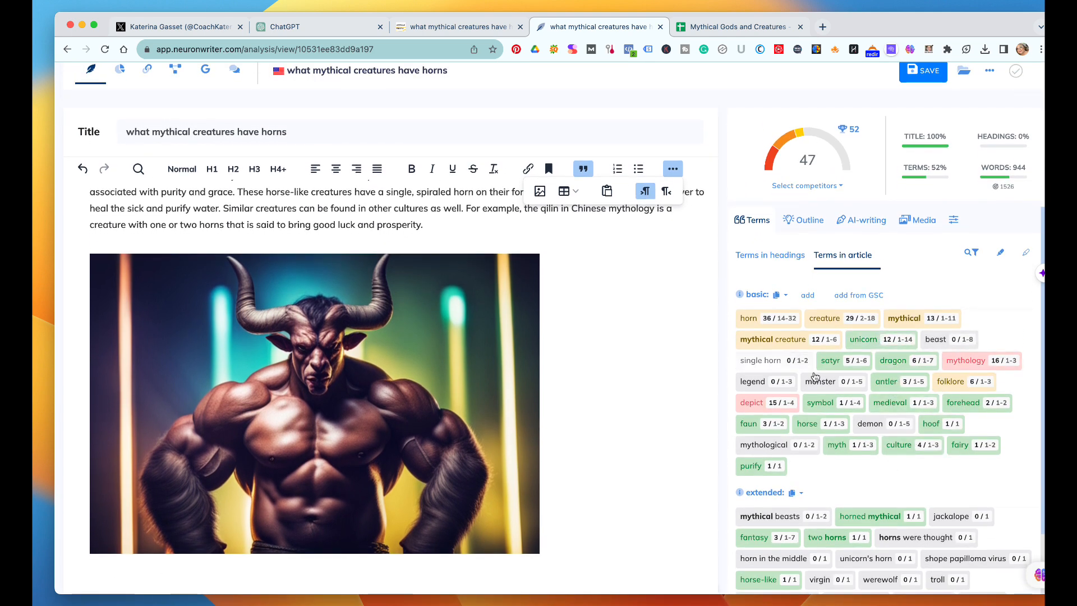
scroll(391, 400, "up", 3)
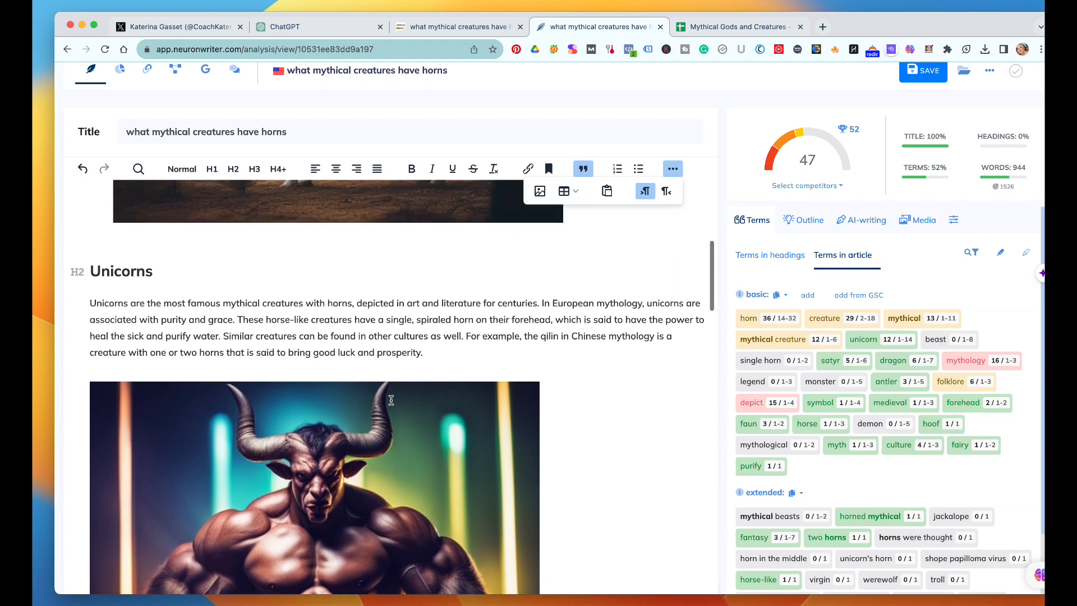
scroll(391, 400, "up", 5)
scroll(391, 400, "down", 12)
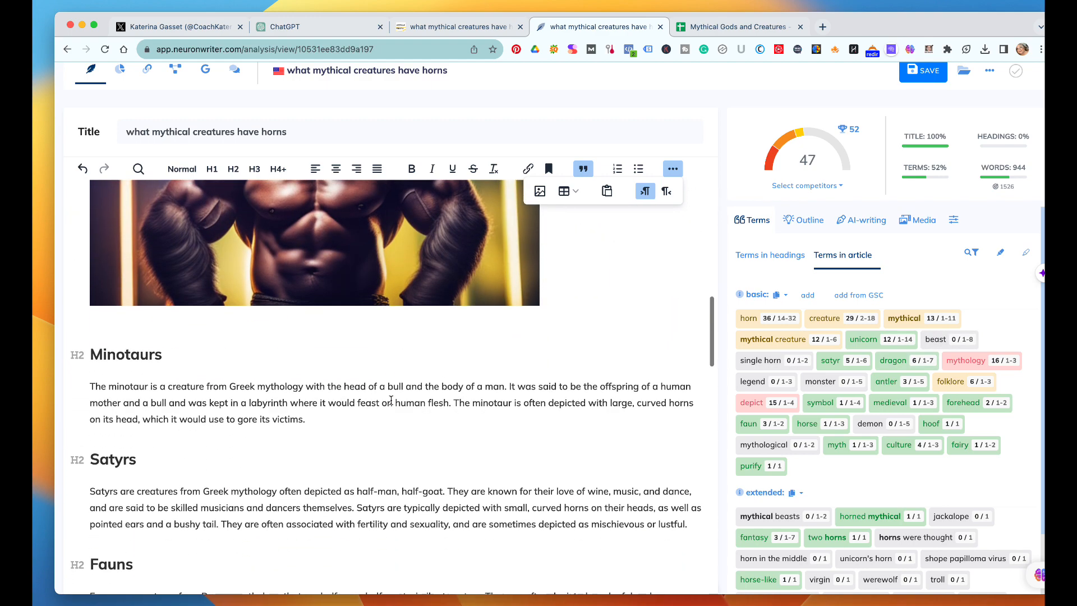
scroll(390, 400, "down", 3)
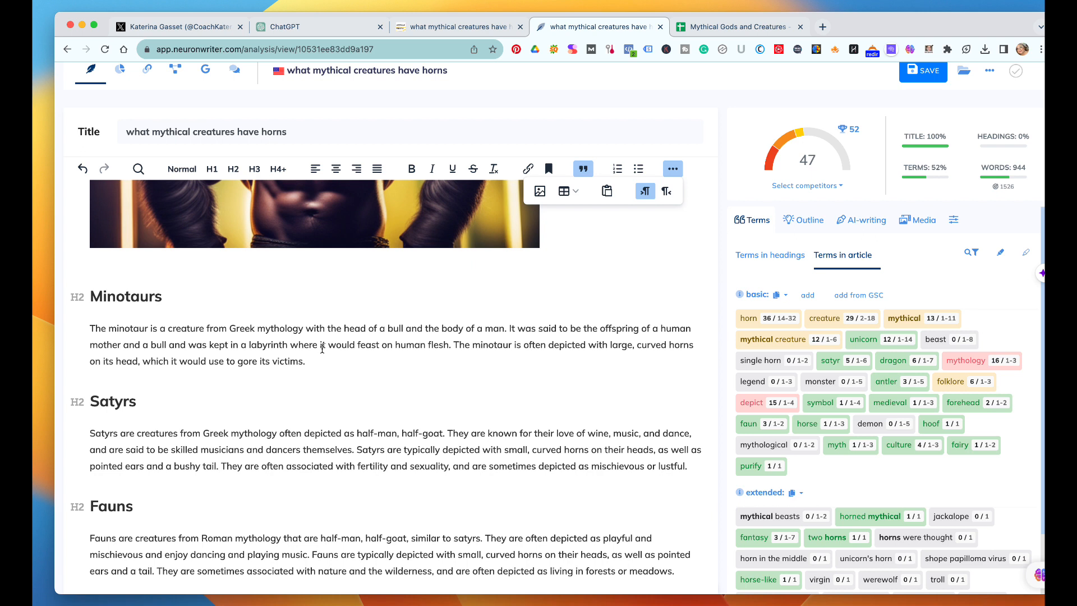
left_click(206, 329)
type("who look")
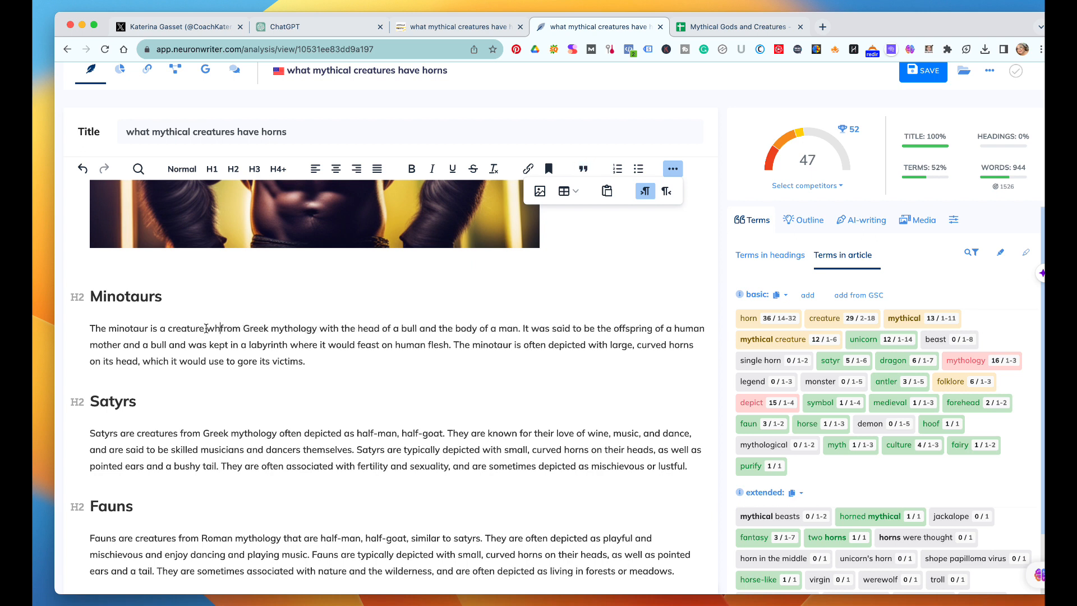
type("s like a vbe")
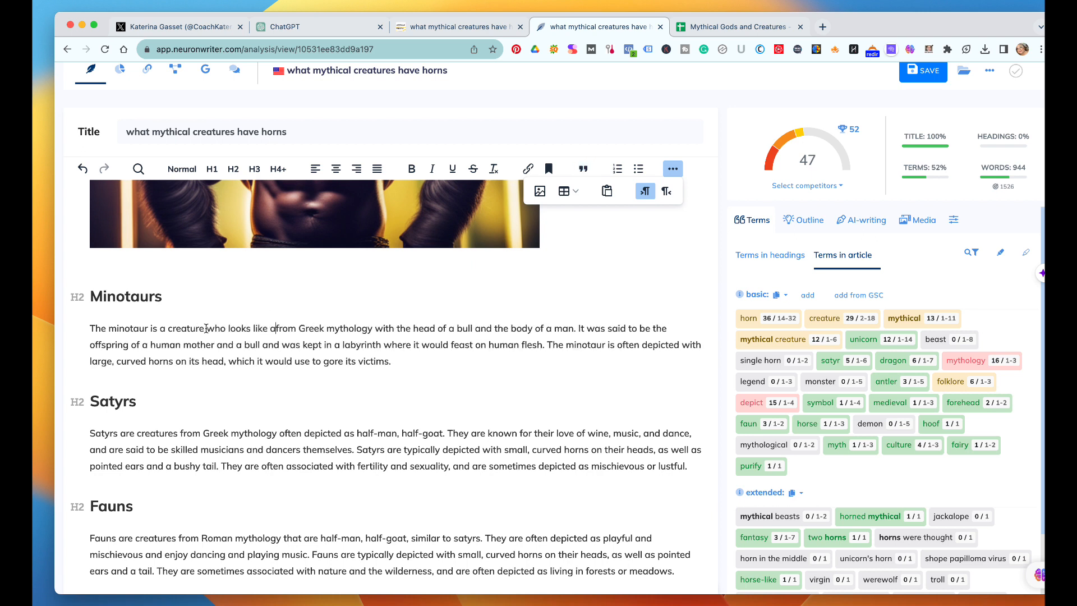
key("BackSpace")
key("BackSpace")
key("BackSpace")
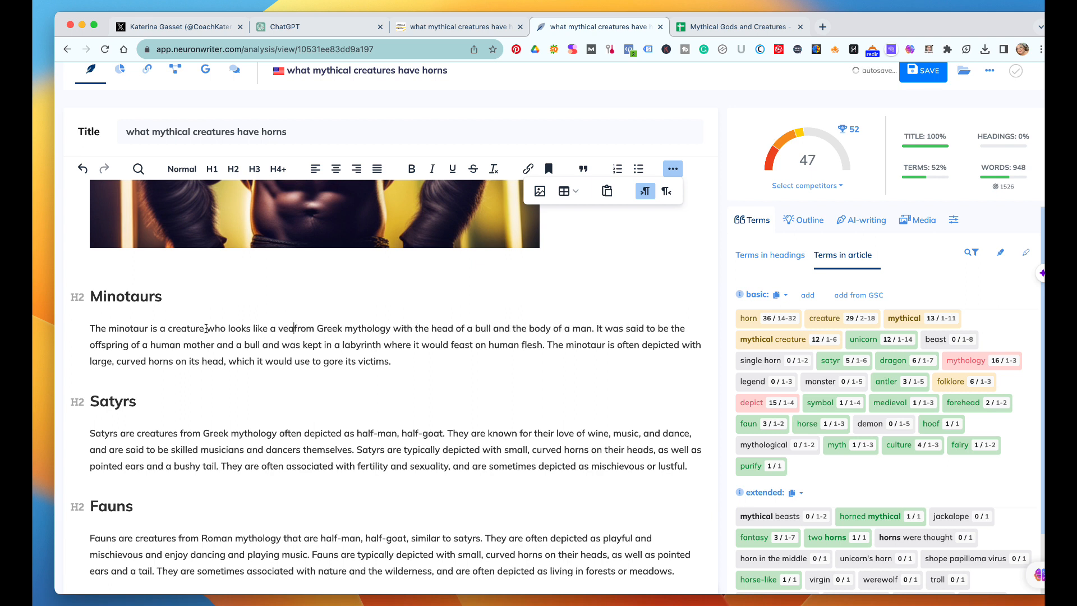
type("beast")
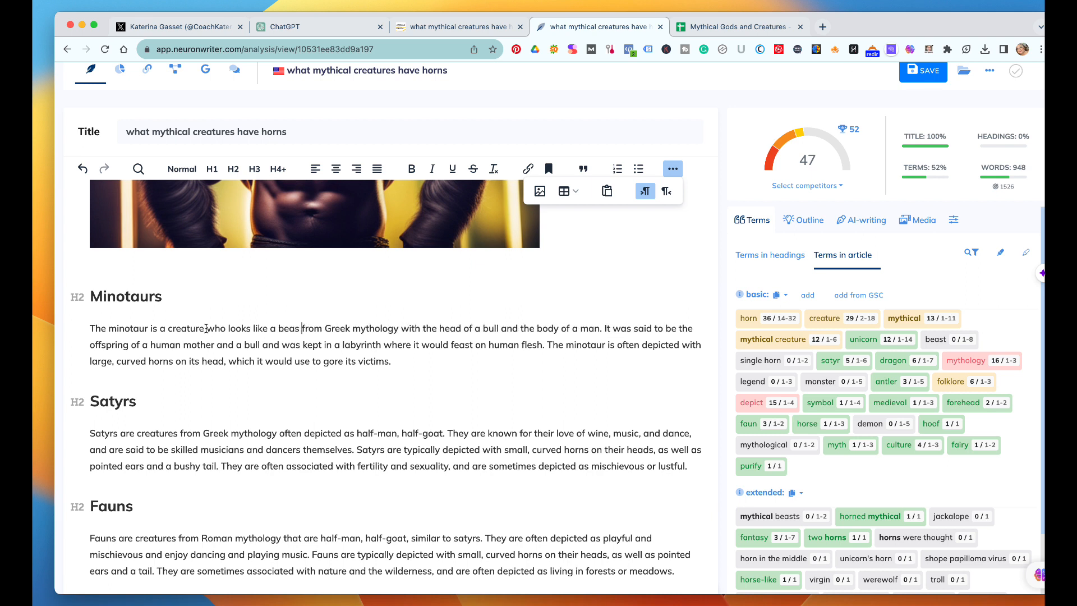
left_click(398, 380)
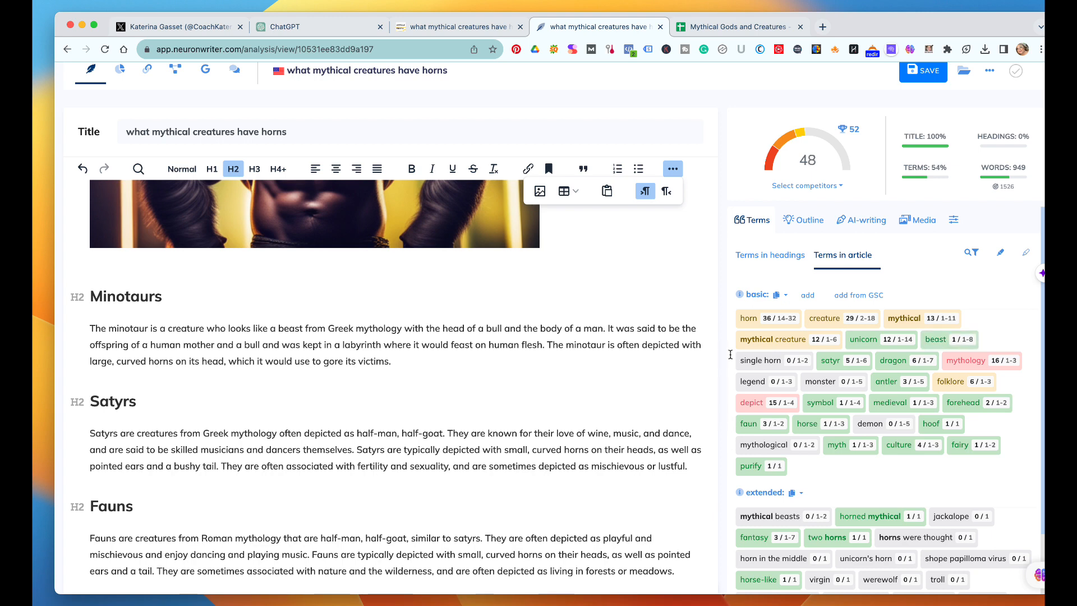
Step: Insert "mostly shown with a single horn" after "mythical creatures with horns," in the opening sentence of the Unicorns section
scroll(592, 380, "down", 15)
scroll(591, 379, "up", 5)
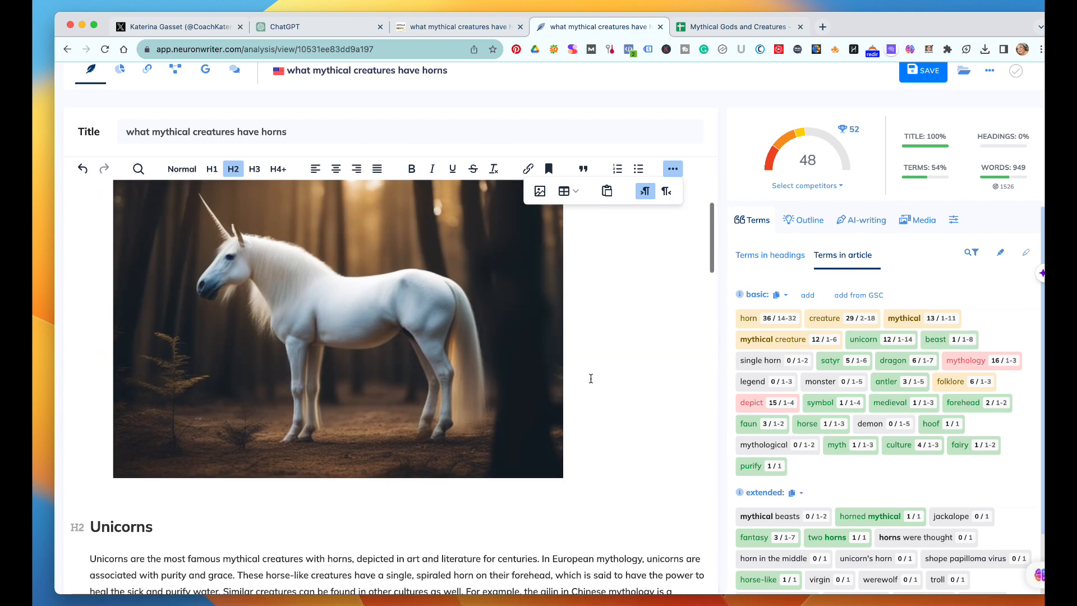
scroll(591, 379, "up", 5)
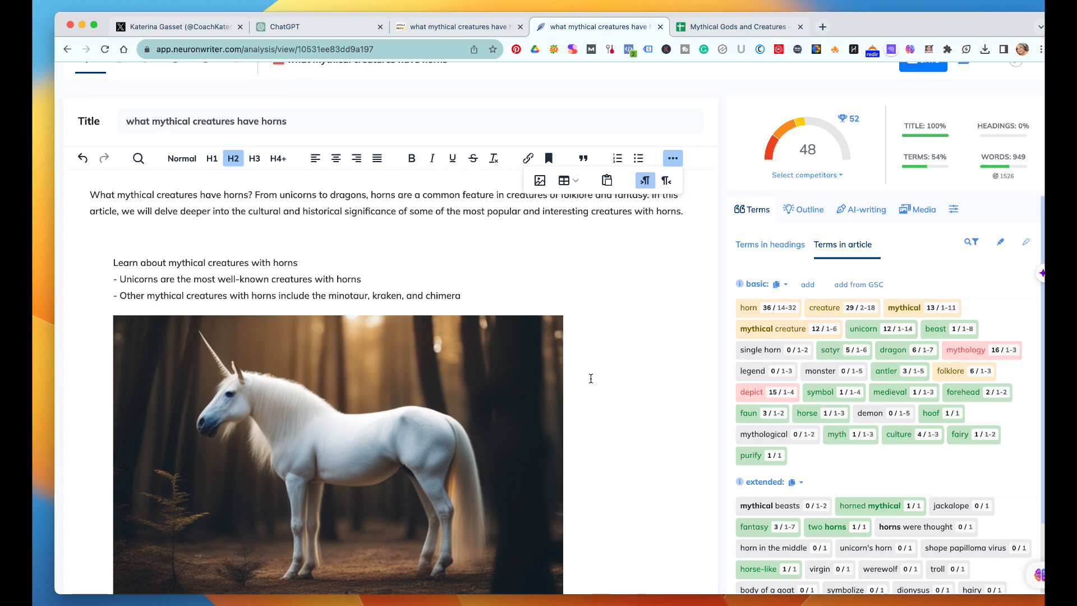
scroll(591, 379, "down", 1)
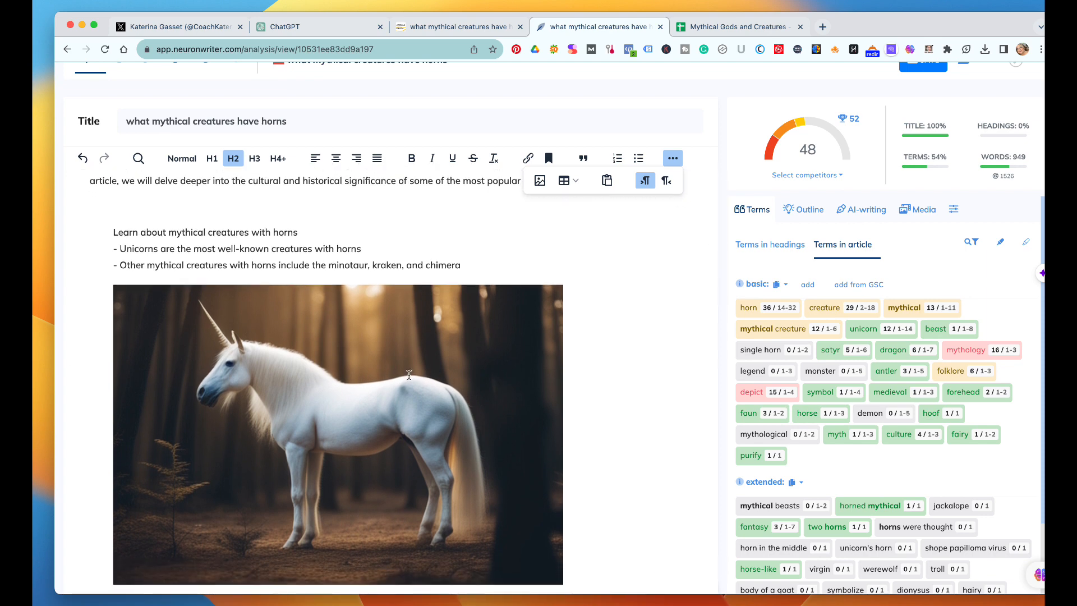
scroll(409, 375, "down", 1)
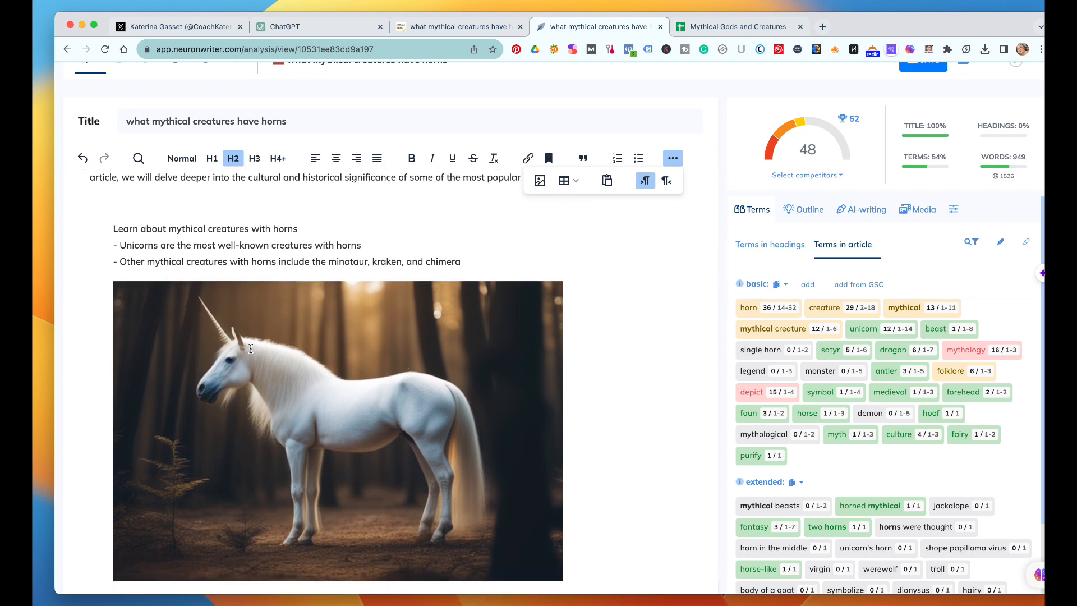
scroll(250, 349, "down", 7)
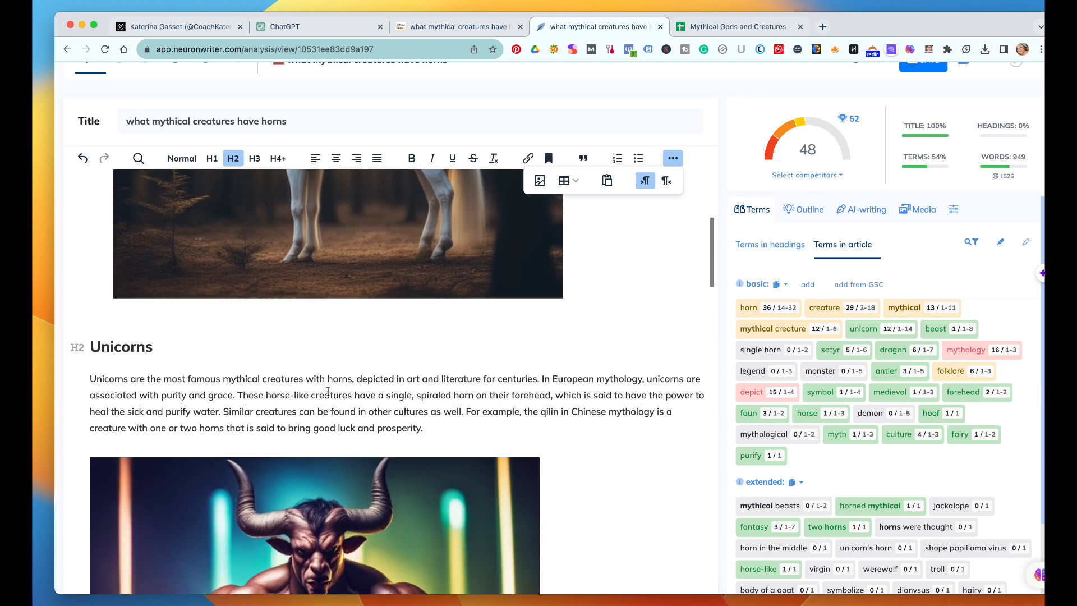
left_click(352, 380)
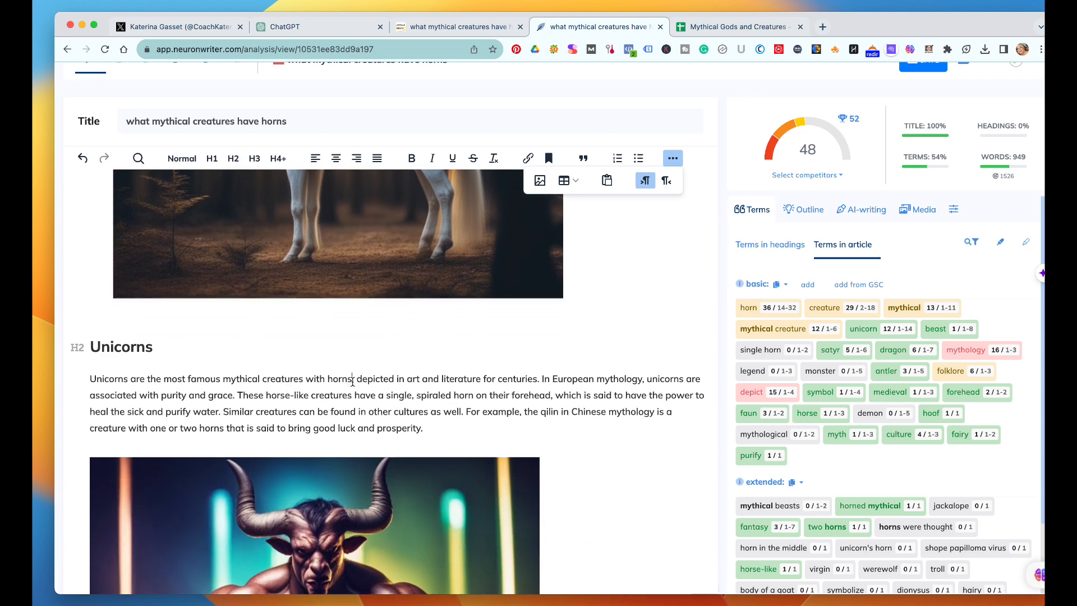
type("no")
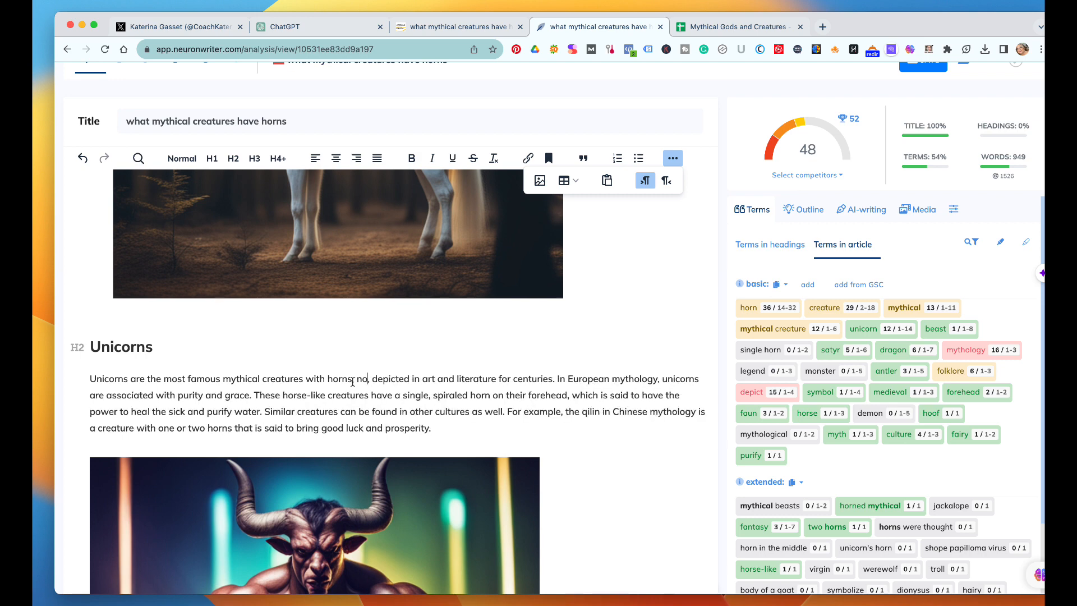
key("BackSpace")
key("BackSpace")
type("most")
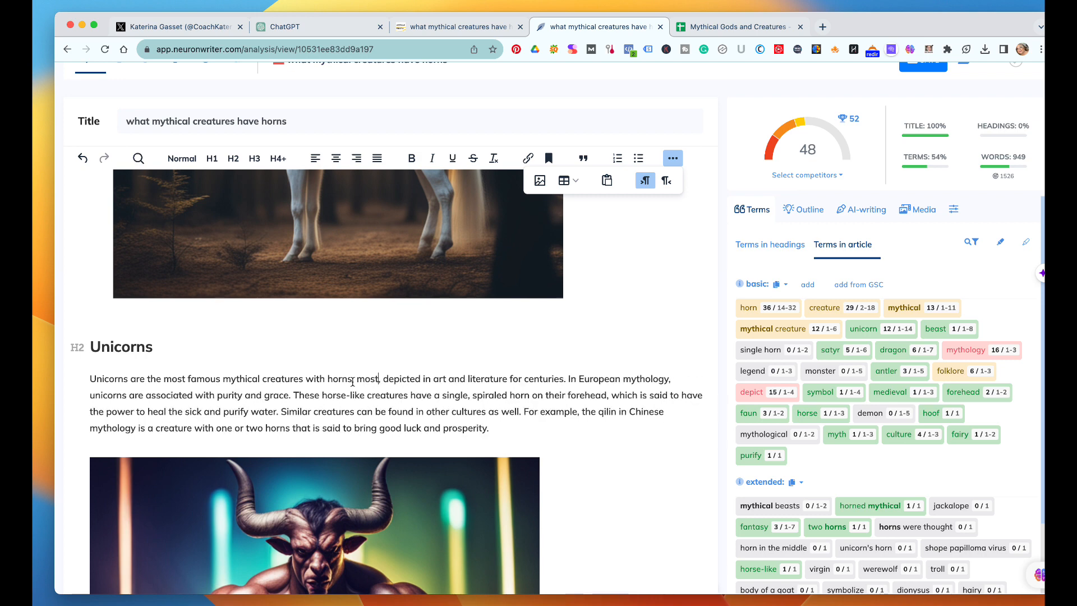
type("ly shown with ")
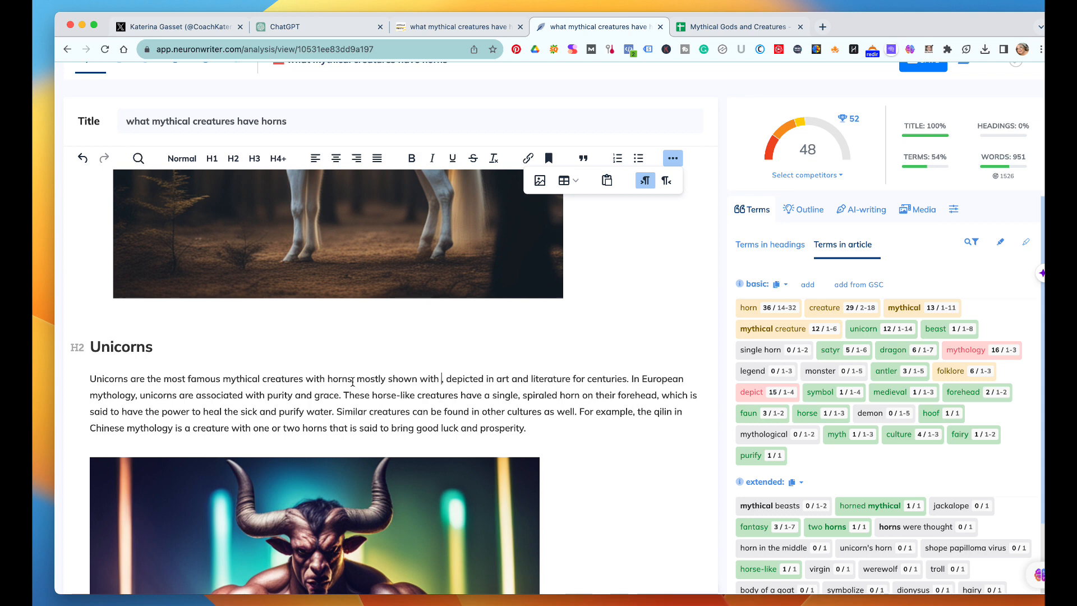
type("a single horn")
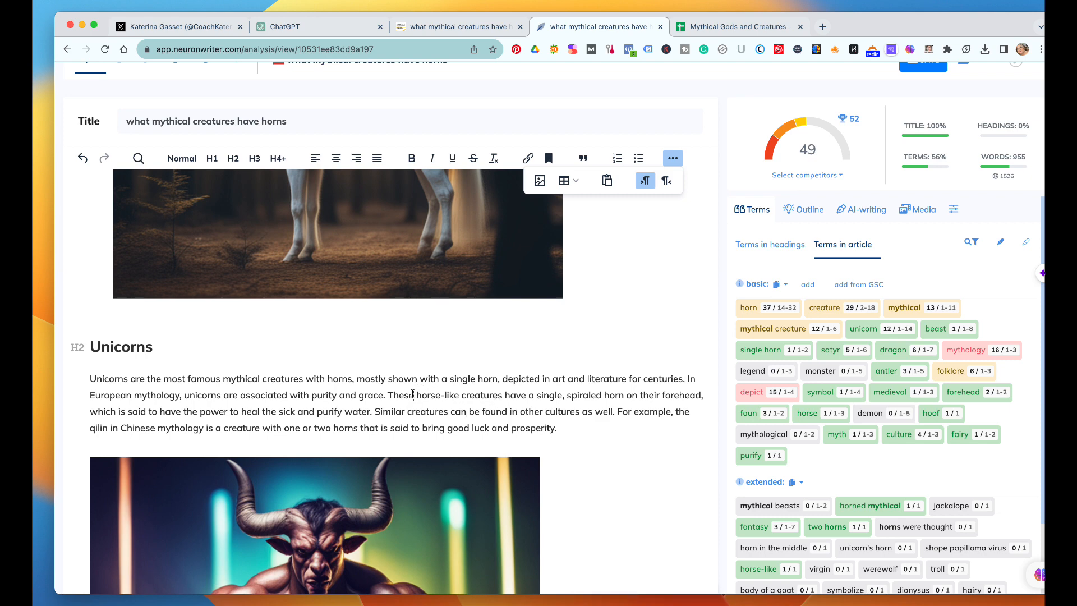
Step: Replace "These" with "Legend has it that" before "horse-like creatures" in the Unicorns paragraph
key("BackSpace")
key("BackSpace")
key("BackSpace")
key("BackSpace")
key("BackSpace")
type("Leg")
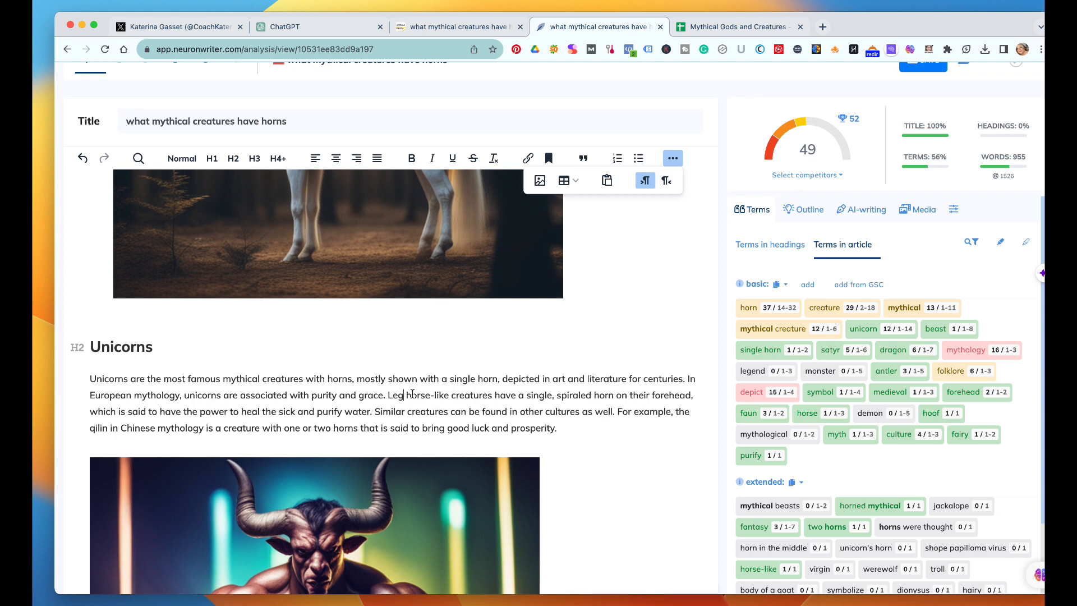
type("end has it")
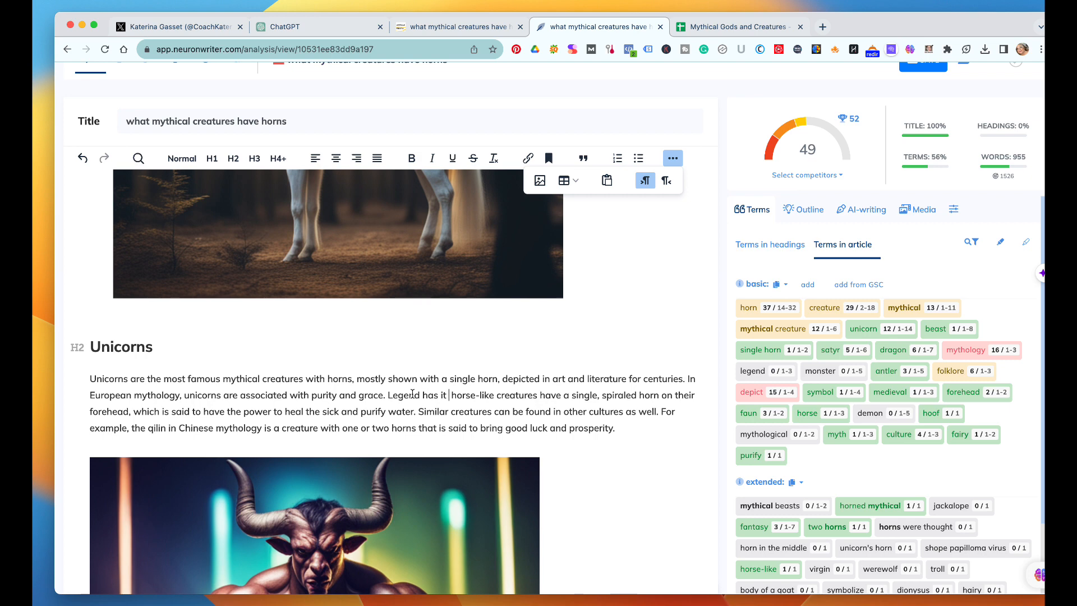
type(" that")
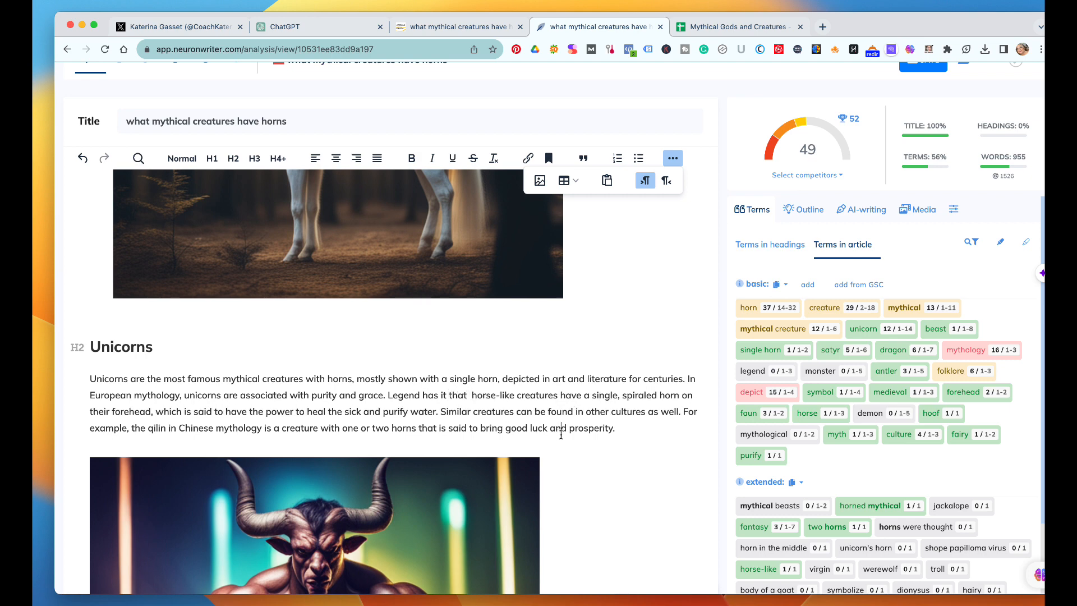
left_click(668, 425)
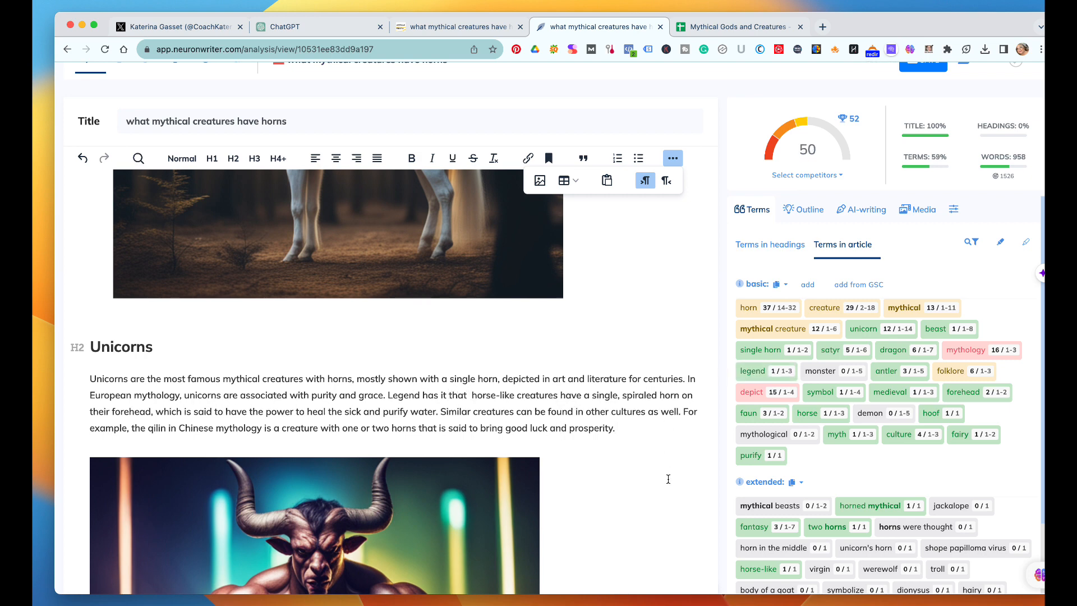
Step: Insert "that look like monsters," after "devils" in the opening sentence of the Devils section
scroll(668, 478, "down", 5)
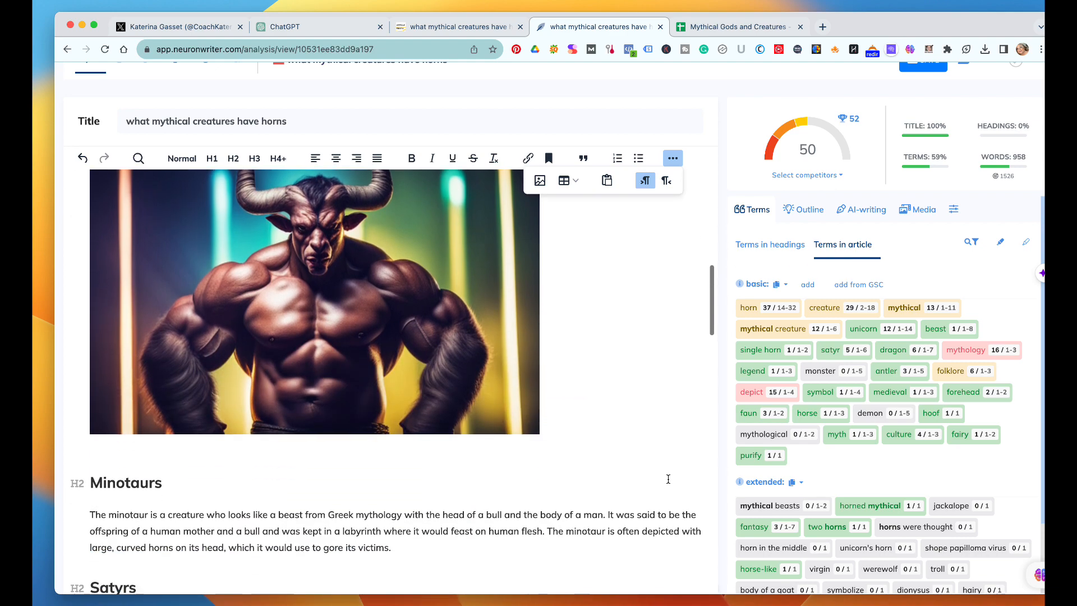
scroll(668, 479, "down", 5)
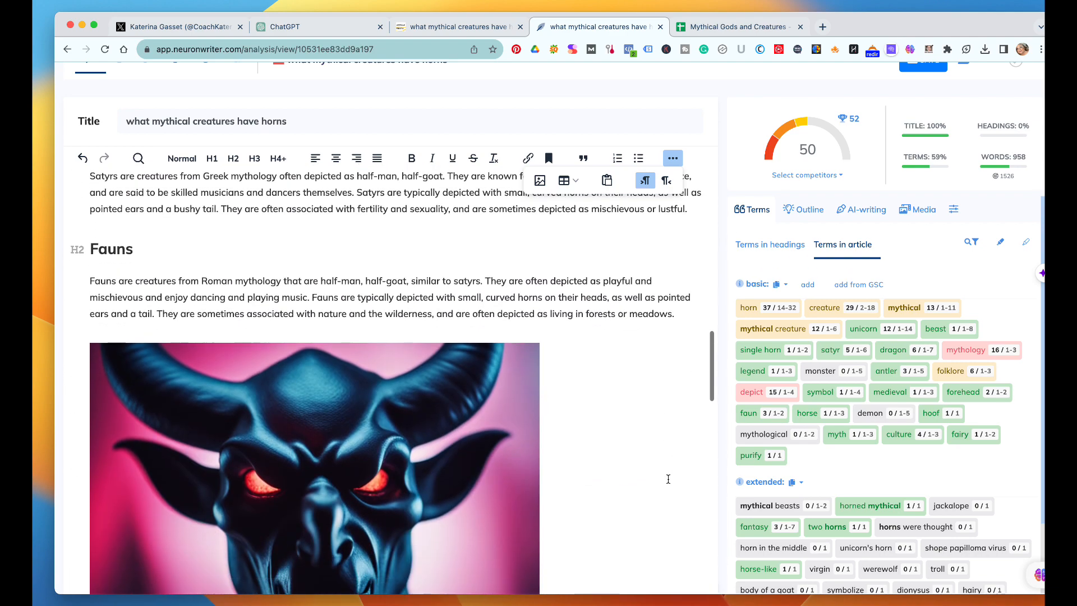
scroll(668, 479, "down", 5)
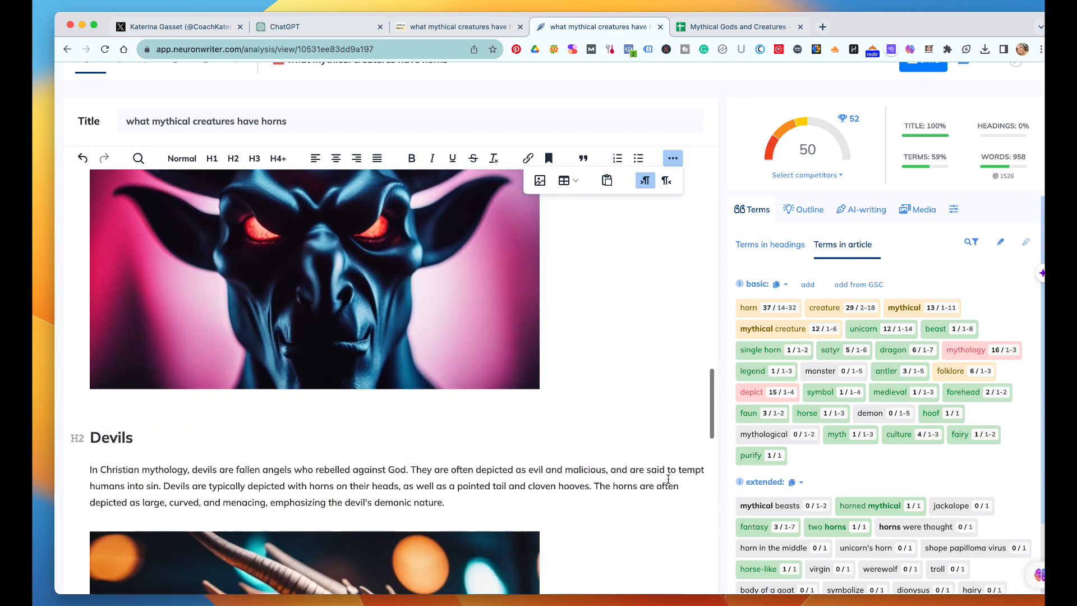
scroll(668, 478, "down", 1)
scroll(668, 478, "up", 1)
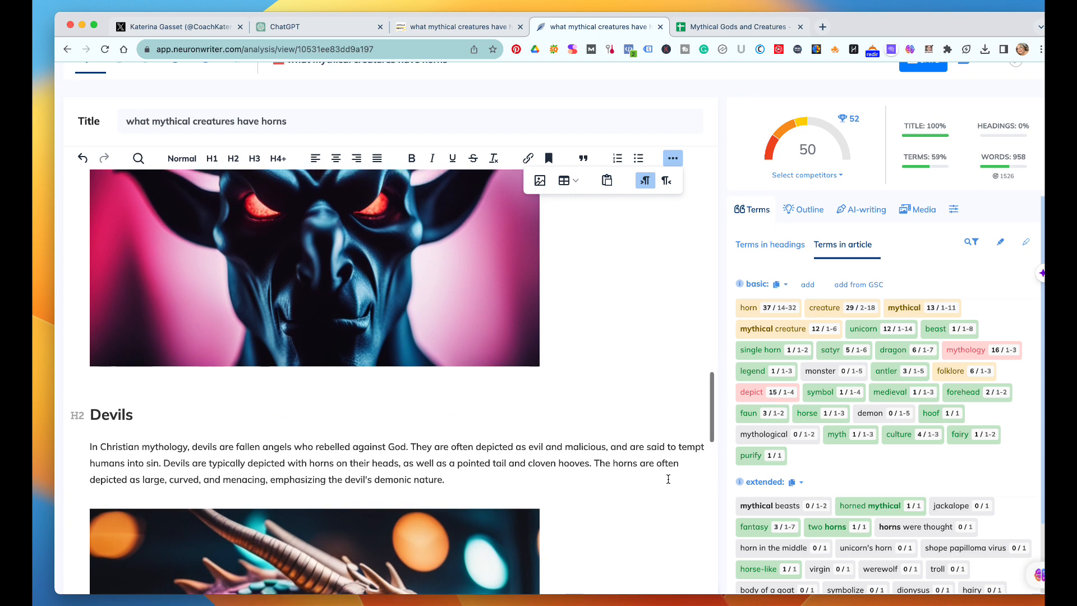
left_click(217, 445)
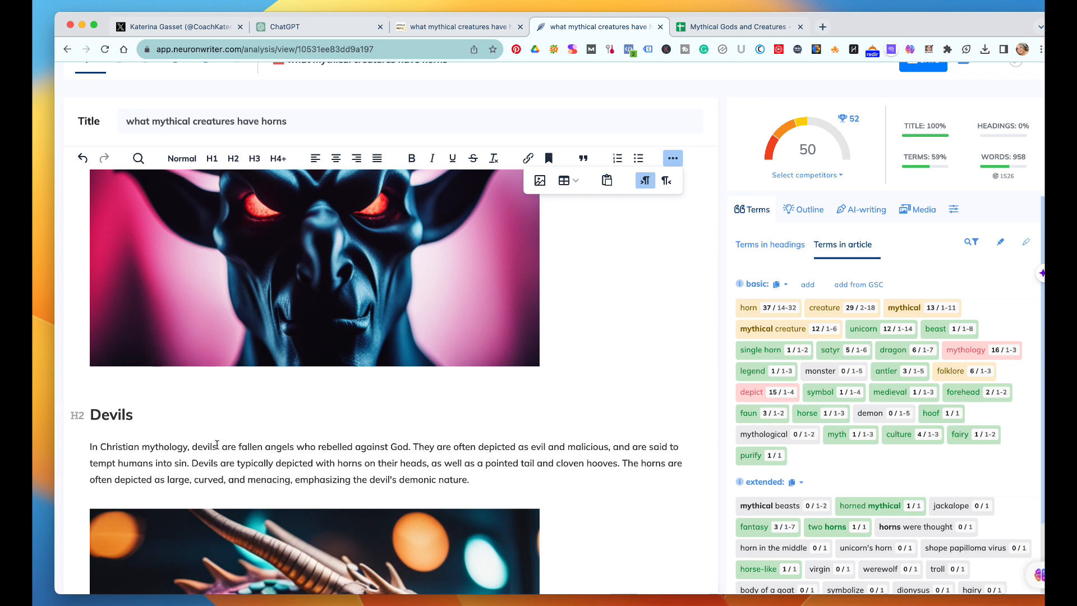
type("that ")
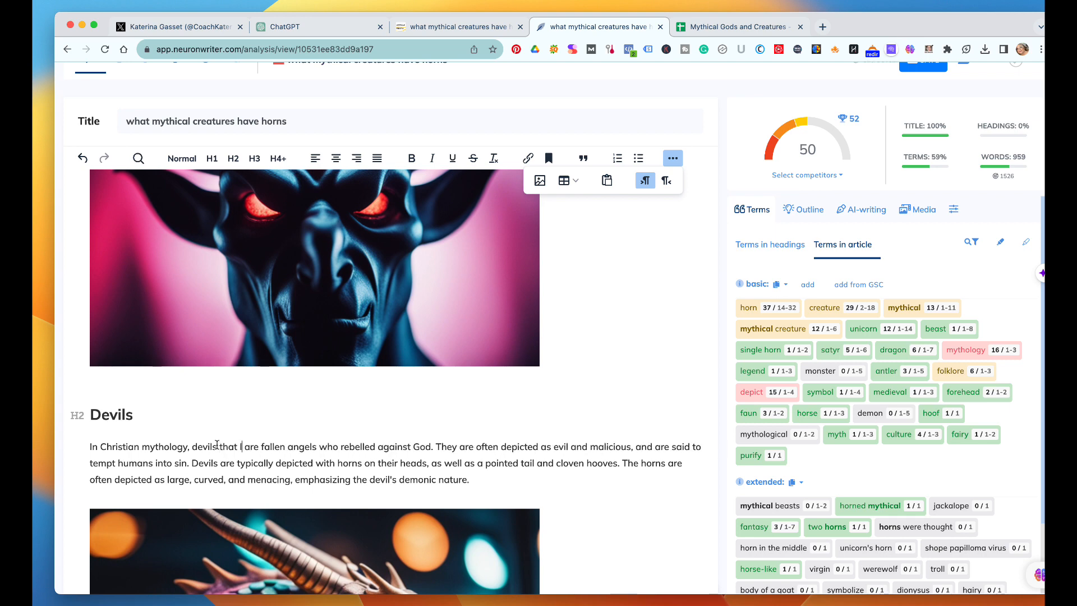
type("look like monster")
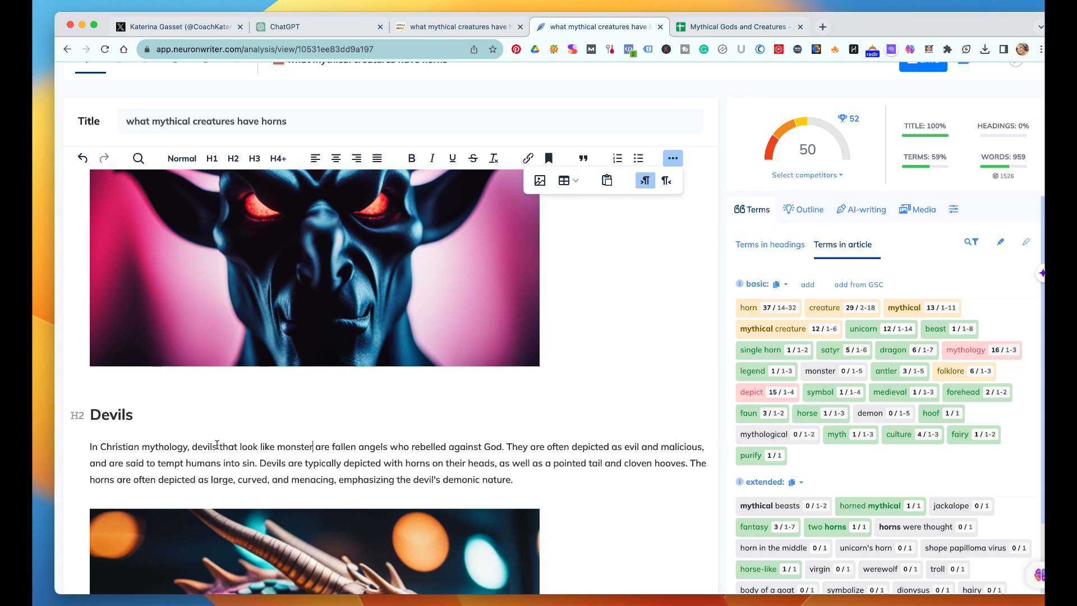
type("s,")
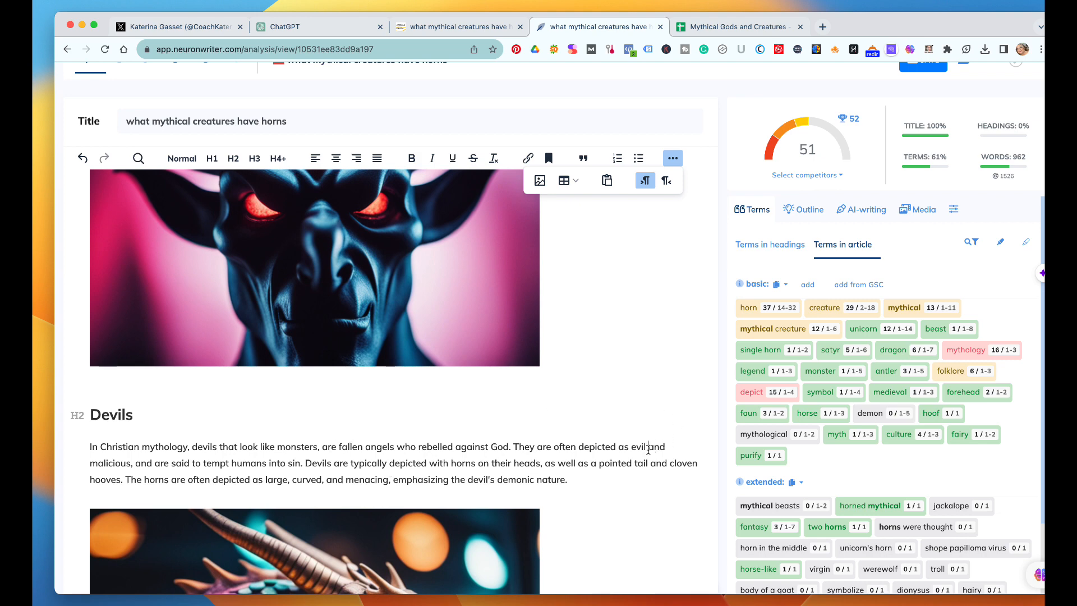
Step: Insert "and demon like" after "depicted as evil" in the Devils paragraph
type("demon")
key("BackSpace")
key("BackSpace")
key("BackSpace")
key("BackSpace")
key("BackSpace")
type("and demon like")
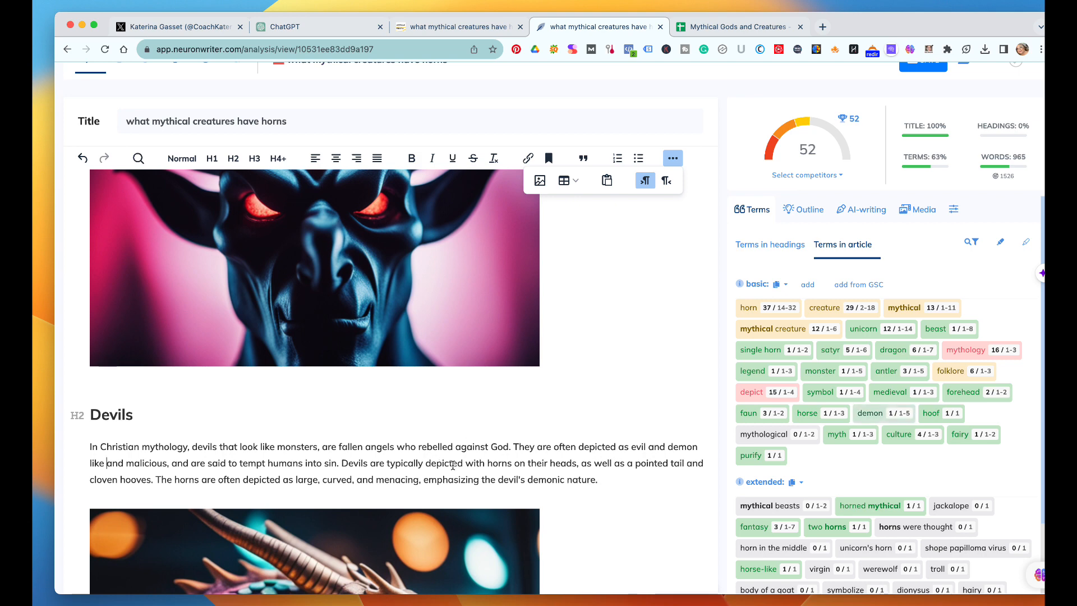
Step: Change "mythical" to "mythological" in the line "Learn about mythical creatures with horns" above the unicorn image
scroll(643, 476, "down", 1)
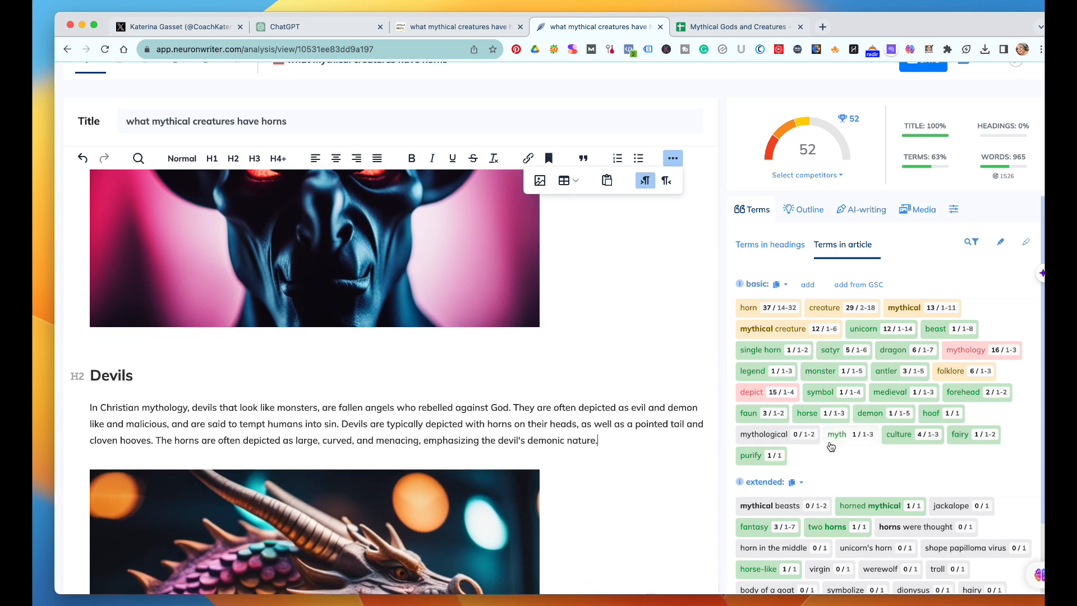
scroll(572, 459, "down", 10)
scroll(573, 459, "up", 5)
scroll(572, 458, "up", 15)
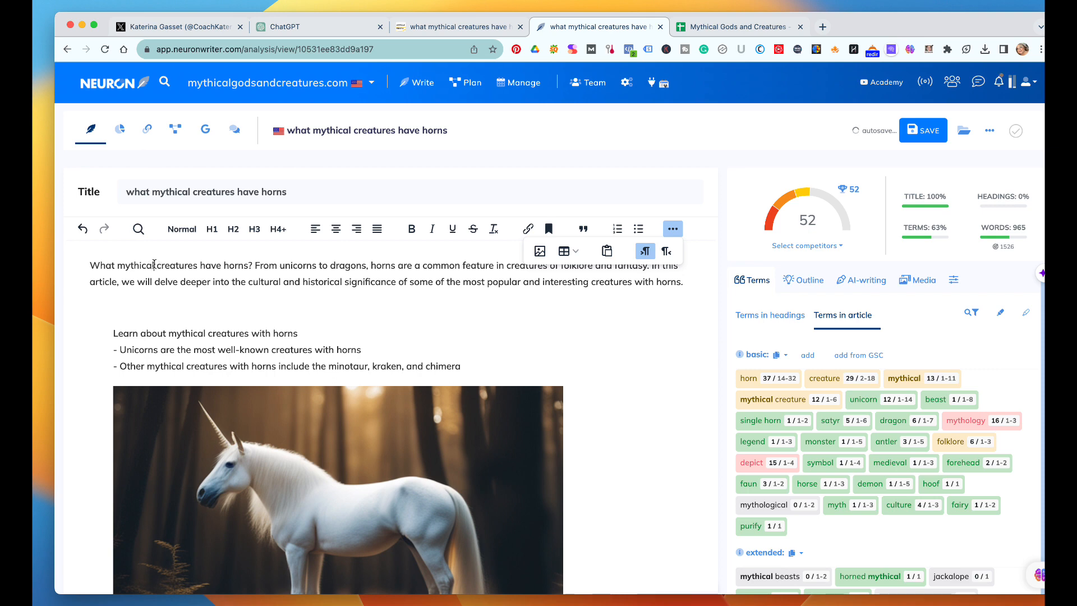
left_click(154, 264)
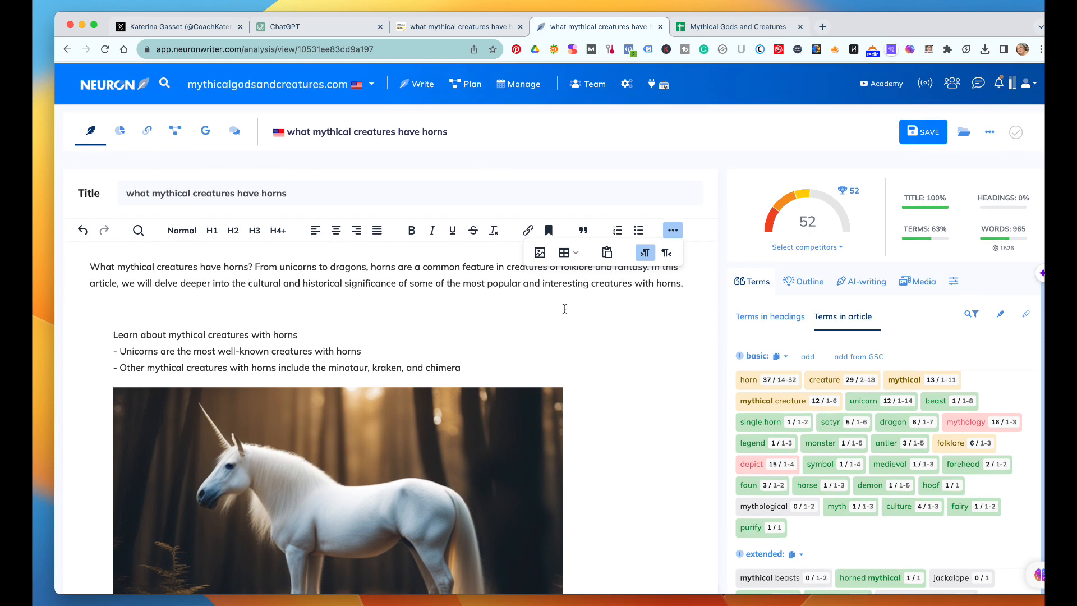
scroll(564, 309, "down", 2)
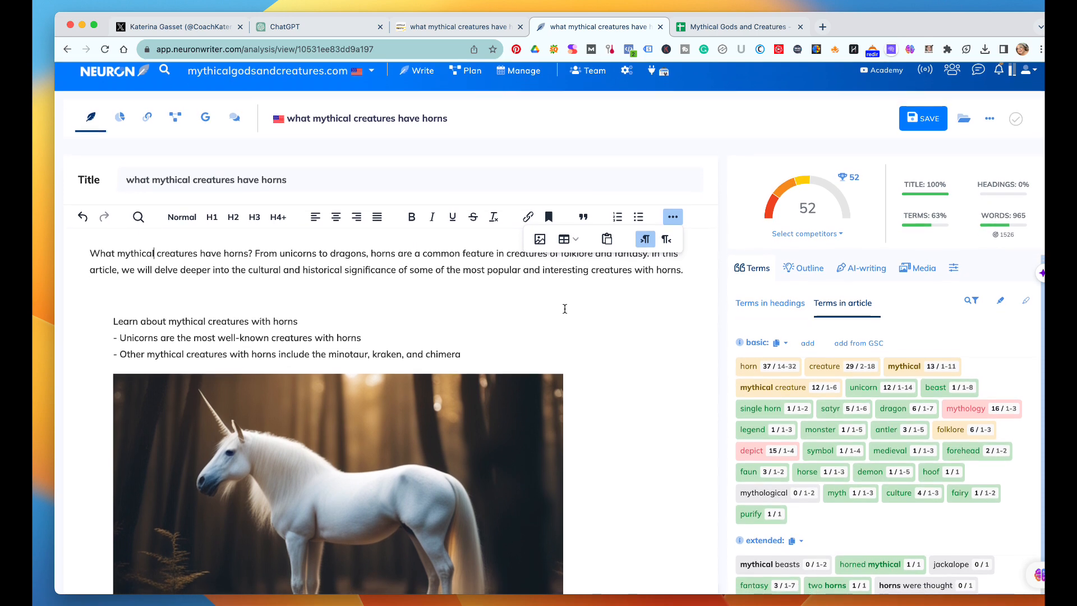
left_click(207, 302)
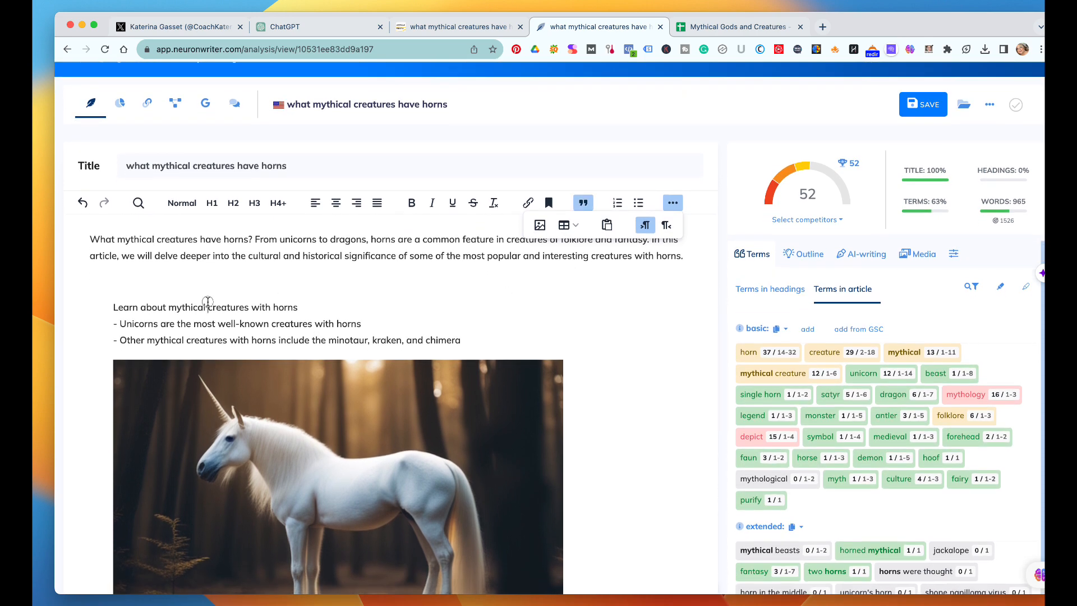
key("BackSpace")
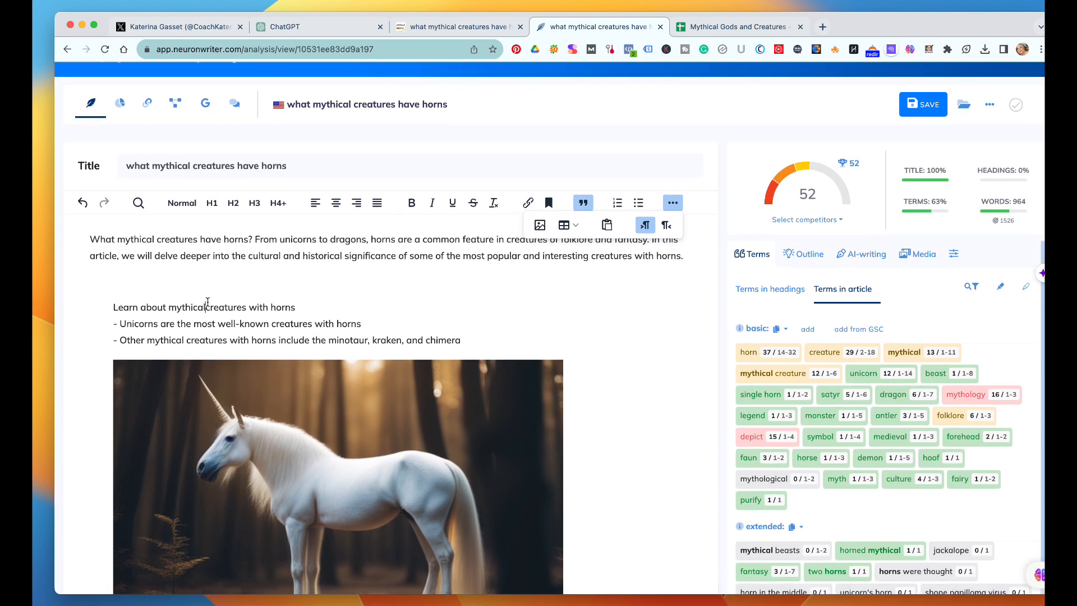
type("og")
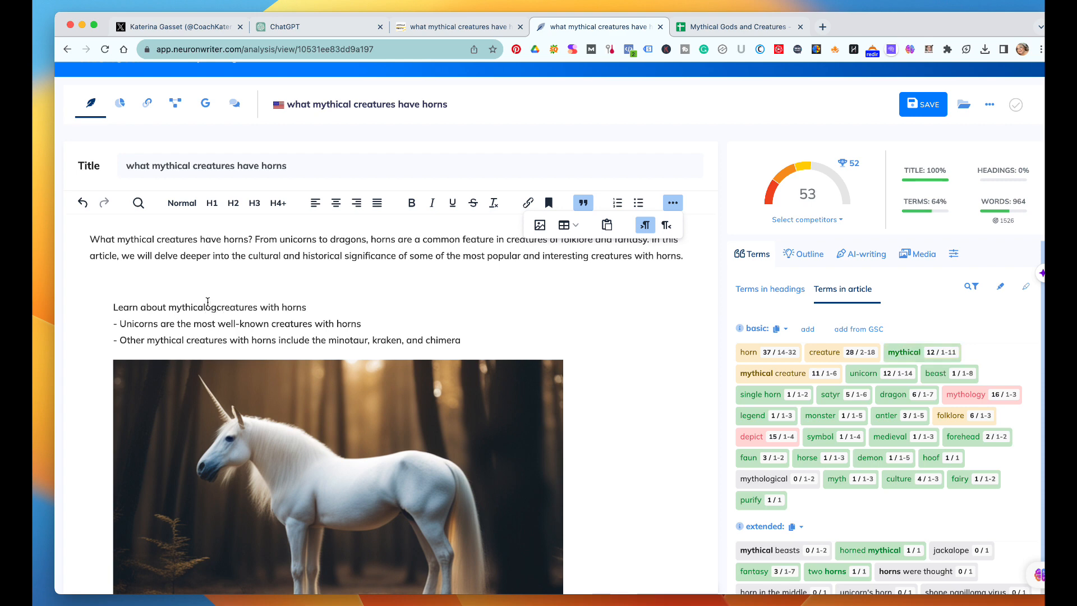
type("ical")
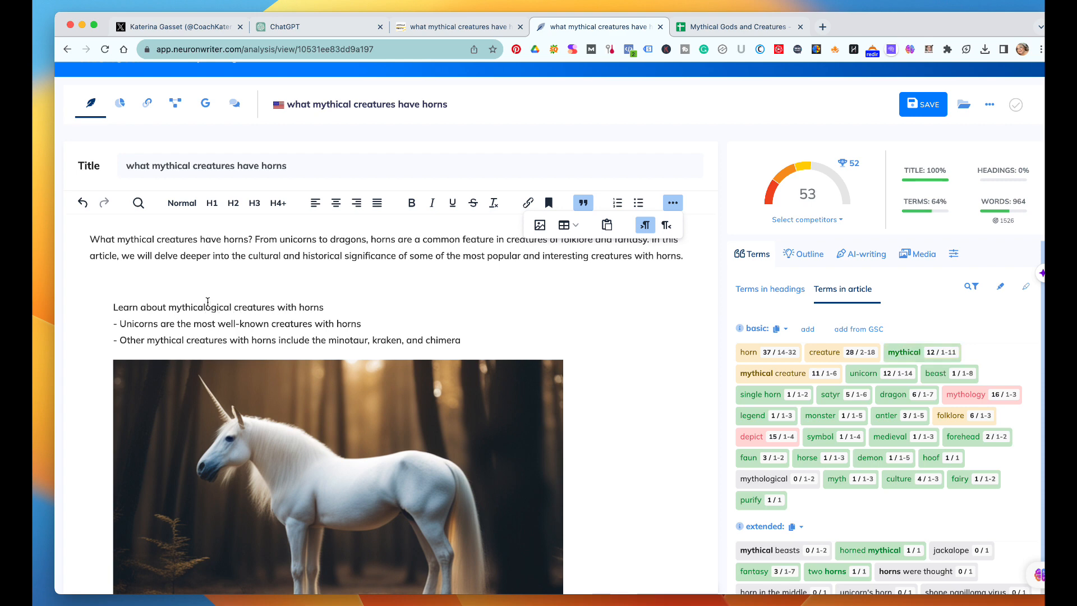
key("BackSpace")
key("BackSpace")
key("BackSpace")
key("BackSpace")
key("BackSpace")
key("BackSpace")
key("BackSpace")
key("BackSpace")
key("BackSpace")
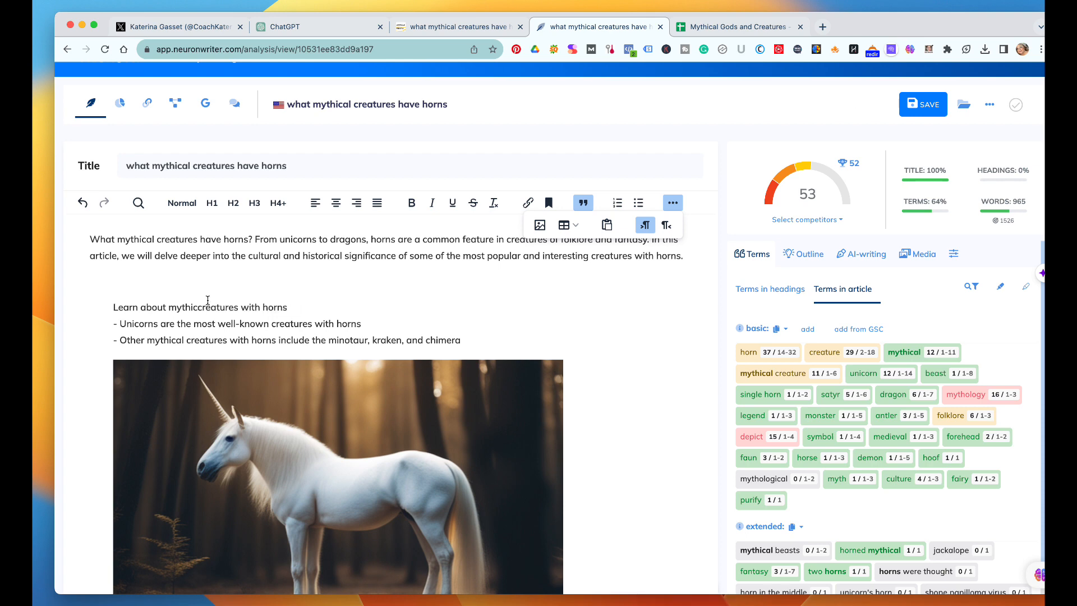
key("BackSpace")
key("BackSpace")
type("ologic")
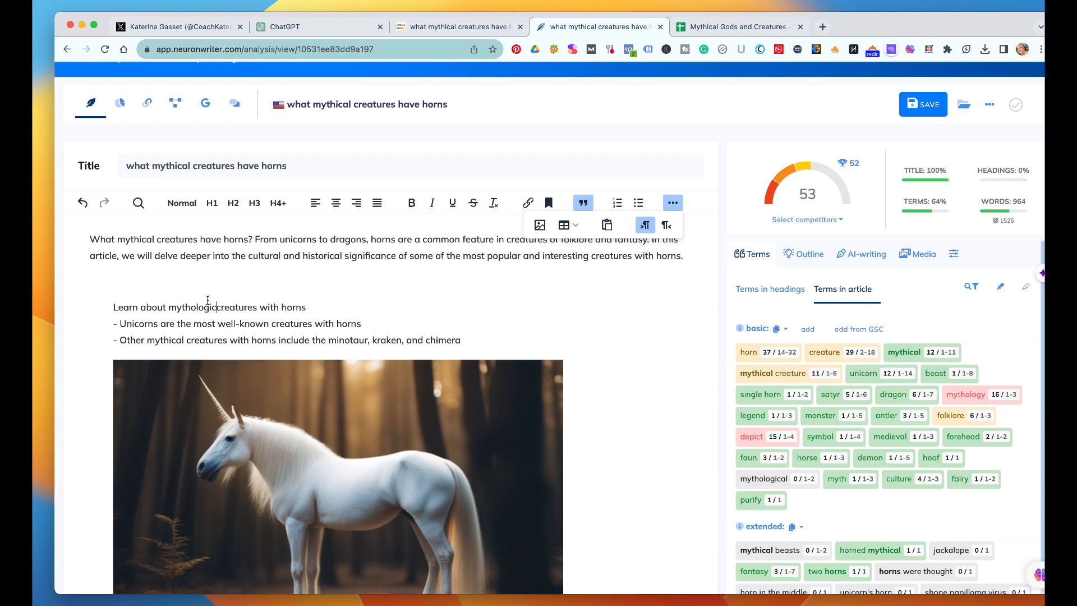
type("al")
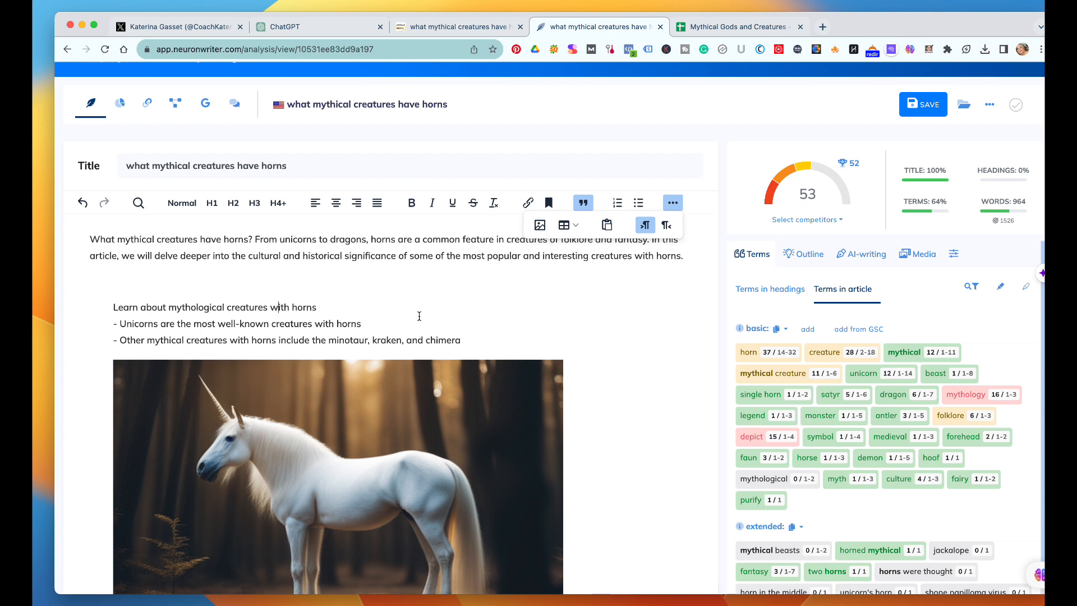
left_click(348, 324)
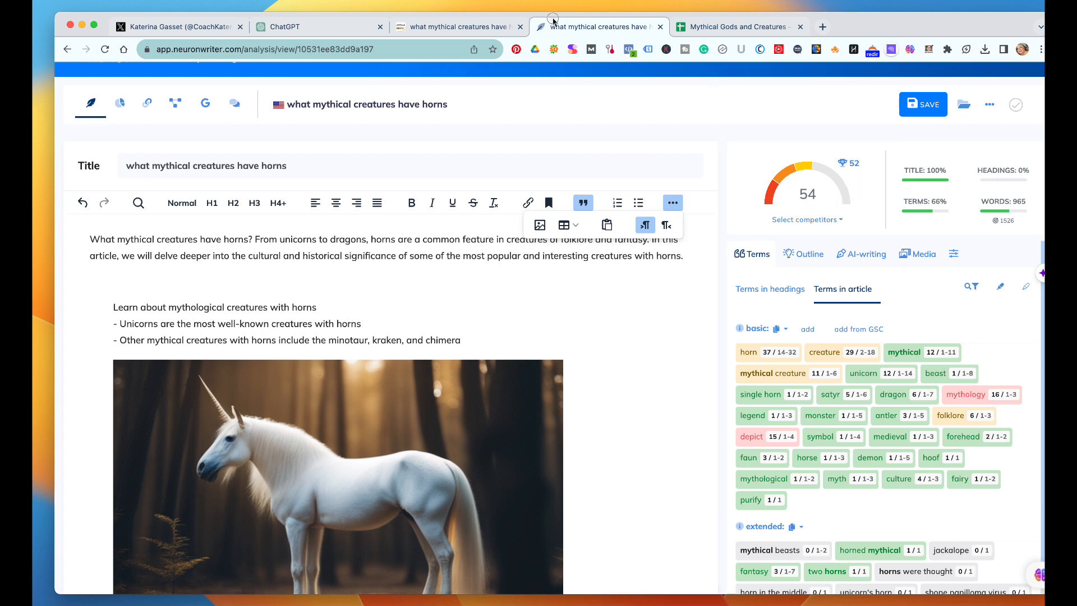
Step: Clear the text of the H2 heading between the Dragons paragraph and the closing paragraph about horns in mythical creatures
scroll(841, 426, "down", 5)
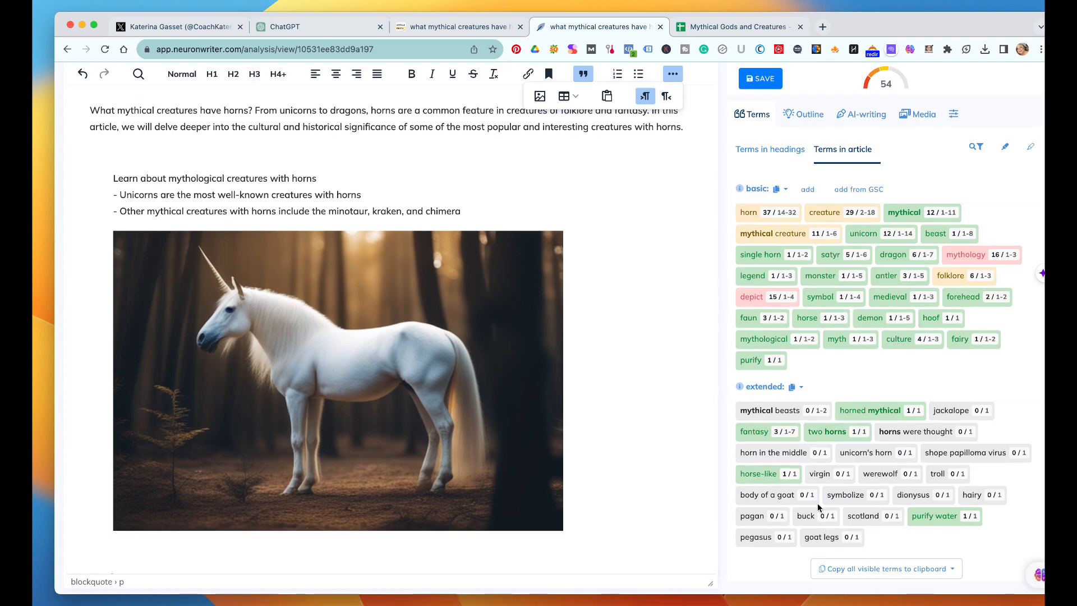
scroll(542, 468, "down", 20)
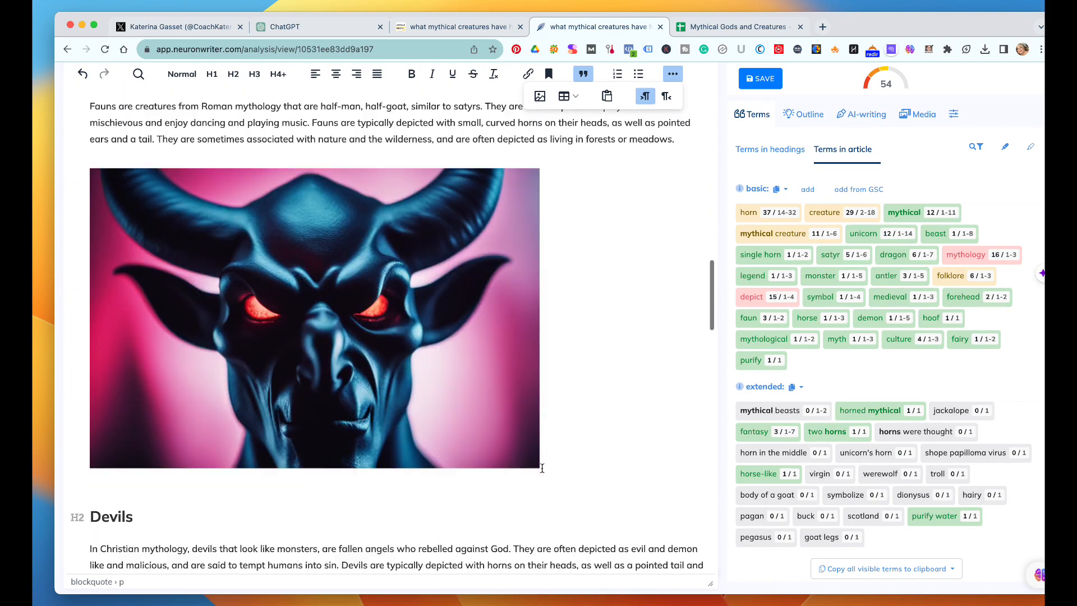
scroll(542, 468, "down", 5)
scroll(260, 342, "up", 5)
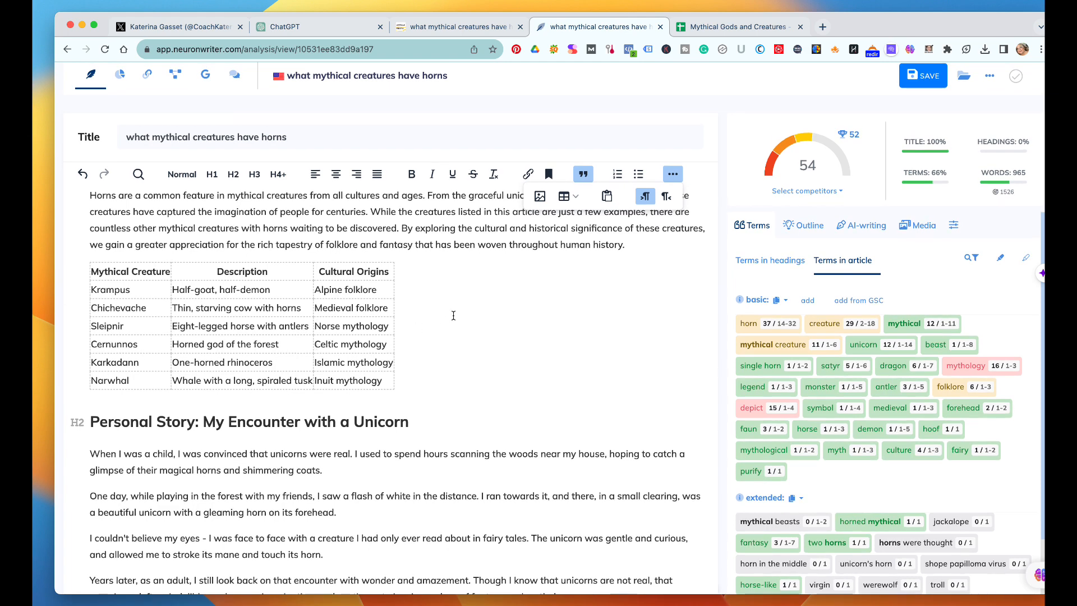
scroll(453, 316, "up", 2)
scroll(453, 316, "down", 3)
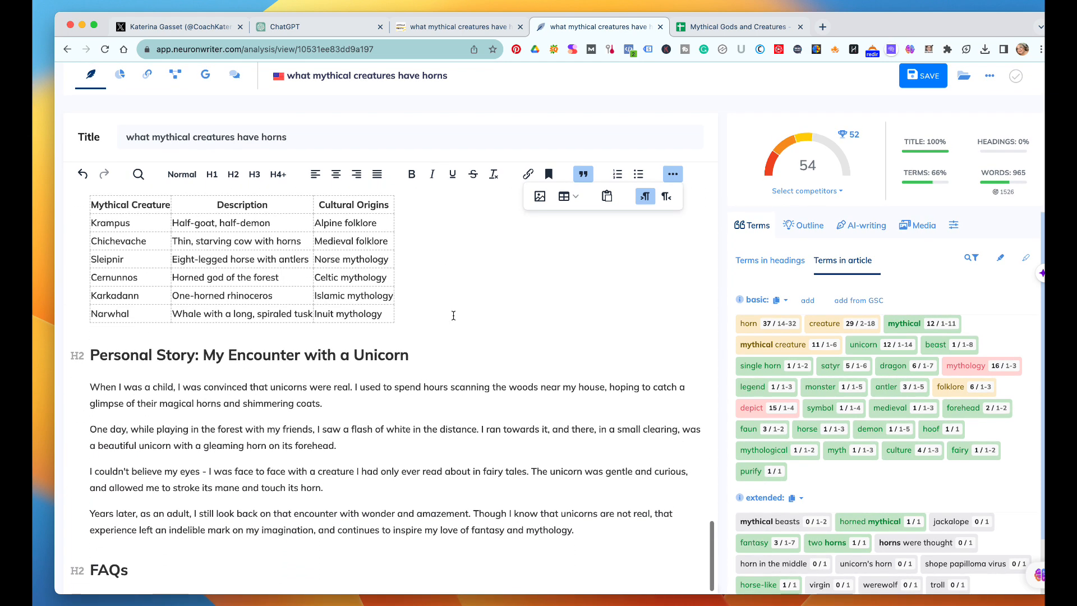
scroll(454, 312, "up", 4)
left_click_drag(168, 290, 115, 289)
type("C")
key("BackSpace")
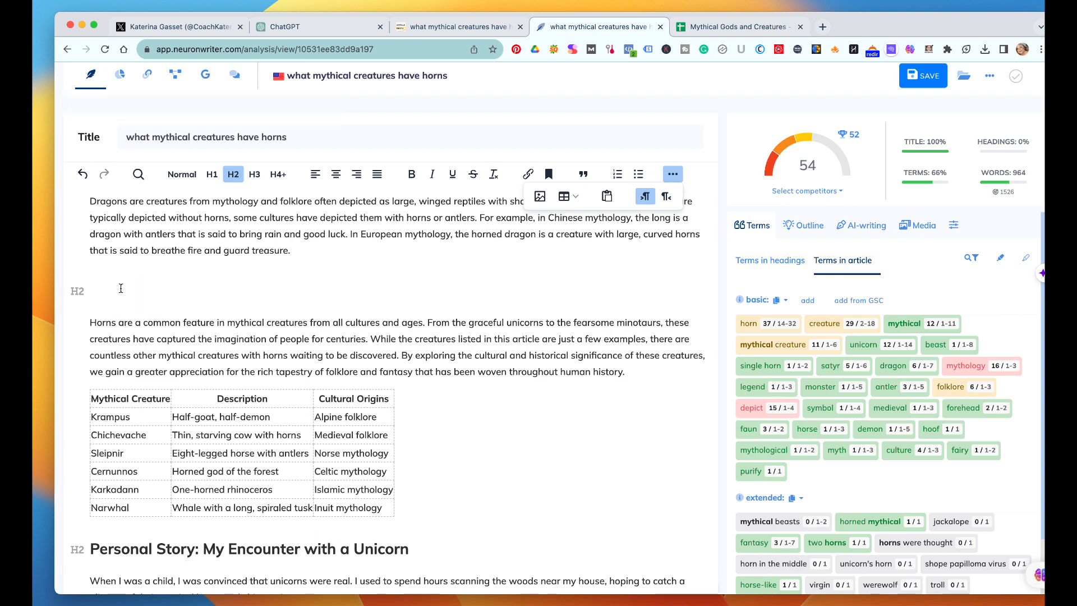
type("More")
key("BackSpace")
type("Discoe")
key("BackSpace")
type("er M")
key("BackSpace")
key("BackSpace")
key("BackSpace")
key("BackSpace")
type("er")
key("BackSpace")
key("BackSpace")
key("BackSpace")
type("ver mopre")
key("BackSpace")
key("BackSpace")
key("BackSpace")
type("re intersei")
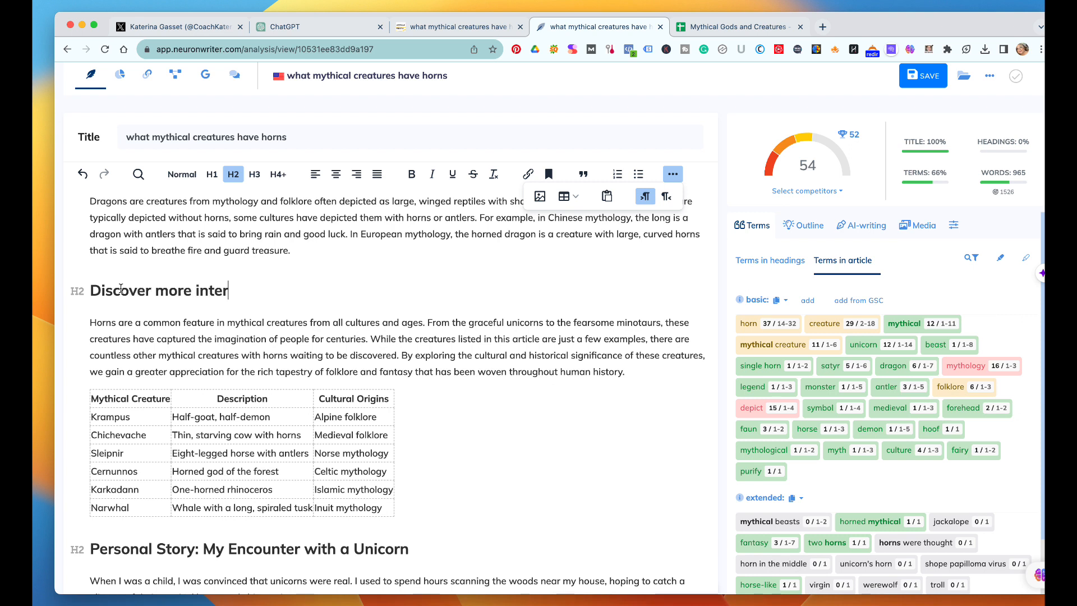
key("BackSpace")
key("BackSpace")
key("BackSpace")
type("etin")
key("BackSpace")
key("BackSpace")
key("BackSpace")
type("sting mythical")
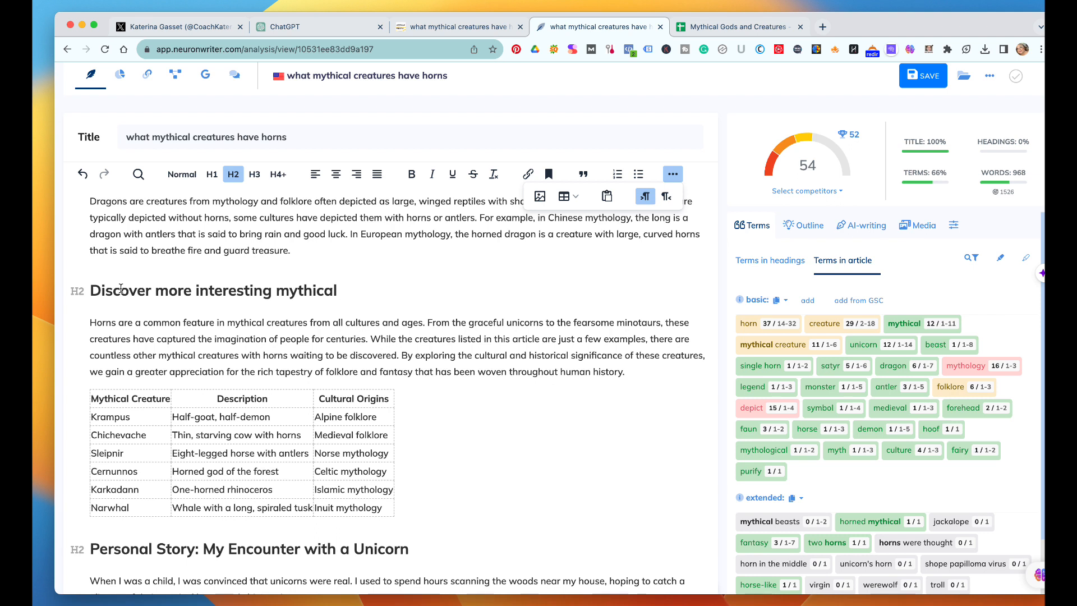
type(" dis")
type("re")
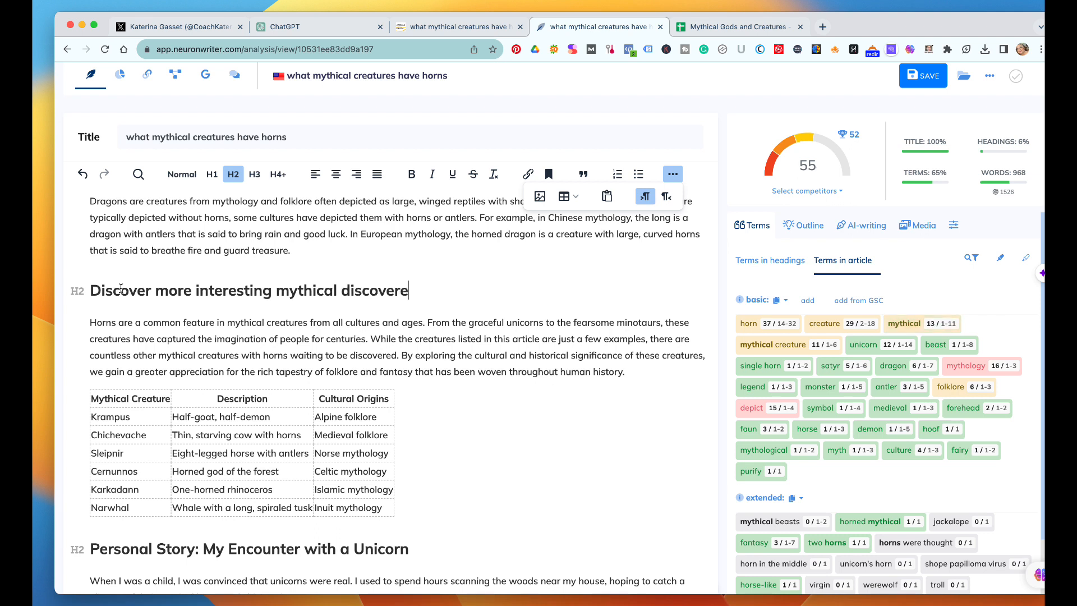
type("s")
key("BackSpace")
key("BackSpace")
key("BackSpace")
key("BackSpace")
key("BackSpace")
key("BackSpace")
key("BackSpace")
key("BackSpace")
key("BackSpace")
key("BackSpace")
key("BackSpace")
key("BackSpace")
key("BackSpace")
key("BackSpace")
key("BackSpace")
key("BackSpace")
key("BackSpace")
key("BackSpace")
key("BackSpace")
key("BackSpace")
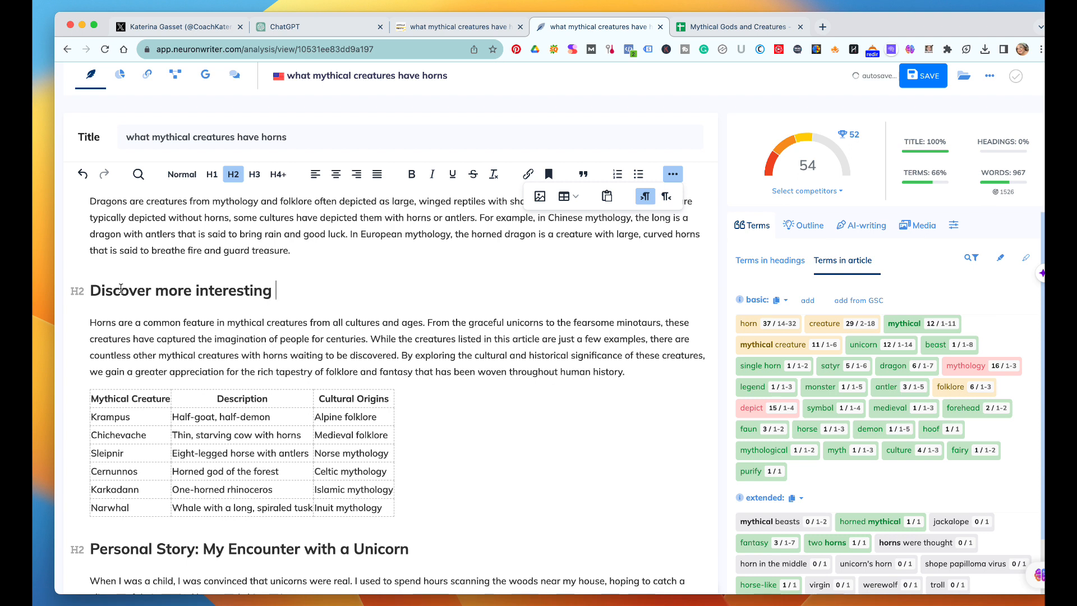
key("BackSpace")
key("BackSpace")
key("BackSpace")
key("BackSpace")
key("BackSpace")
key("BackSpace")
key("BackSpace")
key("BackSpace")
key("BackSpace")
key("BackSpace")
key("BackSpace")
key("BackSpace")
key("BackSpace")
key("BackSpace")
key("BackSpace")
key("BackSpace")
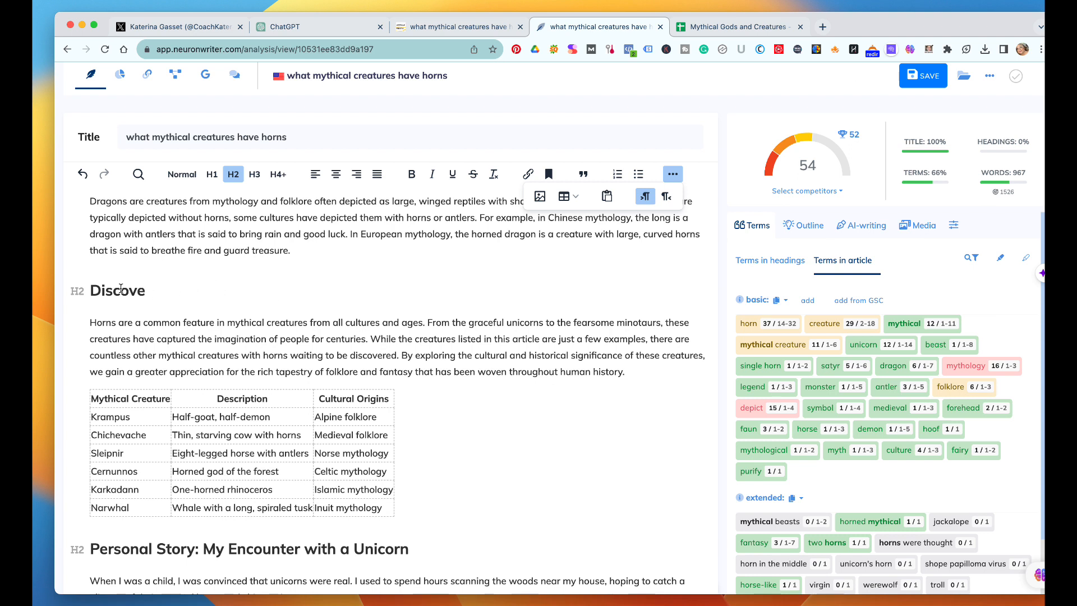
key("BackSpace")
key("BackSpace")
key("BackSpace")
key("BackSpace")
key("BackSpace")
key("BackSpace")
type("Common features")
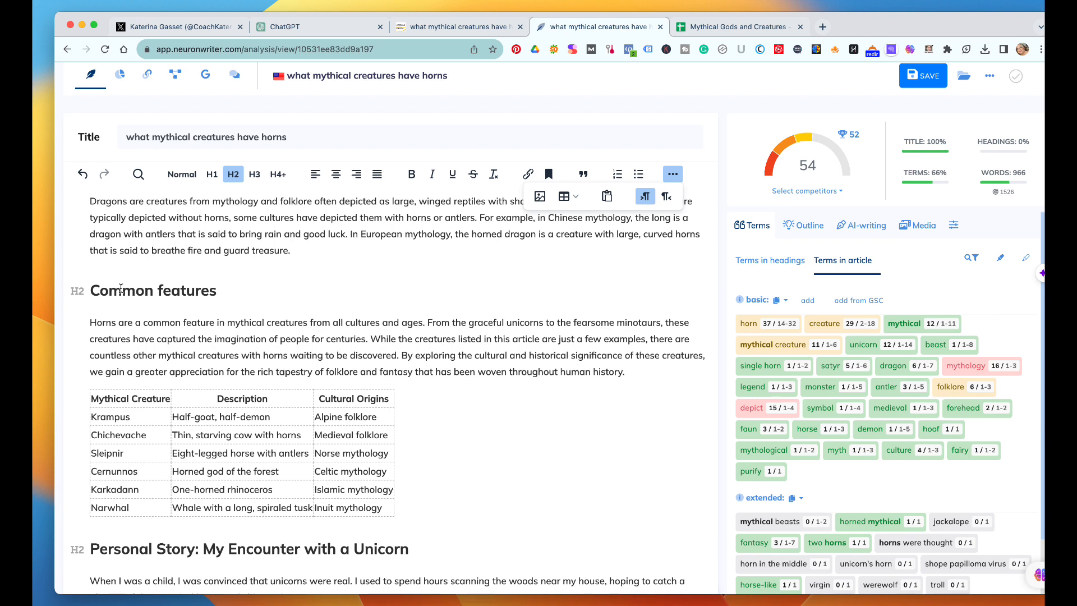
key("BackSpace")
key("BackSpace")
key("BackSpace")
key("BackSpace")
key("BackSpace")
key("BackSpace")
key("BackSpace")
key("BackSpace")
key("BackSpace")
key("BackSpace")
key("BackSpace")
key("BackSpace")
key("BackSpace")
key("BackSpace")
key("BackSpace")
key("BackSpace")
Step: Write "Horns are a common feature in mythical creatures from all cultures and ages" as the H2 heading below the Dragons section
type("Hor")
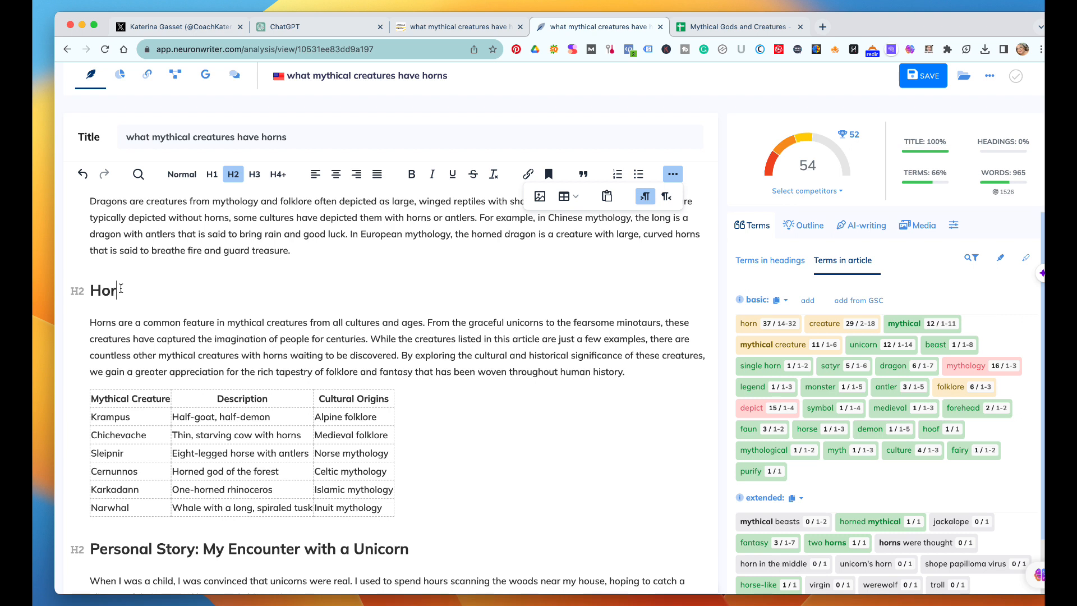
type("ns are a common ")
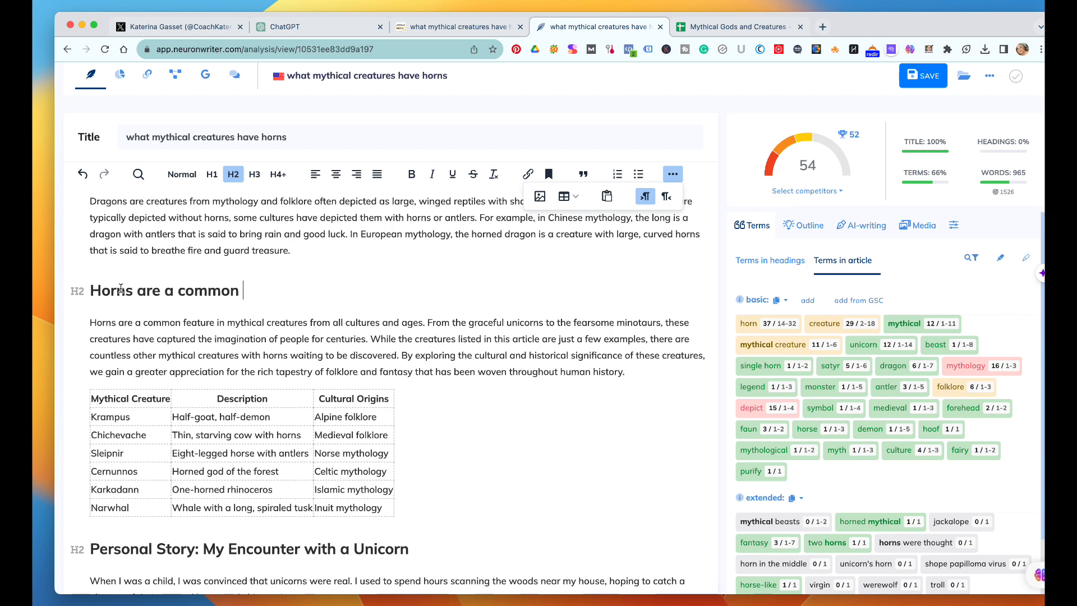
type("feature in My")
key("BackSpace")
key("BackSpace")
type("my")
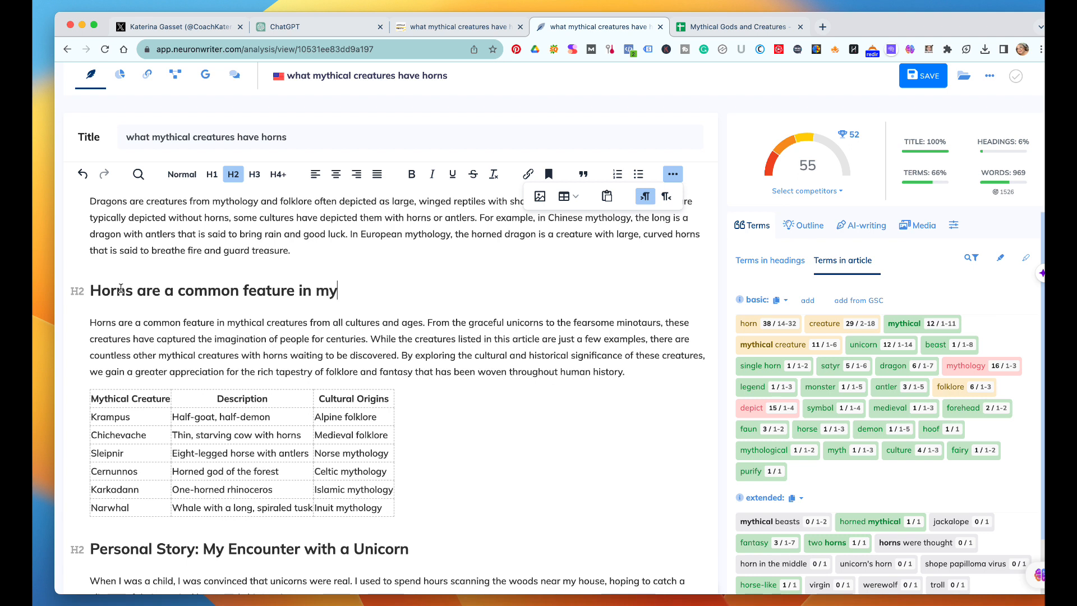
type("thicological")
key("BackSpace")
key("BackSpace")
key("BackSpace")
key("BackSpace")
key("BackSpace")
key("BackSpace")
key("BackSpace")
key("BackSpace")
key("BackSpace")
type("ical ")
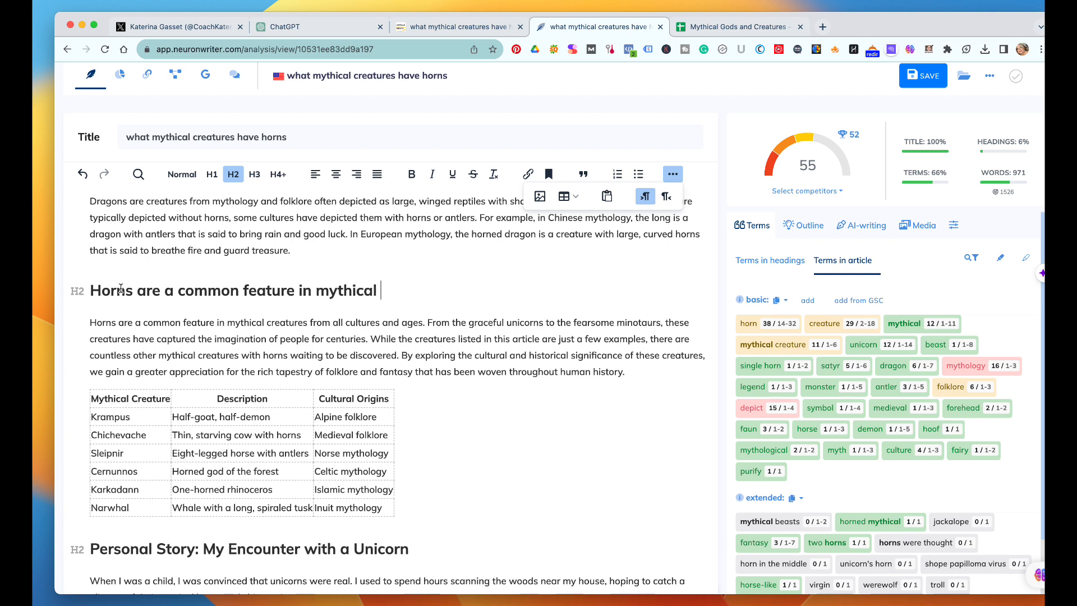
type("creature")
key("BackSpace")
key("BackSpace")
type("ure")
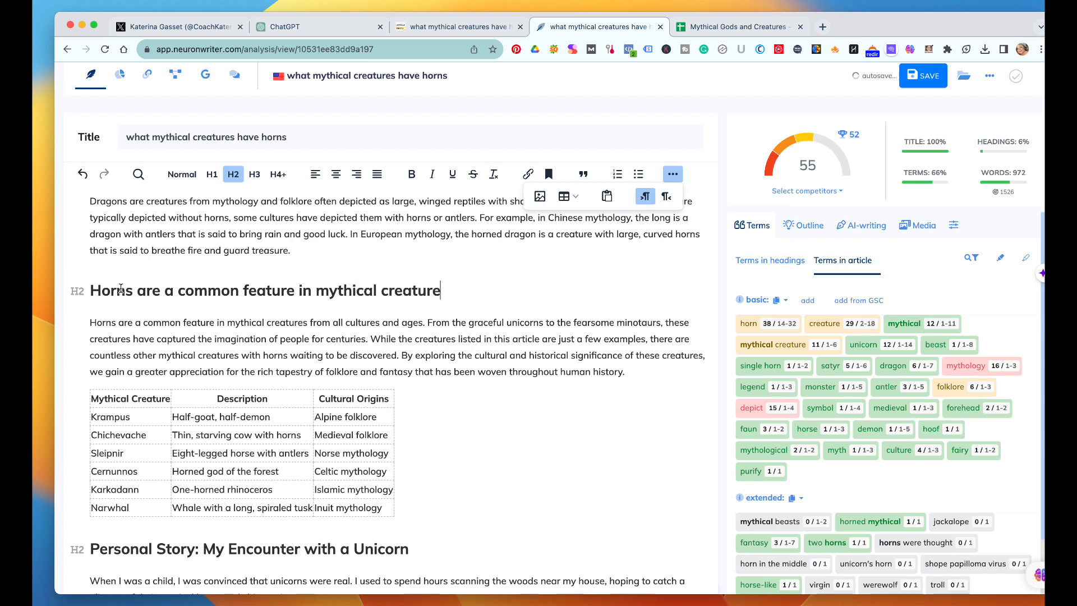
type("s fro")
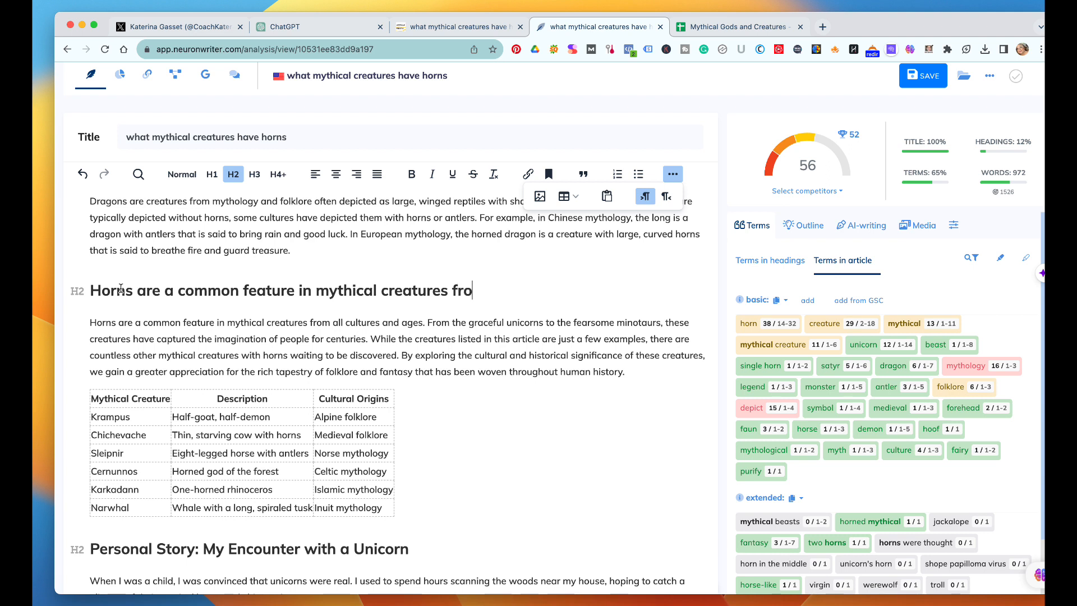
type("m all cultures and ages")
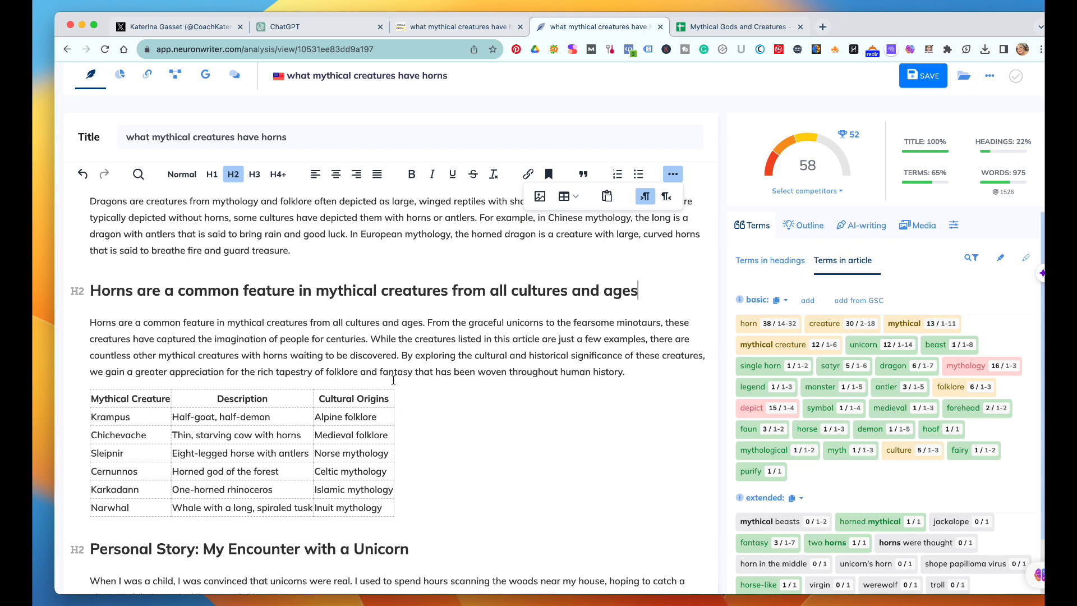
Step: Delete the opening sentence "Horns are a common feature in mythical creatures from all cultures and ages." from the paragraph above the table
left_click(423, 323)
key("BackSpace")
key("BackSpace")
key("BackSpace")
key("BackSpace")
key("BackSpace")
key("BackSpace")
key("BackSpace")
key("BackSpace")
key("BackSpace")
key("BackSpace")
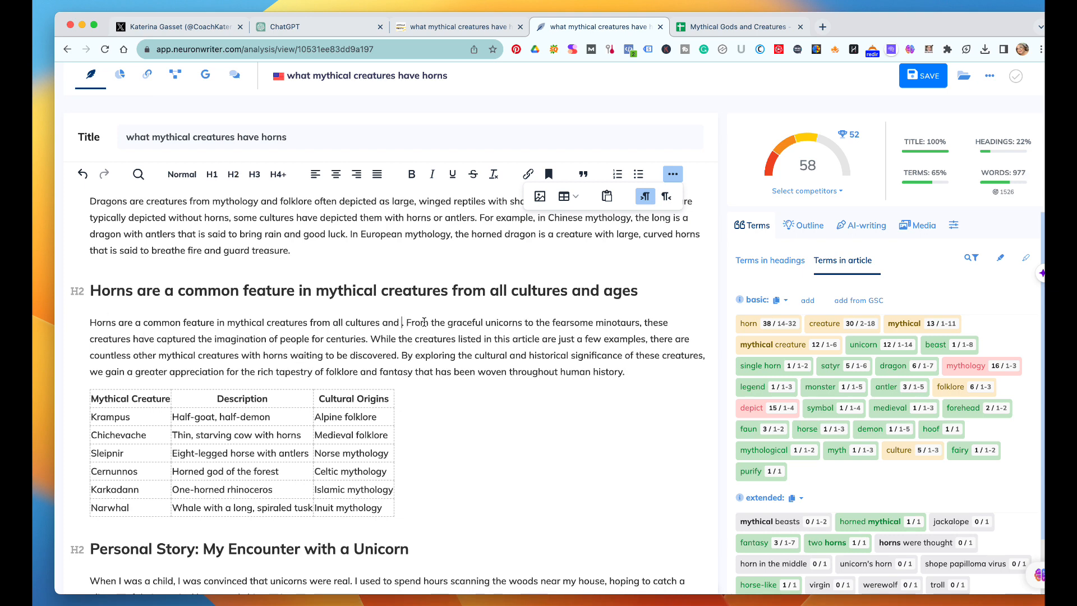
key("BackSpace")
key("BackSpace")
key("BackSpace")
key("BackSpace")
key("BackSpace")
key("BackSpace")
key("BackSpace")
key("BackSpace")
key("BackSpace")
key("BackSpace")
key("BackSpace")
key("BackSpace")
key("BackSpace")
key("BackSpace")
key("BackSpace")
key("BackSpace")
key("BackSpace")
key("BackSpace")
key("BackSpace")
key("BackSpace")
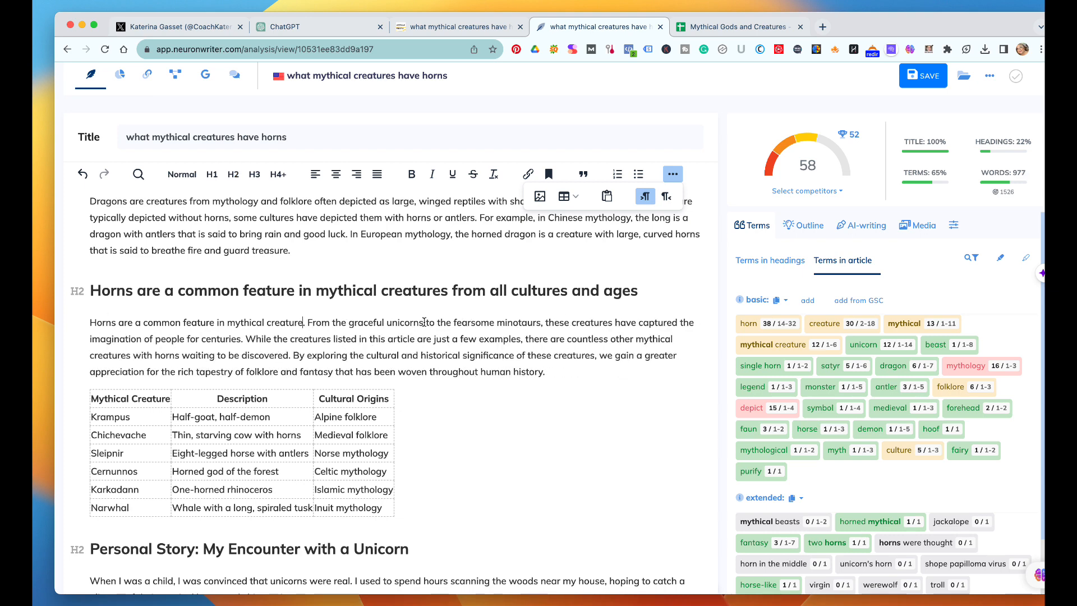
key("BackSpace")
key("BackSpace")
key("BackSpace")
key("BackSpace")
key("BackSpace")
key("BackSpace")
key("BackSpace")
key("BackSpace")
key("BackSpace")
key("BackSpace")
key("BackSpace")
key("BackSpace")
key("BackSpace")
key("BackSpace")
key("BackSpace")
key("BackSpace")
key("BackSpace")
key("BackSpace")
key("BackSpace")
key("BackSpace")
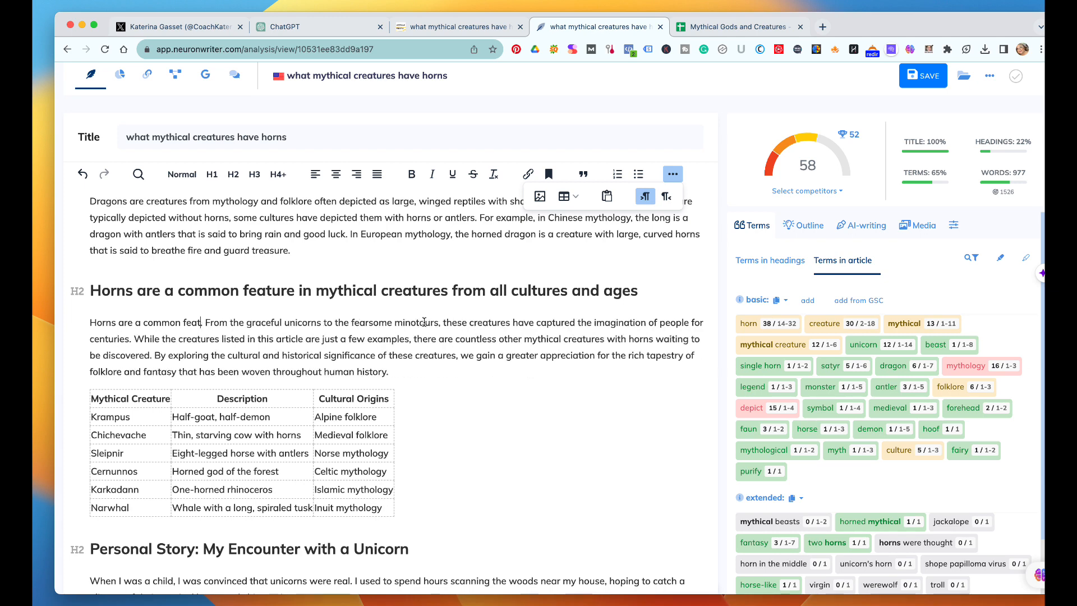
key("BackSpace")
key("BackSpace")
key("BackSpace")
key("BackSpace")
key("BackSpace")
key("BackSpace")
key("BackSpace")
key("BackSpace")
key("BackSpace")
key("BackSpace")
key("BackSpace")
key("BackSpace")
key("BackSpace")
key("BackSpace")
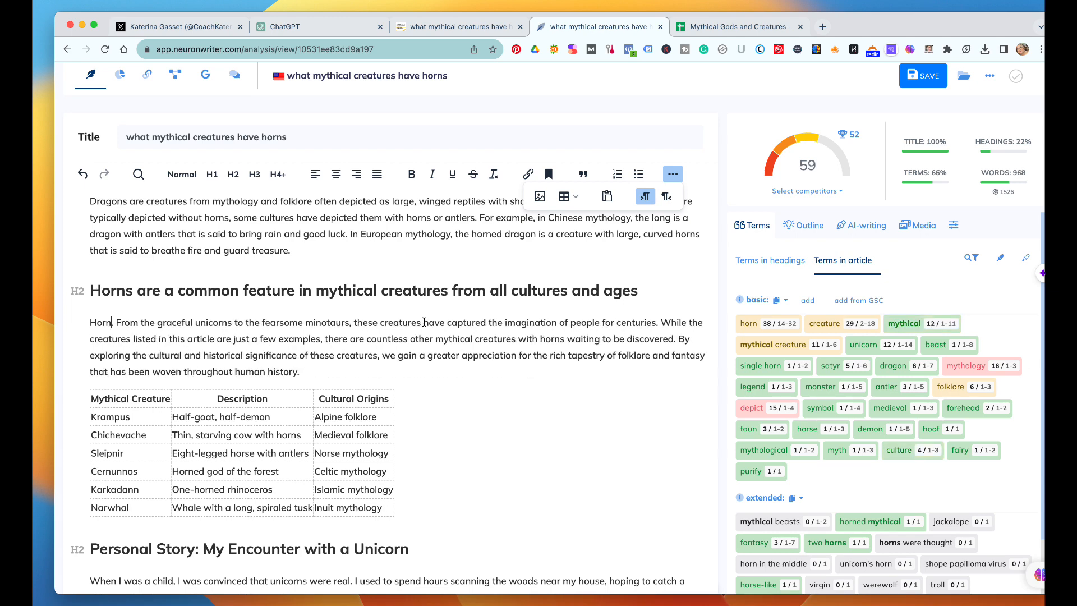
key("BackSpace")
key("BackSpace")
key("BackSpace")
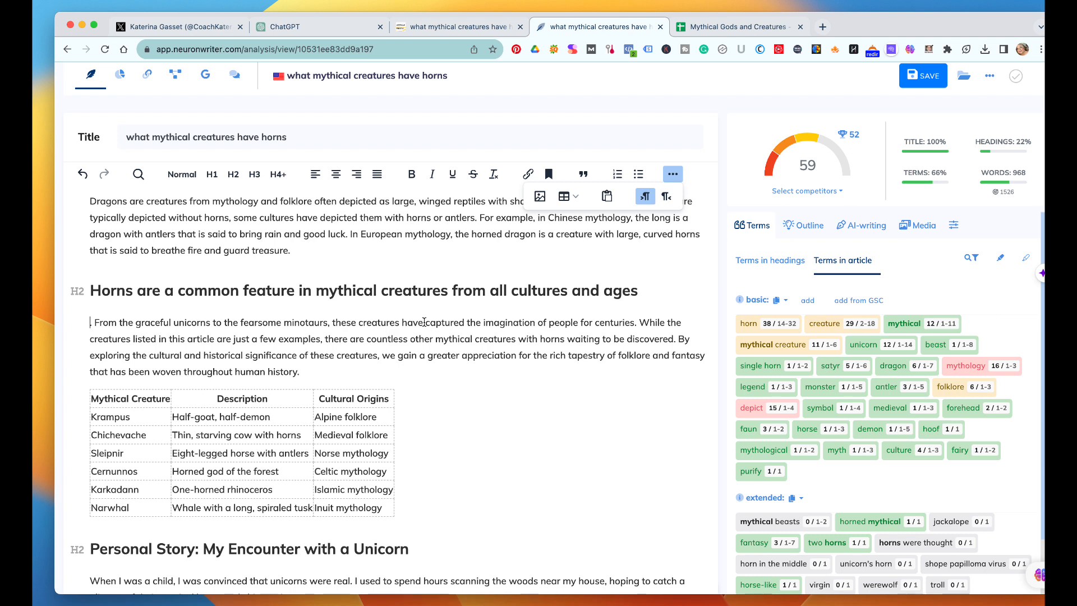
key("BackSpace")
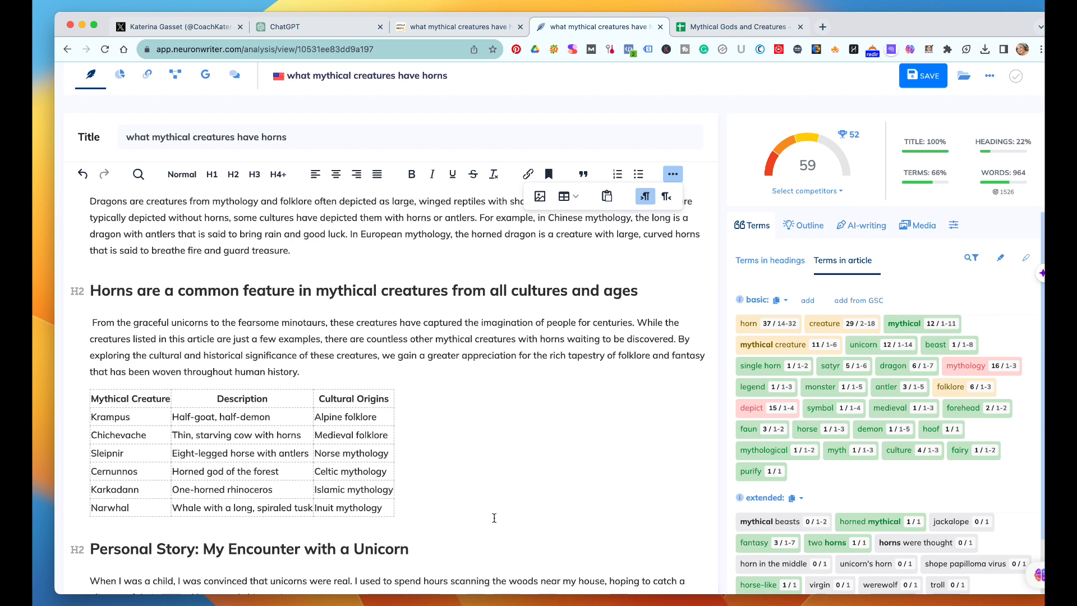
Step: Add the line "What mythical creatures have horns?" at the start of the article, above the introductory paragraph
scroll(509, 438, "up", 1)
scroll(510, 437, "up", 15)
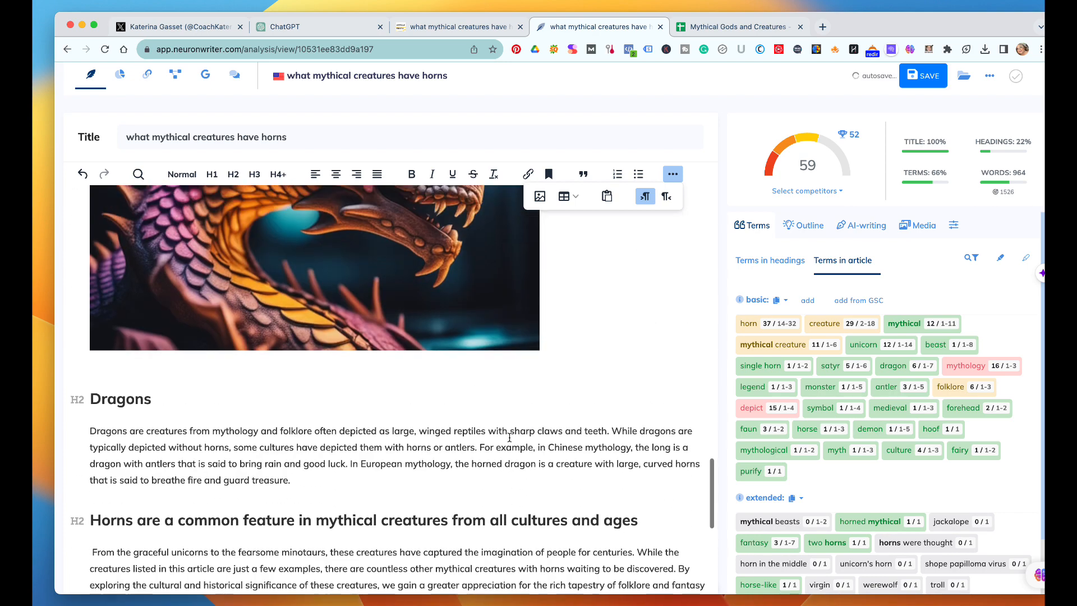
scroll(509, 437, "up", 15)
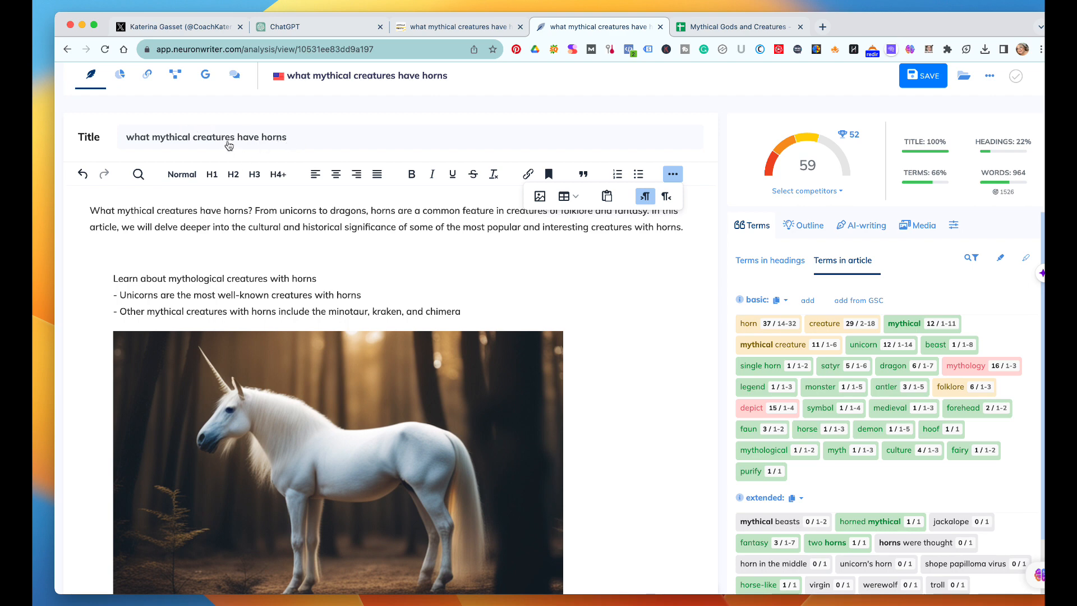
scroll(246, 236, "up", 2)
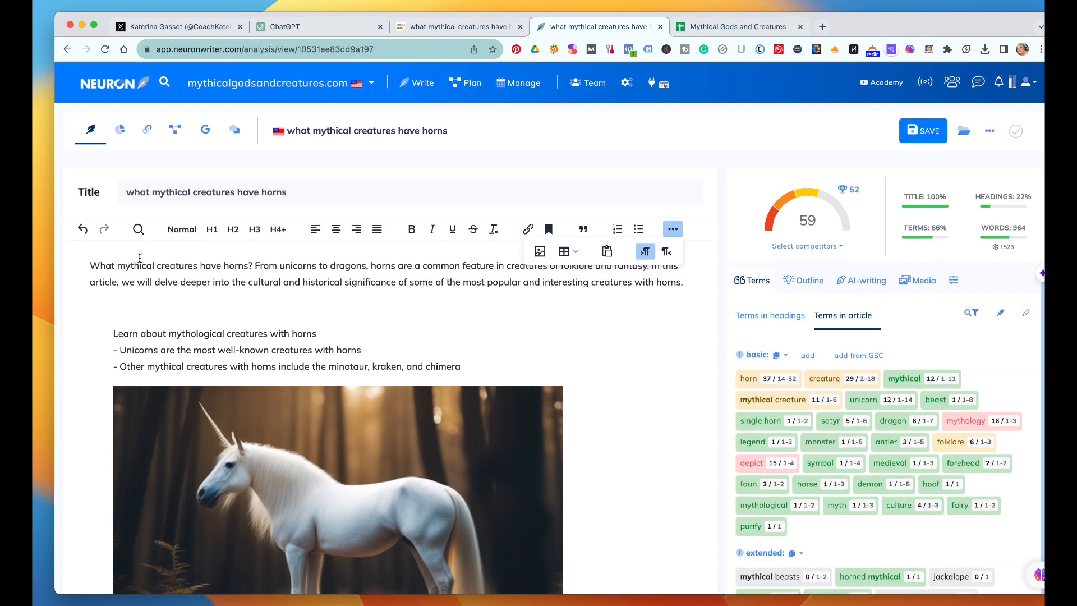
left_click(90, 264)
key("Return")
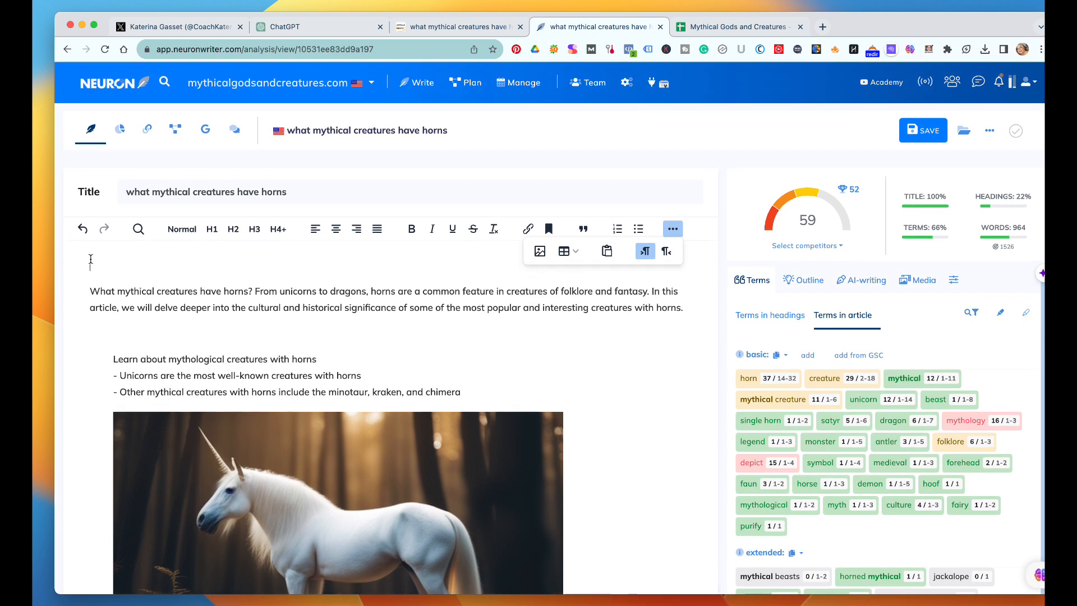
type("WHat")
type("hat")
type(" mythical creatures have horns?")
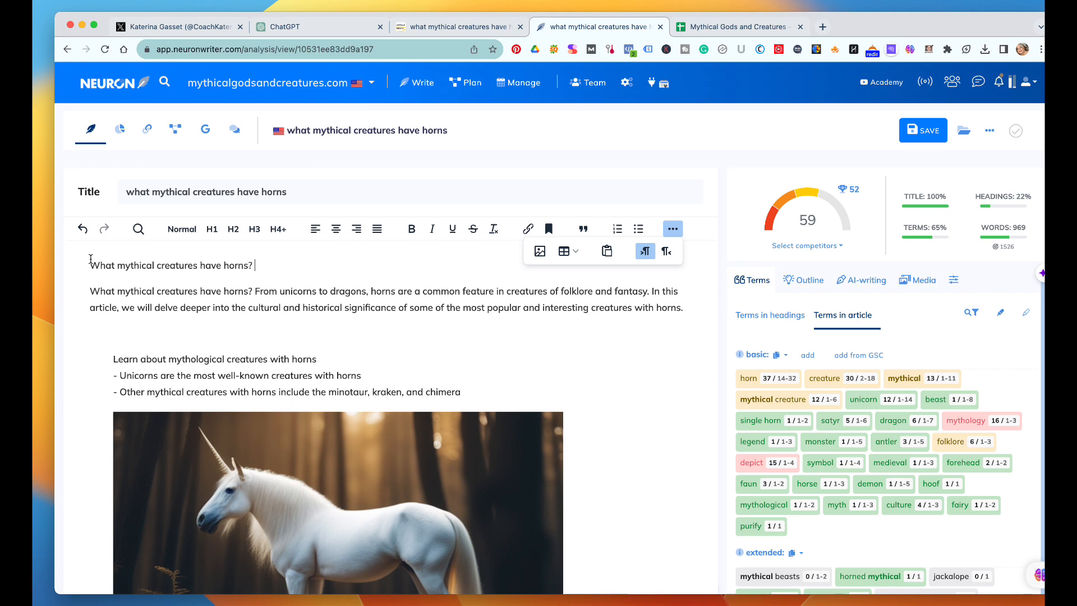
Step: Format the new line "What mythical creatures have horns?" above the introduction as an H1 heading
left_click_drag(264, 264, 85, 259)
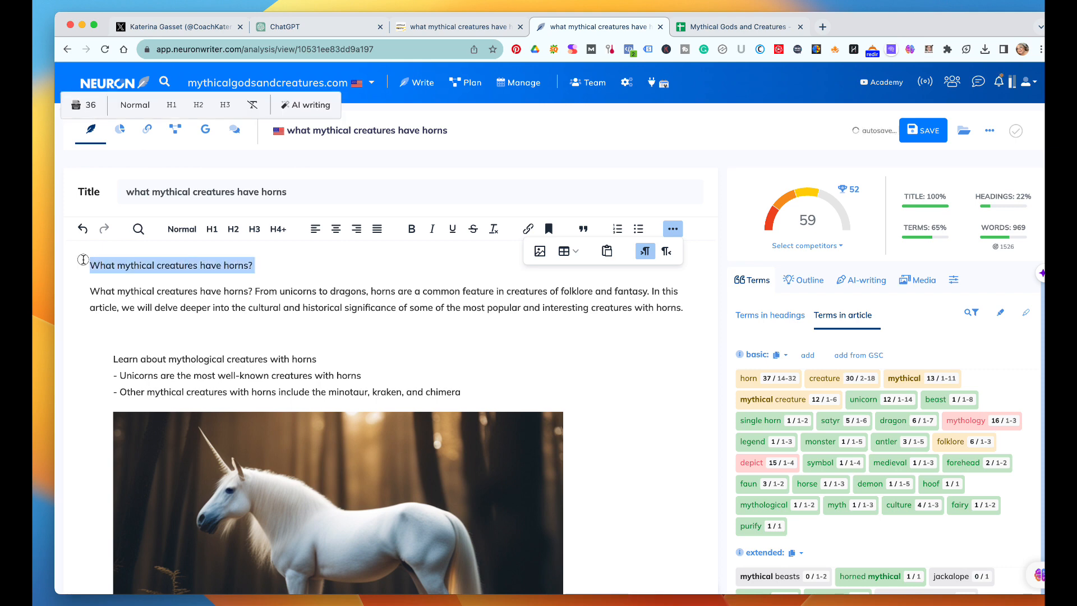
left_click(212, 229)
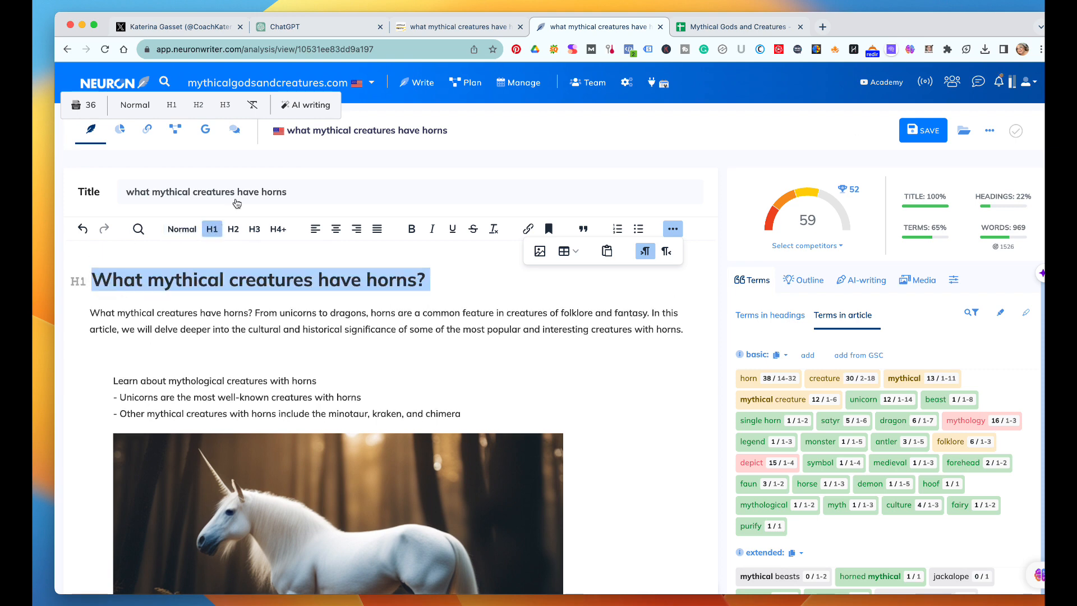
left_click(470, 284)
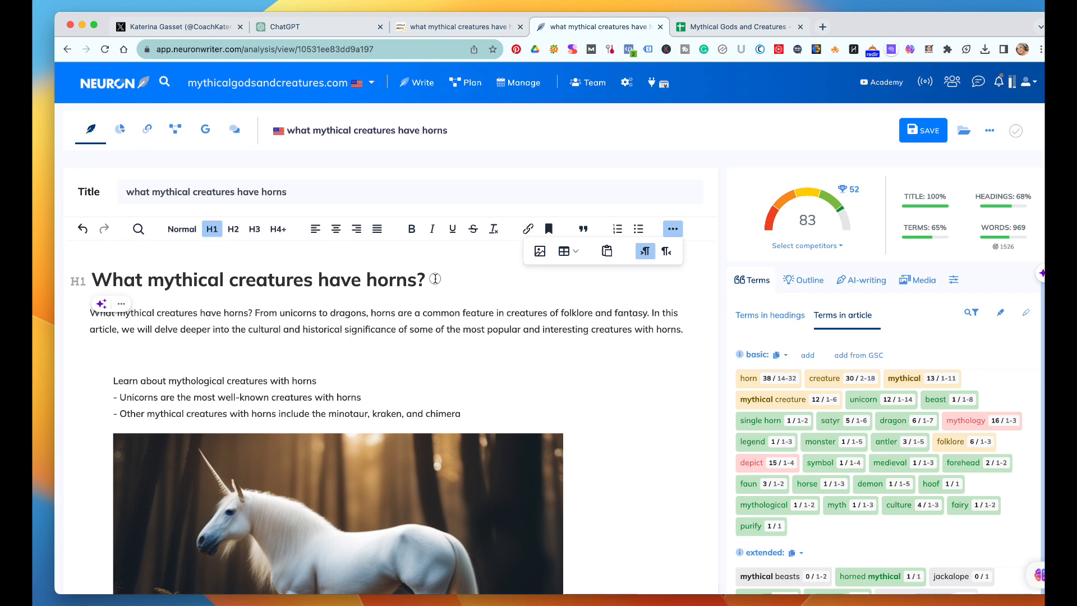
Step: Format the heading "What mythical creatures have horns?" above the introduction as H2
left_click_drag(433, 281, 281, 231)
left_click(233, 229)
left_click(446, 280)
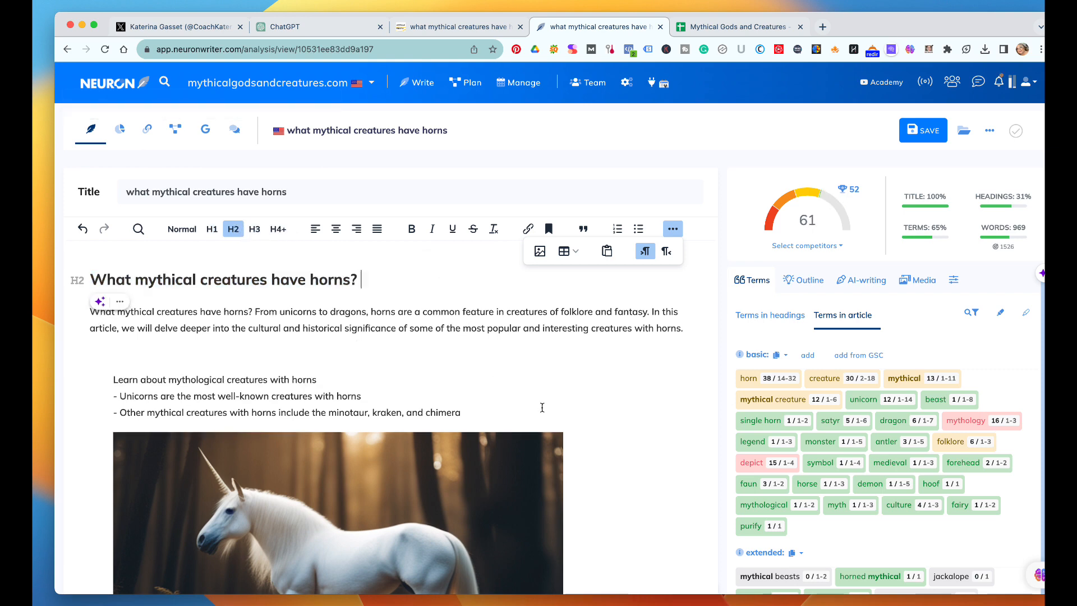
Step: Review the article's sections from the introduction through the Personal Story to the FAQs
scroll(542, 408, "down", 1)
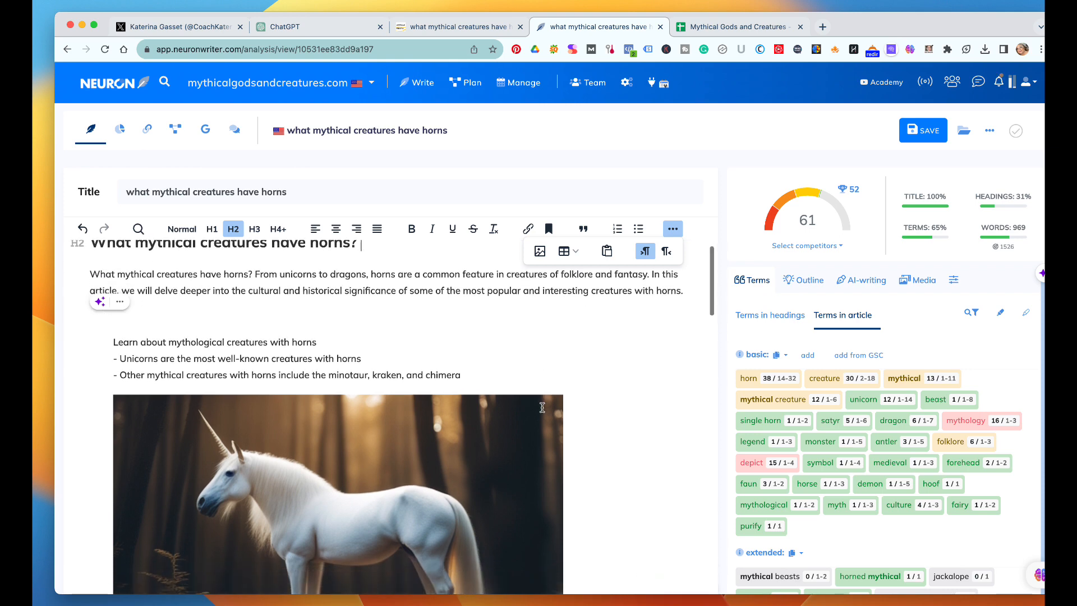
scroll(542, 408, "up", 1)
scroll(542, 408, "down", 1)
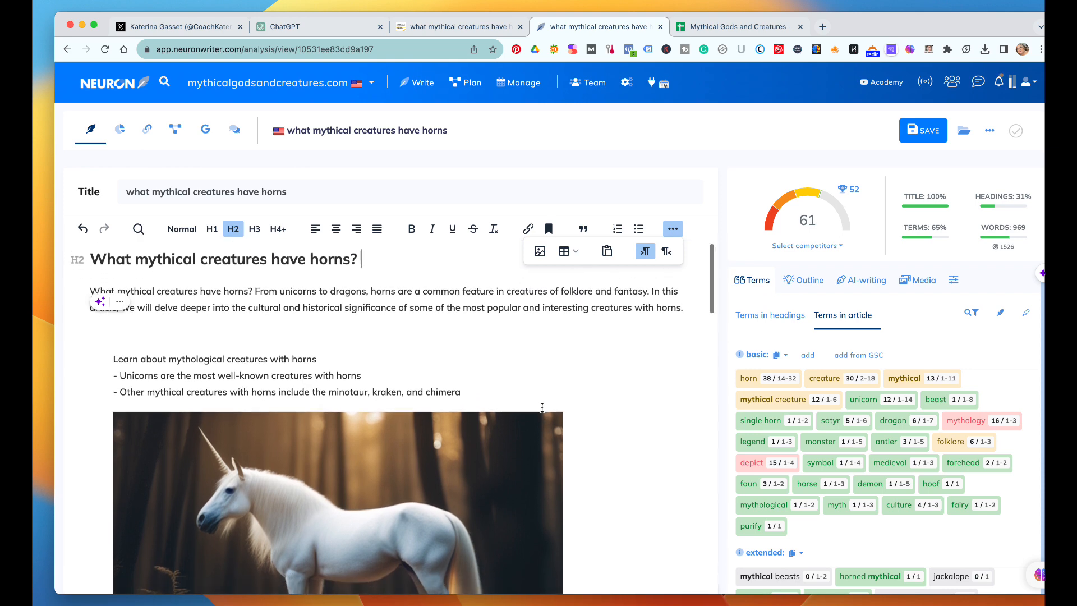
scroll(542, 408, "down", 10)
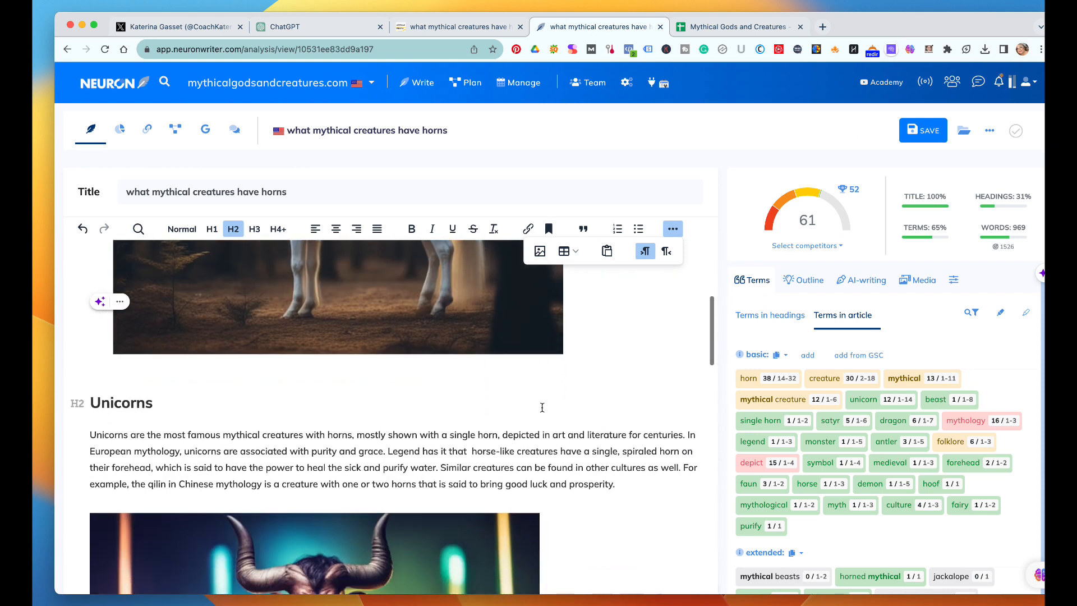
scroll(542, 408, "down", 15)
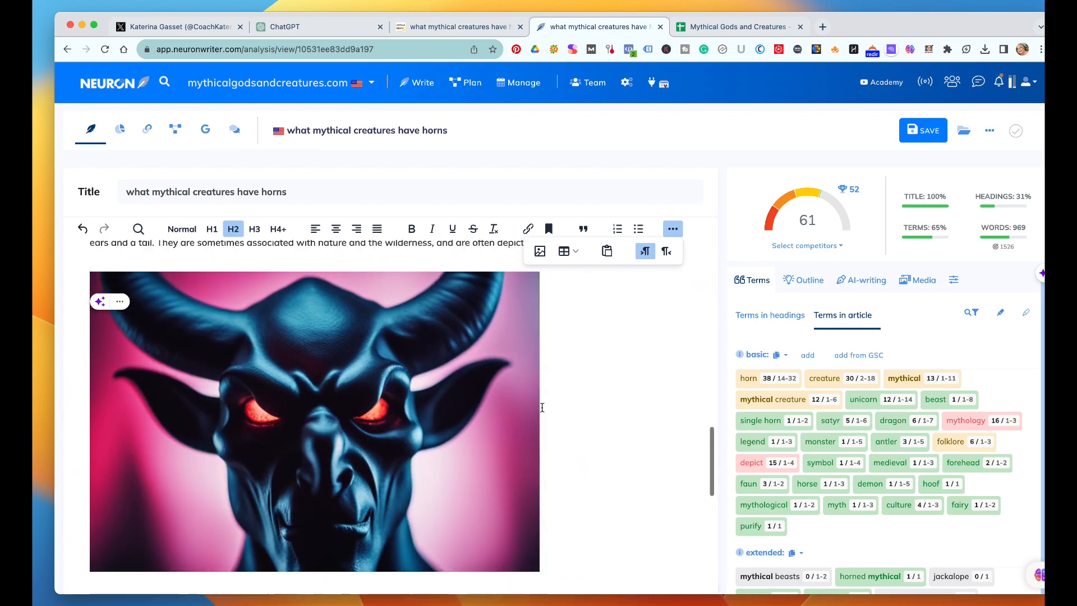
scroll(541, 408, "down", 15)
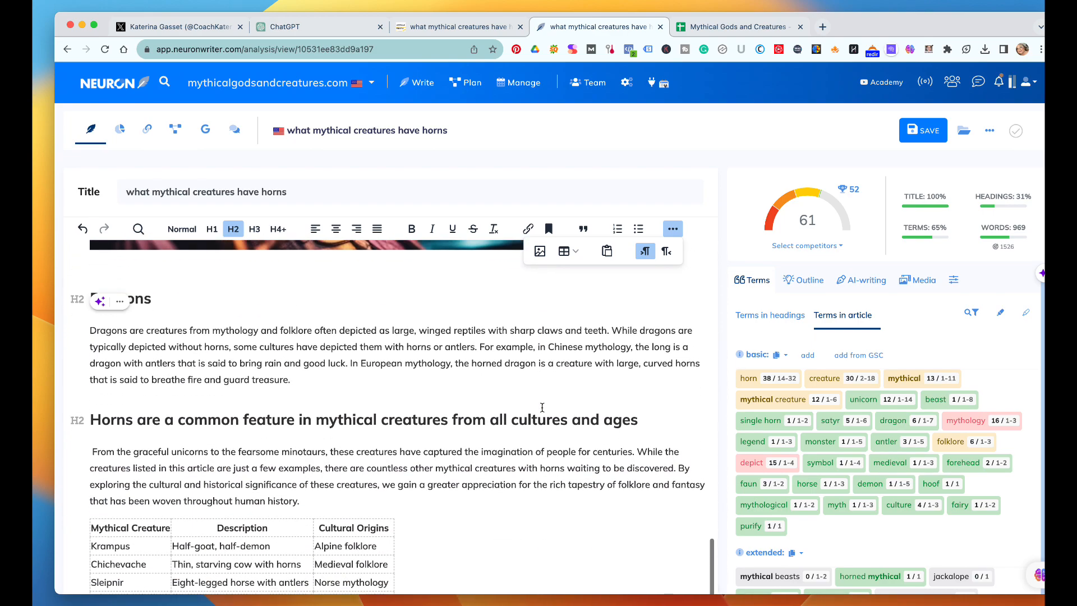
scroll(542, 408, "down", 10)
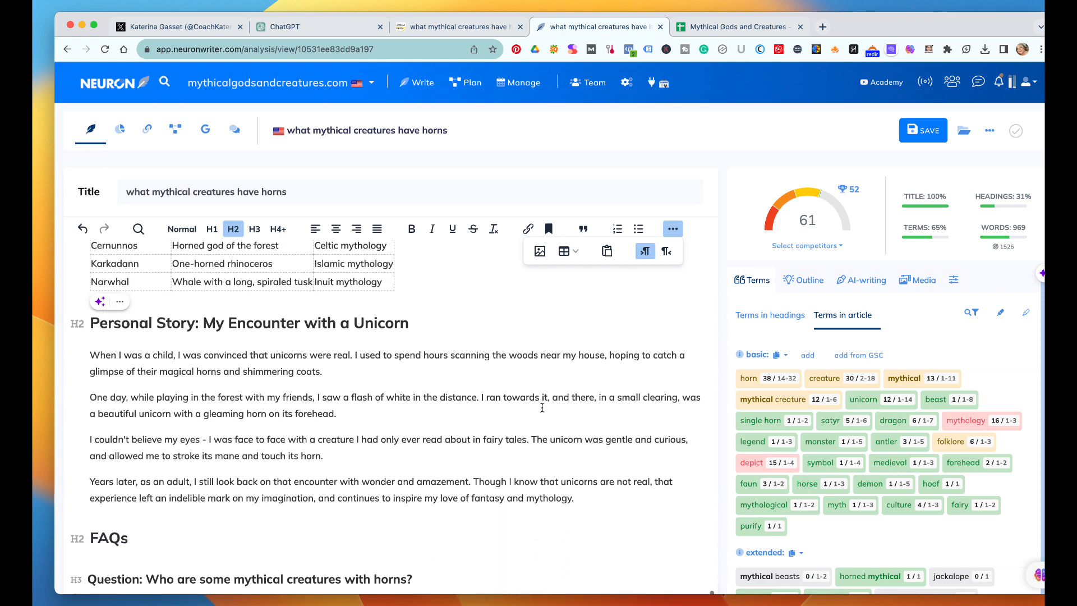
scroll(542, 408, "up", 3)
scroll(541, 407, "down", 2)
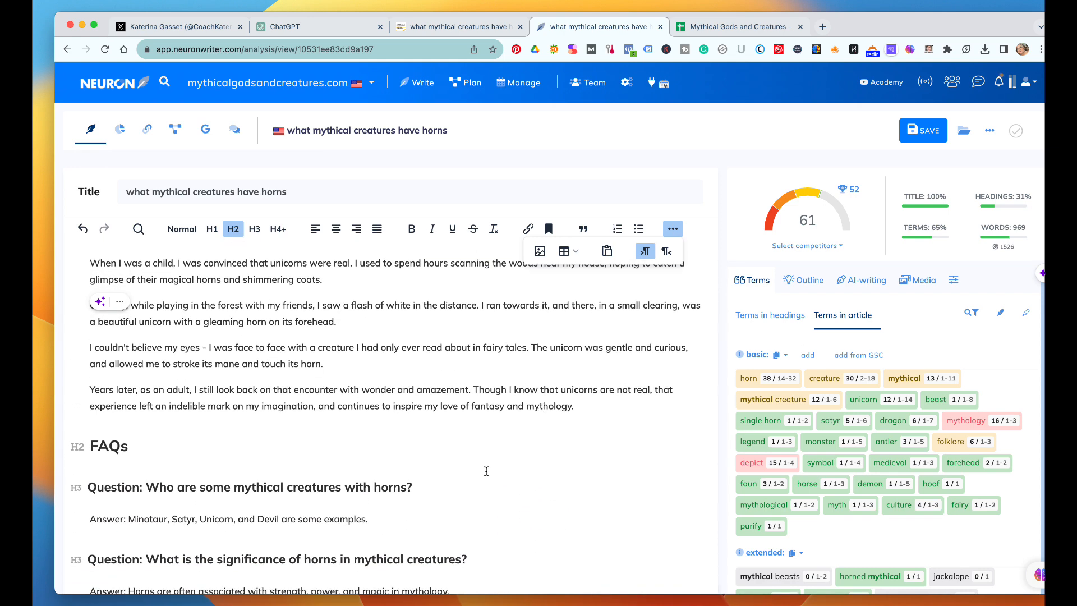
left_click(428, 485)
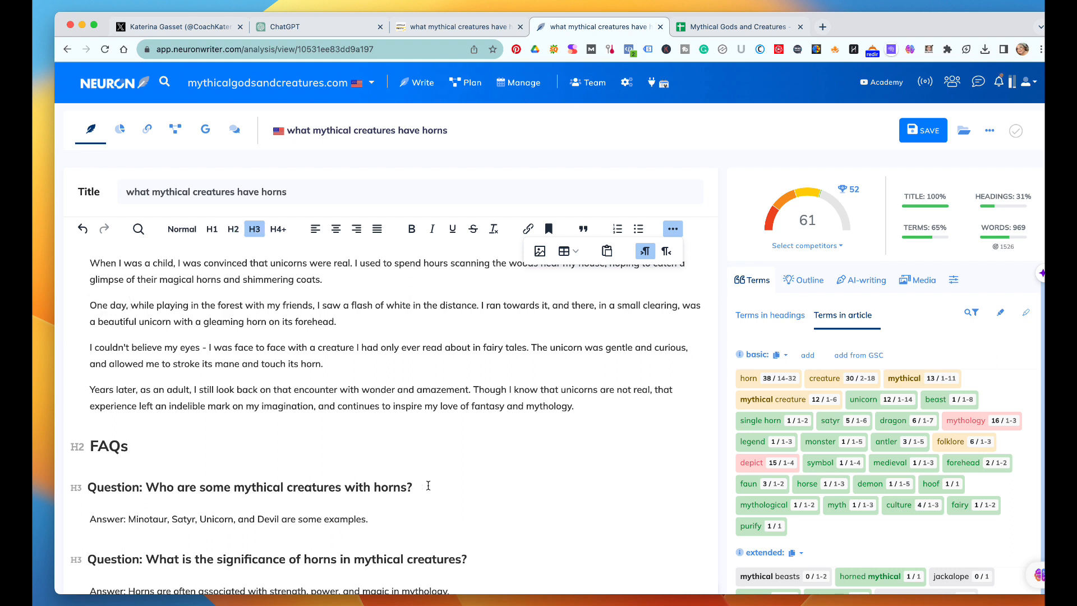
key("BackSpace")
key("BackSpace")
key("BackSpace")
key("BackSpace")
key("BackSpace")
key("BackSpace")
key("BackSpace")
key("BackSpace")
key("BackSpace")
key("super+z")
key("BackSpace")
key("BackSpace")
key("BackSpace")
type("=u")
key("BackSpace")
key("BackSpace")
type("ith horn")
type("r")
key("BackSpace")
type("s. ")
type("?")
Step: Replace the "FAQs" H2 heading text with "You may also be wondering:"
left_click(127, 447)
key("BackSpace")
key("BackSpace")
key("BackSpace")
key("BackSpace")
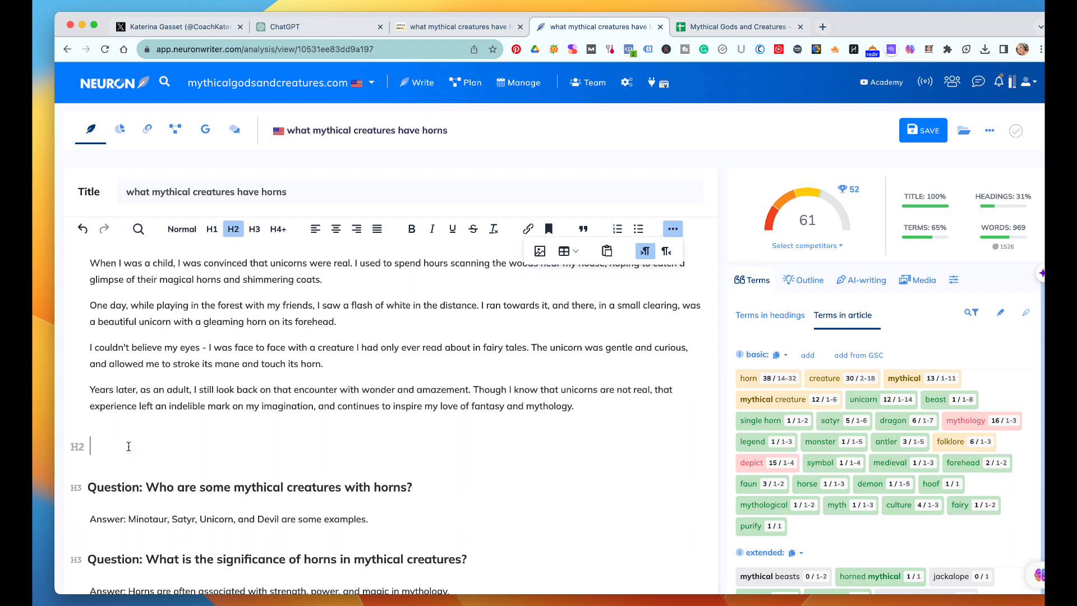
type("You ar")
key("BackSpace")
key("BackSpace")
key("BackSpace")
key("BackSpace")
key("BackSpace")
type("ou may also ")
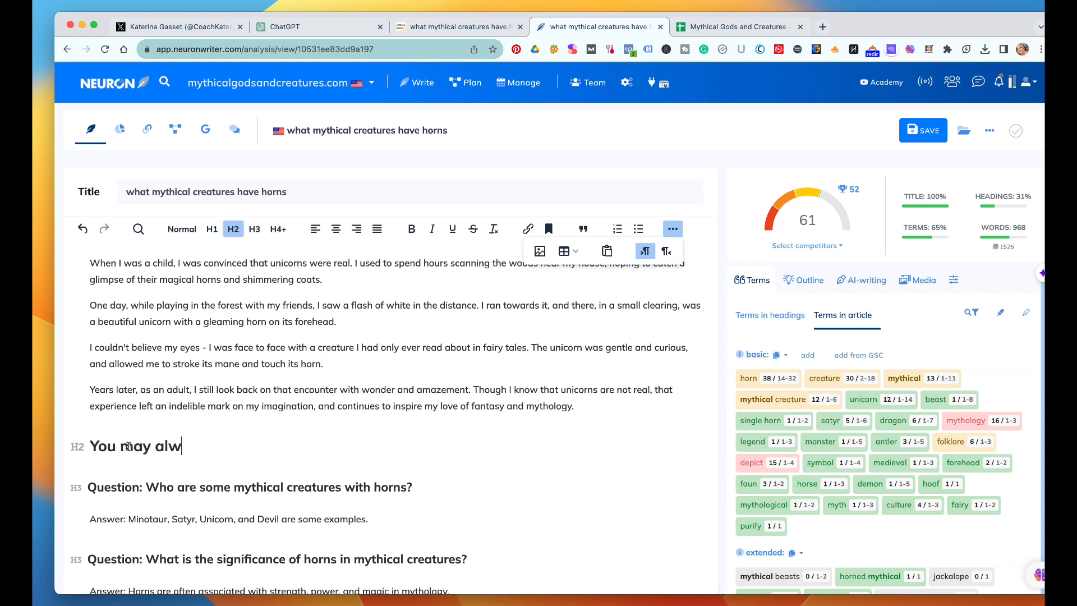
type("be wonder")
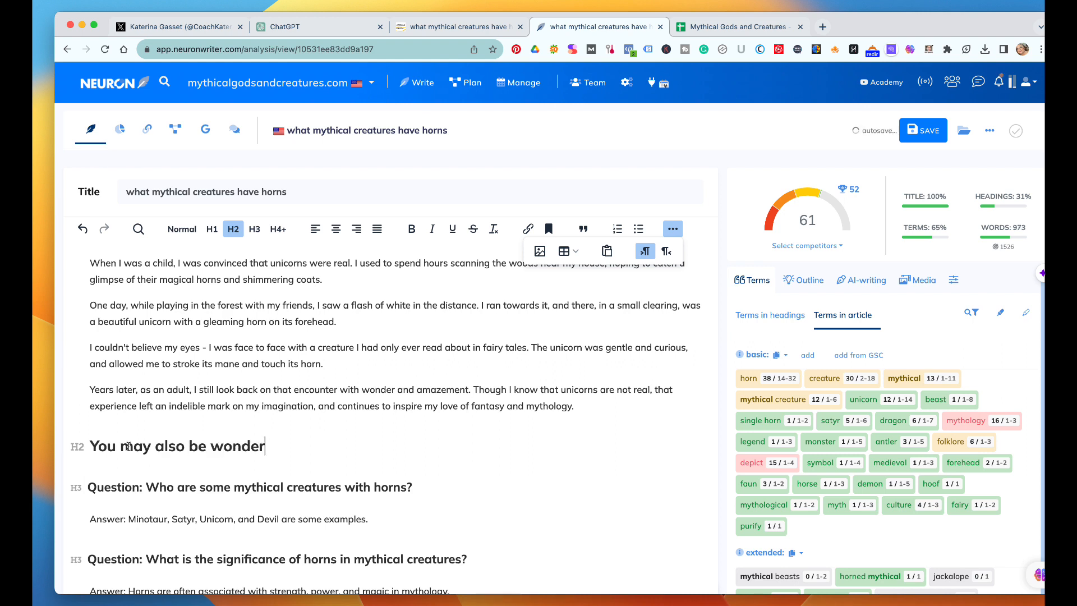
type("ing:")
Step: Insert the line "What mythical creatures have horns:" between the paragraph on horns across cultures and the mythical creatures table
scroll(455, 462, "down", 4)
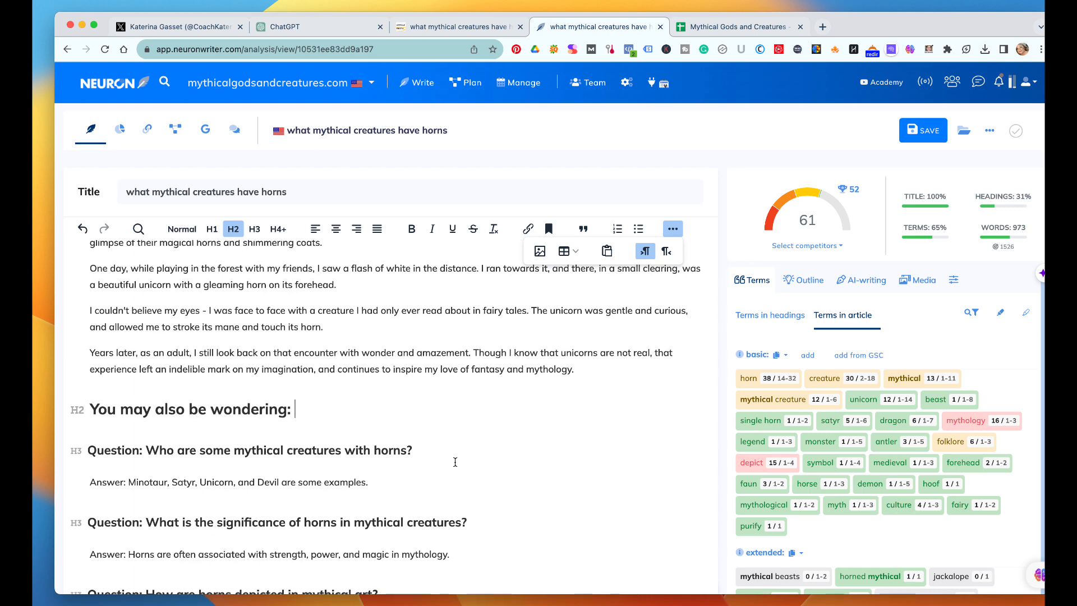
scroll(455, 462, "up", 2)
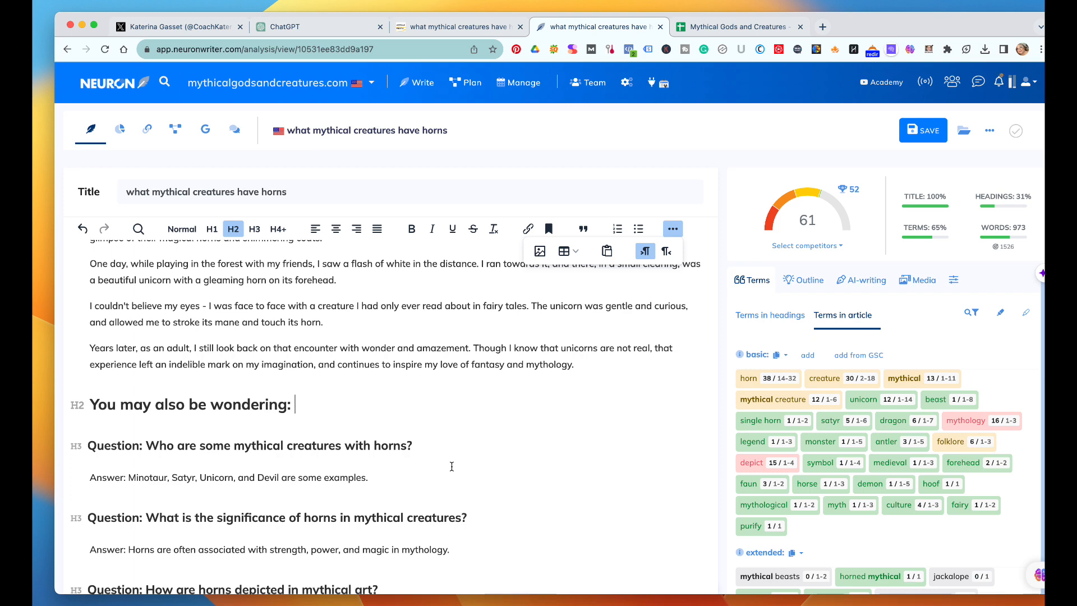
scroll(452, 466, "down", 10)
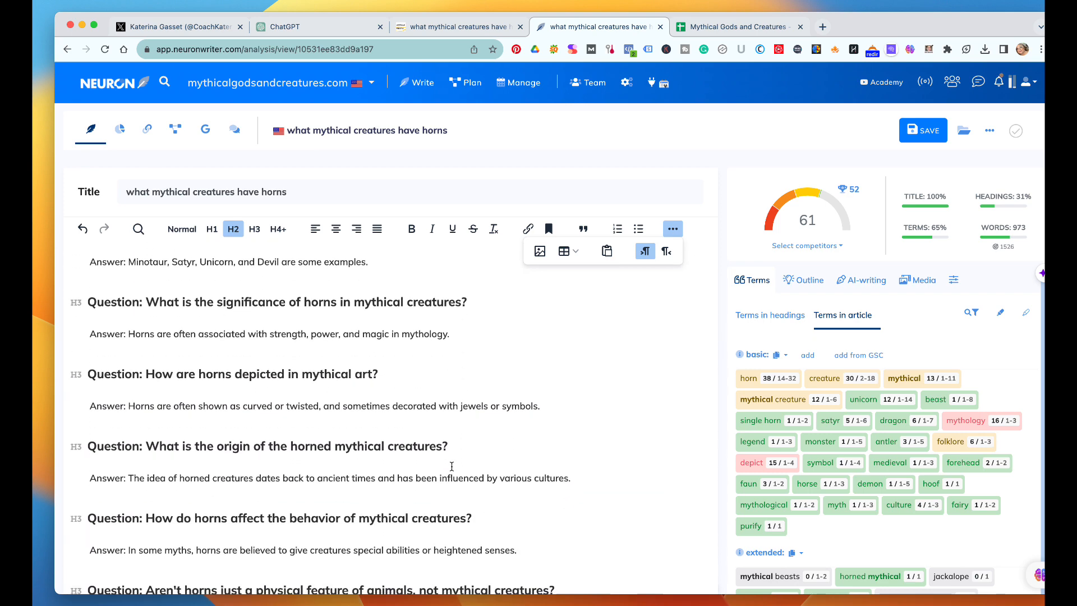
scroll(451, 466, "up", 13)
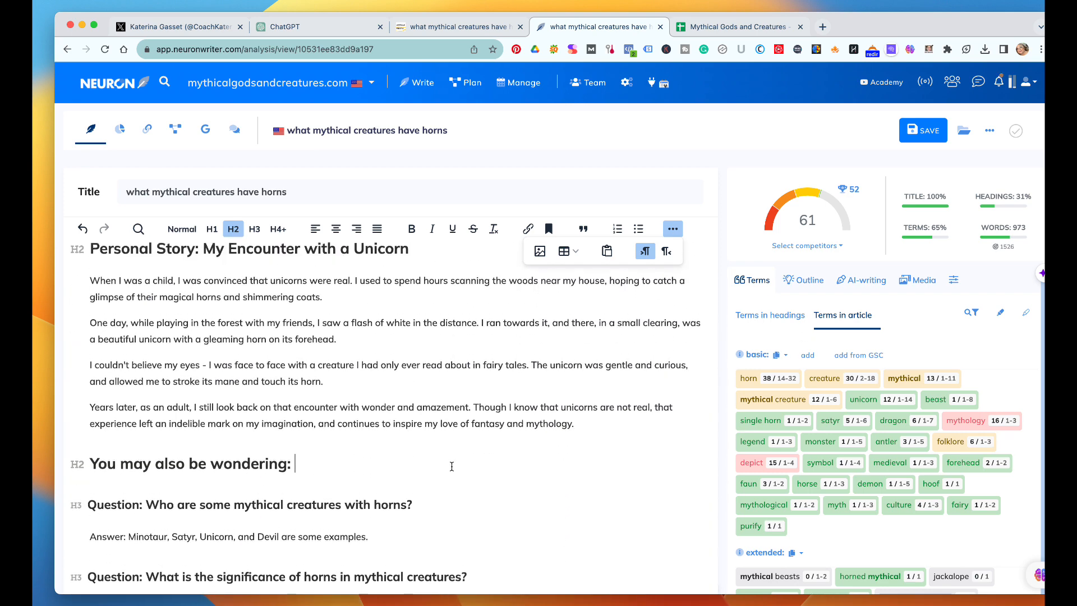
scroll(452, 466, "up", 1)
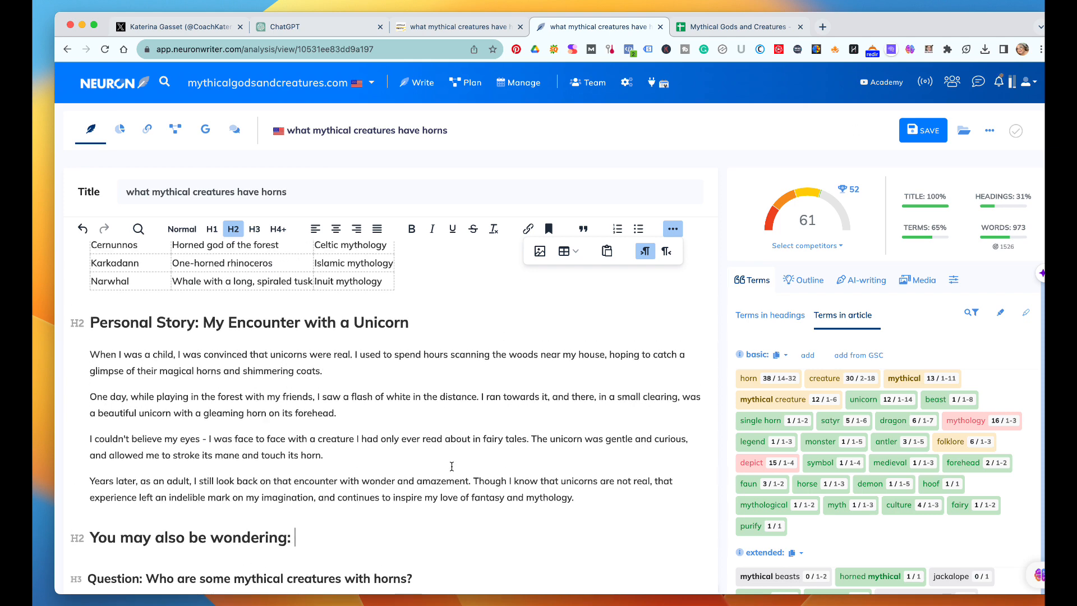
scroll(452, 466, "up", 7)
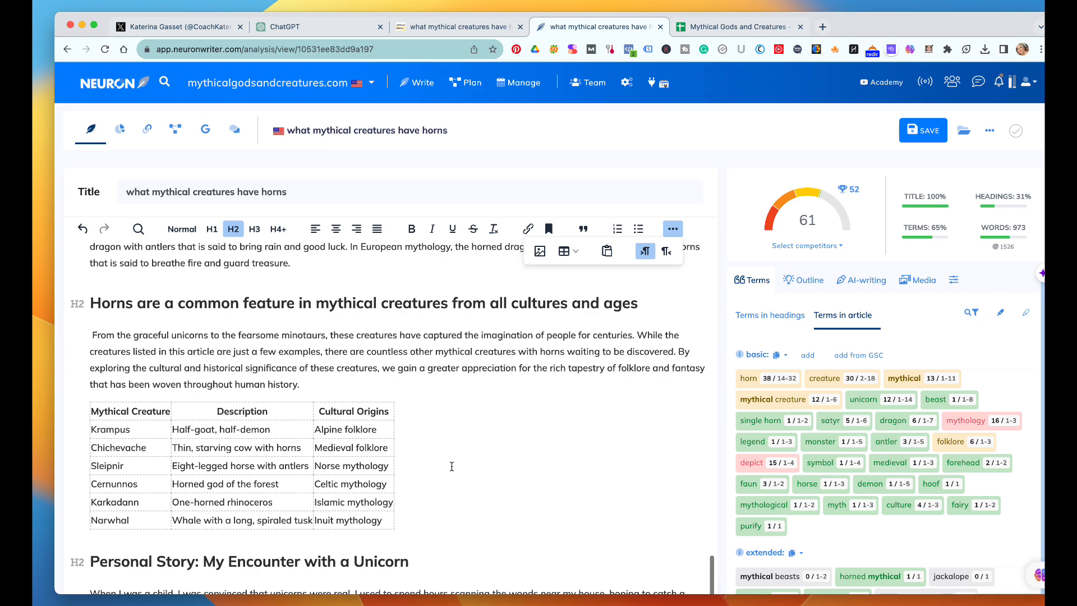
scroll(452, 466, "up", 2)
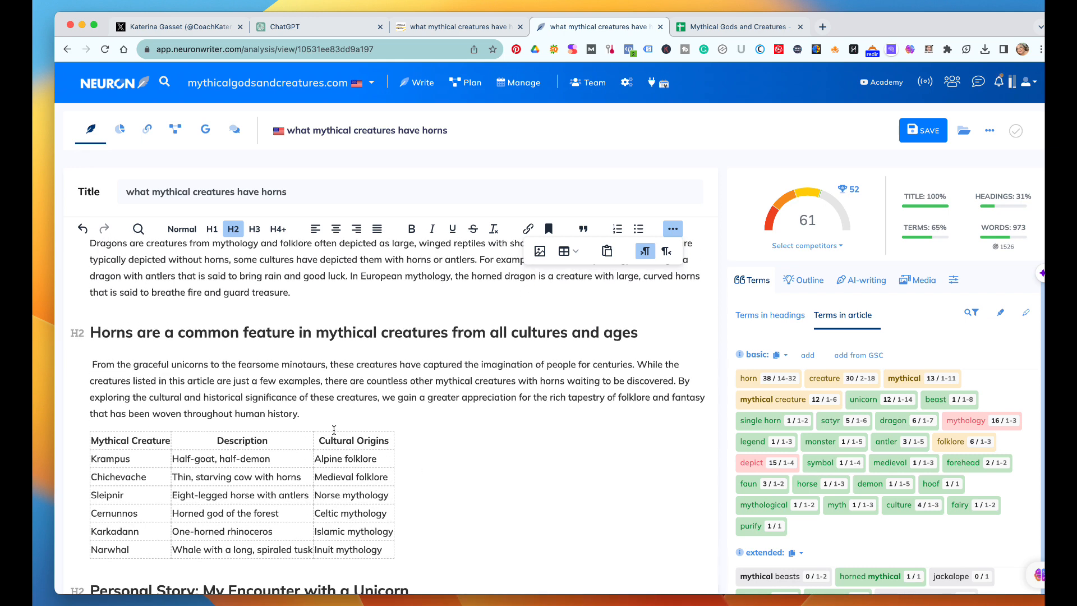
left_click(342, 408)
key("Return")
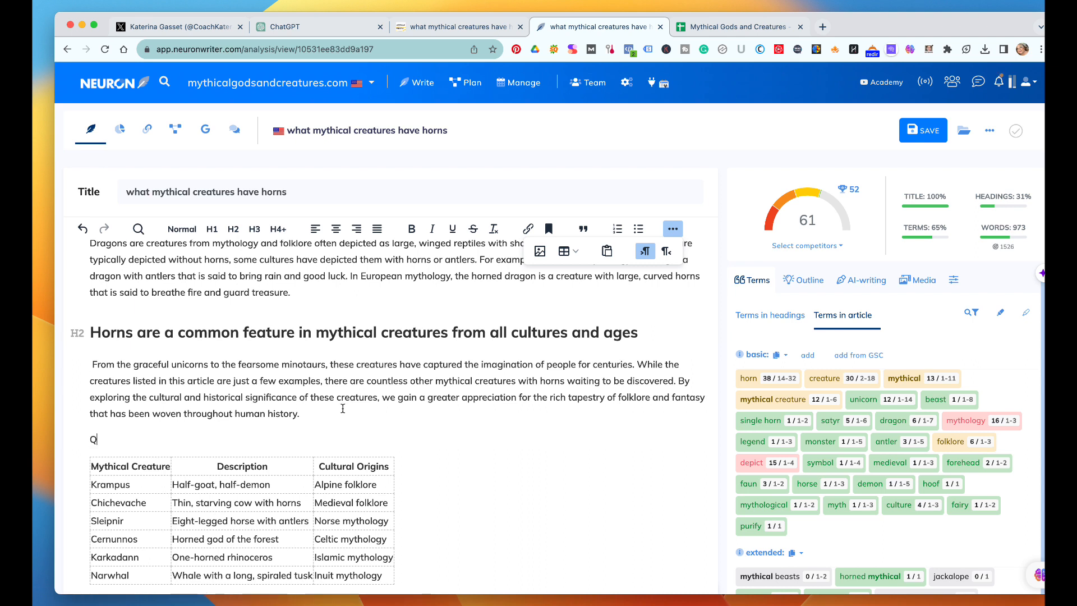
type("What mythical creat")
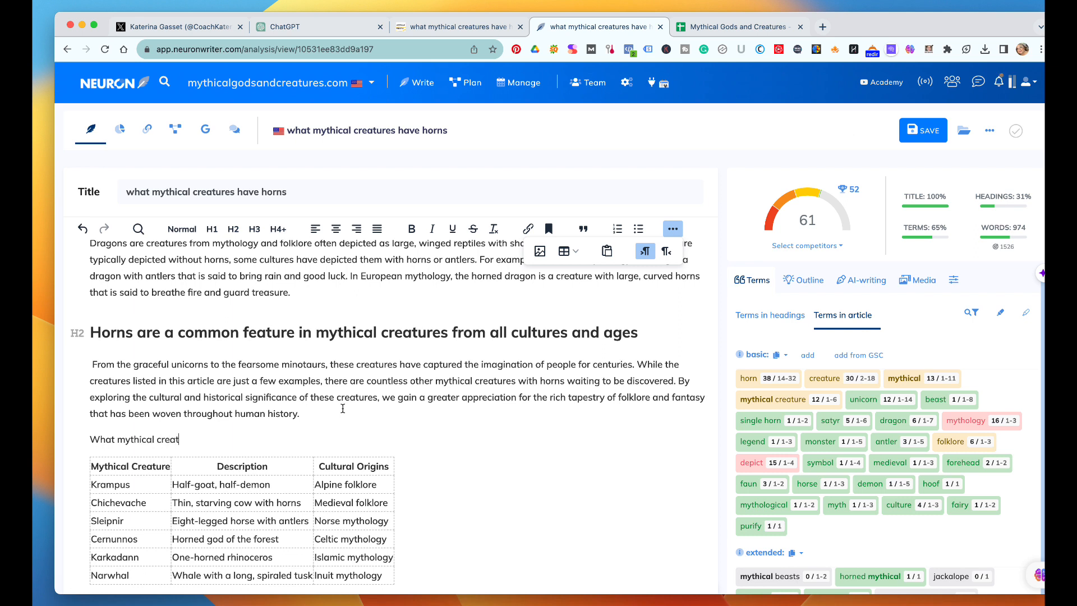
type("ures have horns:")
Step: Format the line "What mythical creatures have horns:" above the table as an H3 heading
left_click_drag(252, 439, 90, 439)
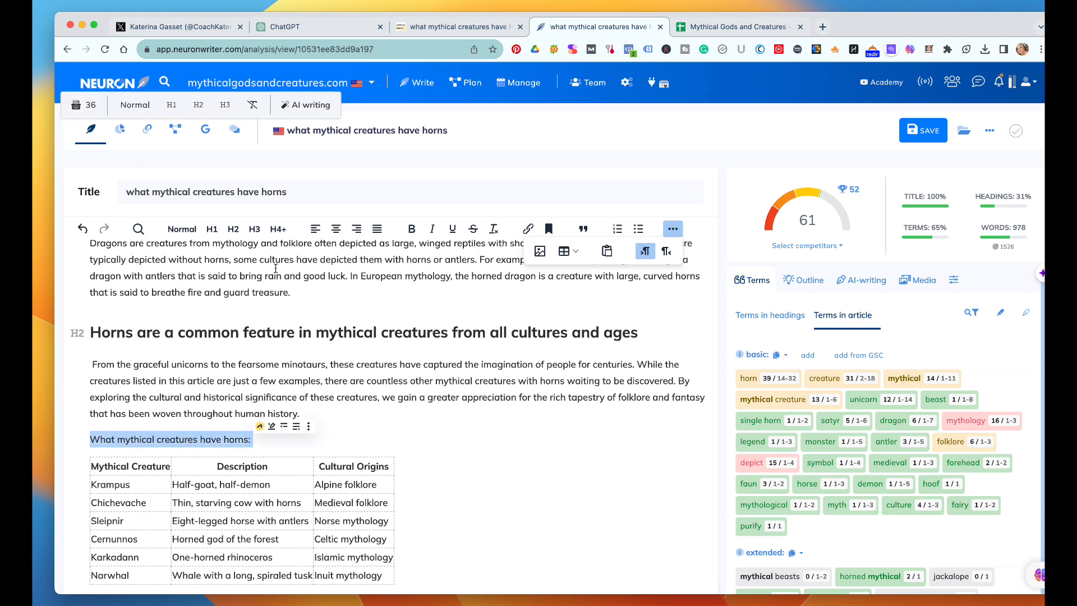
left_click(254, 228)
left_click(460, 457)
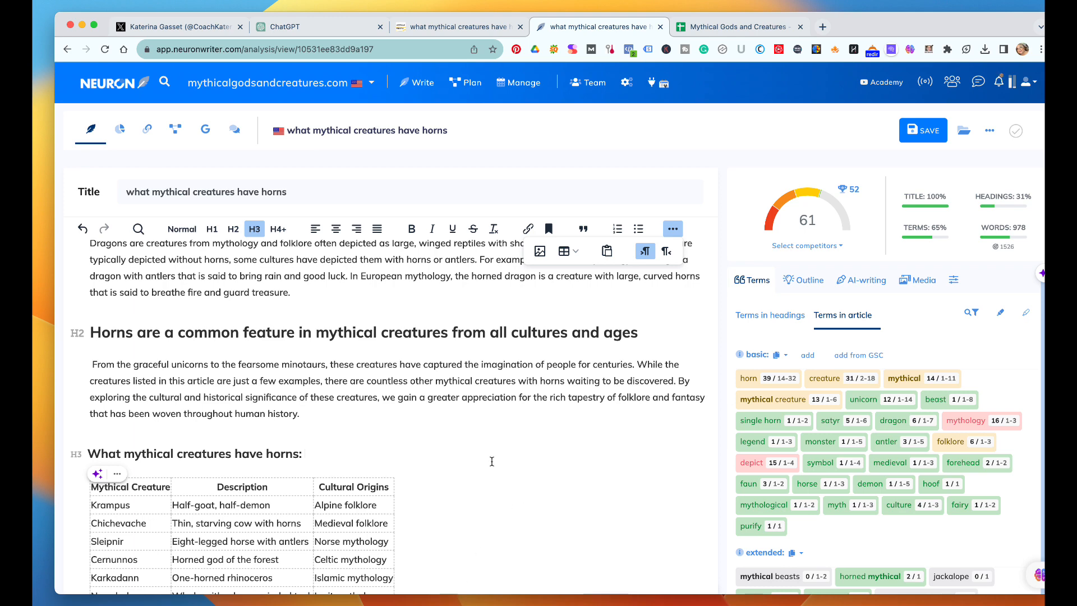
scroll(492, 461, "down", 1)
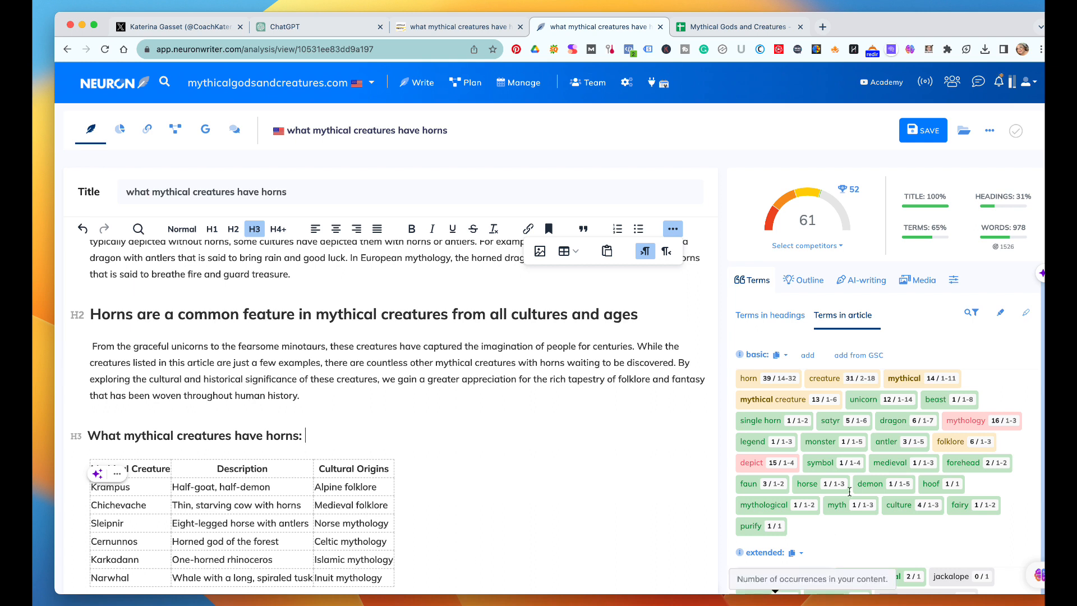
Step: Review the suggested H1 and H2 heading terms and the competitors' outlines from the top-ranked page through the unicorn pages
left_click(791, 319)
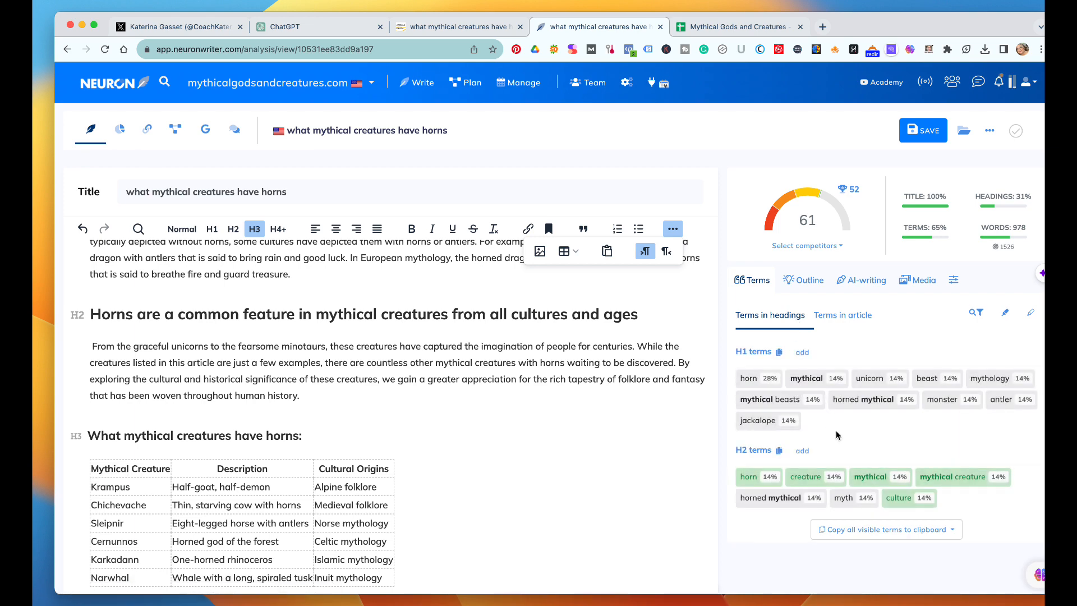
scroll(802, 341, "up", 1)
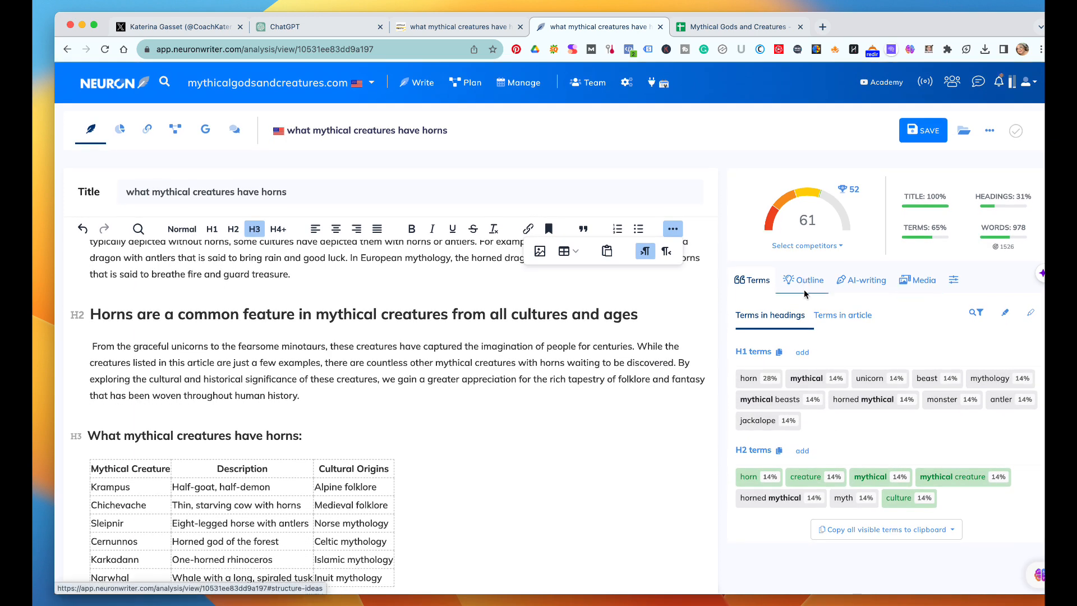
left_click(806, 285)
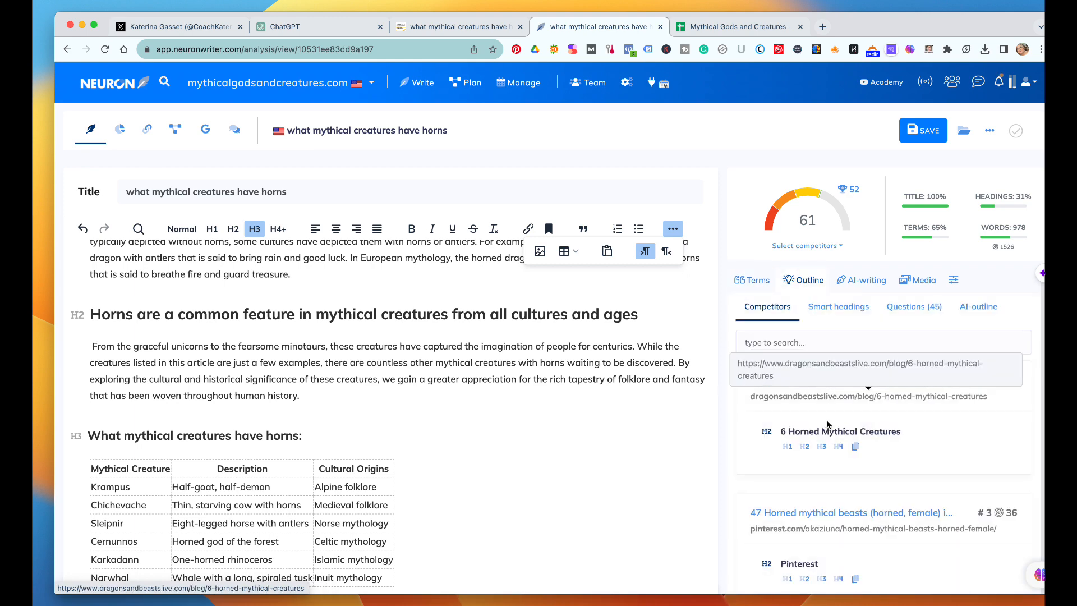
scroll(827, 424, "down", 1)
scroll(827, 425, "down", 4)
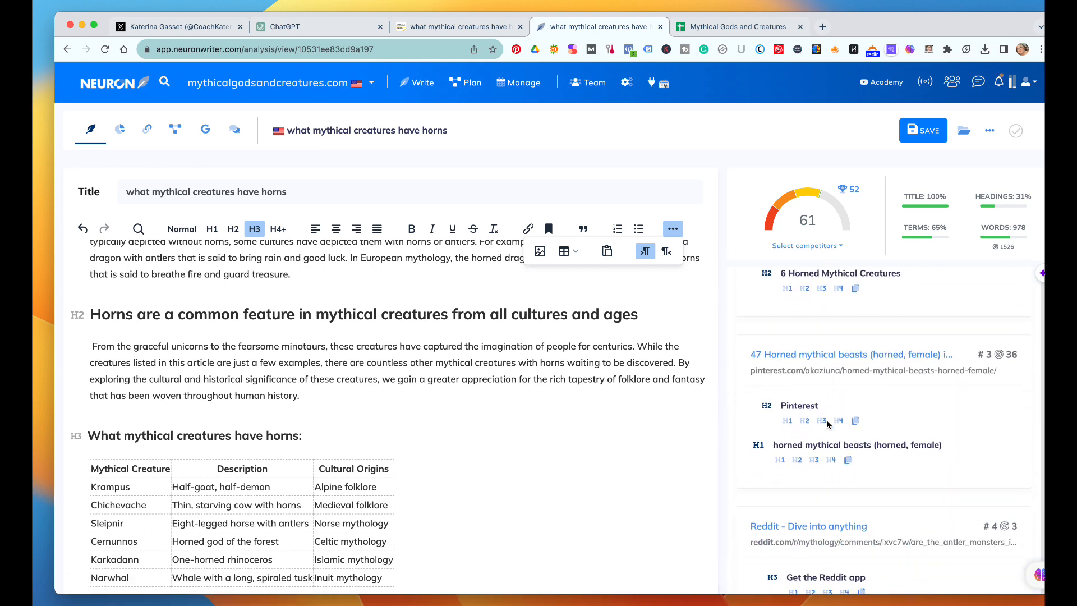
scroll(827, 424, "down", 8)
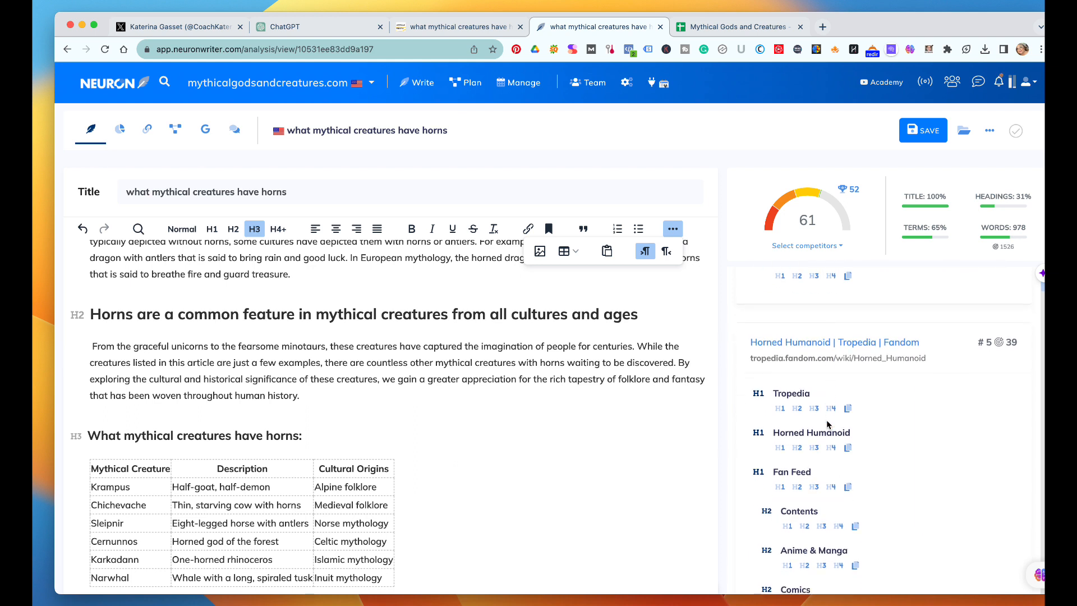
scroll(826, 425, "down", 3)
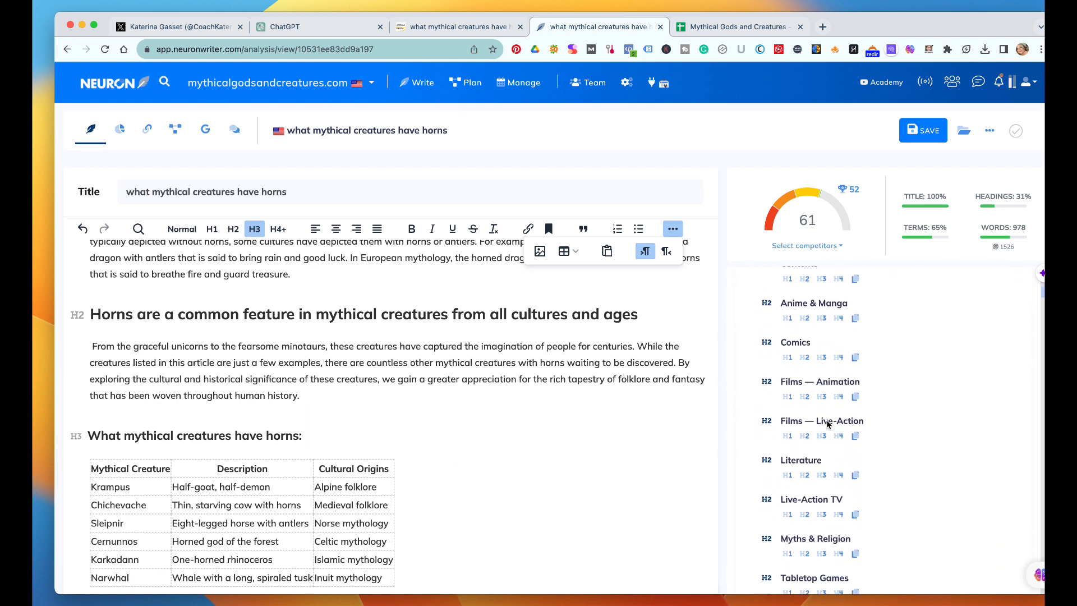
scroll(826, 425, "down", 7)
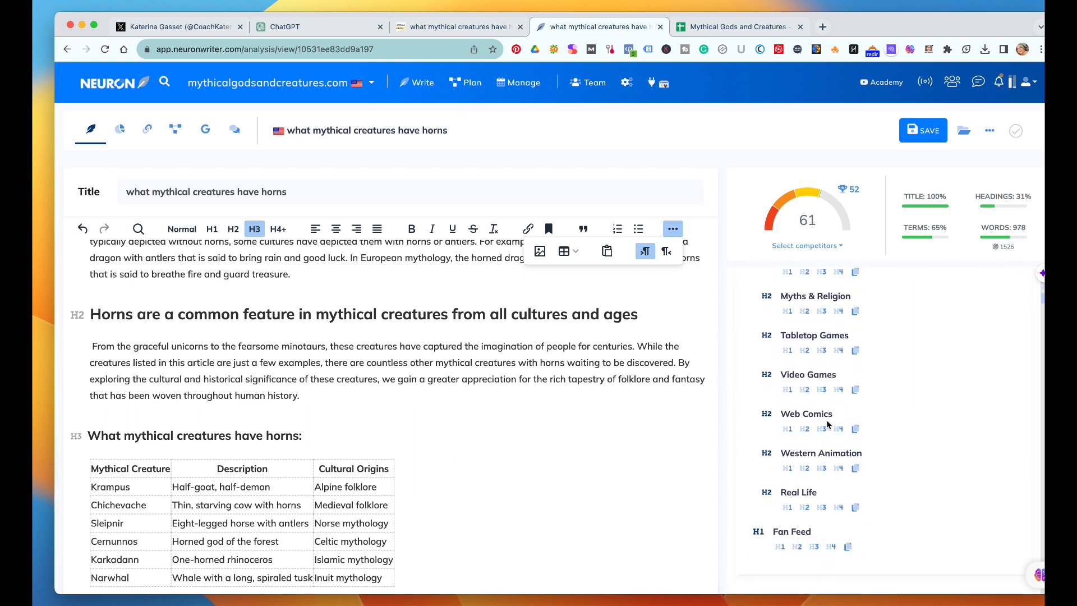
scroll(826, 425, "down", 7)
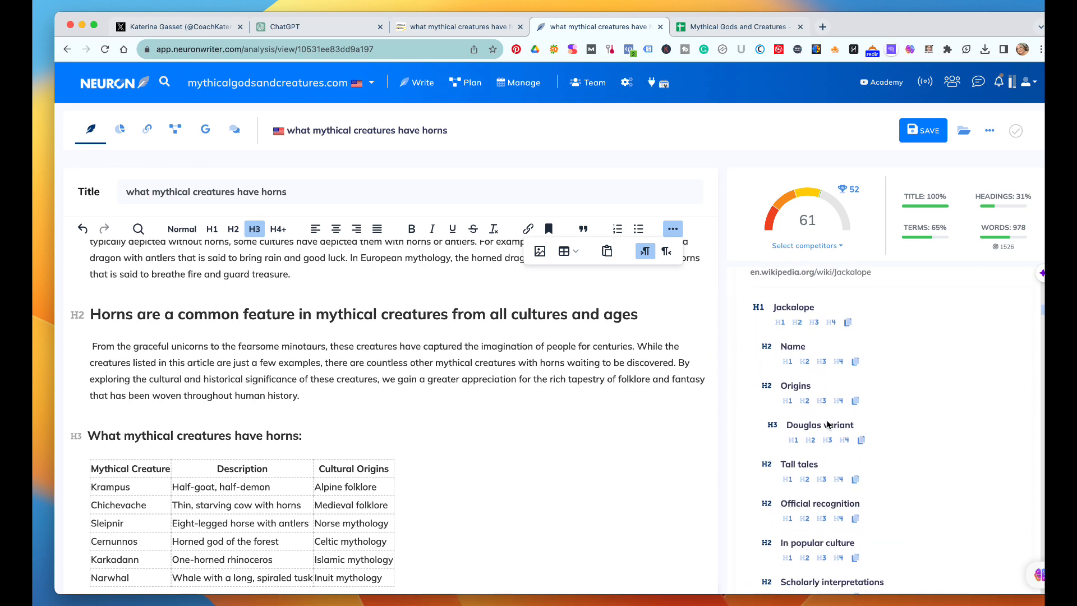
scroll(827, 420, "down", 4)
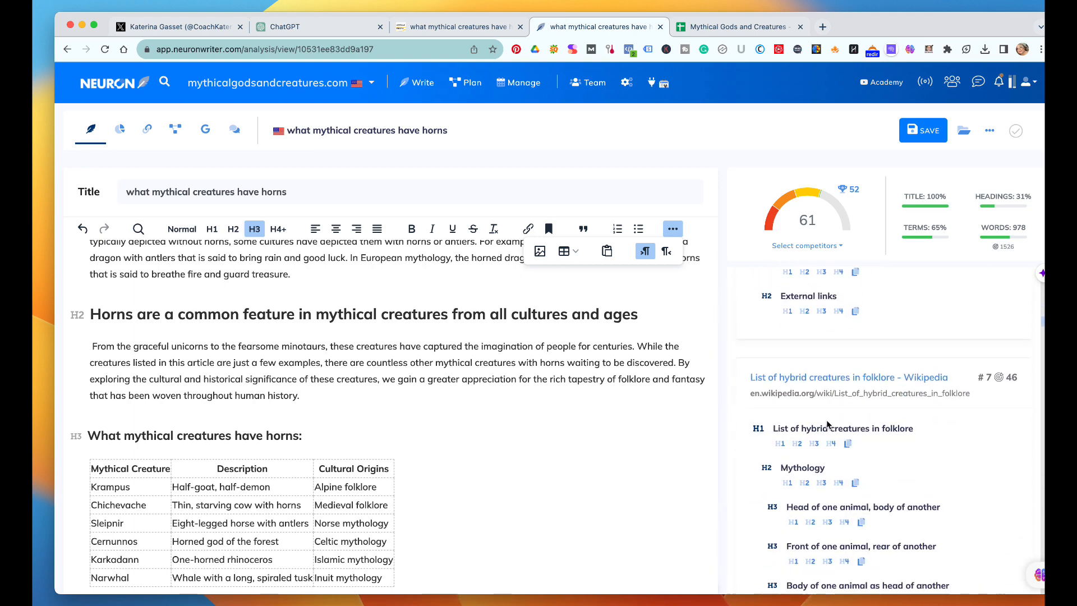
scroll(827, 425, "down", 9)
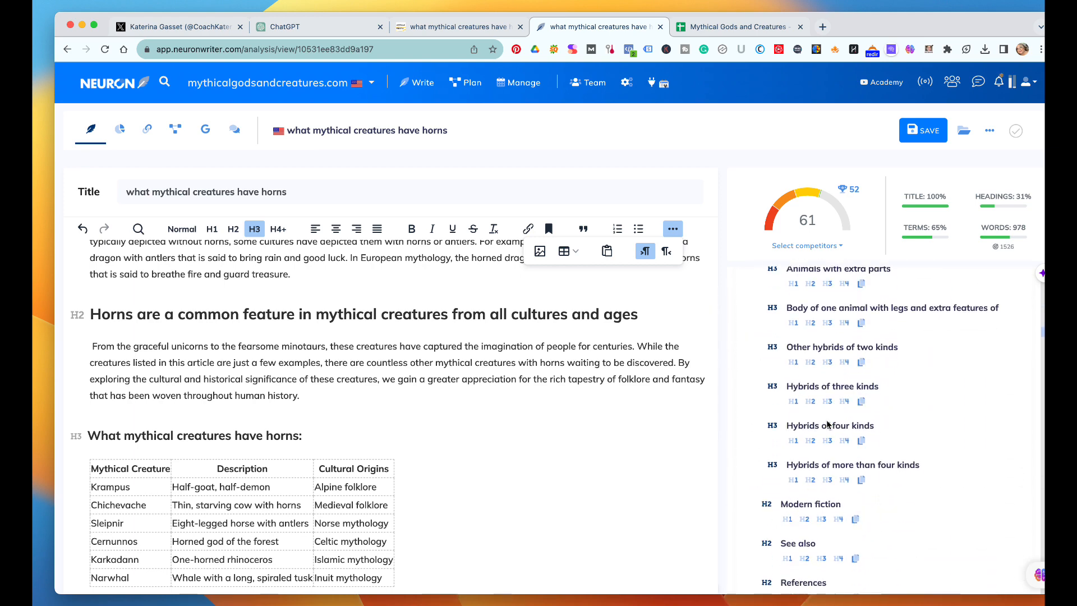
scroll(827, 420, "down", 5)
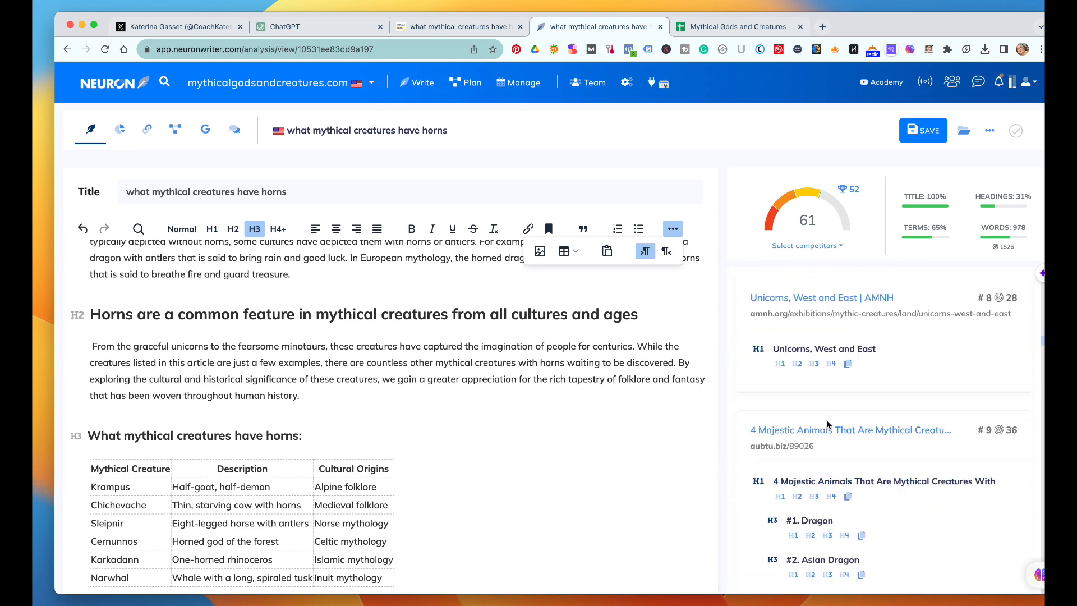
scroll(827, 425, "down", 10)
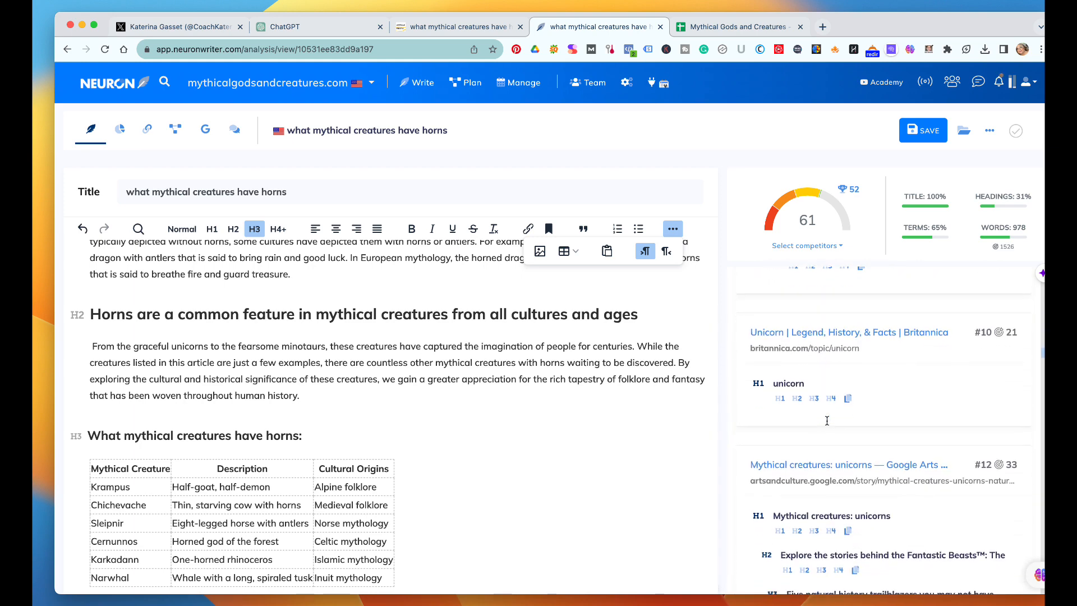
scroll(827, 424, "up", 20)
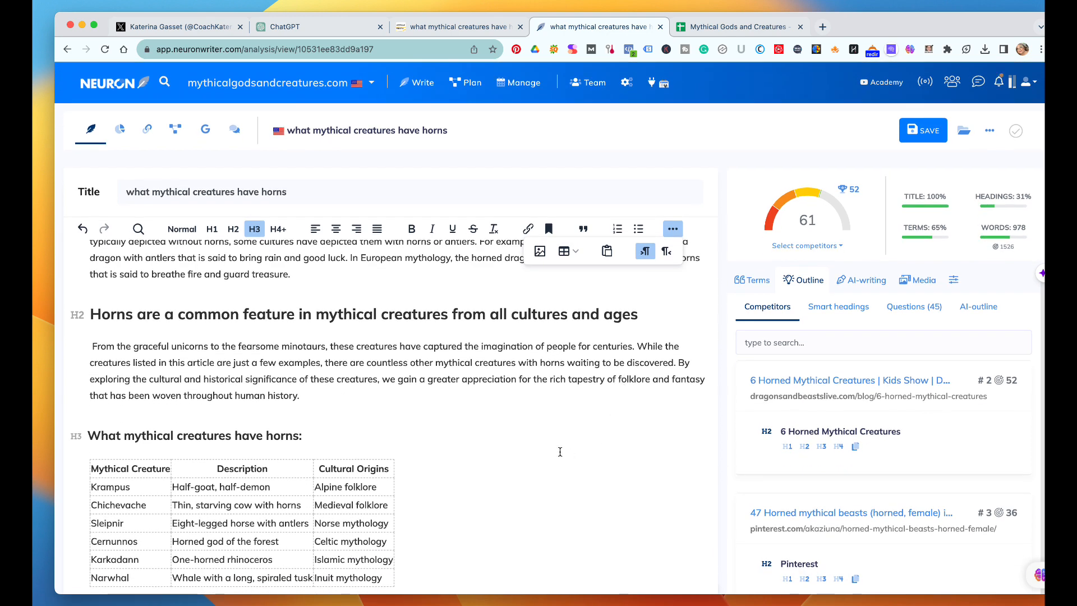
Step: Examine the competitors' heading outlines from the 6 Horned Mythical Creatures page through Wikipedia's list of hybrid creatures in folklore
scroll(345, 511, "down", 2)
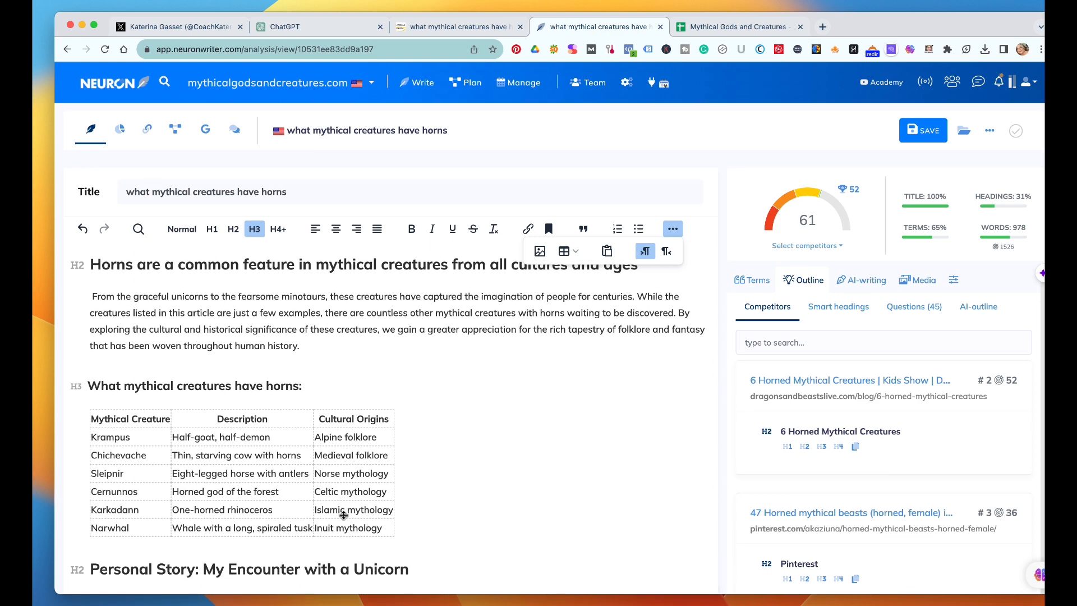
scroll(789, 513, "down", 5)
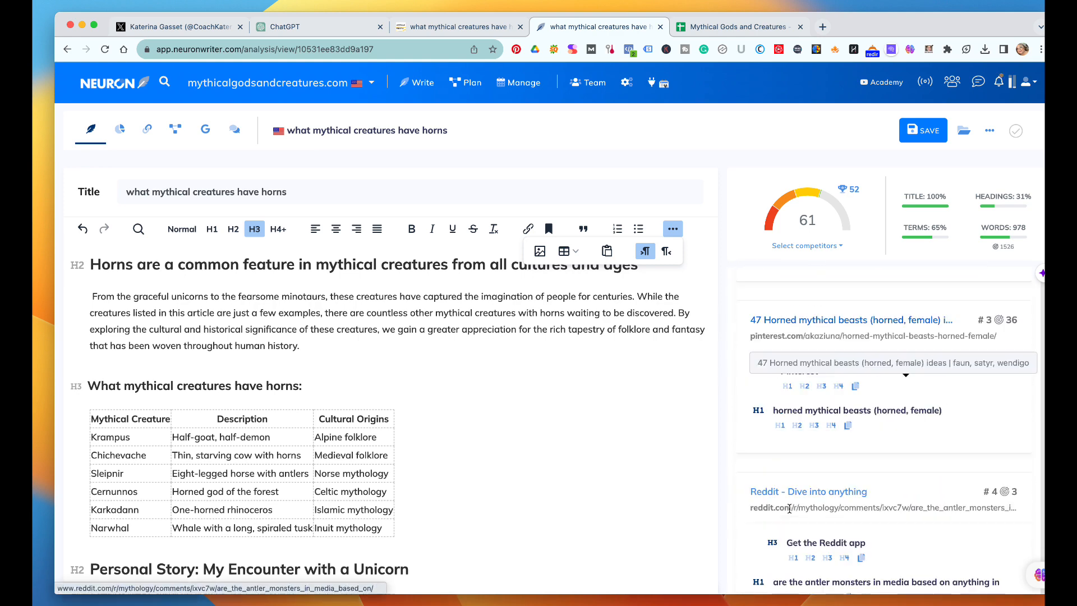
scroll(790, 512, "down", 7)
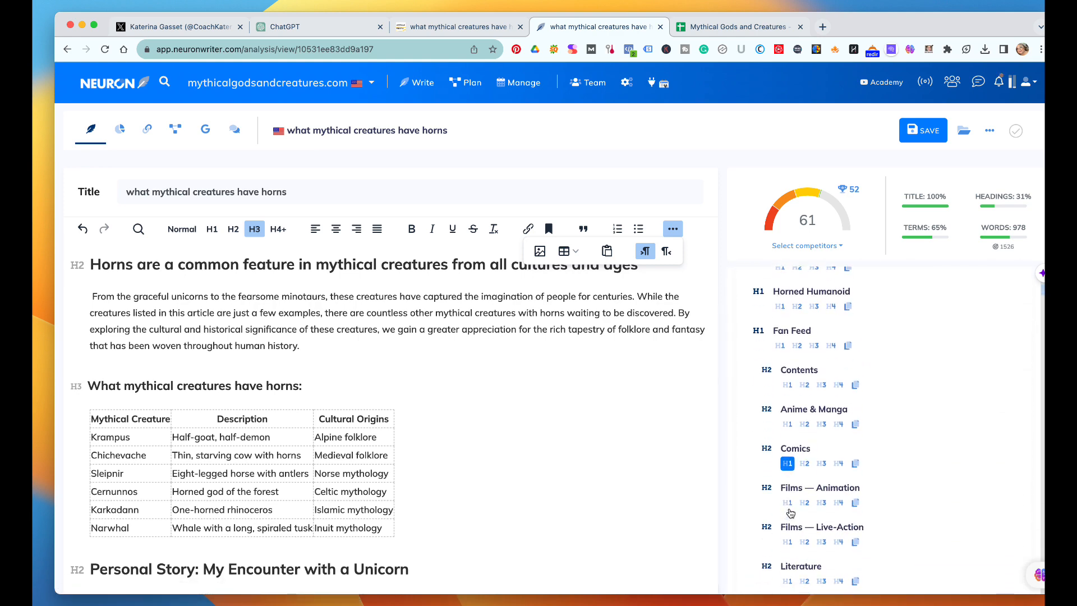
scroll(789, 512, "down", 5)
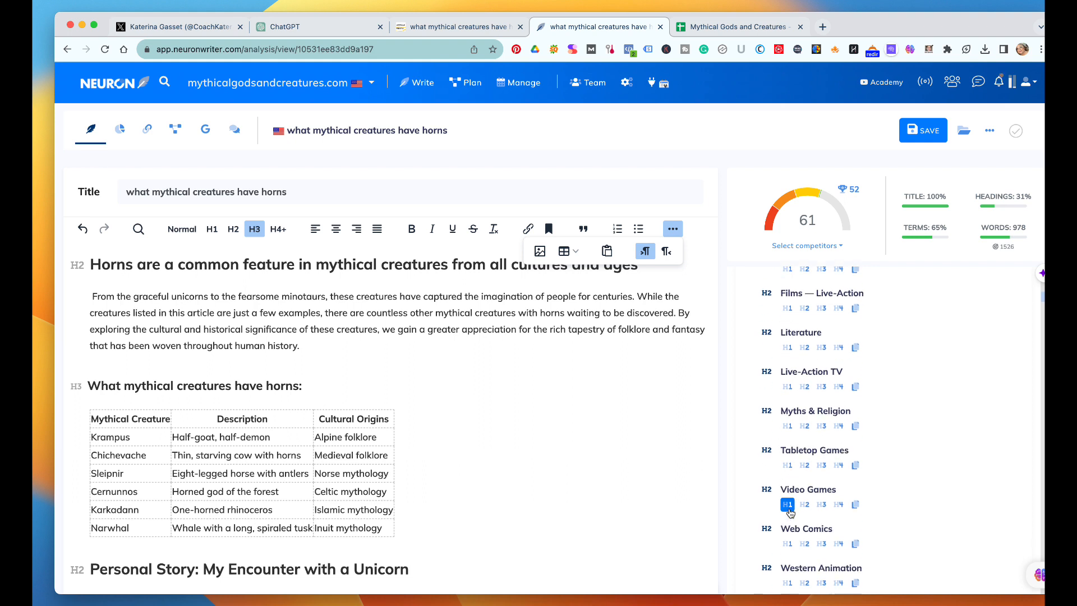
scroll(789, 512, "down", 7)
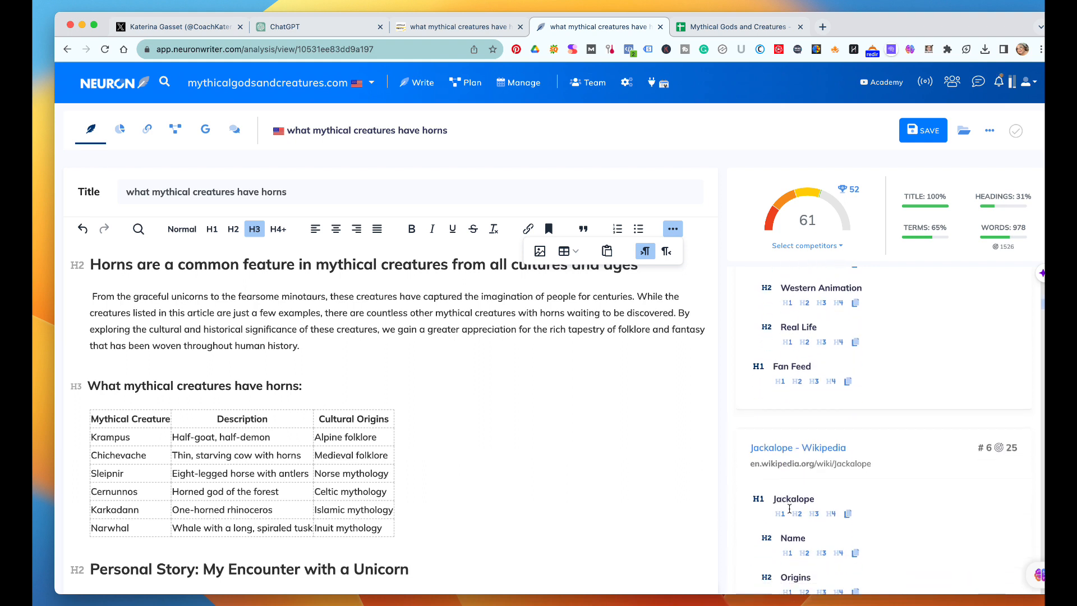
scroll(790, 508, "down", 1)
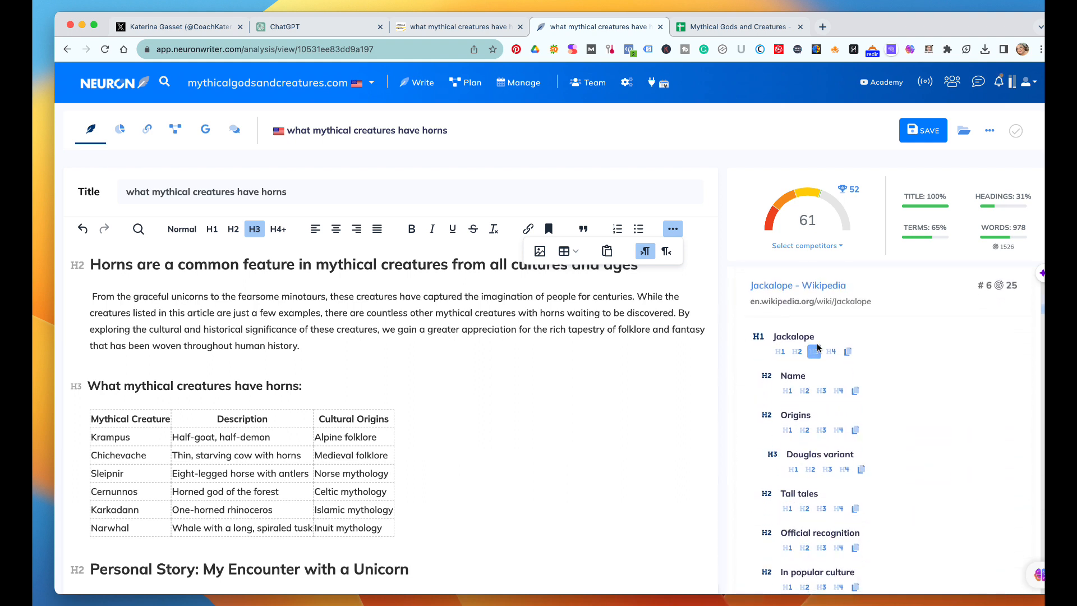
scroll(841, 421, "down", 5)
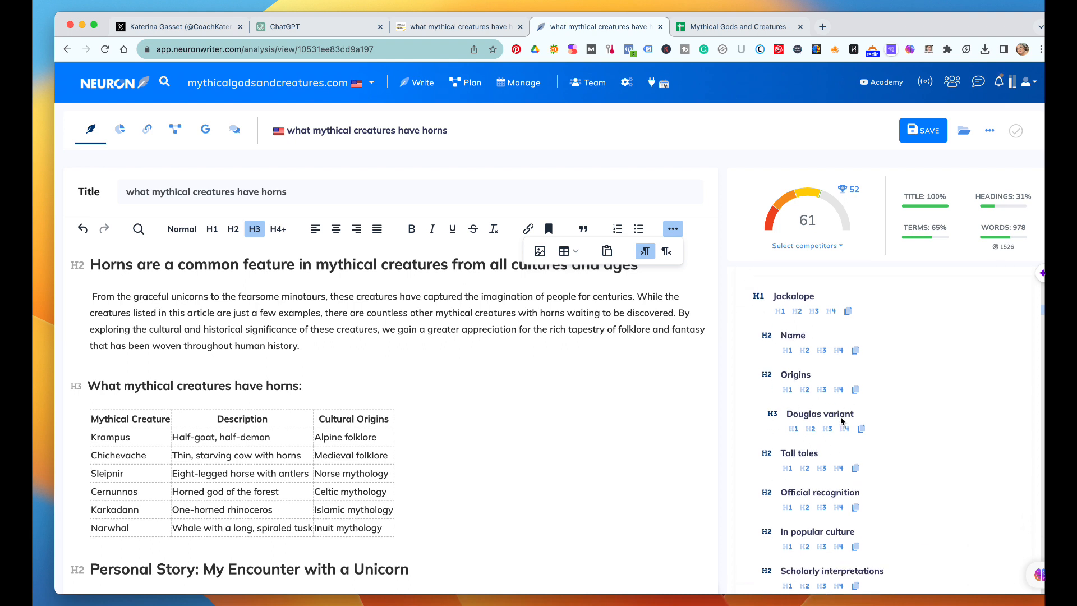
scroll(841, 421, "down", 7)
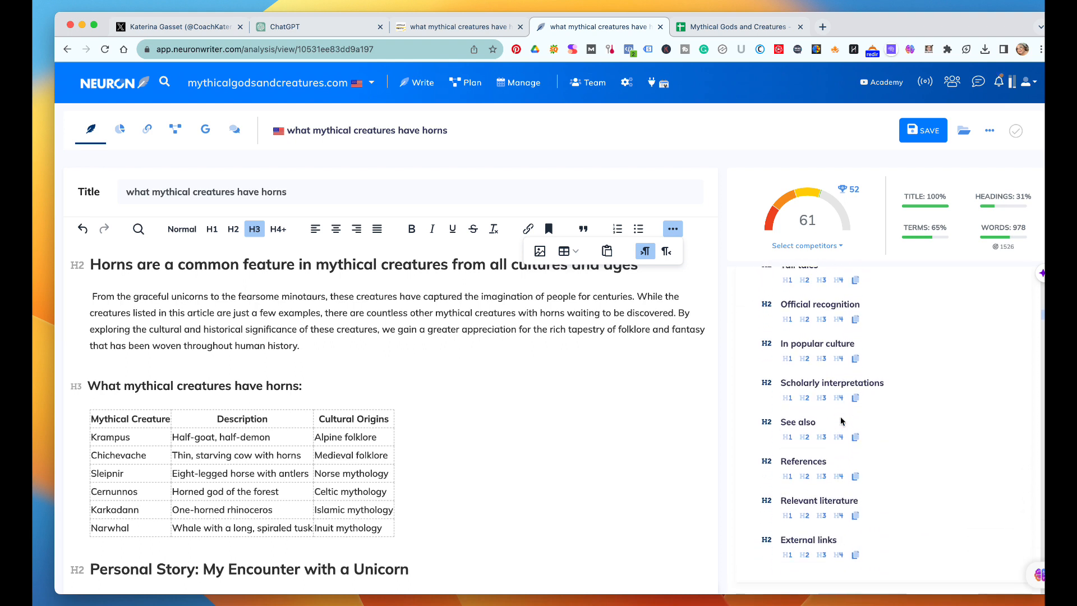
scroll(840, 421, "down", 2)
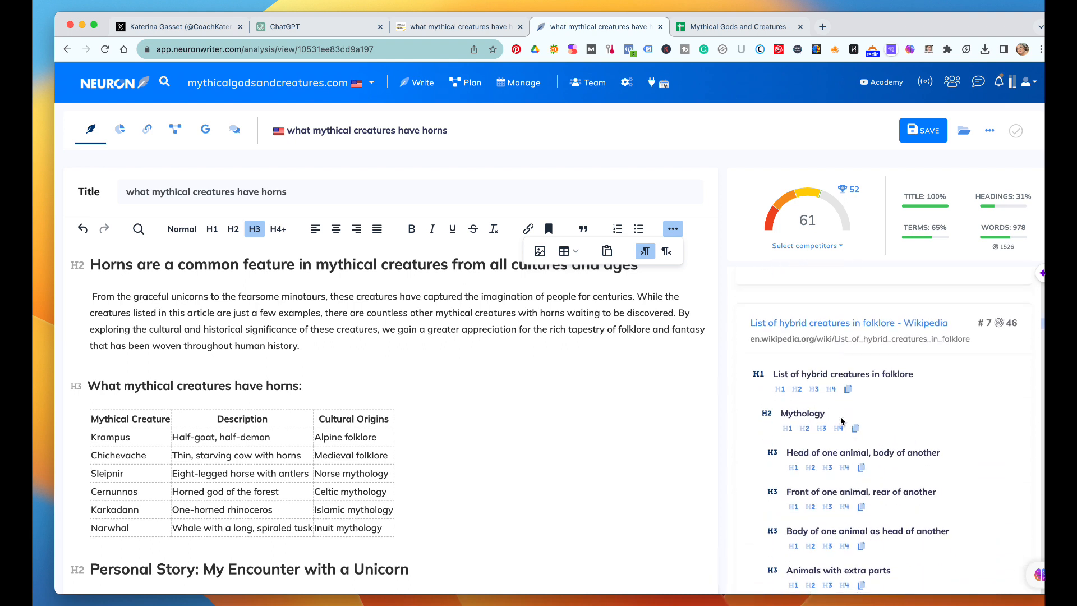
scroll(842, 421, "down", 1)
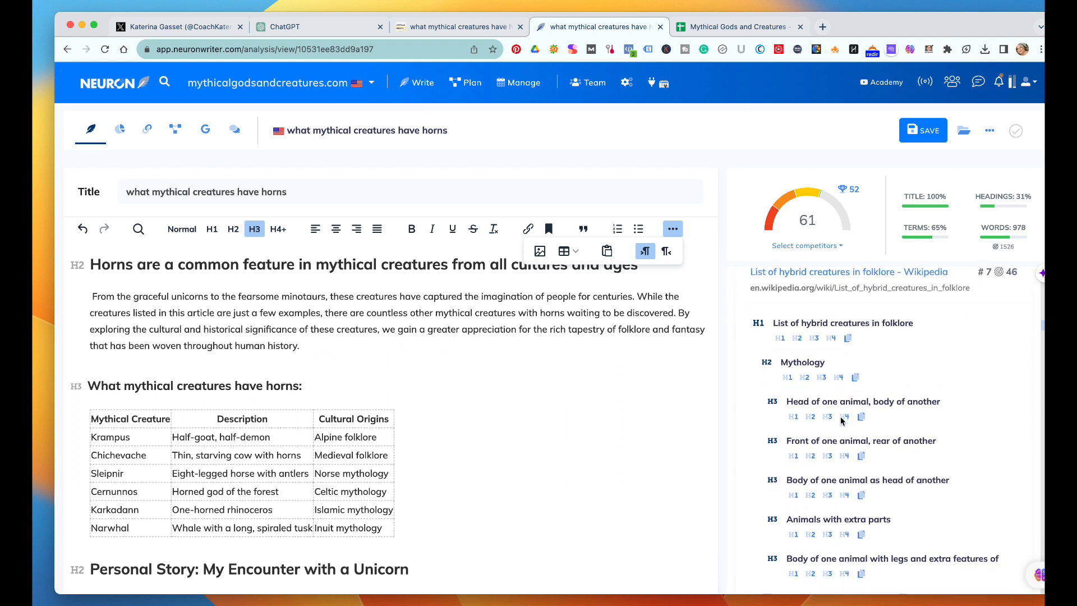
scroll(841, 420, "down", 7)
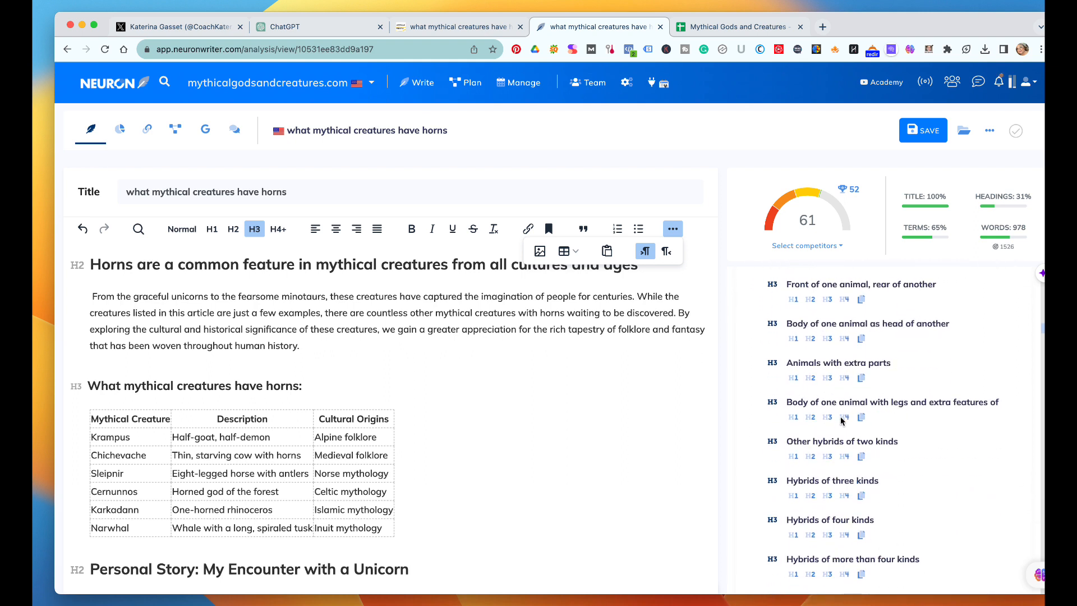
scroll(841, 420, "down", 6)
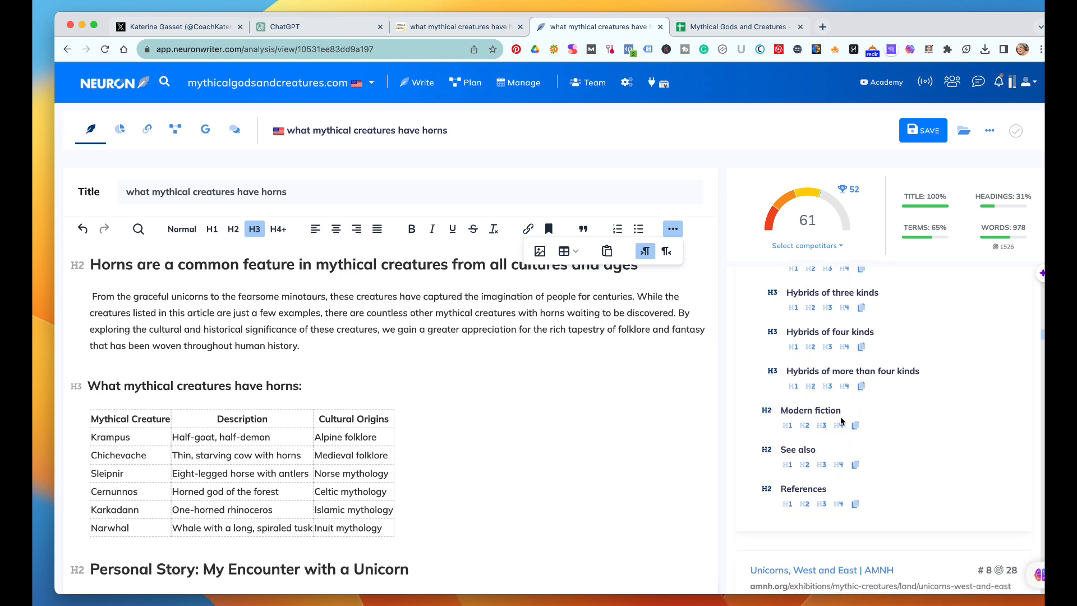
Step: Examine the lower-ranked competitors' outlines, from the 4 Majestic Animals page through the Are Unicorns Real? page, for usable headings
scroll(840, 420, "down", 6)
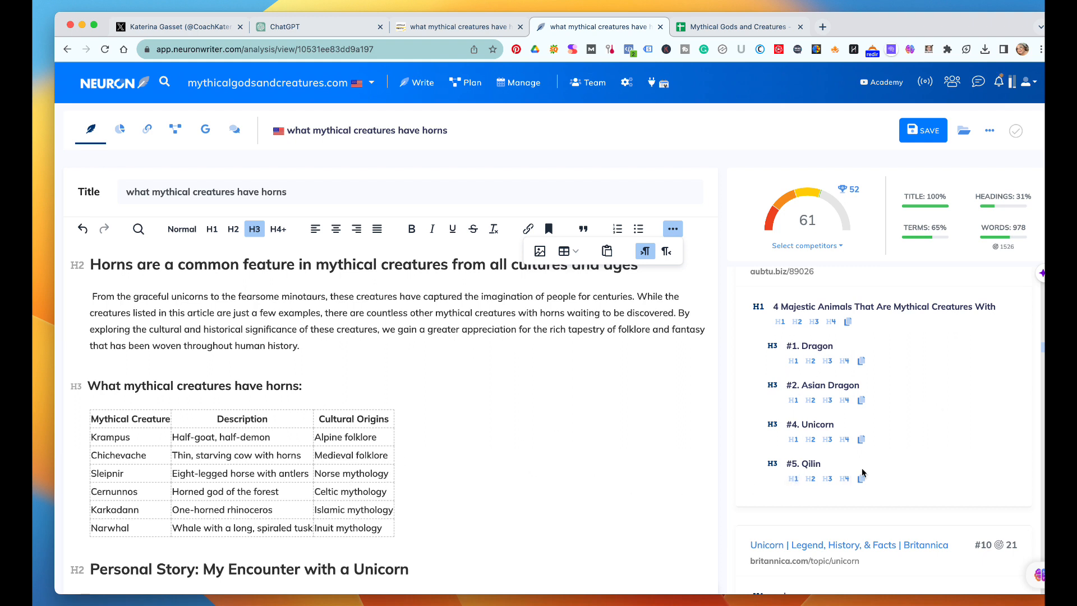
left_click(827, 361)
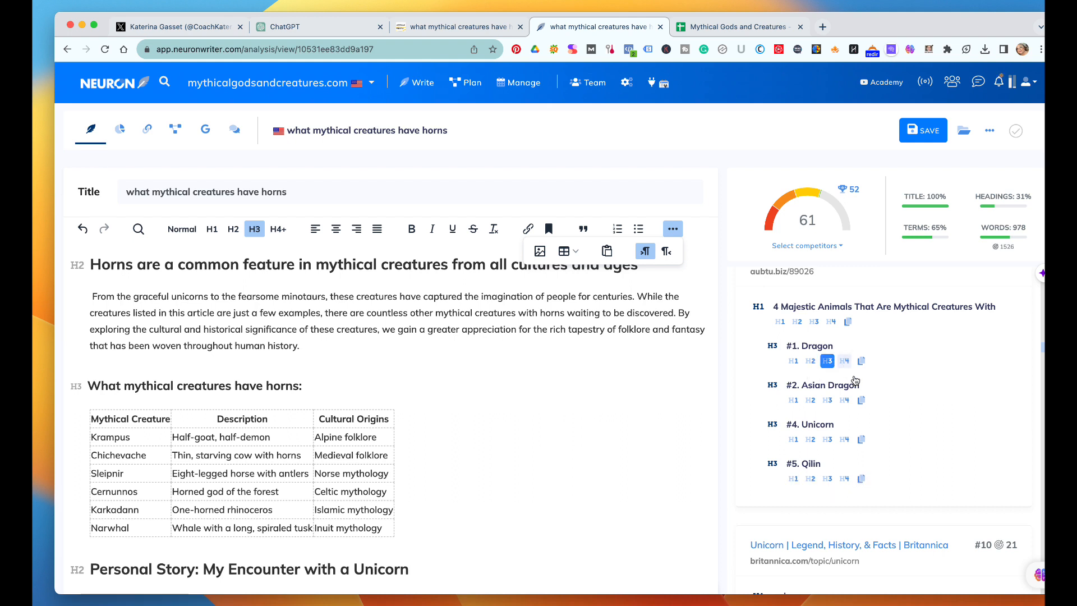
scroll(871, 478, "down", 5)
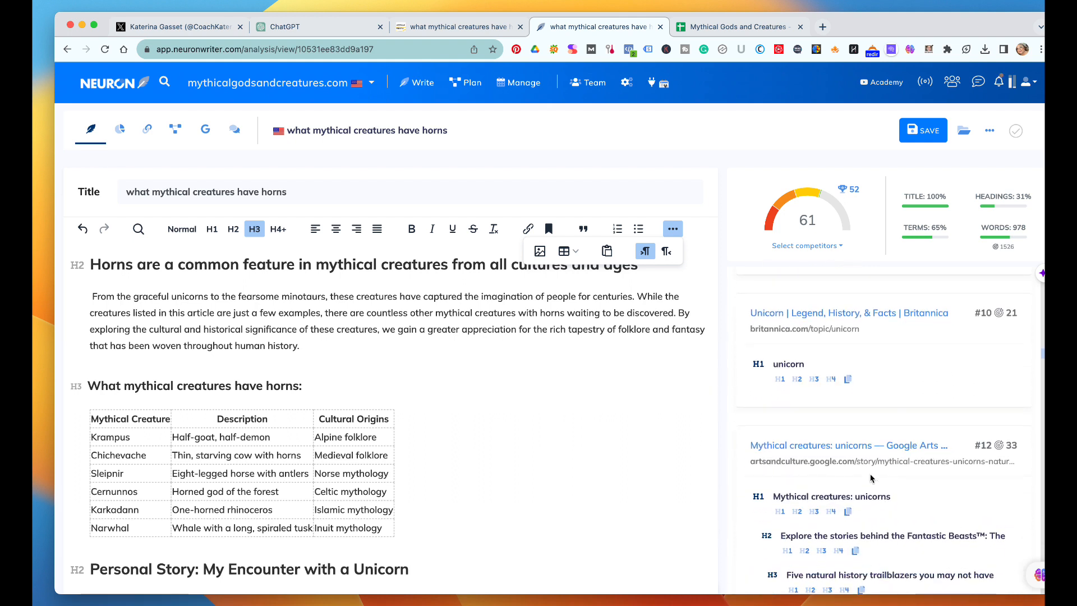
scroll(870, 478, "down", 4)
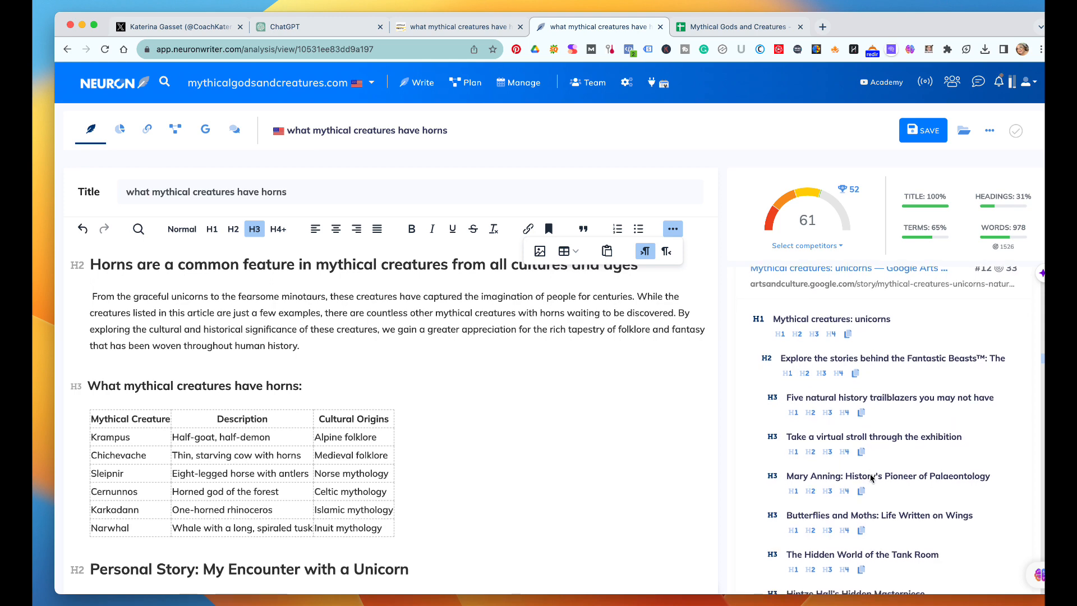
scroll(870, 478, "down", 1)
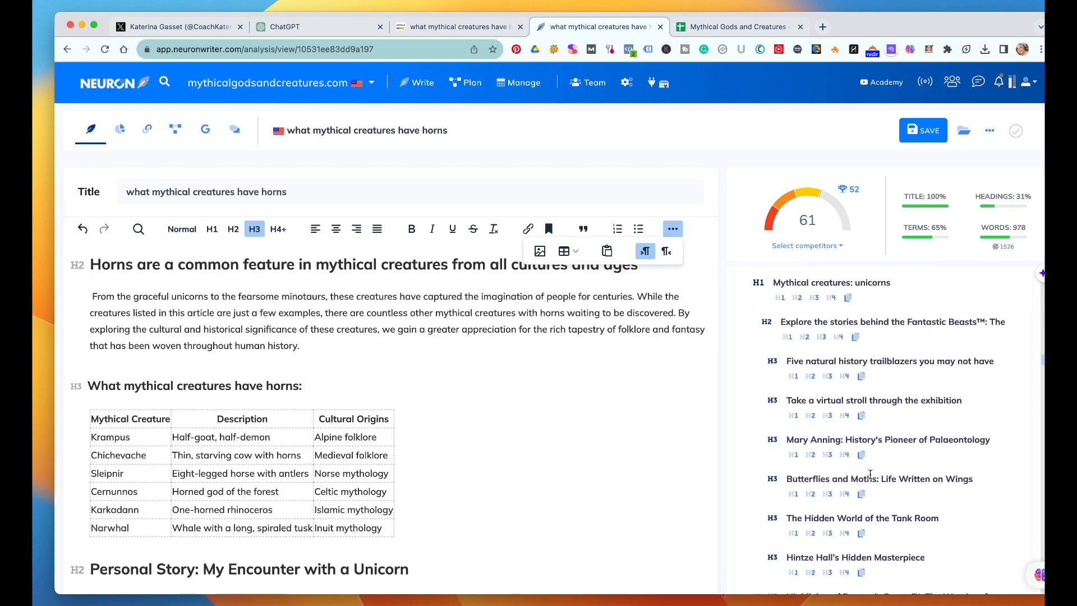
scroll(870, 475, "down", 1)
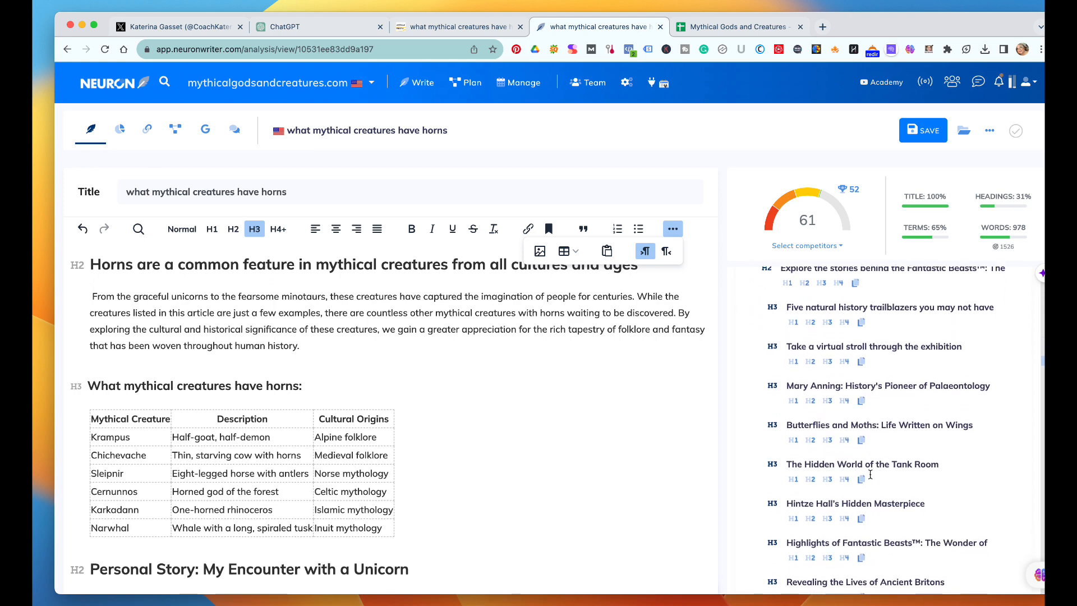
scroll(870, 474, "up", 3)
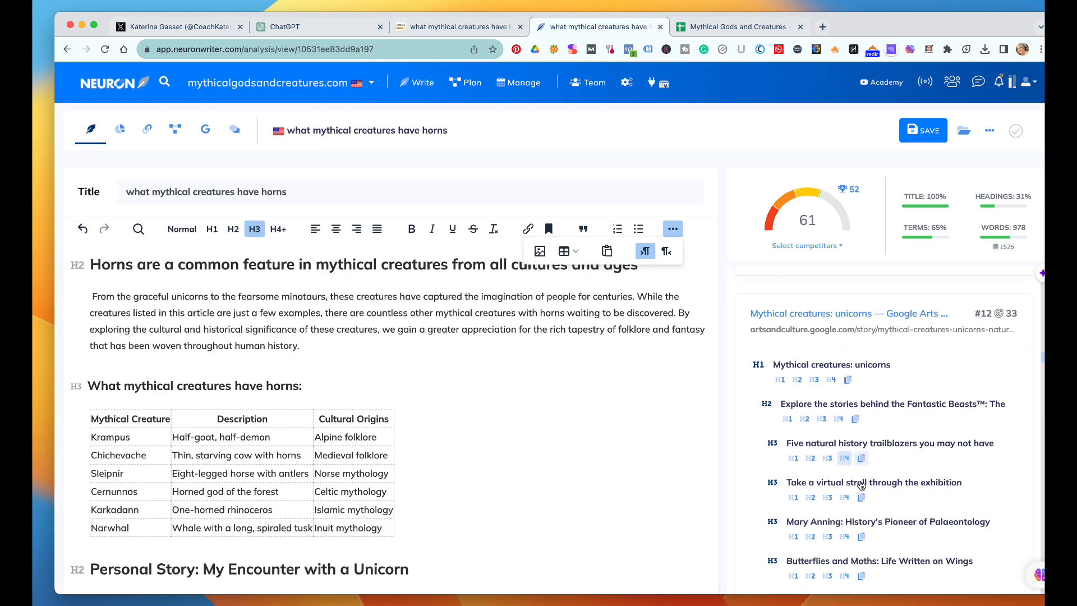
scroll(861, 485, "down", 5)
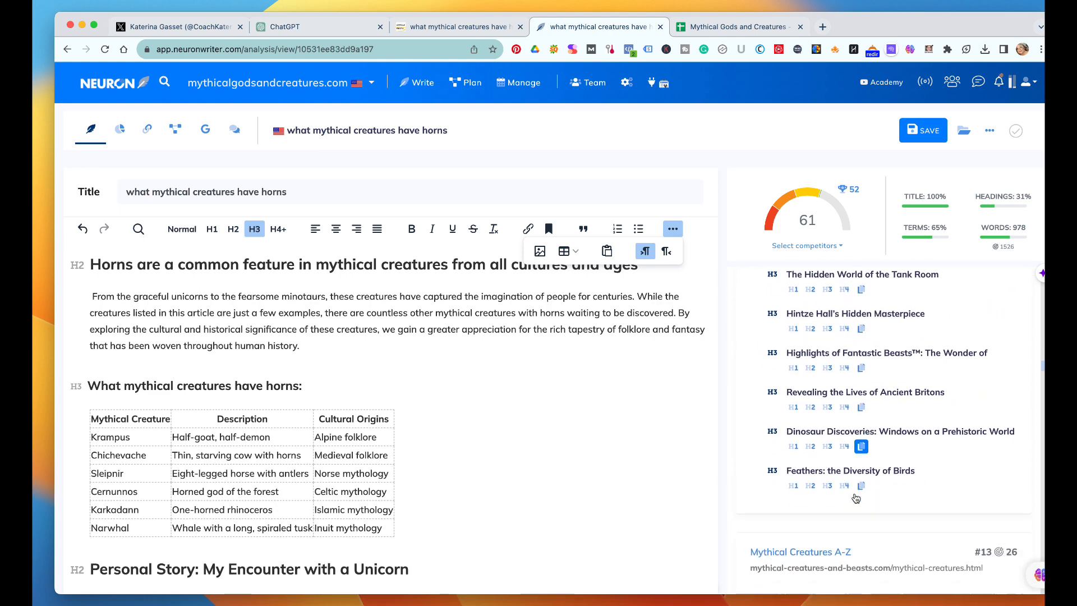
scroll(856, 498, "down", 4)
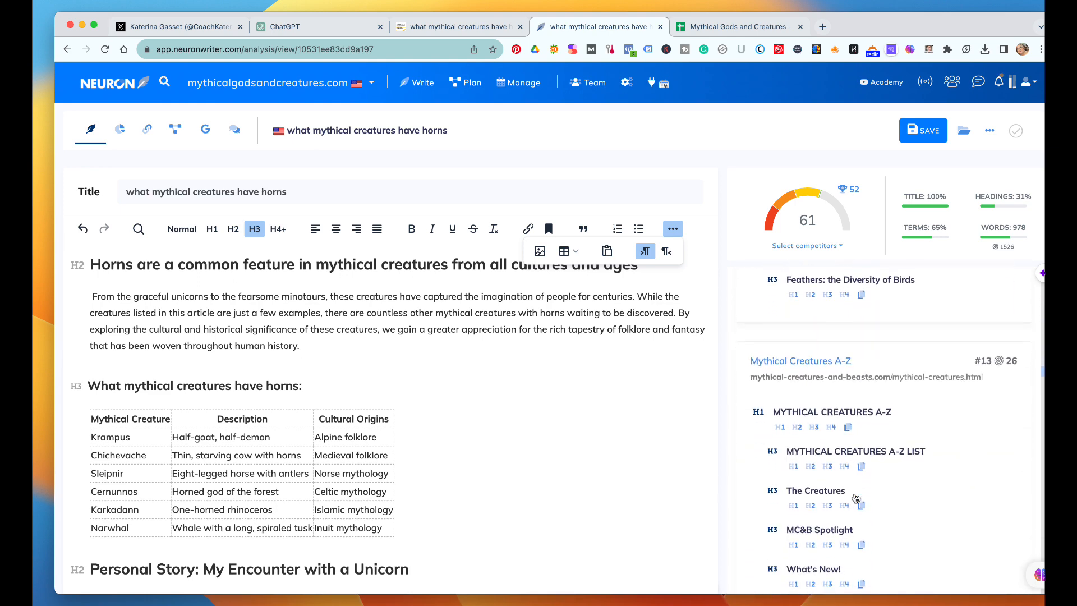
scroll(856, 498, "down", 2)
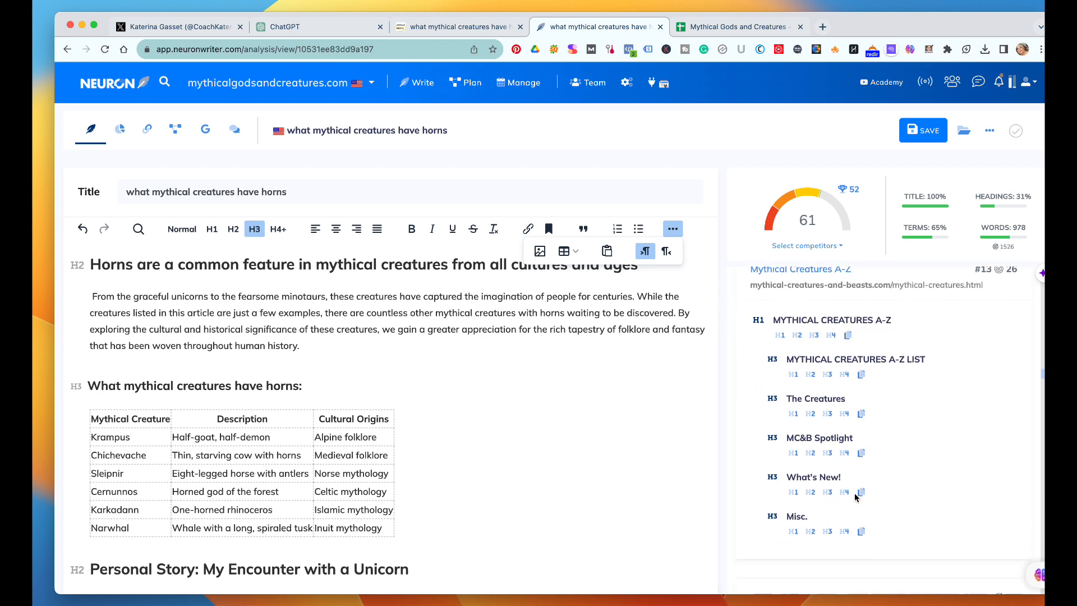
scroll(856, 497, "down", 9)
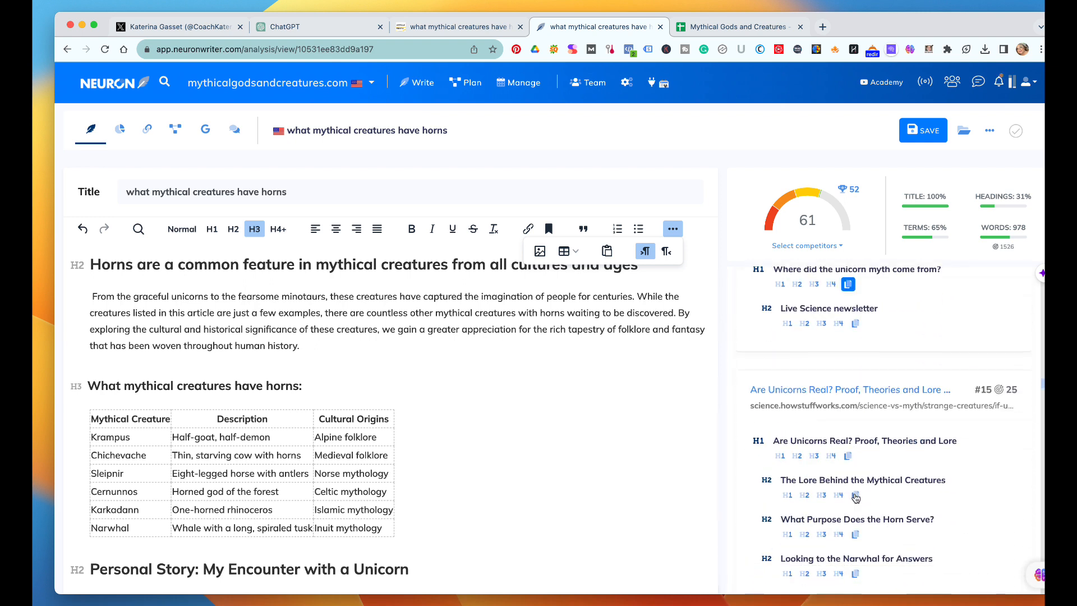
scroll(856, 499, "down", 2)
scroll(855, 495, "down", 1)
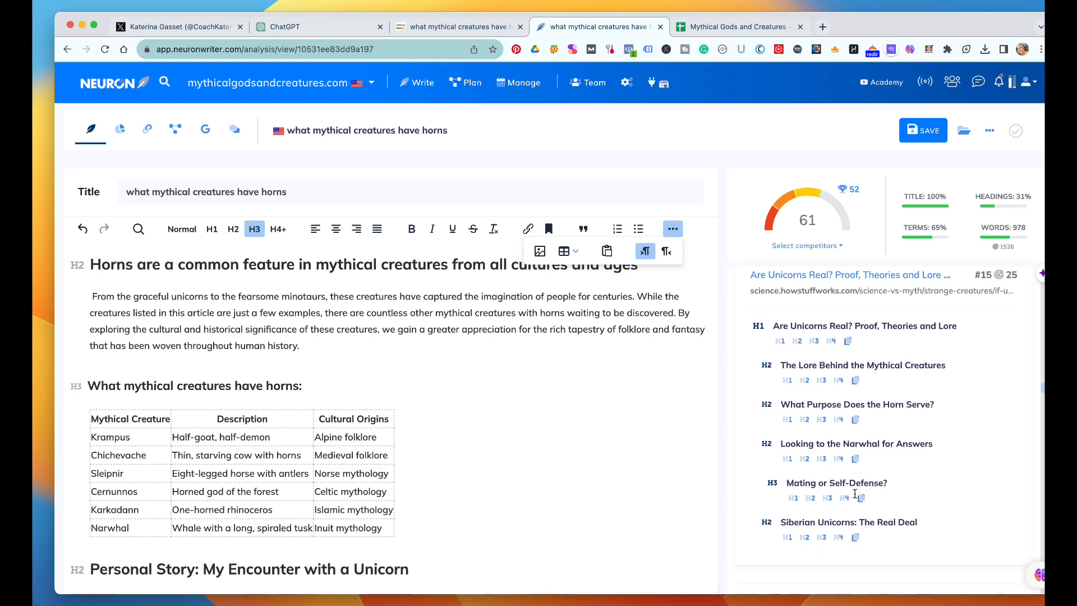
scroll(855, 494, "down", 15)
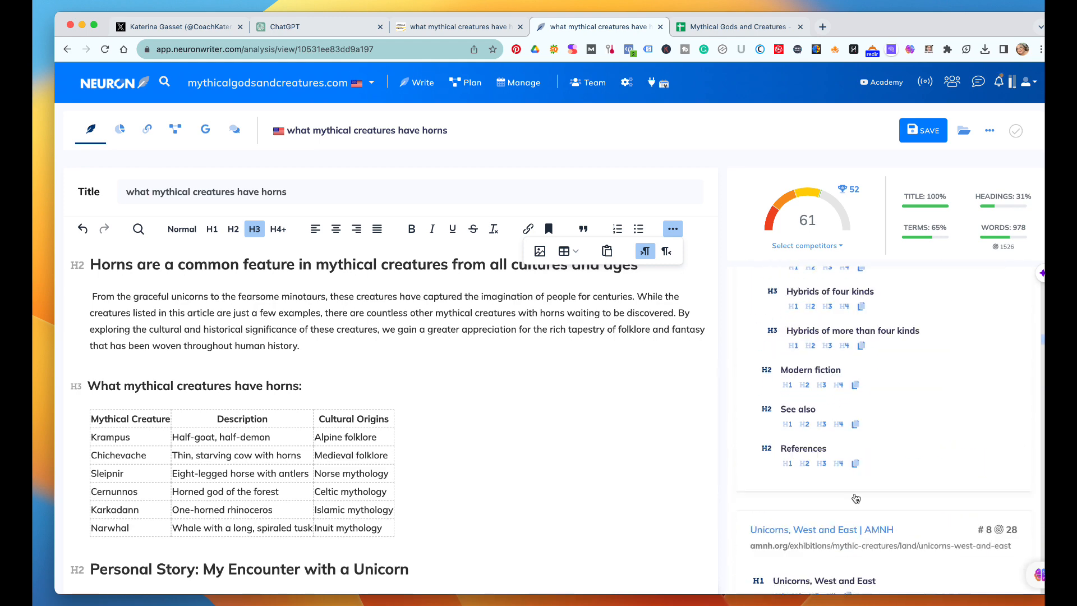
scroll(856, 498, "up", 20)
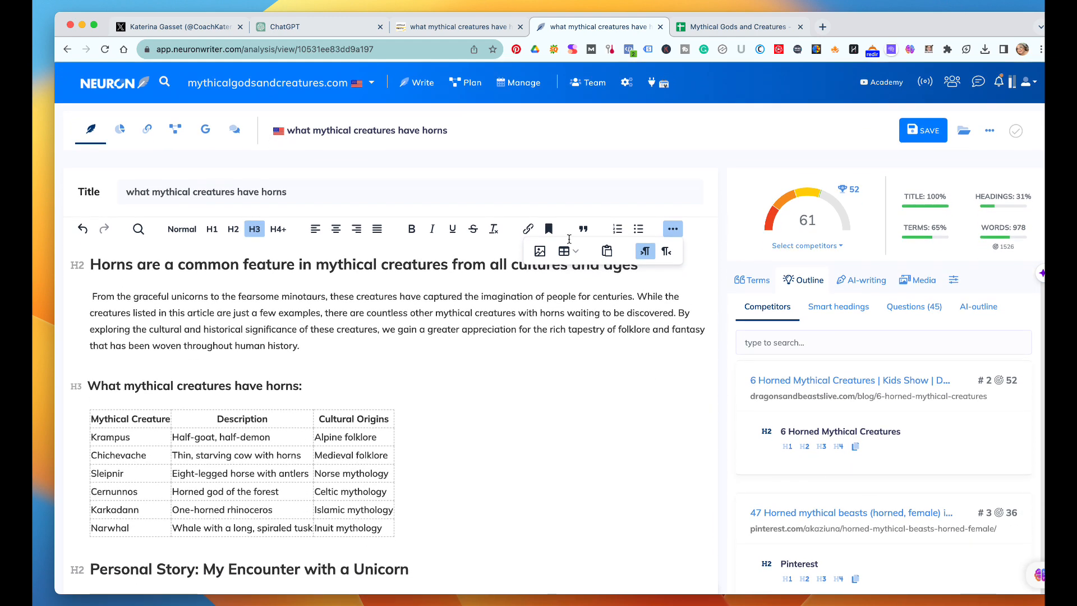